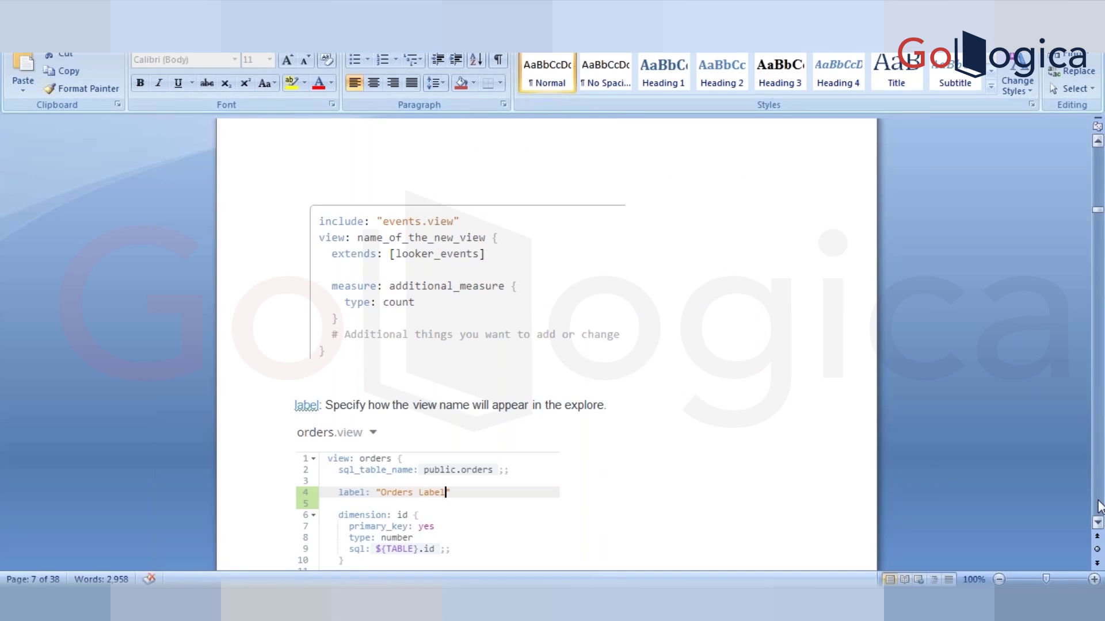
- Scroll the Word notes to the label and suggestions section, then switch to the Looker browser
left_click(1097, 141)
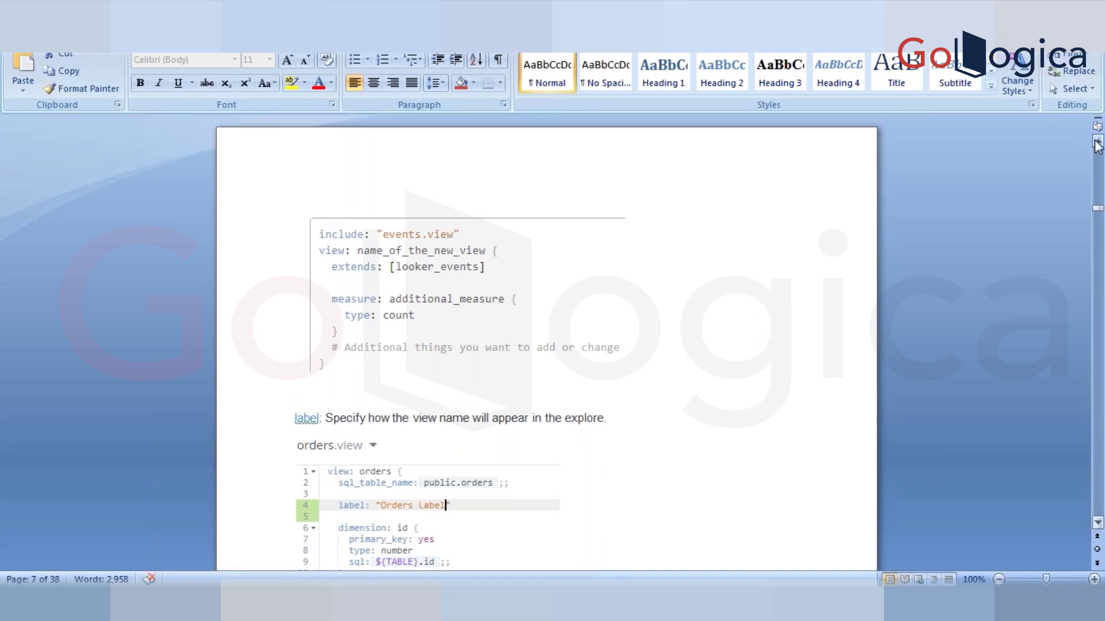
left_click_drag(1097, 141, 1097, 142)
left_click(1097, 522)
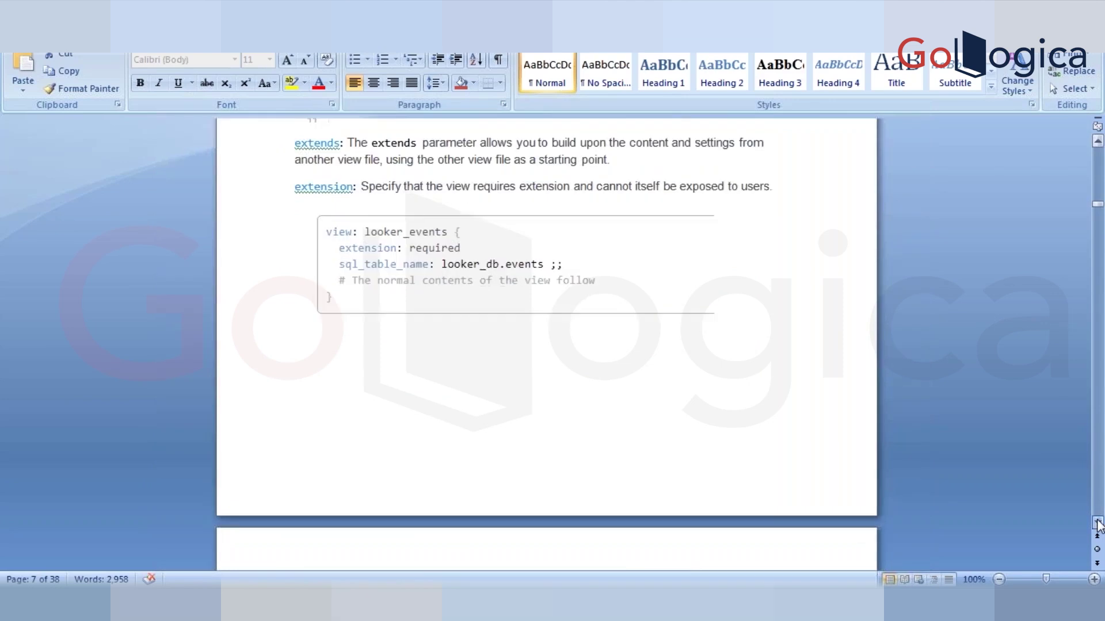
left_click_drag(1097, 523, 1097, 523)
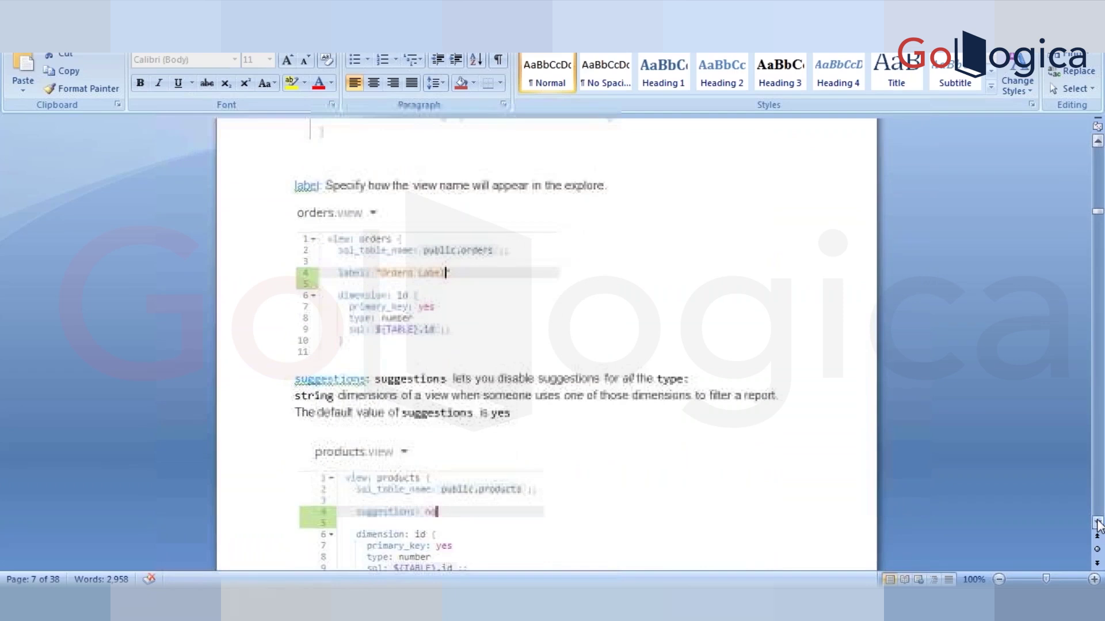
left_click_drag(1097, 522, 1097, 523)
left_click(247, 603)
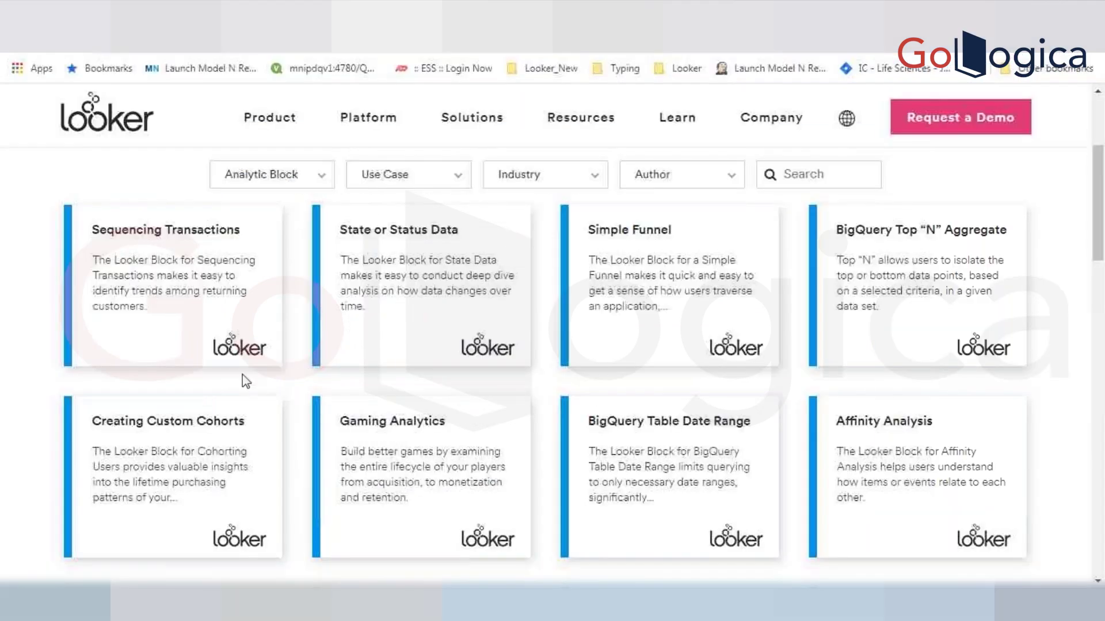
- Open the E Commerce Order Items explore from the Merged Results page
left_click(299, 17)
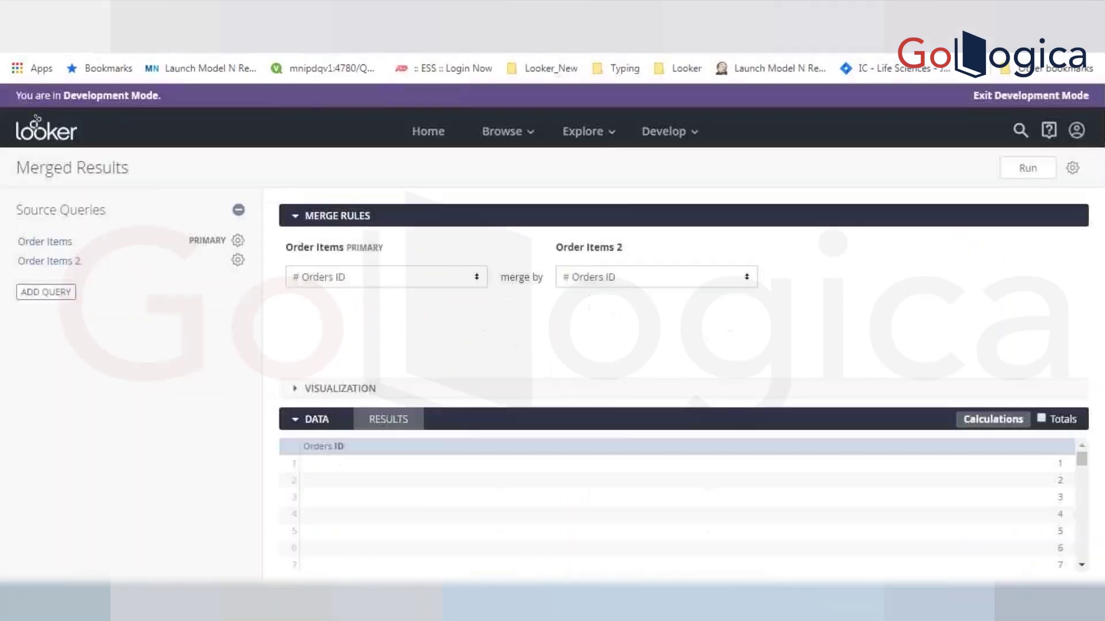
left_click(527, 144)
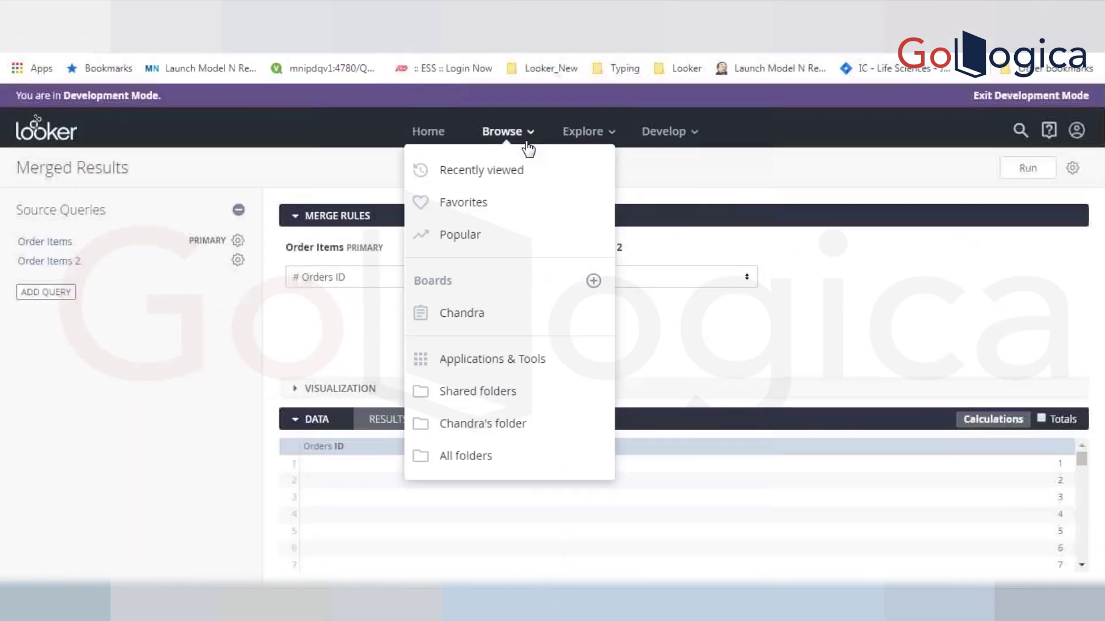
left_click(595, 143)
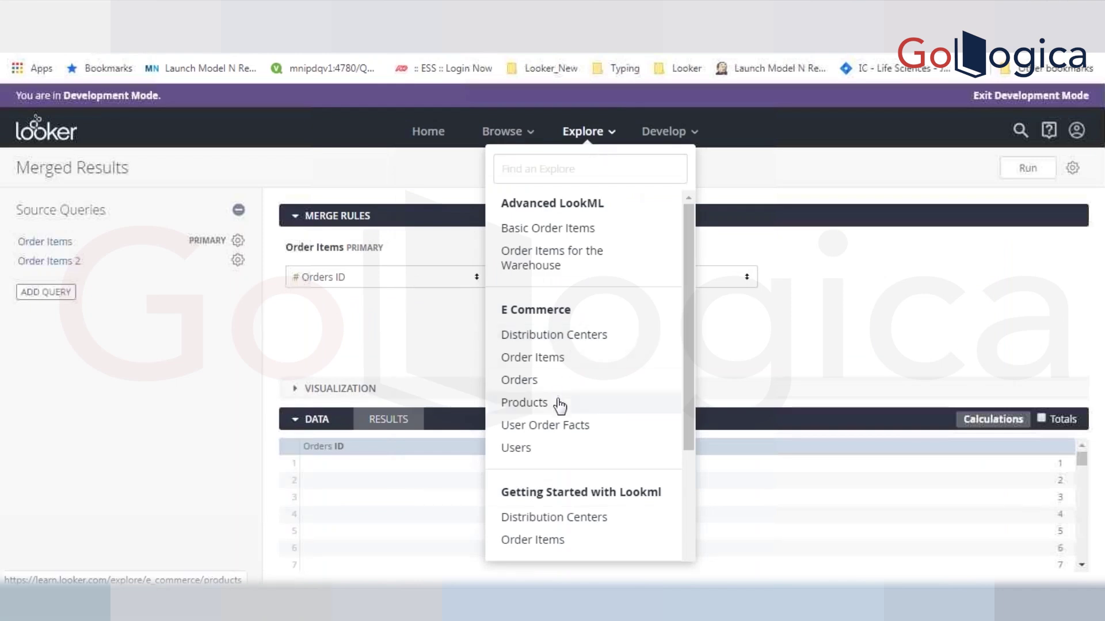
left_click(585, 358)
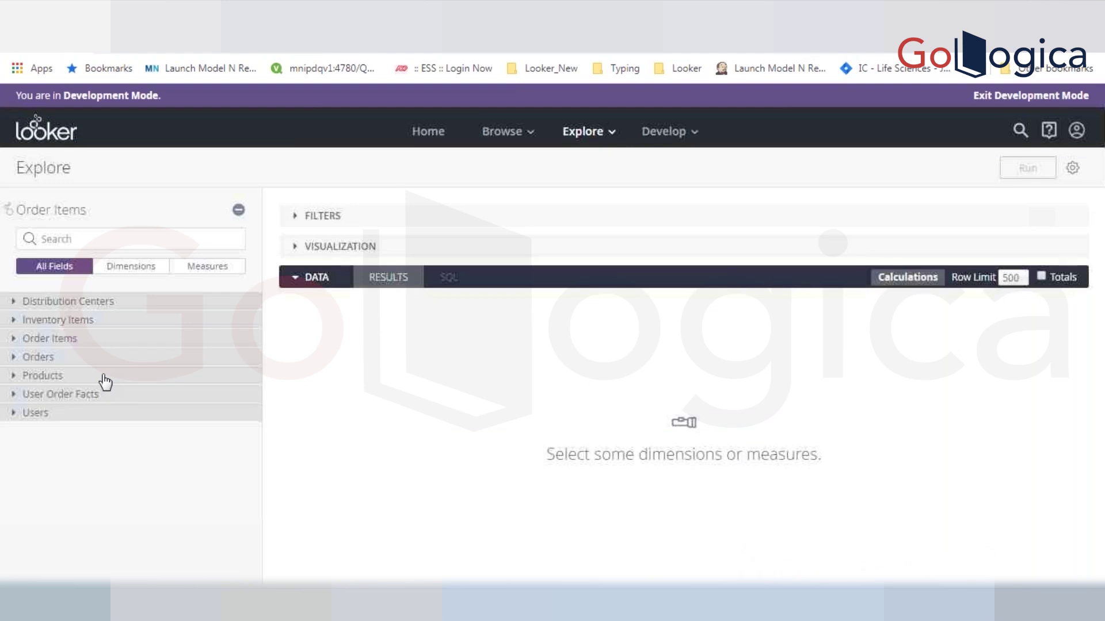
- Expand Products and jump from the Brand field's info menu to its LookML
left_click(104, 378)
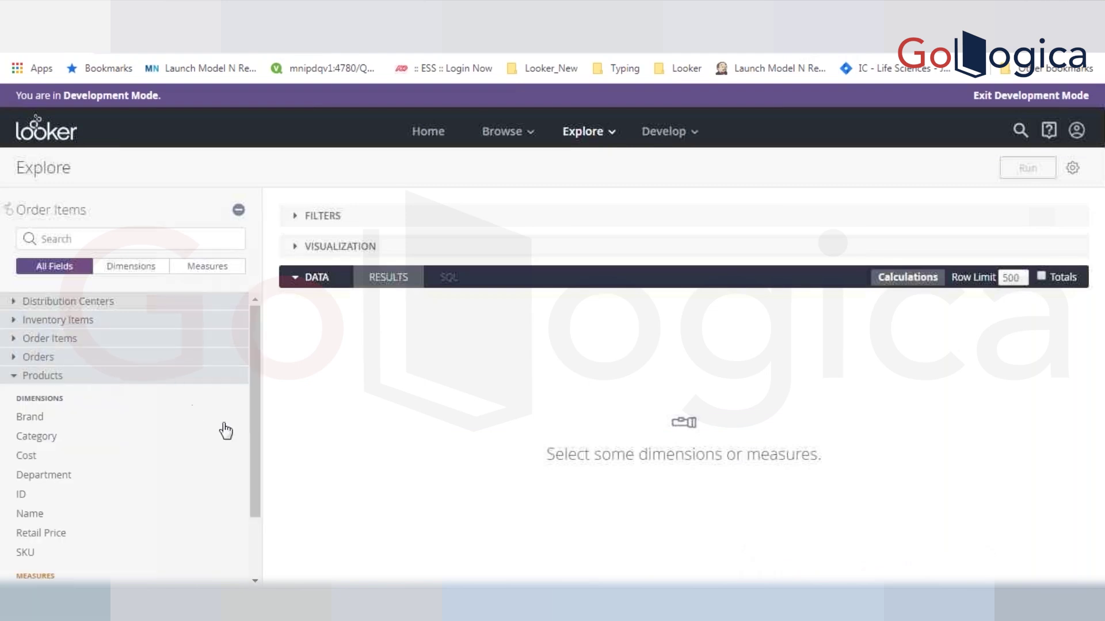
mouse_move(234, 421)
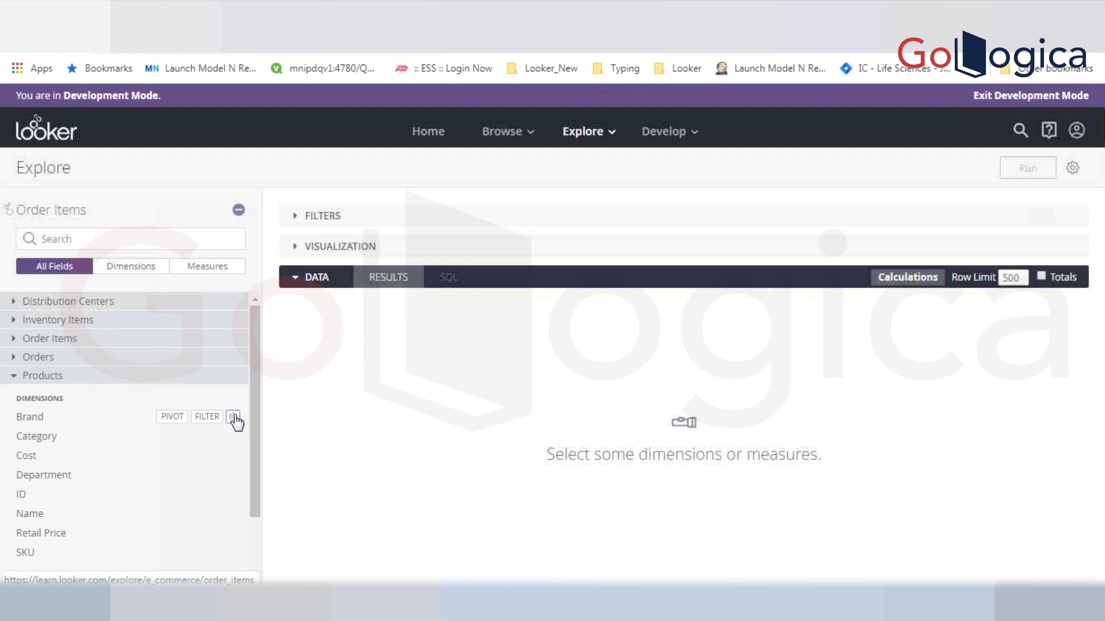
left_click(233, 417)
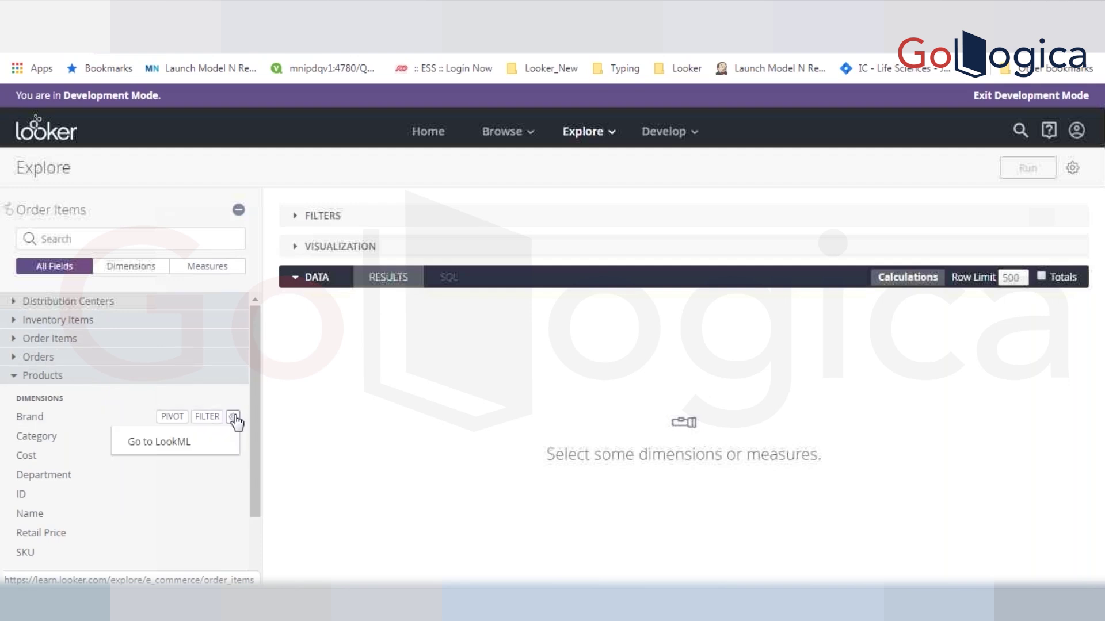
left_click(219, 442)
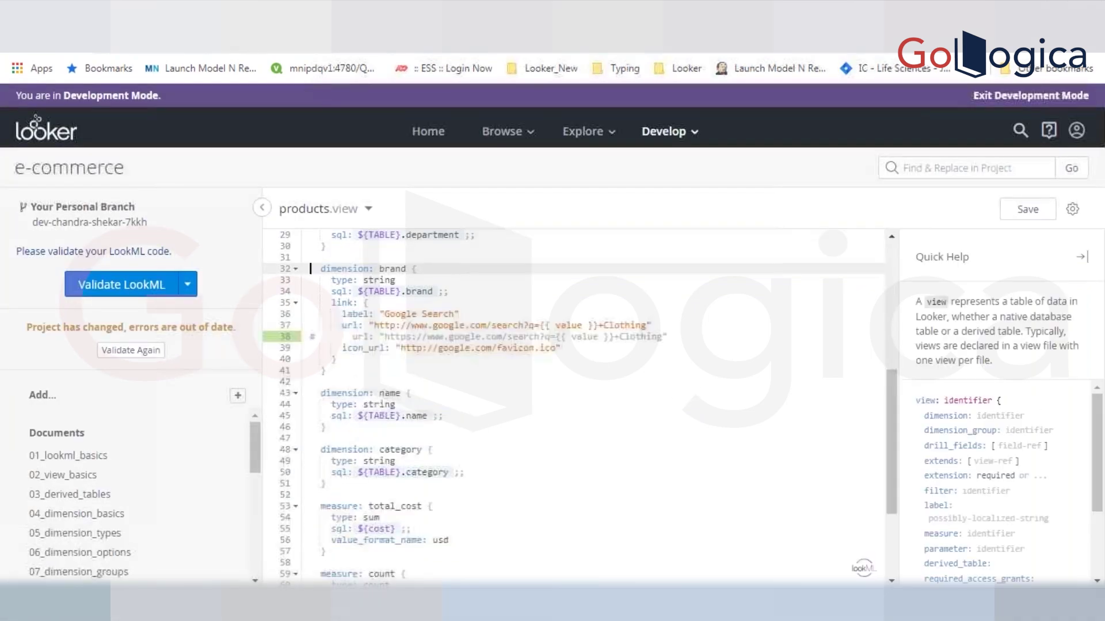
- Delete the duplicate url line under the brand link and save products.view
left_click(353, 338)
left_click(679, 337, "shift")
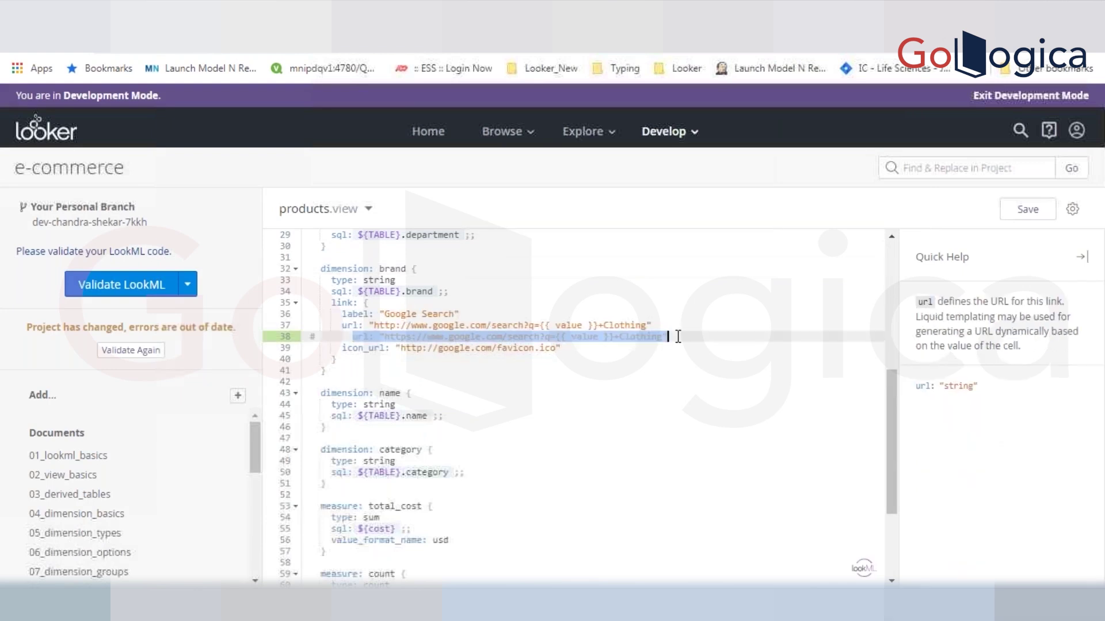
key("BackSpace")
left_click(675, 326)
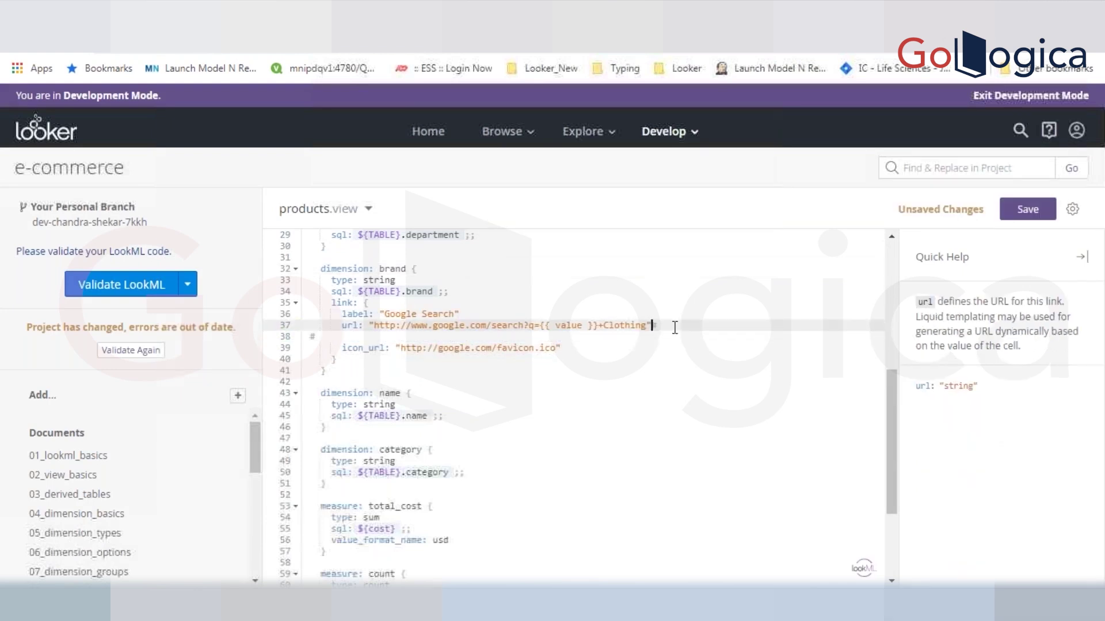
key("Delete")
key("ctrl+s")
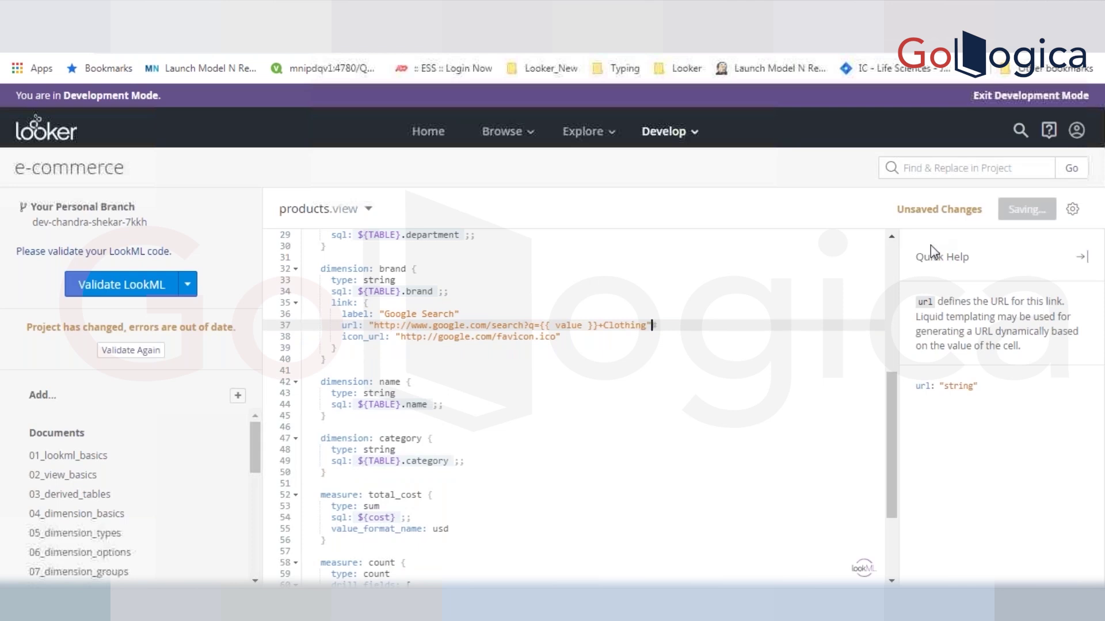
- Add label: "Product123" below sql_table_name and save the file
scroll(895, 263, "up", 5)
scroll(895, 262, "up", 1)
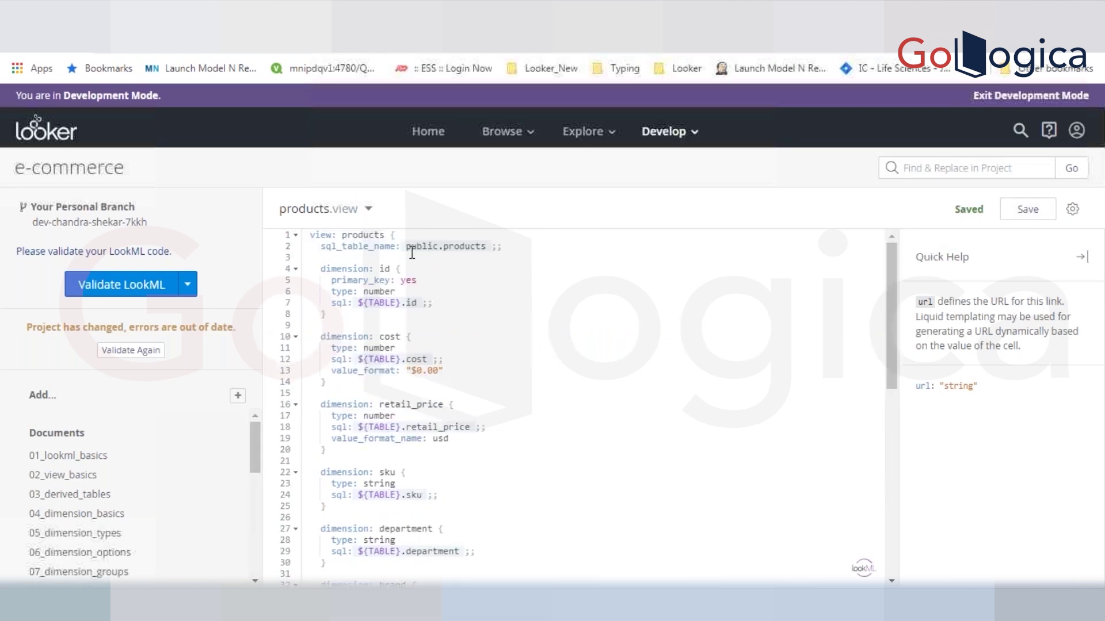
left_click(518, 245)
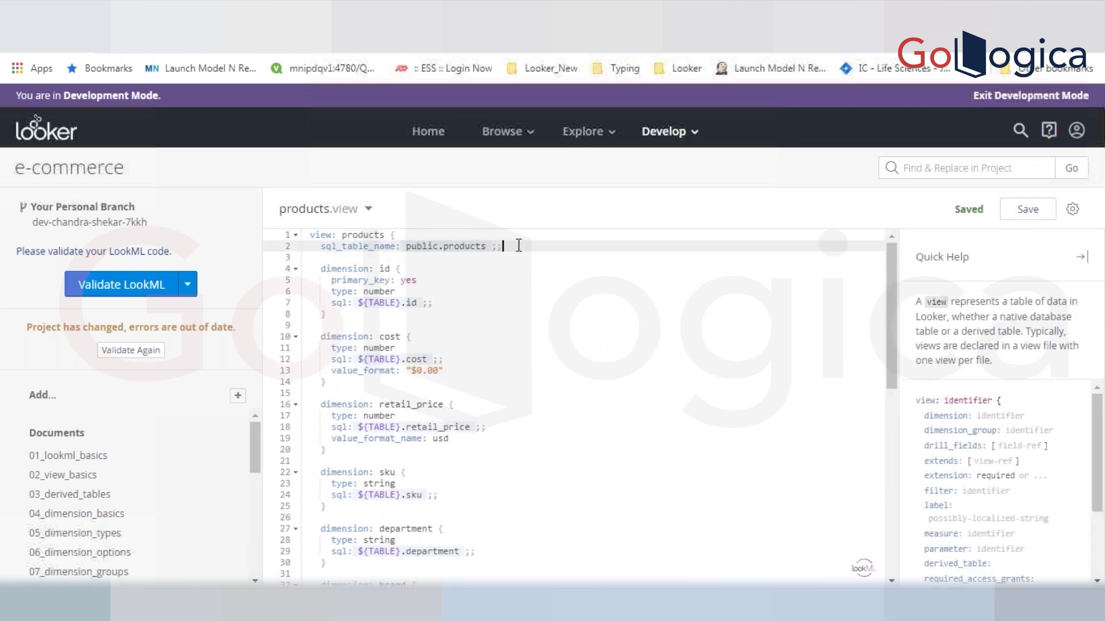
key("Return")
key("Return")
type("label: \"")
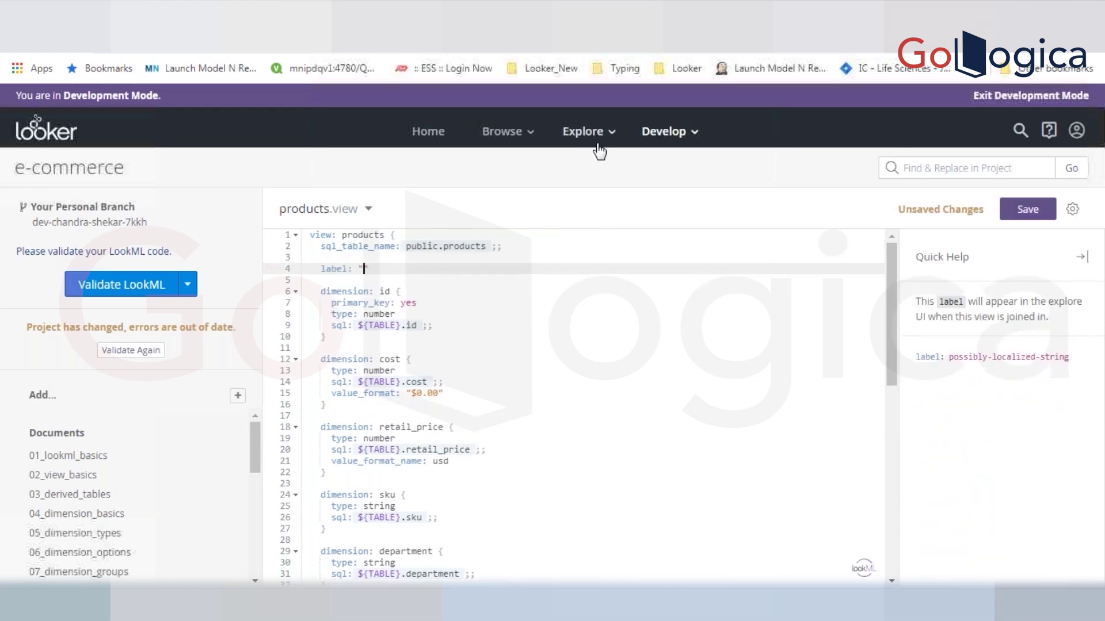
type("Product123")
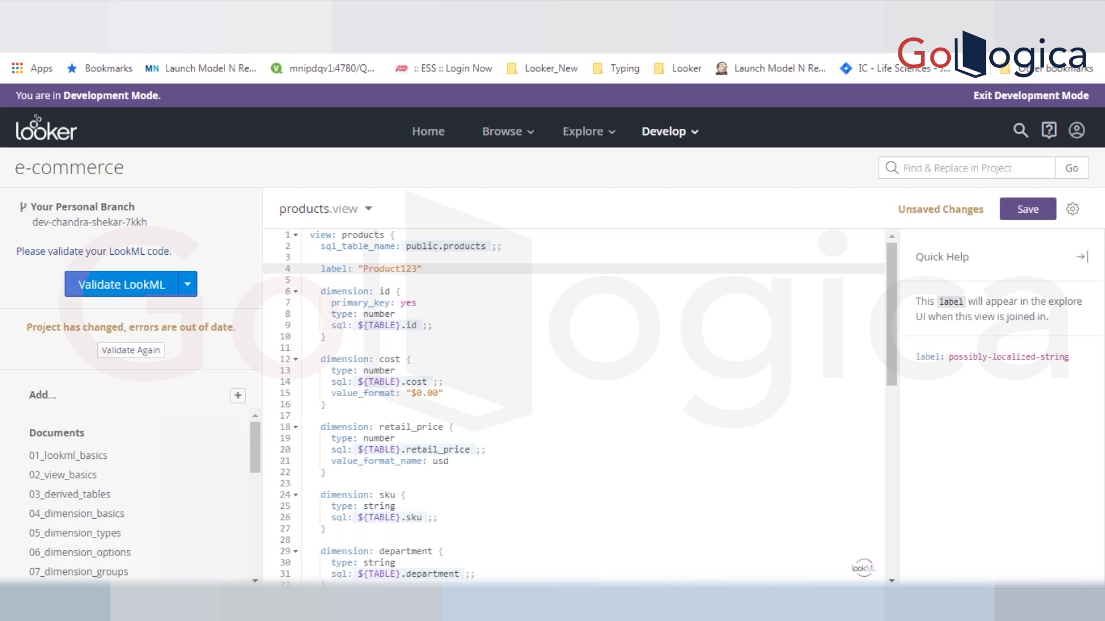
left_click(563, 298)
key("ctrl+s")
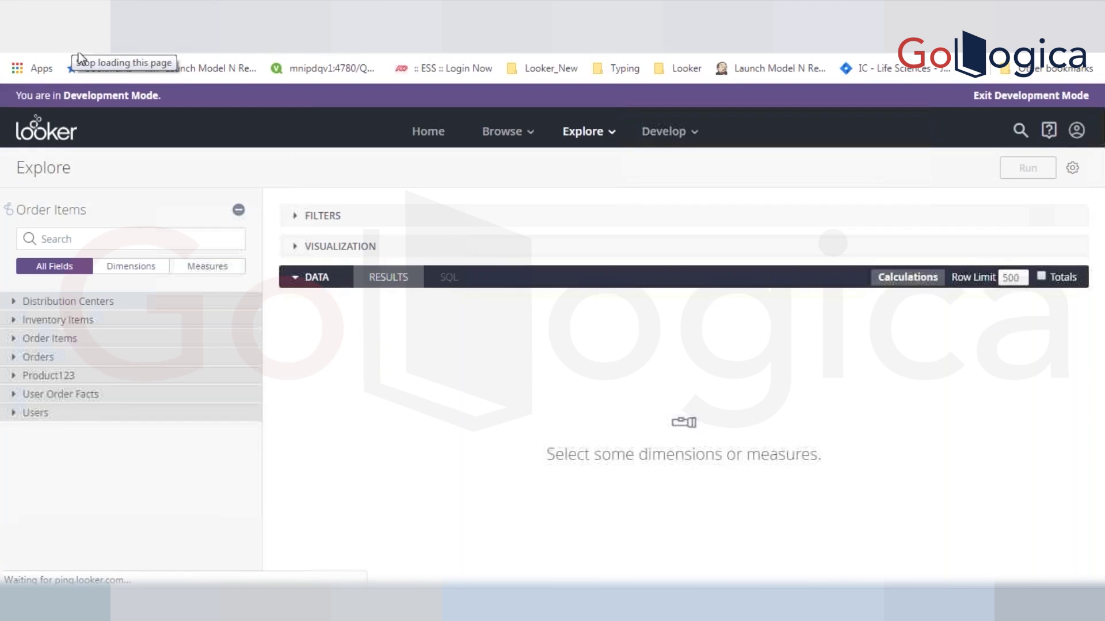
- Expand the Product123 view in the field picker to list its dimensions
left_click(64, 378)
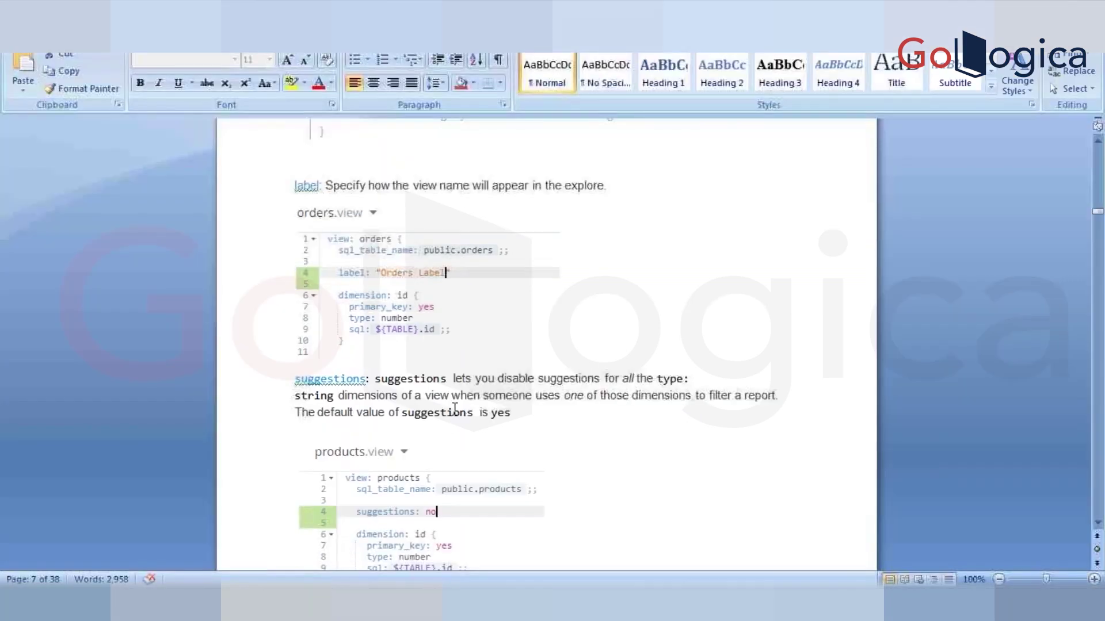
- Review the Word notes on suggestions, selecting the orders.view example and the word 'suggestions'
left_click(507, 308)
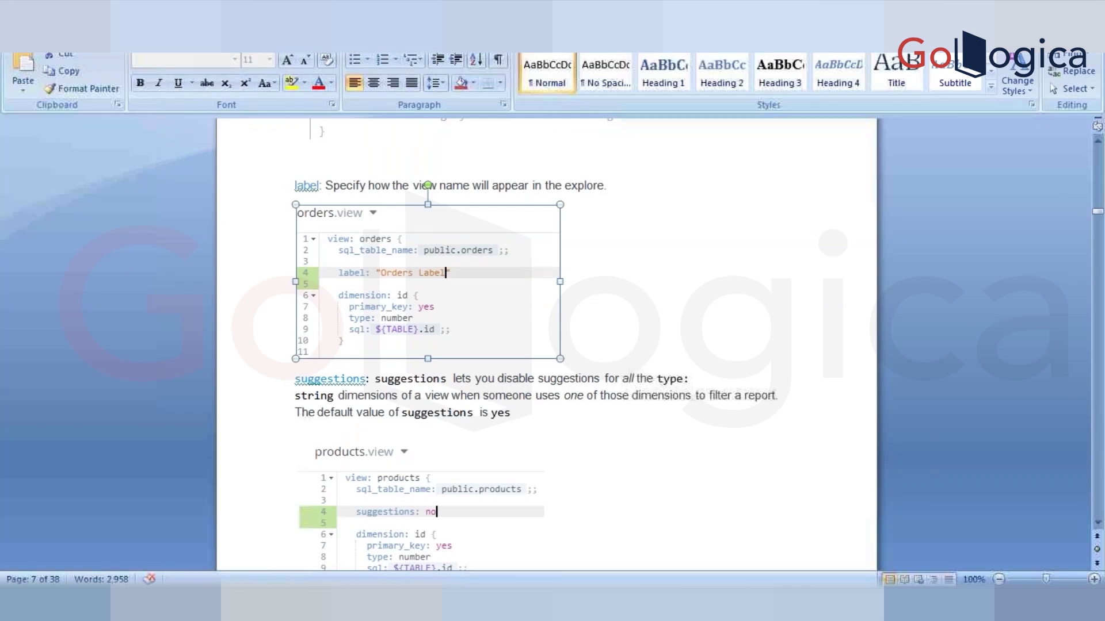
left_click(370, 415)
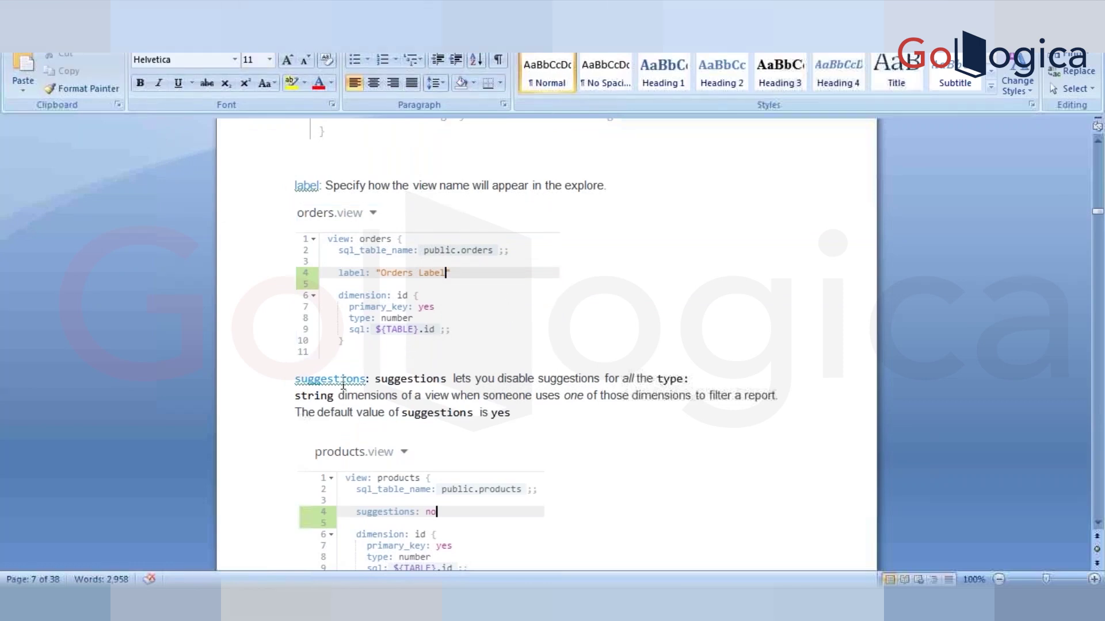
double_click(343, 382)
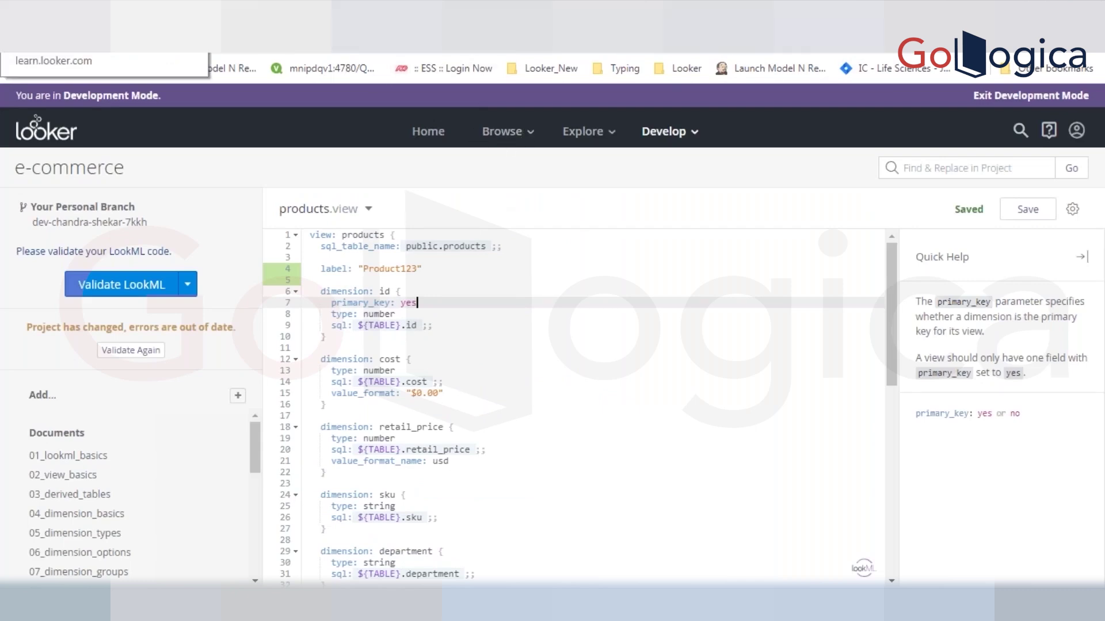
- Add a Product123 Brand filter in the explore and scroll through its suggested values
left_click(201, 41)
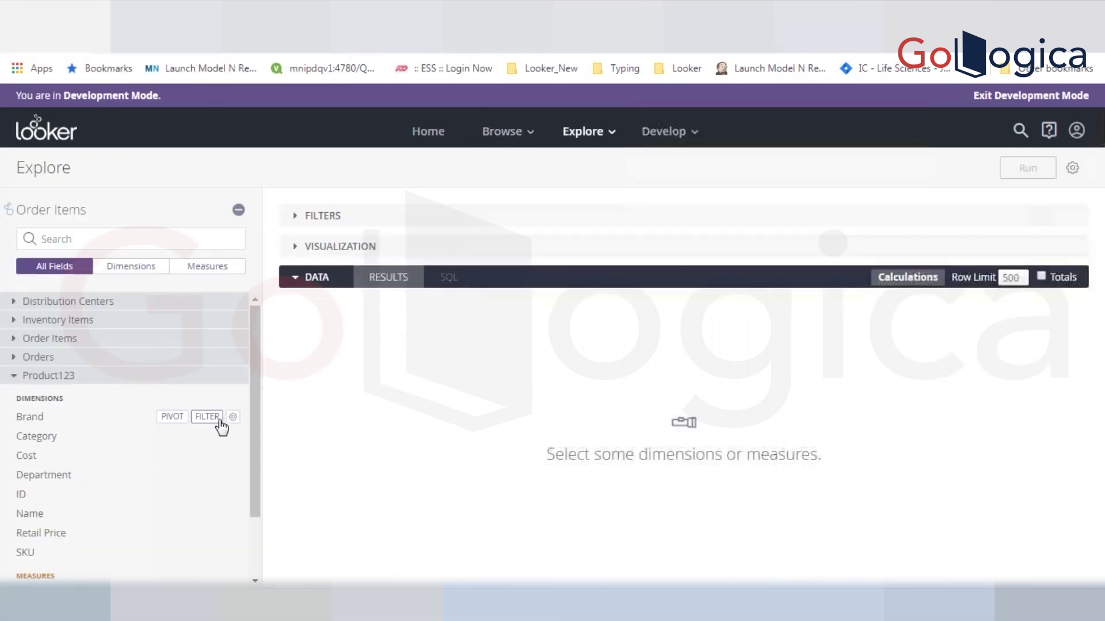
left_click(219, 422)
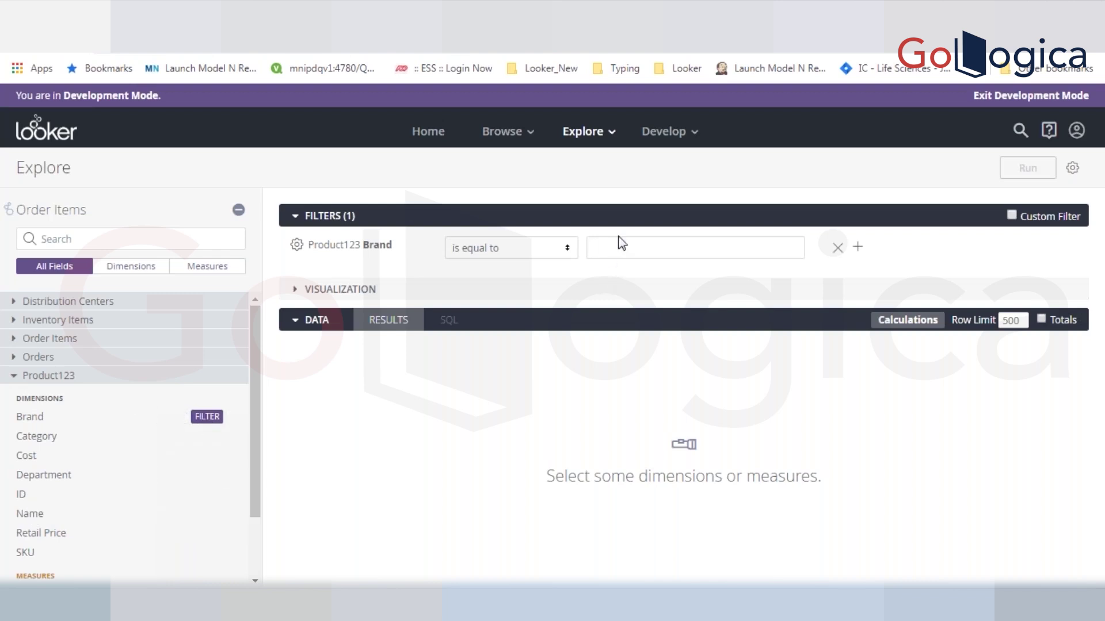
left_click(616, 250)
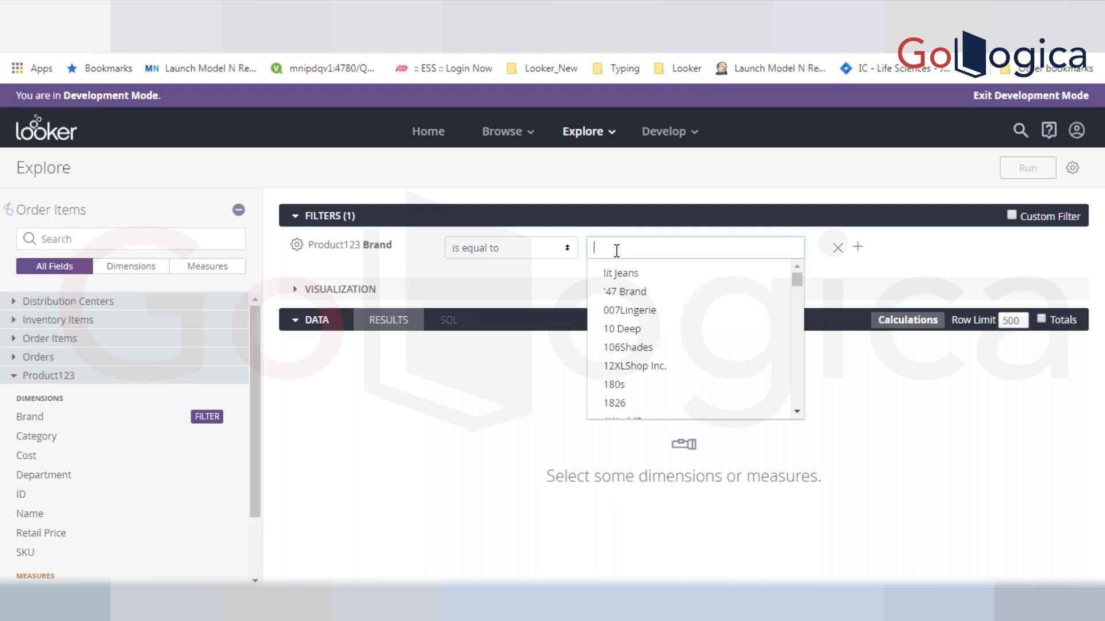
scroll(795, 389, "down", 3)
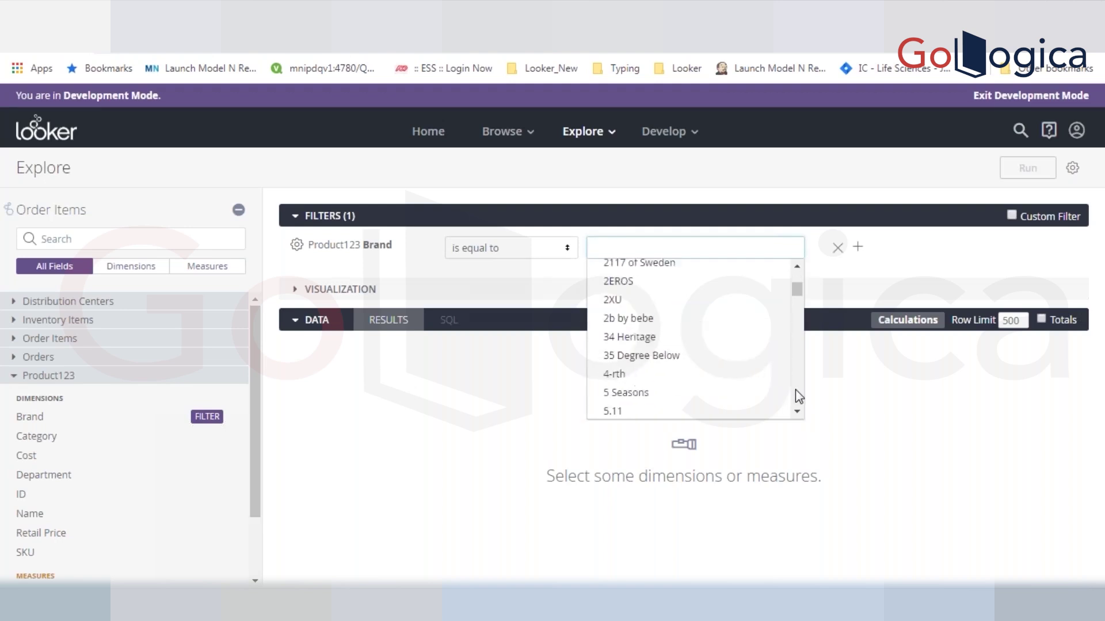
scroll(795, 390, "down", 15)
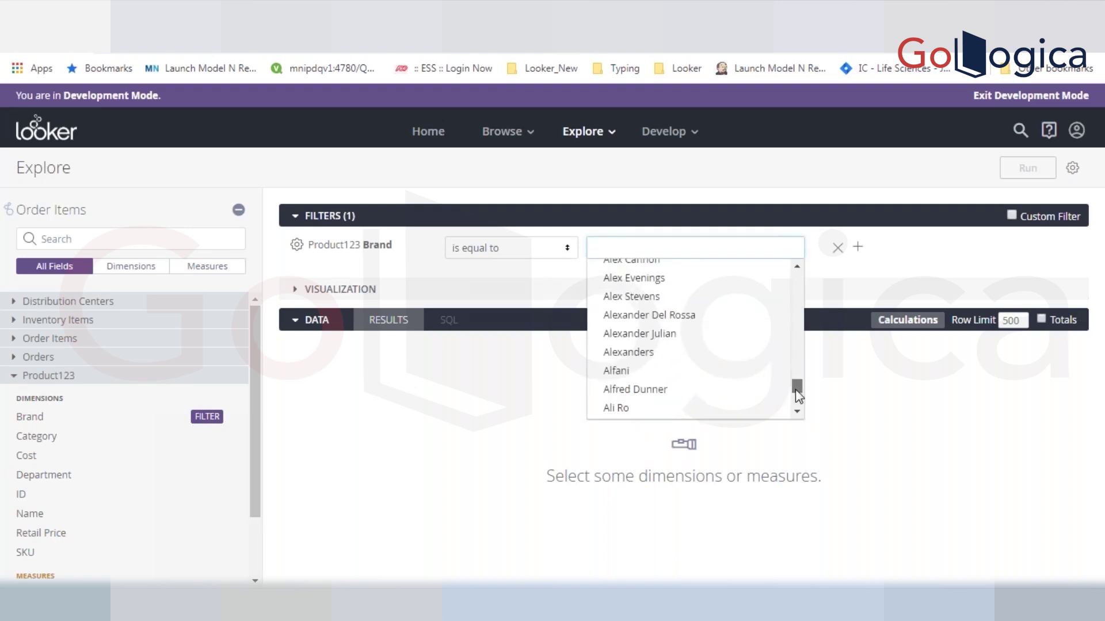
left_click_drag(795, 389, 794, 279)
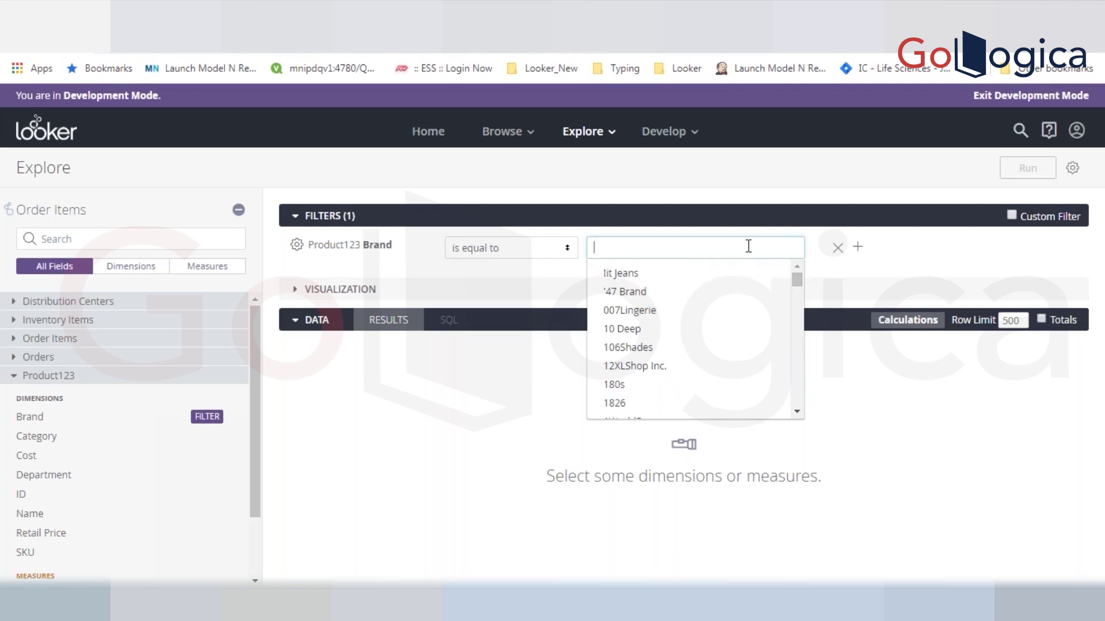
- Glance at the Word notes, then return to the products.view LookML file
key("alt+Tab")
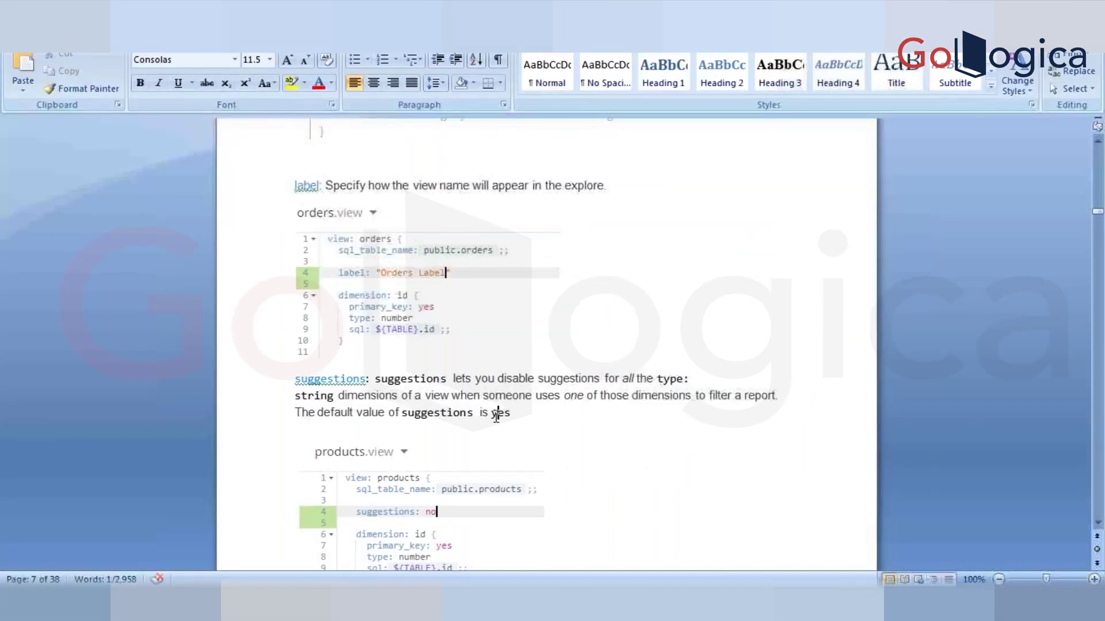
left_click(496, 414)
key("alt+Tab")
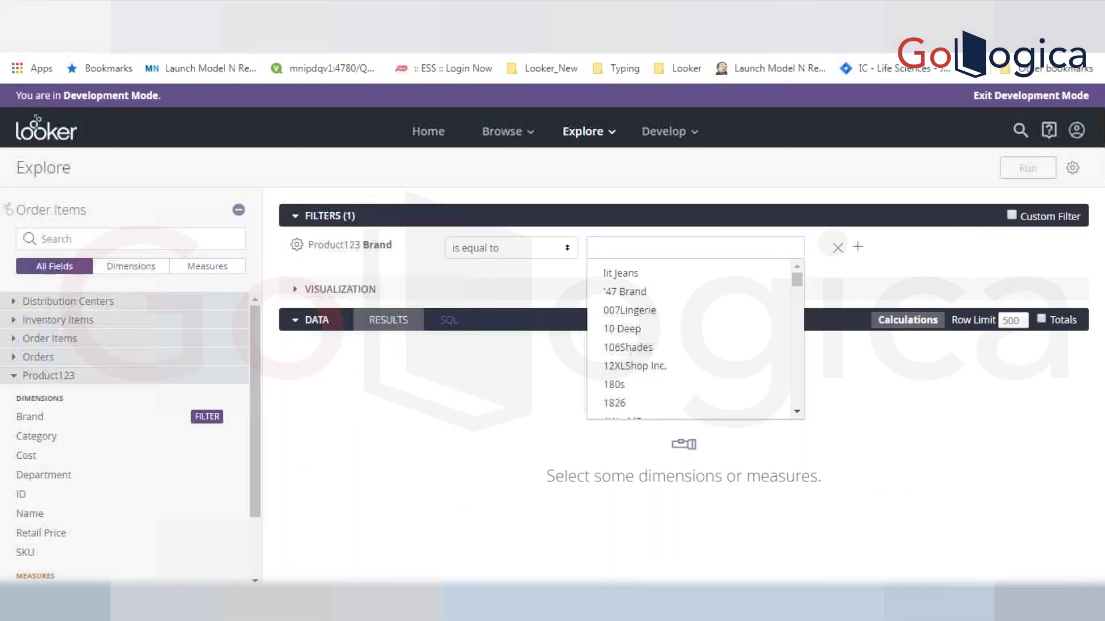
left_click(374, 14)
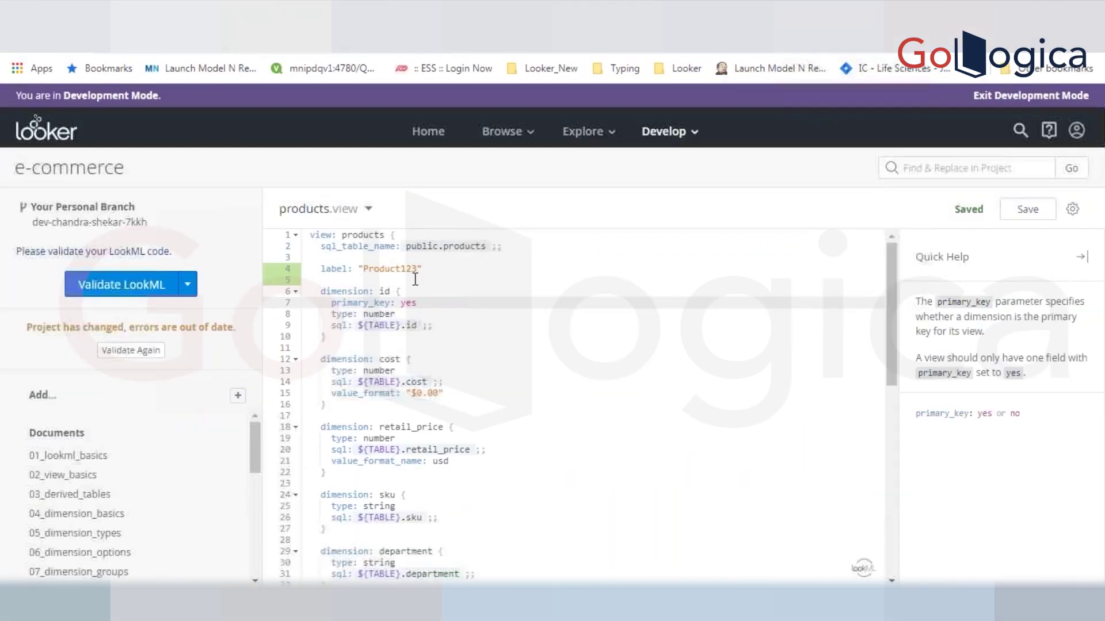
- Add suggestions: no below the Product123 label and save products.view
left_click(433, 270)
key("Return")
key("Return")
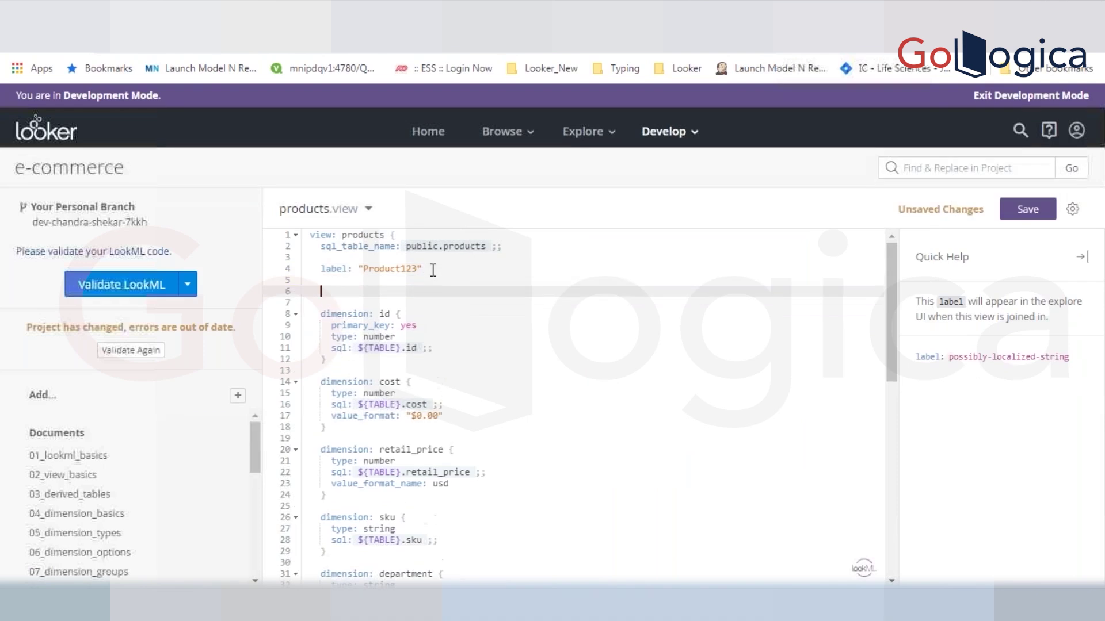
type("suggestions: ")
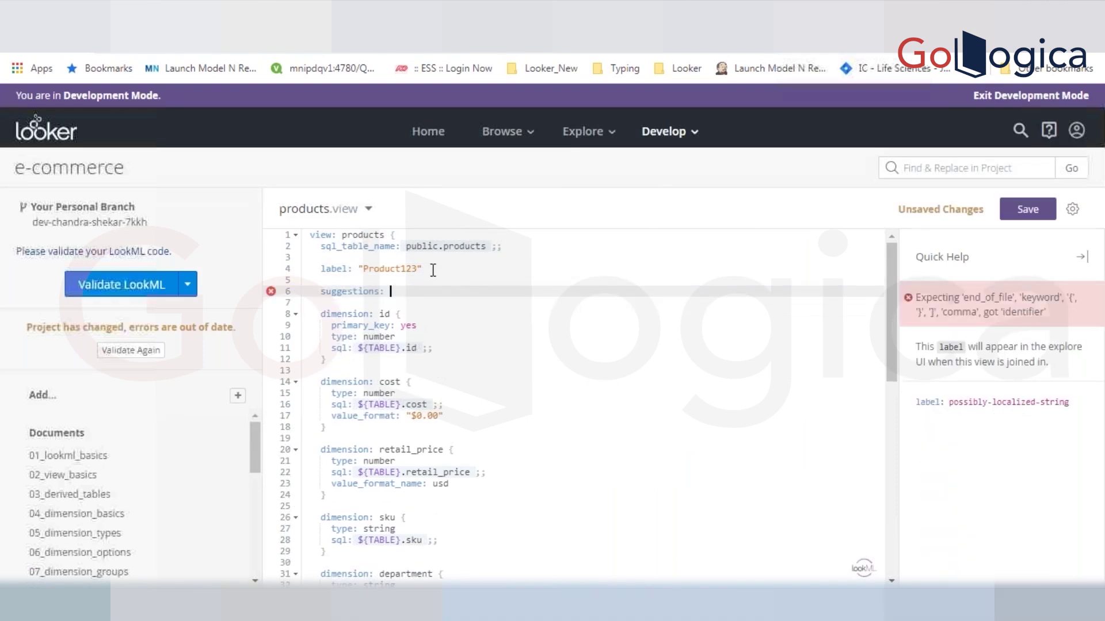
type("no")
key("ctrl+s")
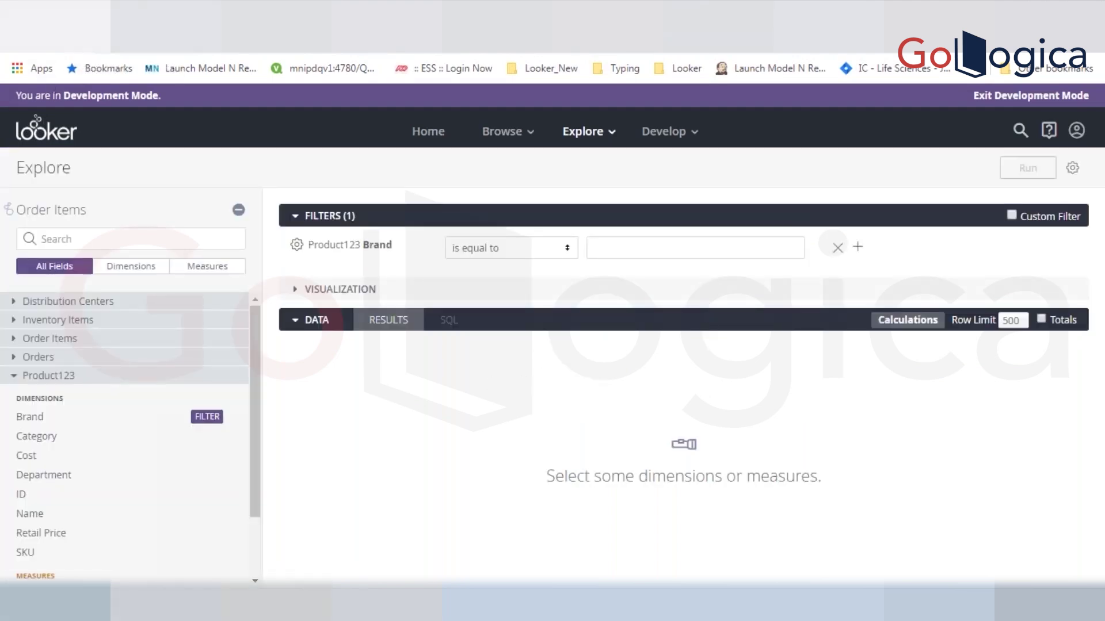
- Confirm the Brand filter no longer offers a value list, then return to products.view
left_click(741, 217)
left_click(717, 221)
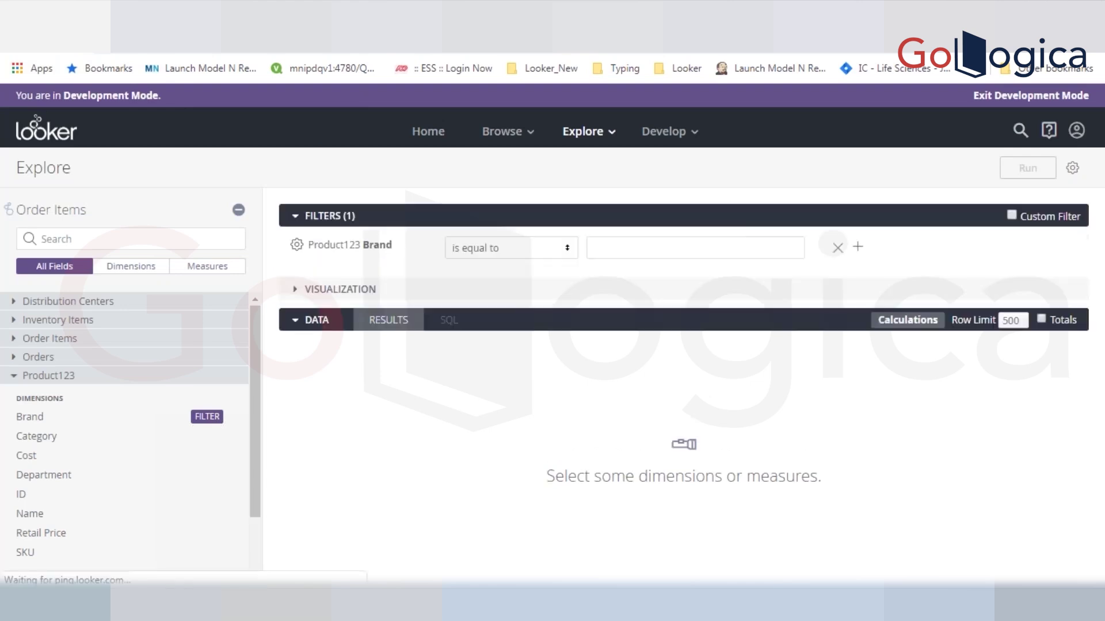
left_click(716, 254)
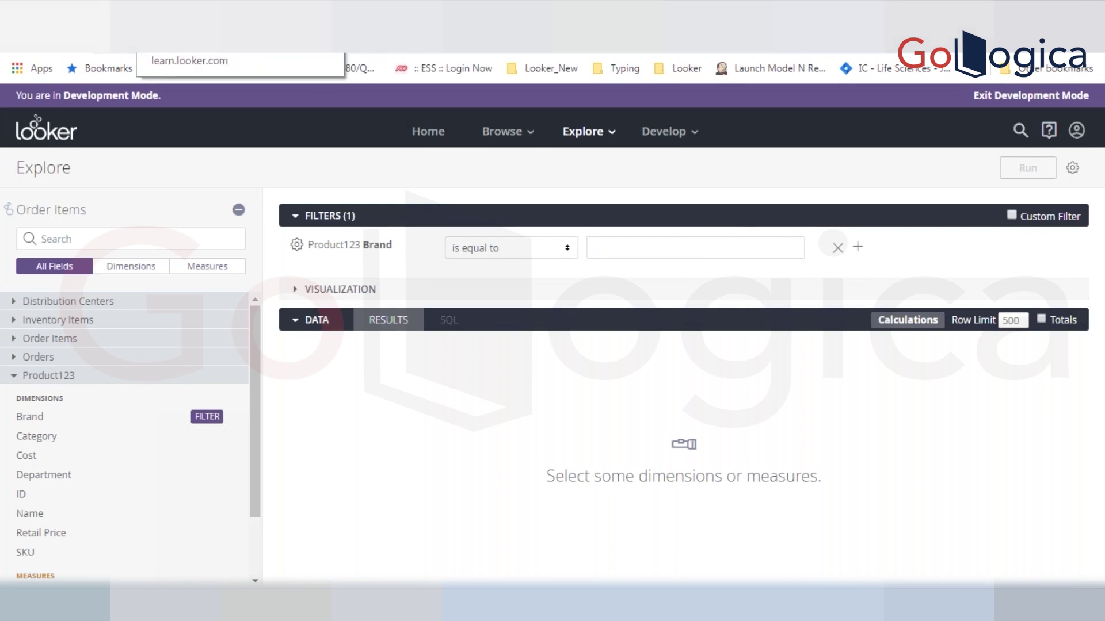
left_click(219, 12)
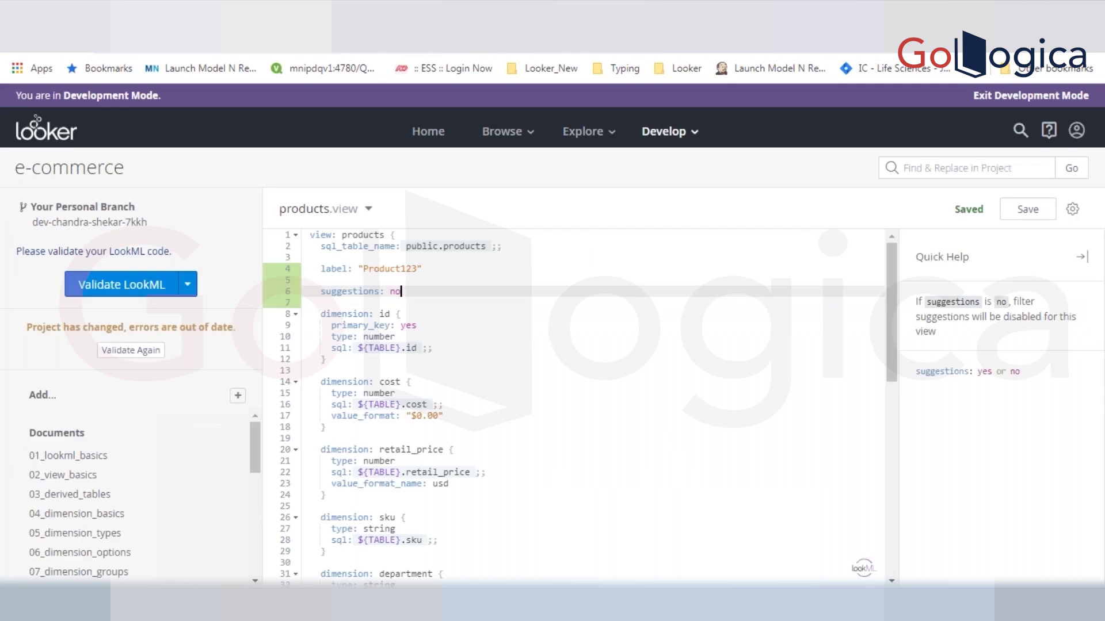
- Change suggestions to yes, save, and confirm the Brand filter suggests brands again
left_click(407, 292)
key("BackSpace")
key("BackSpace")
type("yes")
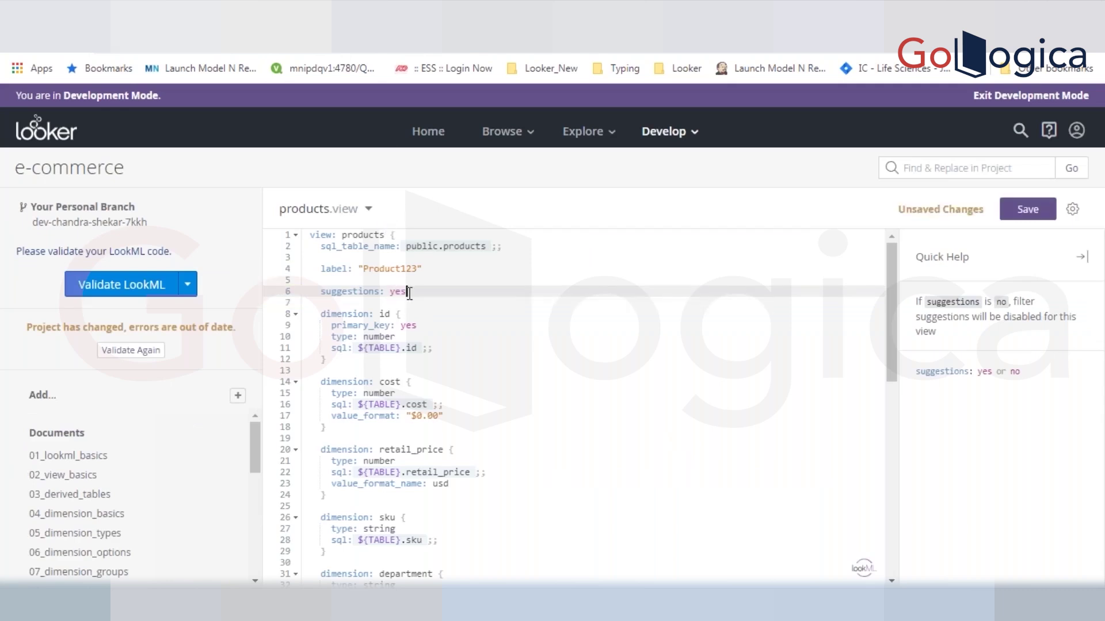
key("ctrl+s")
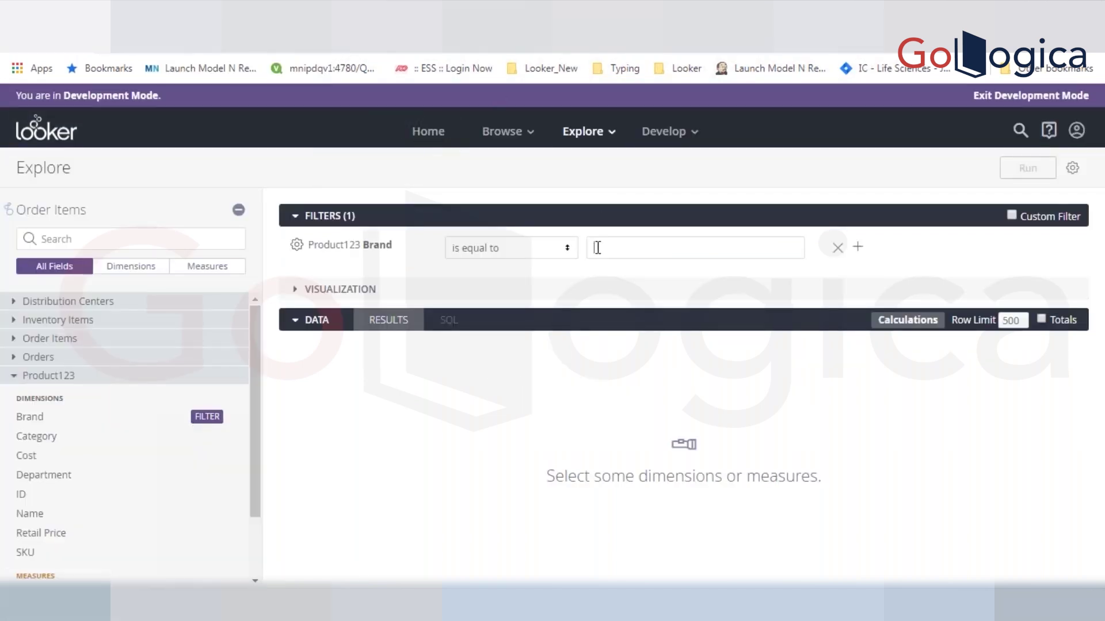
left_click(597, 248)
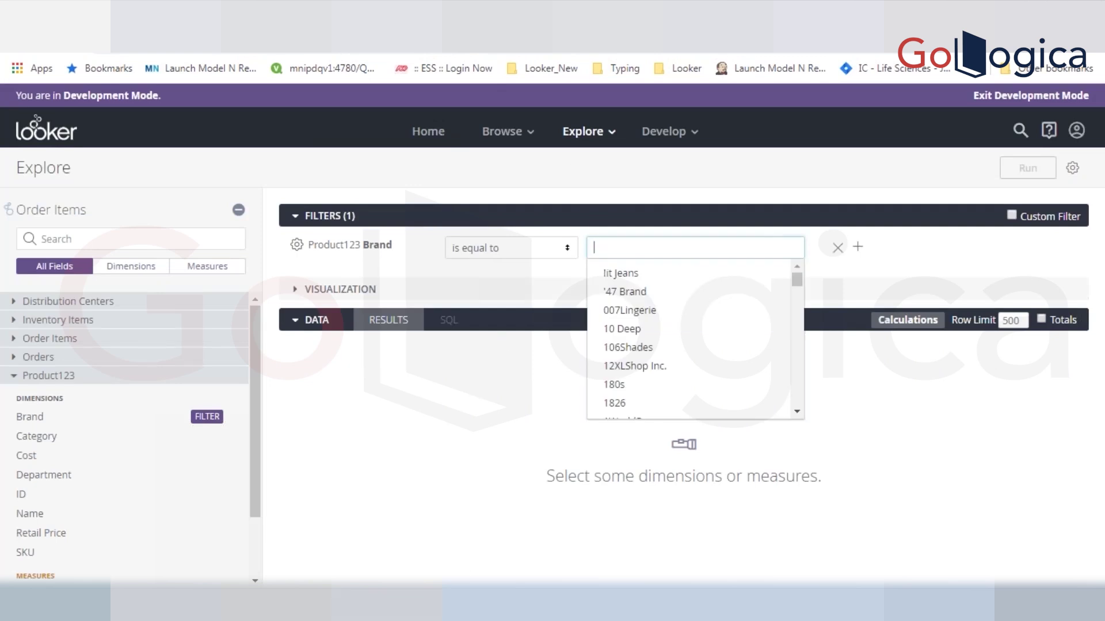
key("alt+Tab")
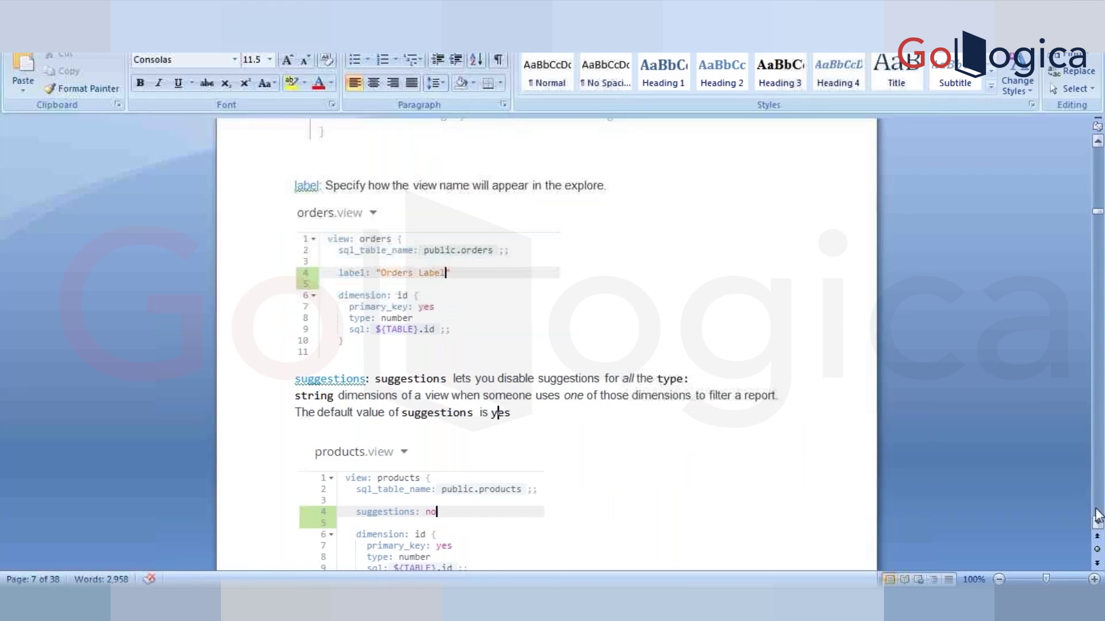
- Scroll down through the Field Parameters pages of the Word notes
left_click(1098, 523)
left_click(1097, 523)
left_click(1098, 524)
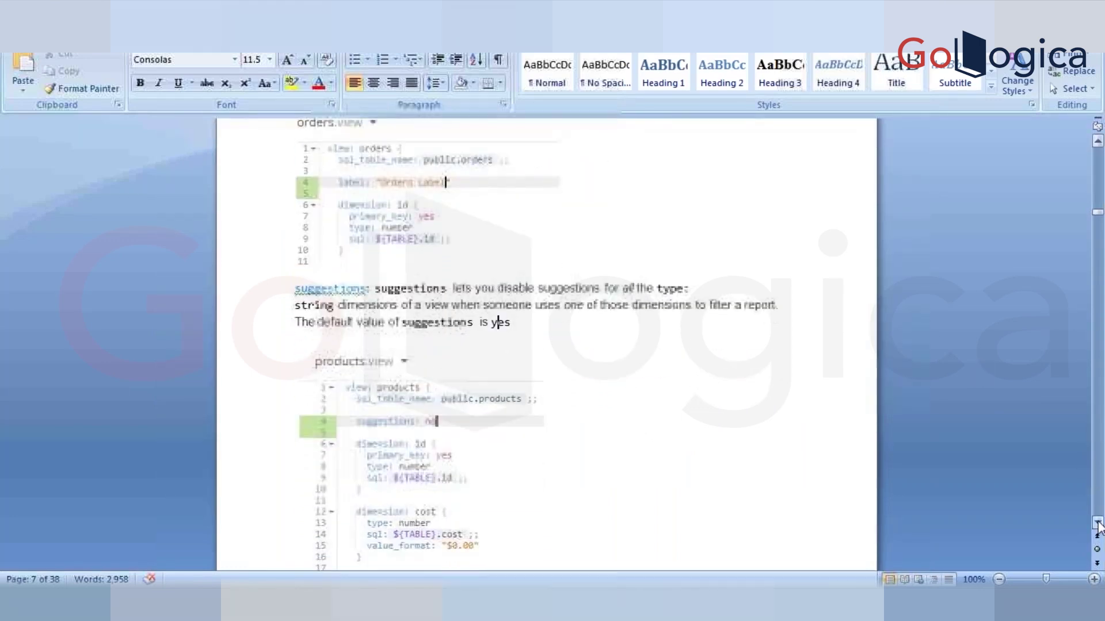
left_click(1098, 524)
left_click(1097, 523)
left_click(1098, 524)
left_click(1097, 523)
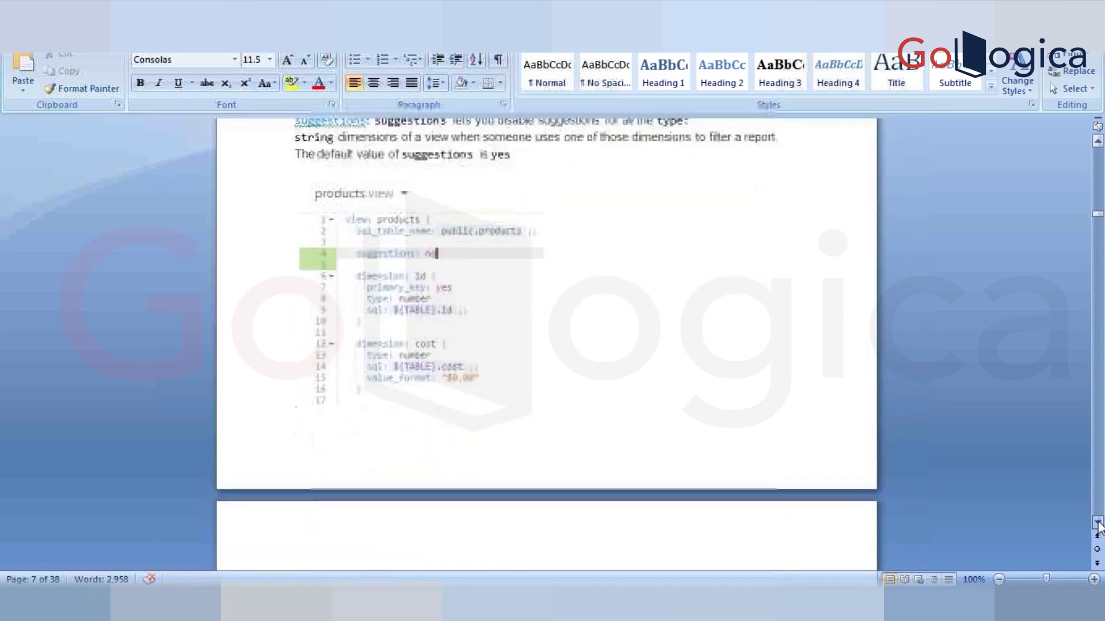
left_click(1098, 524)
left_click(1098, 524)
left_click(1098, 523)
left_click(1097, 524)
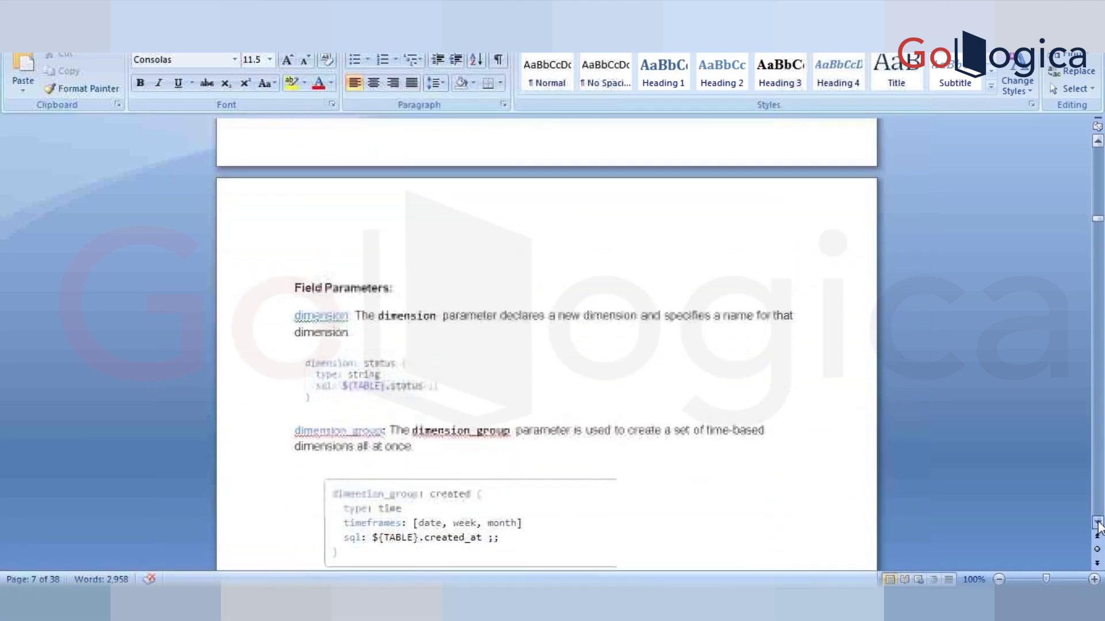
left_click(1097, 524)
left_click(1097, 524)
left_click(1098, 523)
left_click(1098, 524)
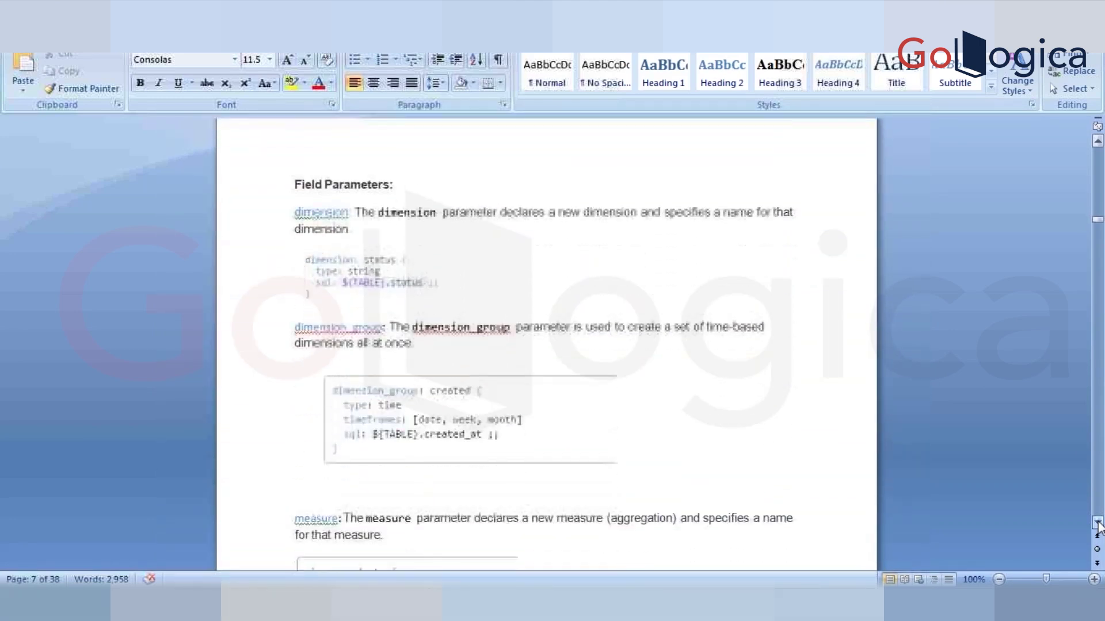
left_click(1098, 524)
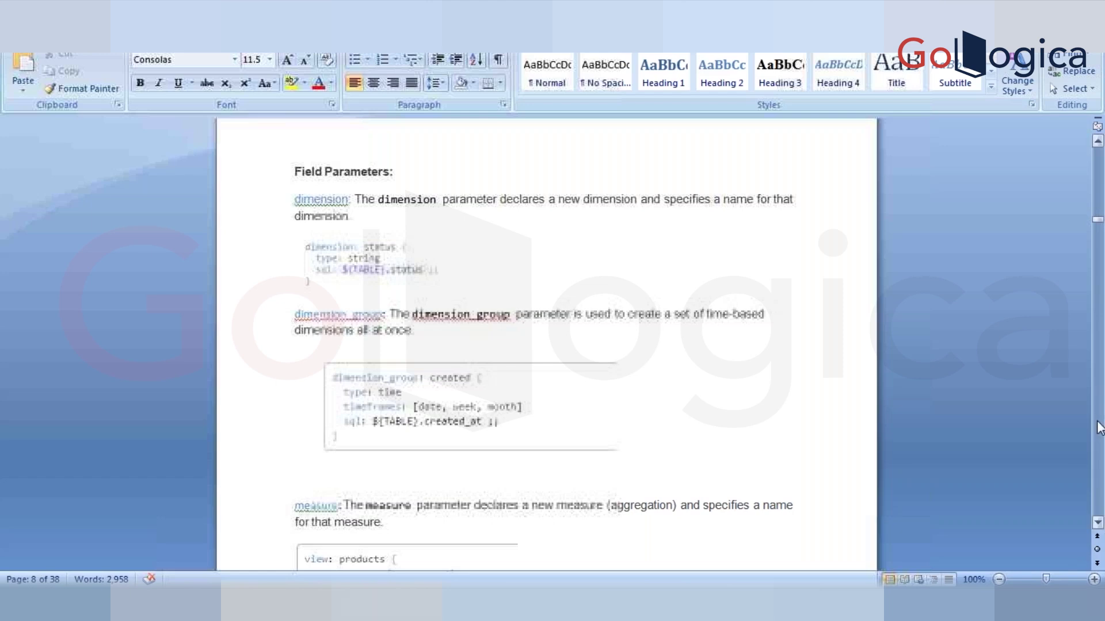
scroll(1099, 428, "down", 12)
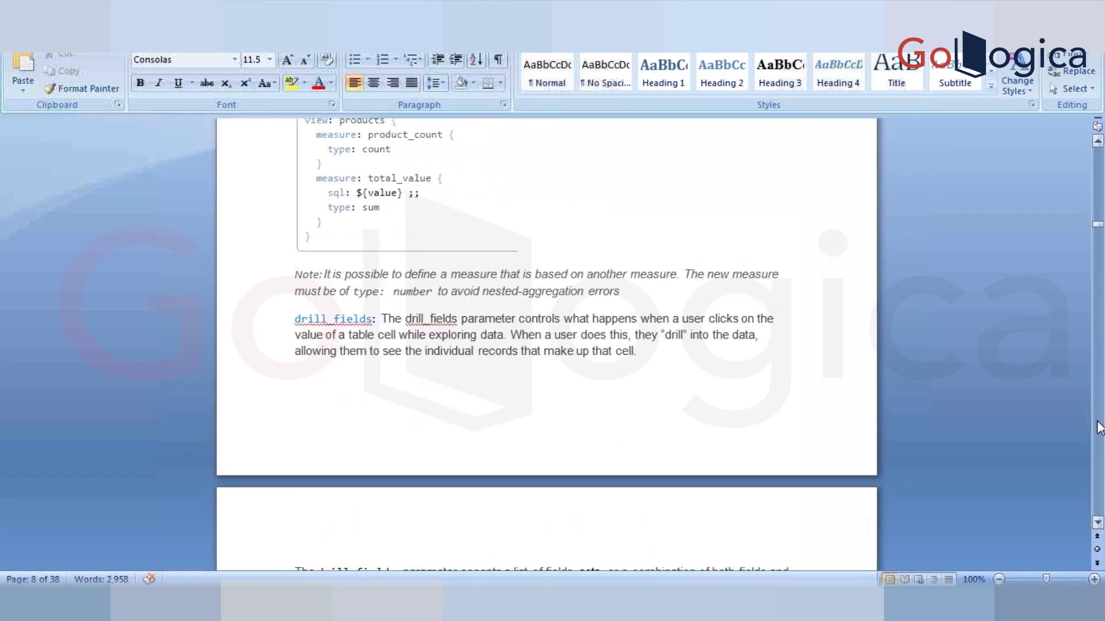
scroll(1099, 428, "down", 12)
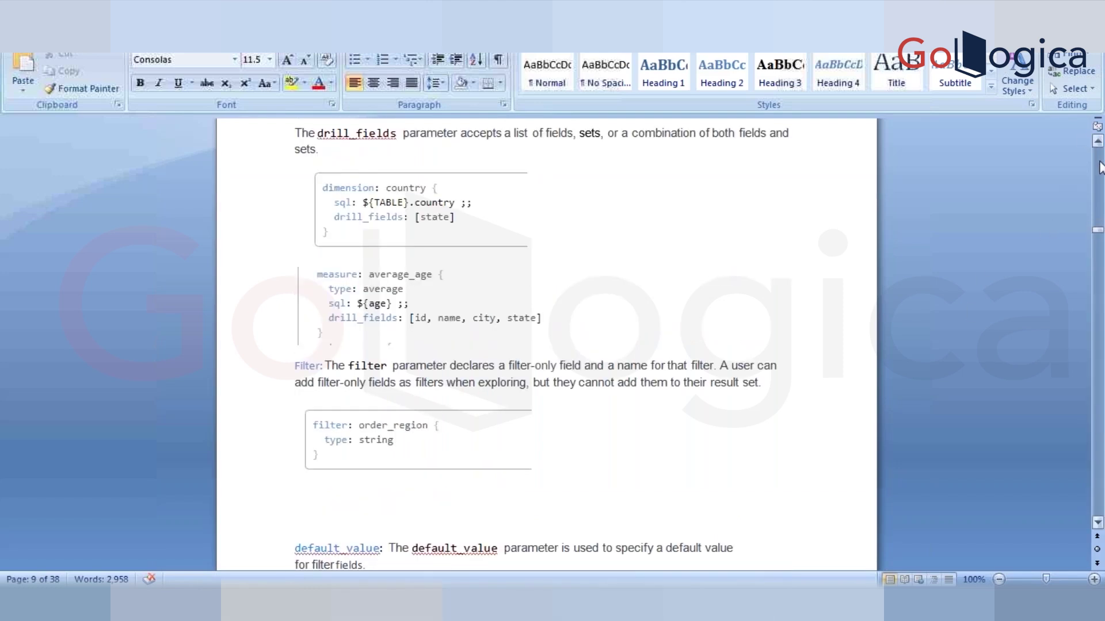
left_click(1100, 167)
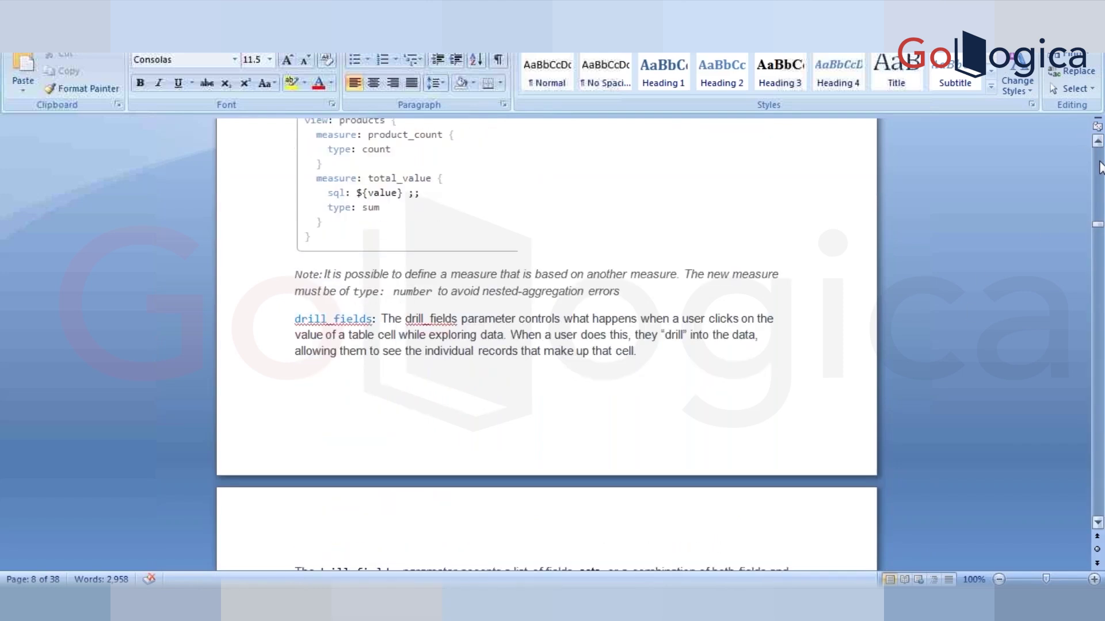
left_click(1100, 167)
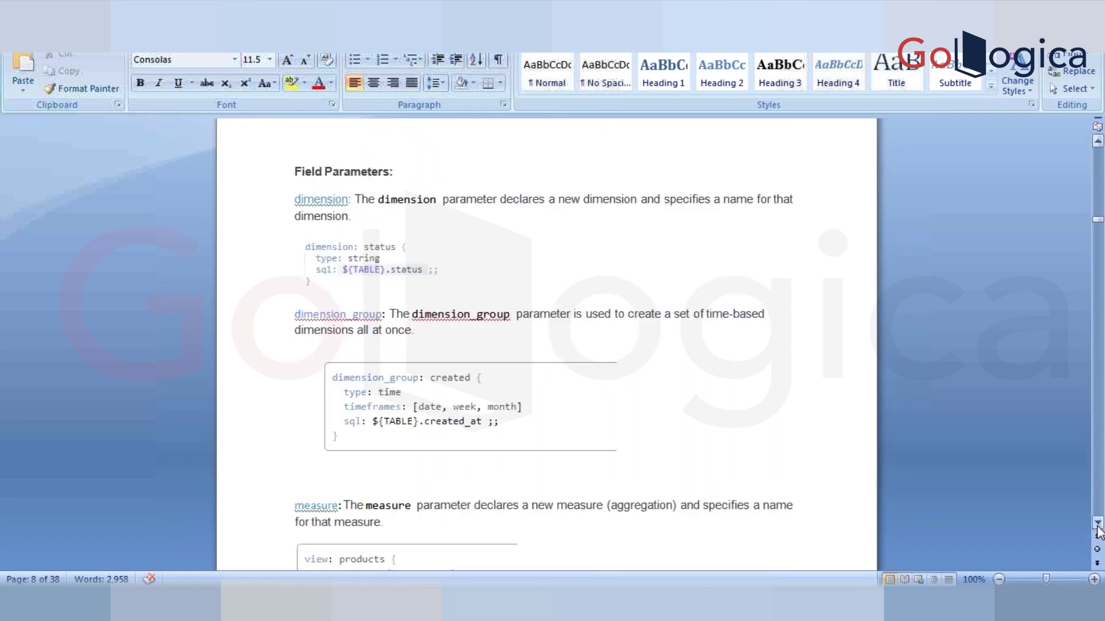
left_click(1097, 524)
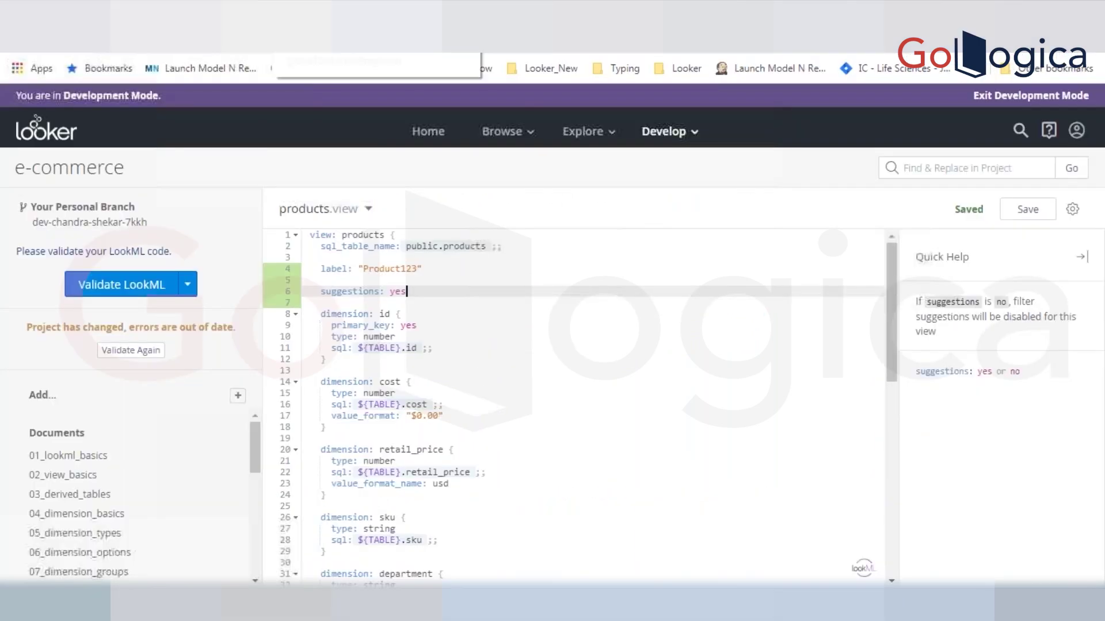
- Choose Revert Uncommitted Changes from the Validate LookML menu and confirm it
left_click(188, 284)
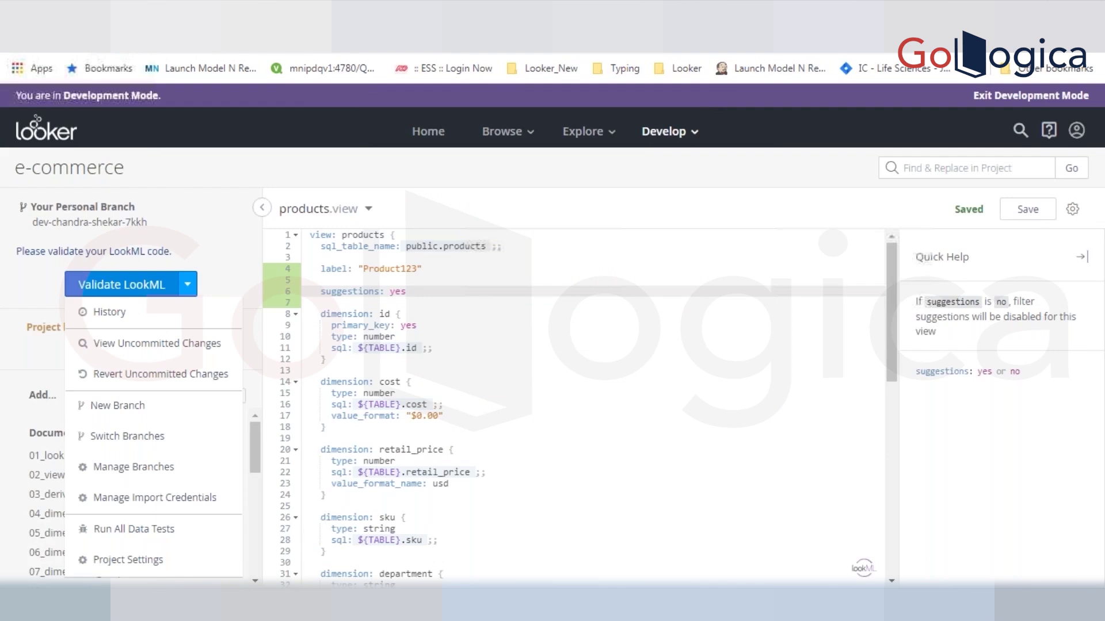
left_click(161, 374)
key("Return")
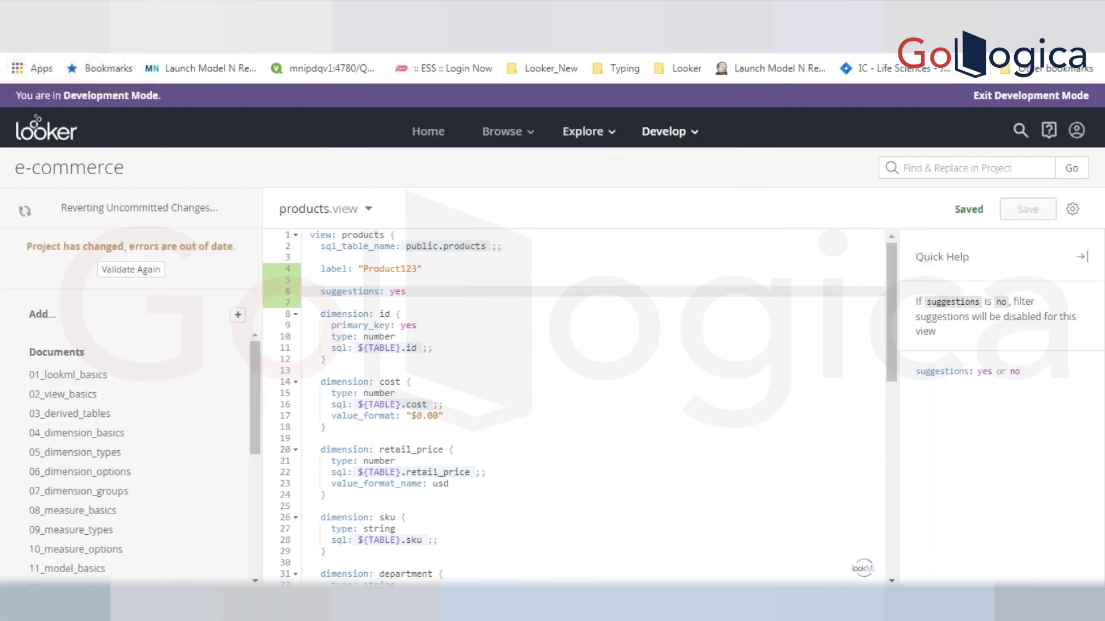
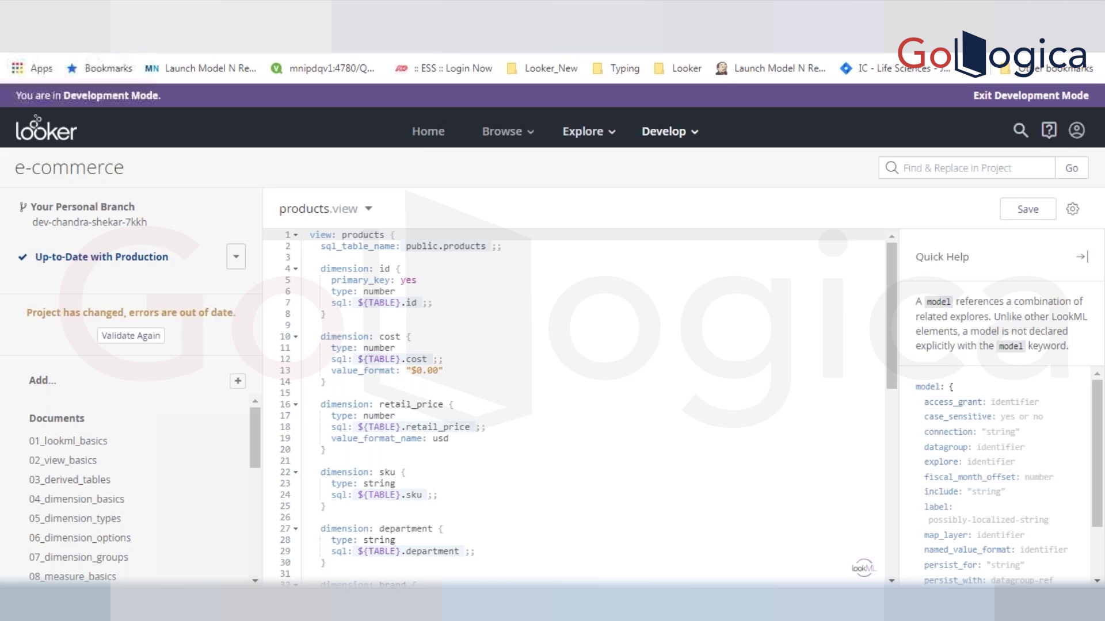
- Leave products.view for the sunburst custom visualization page showing its sunburst.js CDN link
left_click(530, 287)
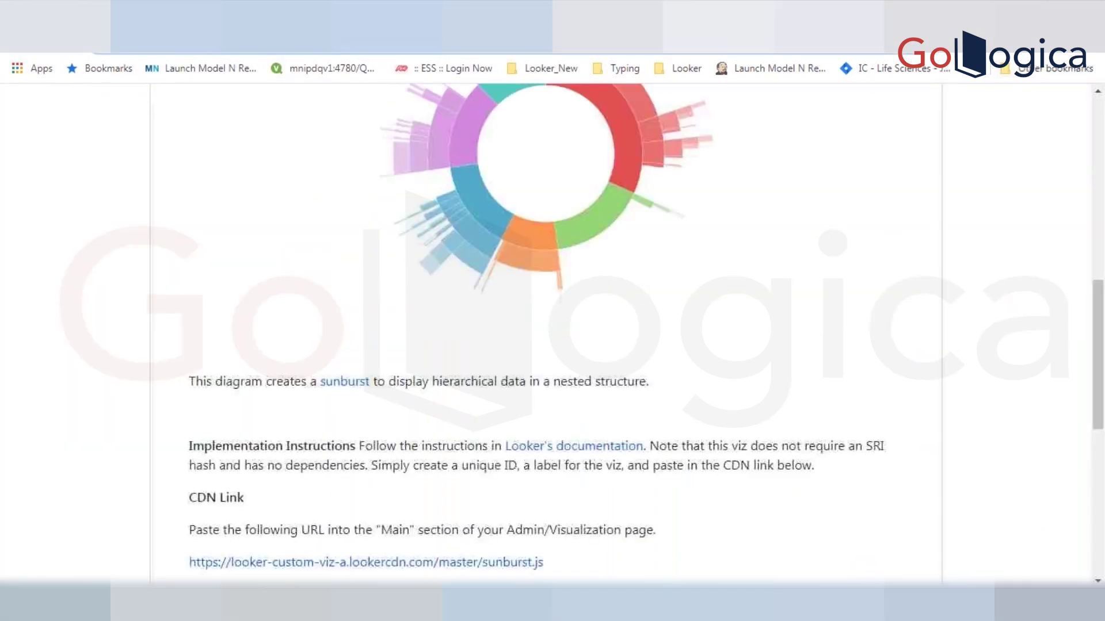
- Search Google for 'looker installation'
type("looker instal")
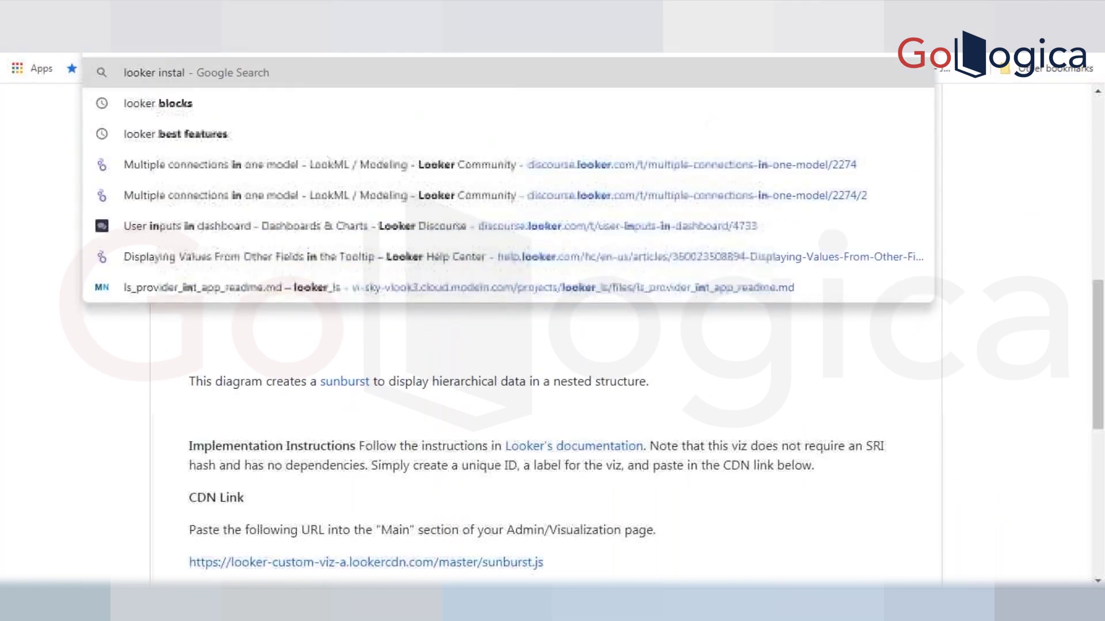
type("lation")
key("Return")
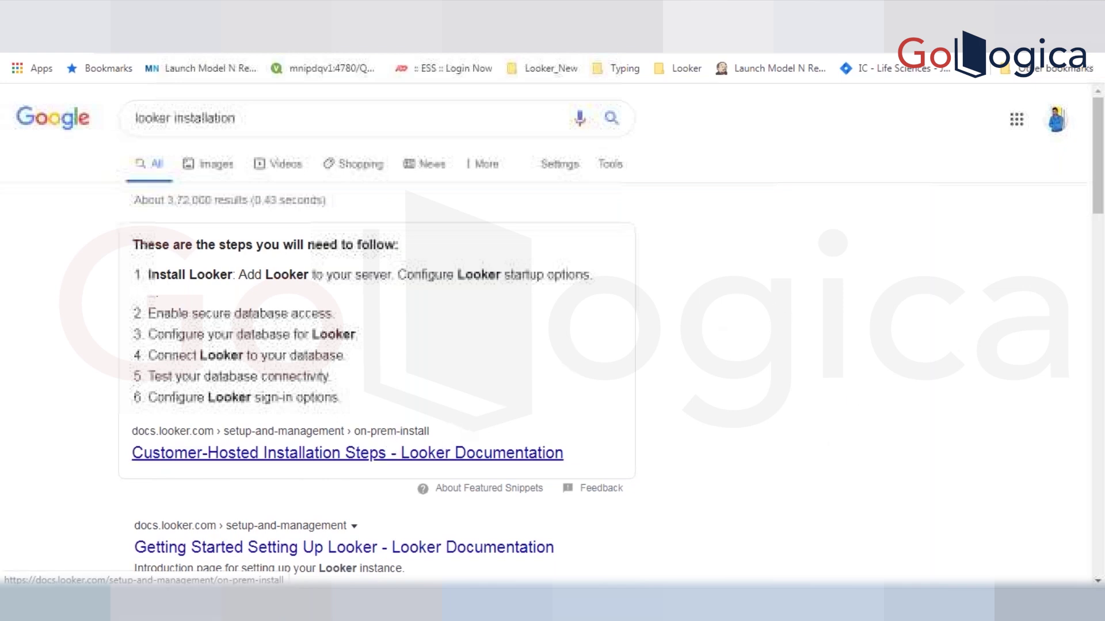
- Open the Customer-Hosted Installation Steps page and highlight words in its title
left_click(403, 455)
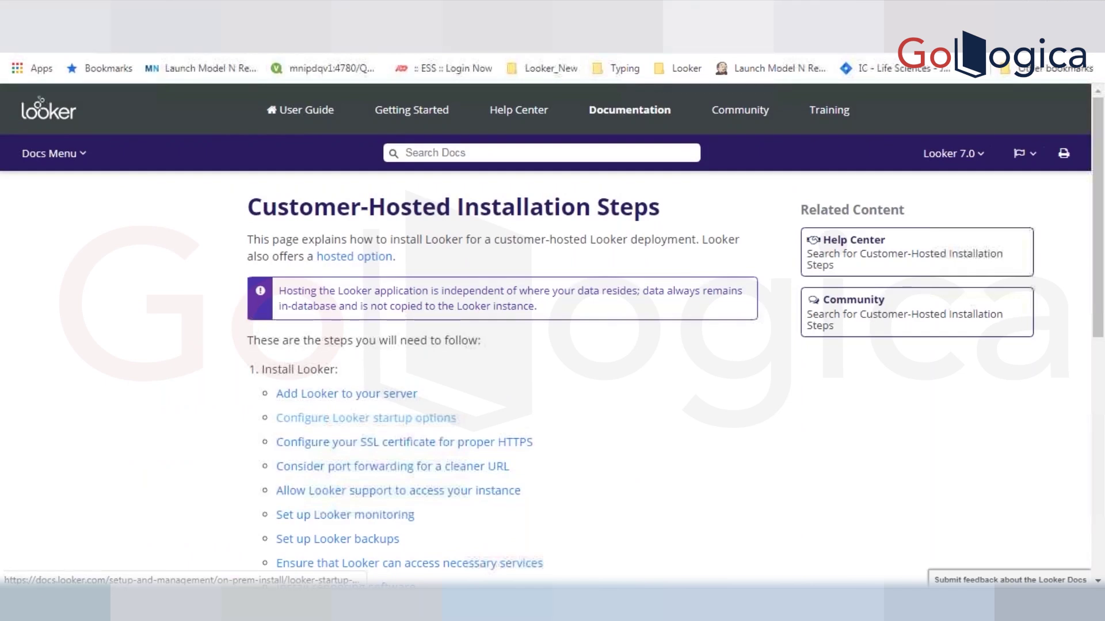
triple_click(413, 208)
double_click(413, 208)
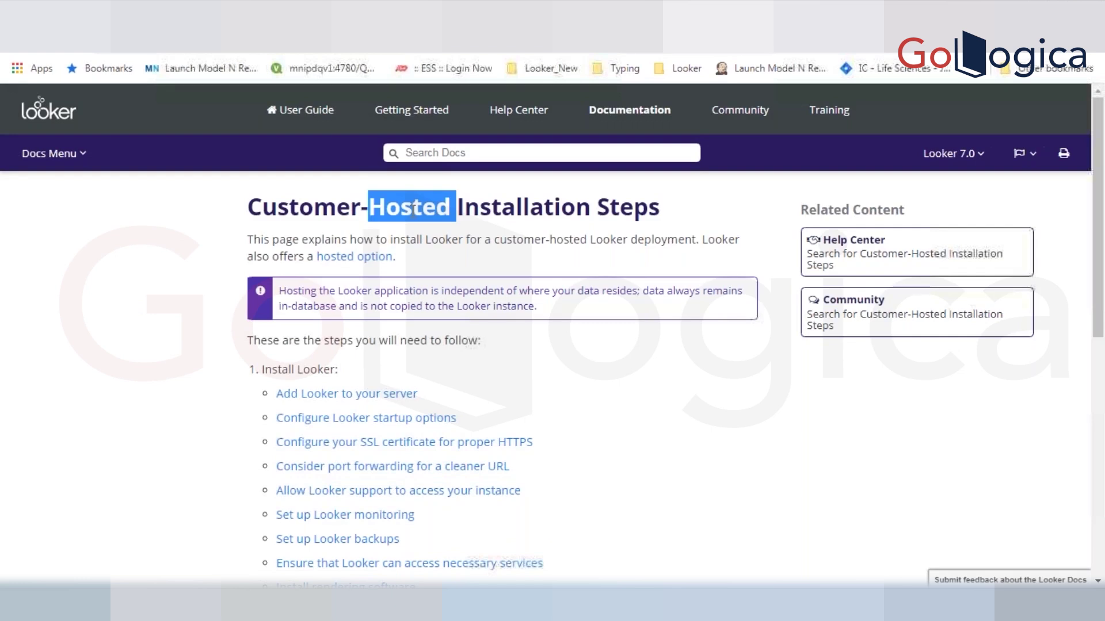
left_click(413, 208)
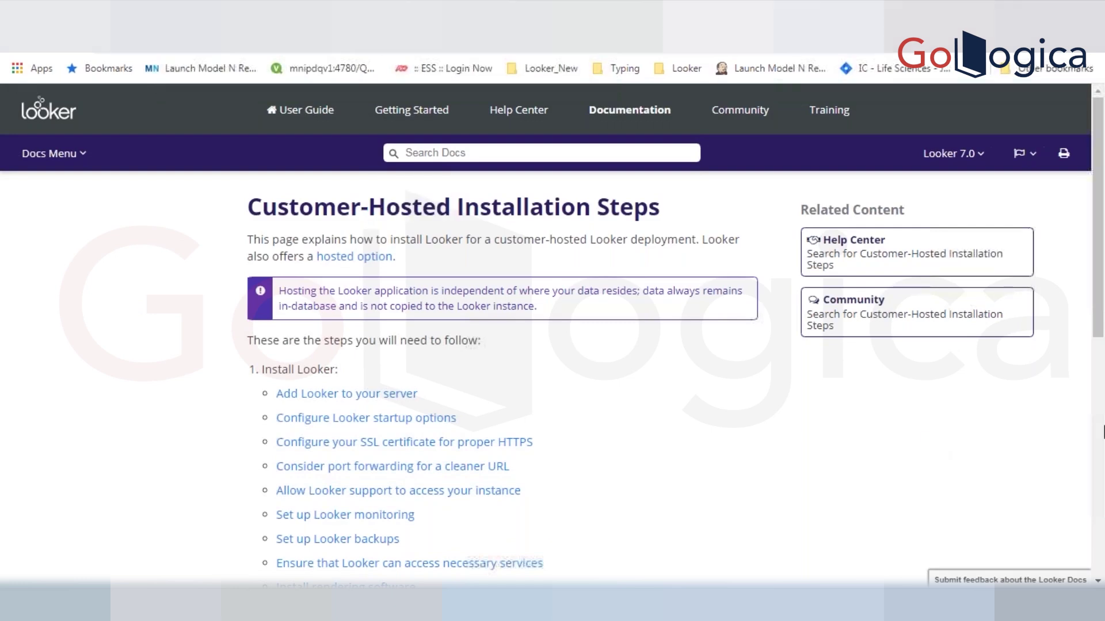
- Look over the six installation steps and open 'Add Looker to your server'
scroll(1100, 352, "down", 1)
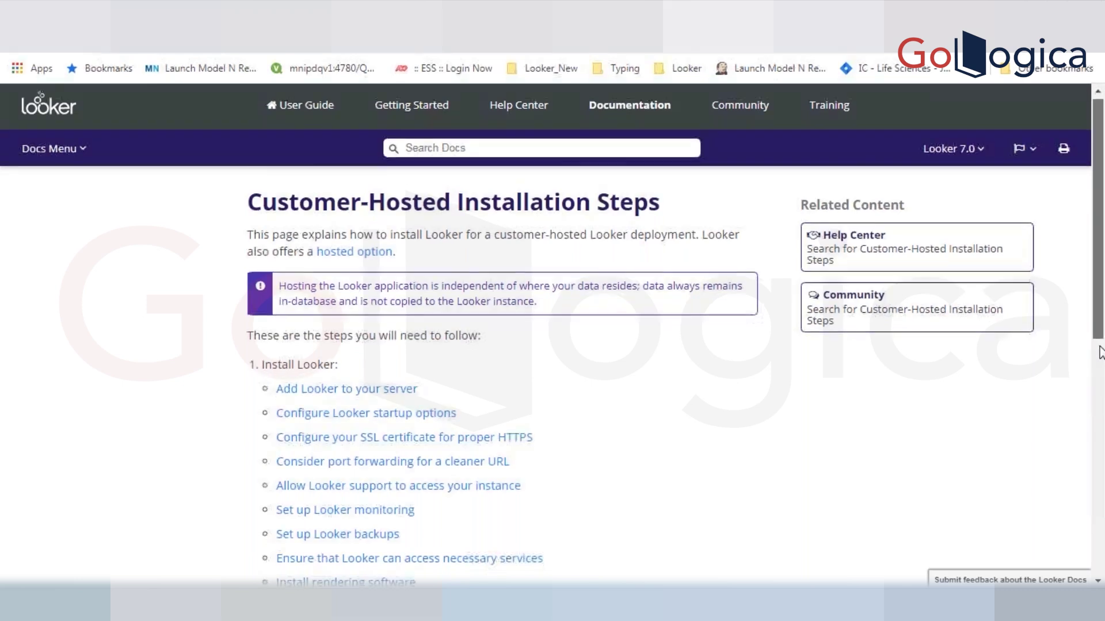
scroll(1100, 352, "down", 3)
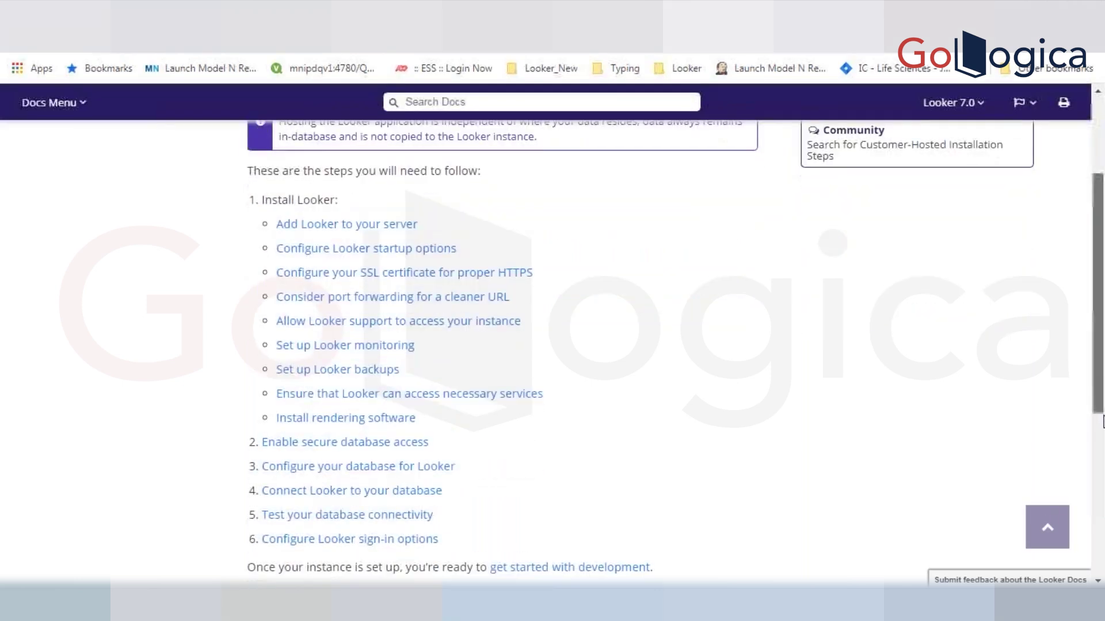
scroll(1100, 412, "down", 4)
scroll(718, 540, "up", 5)
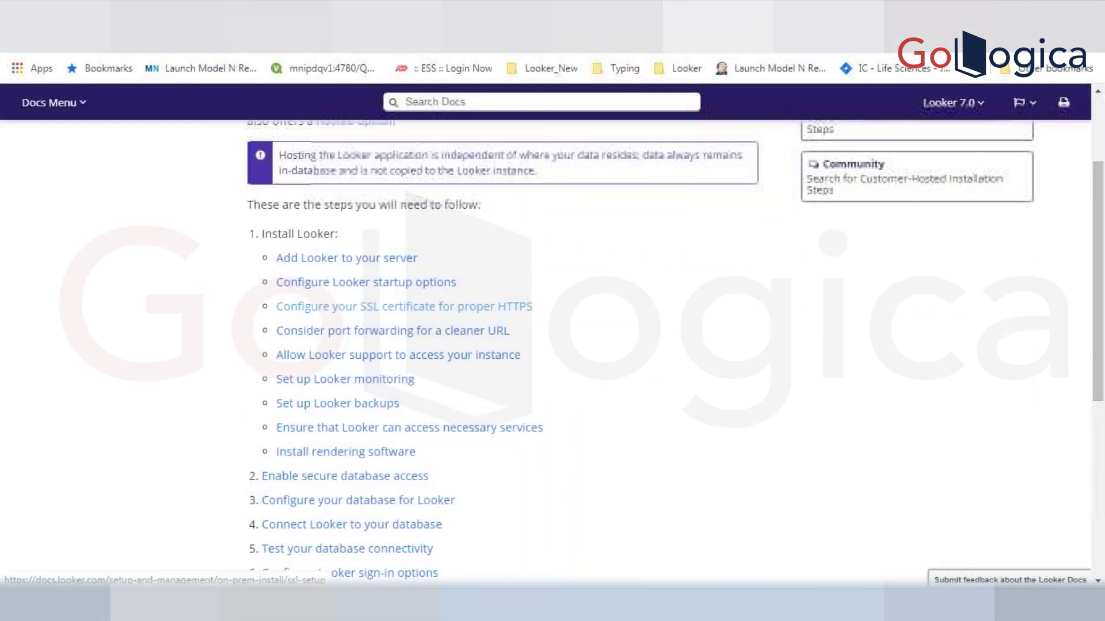
left_click(381, 260)
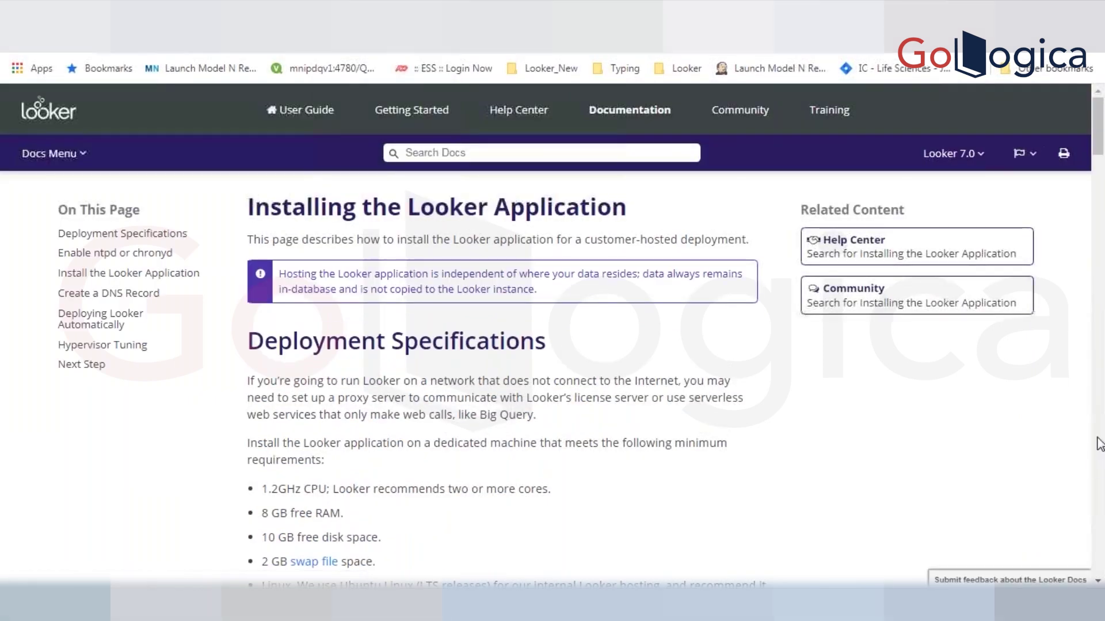
- Read the MTU, keepalive, looker user, ulimit, NTP and Netcat requirements down to Install the Looker Application
scroll(1092, 173, "down", 6)
left_click_drag(1096, 172, 1096, 136)
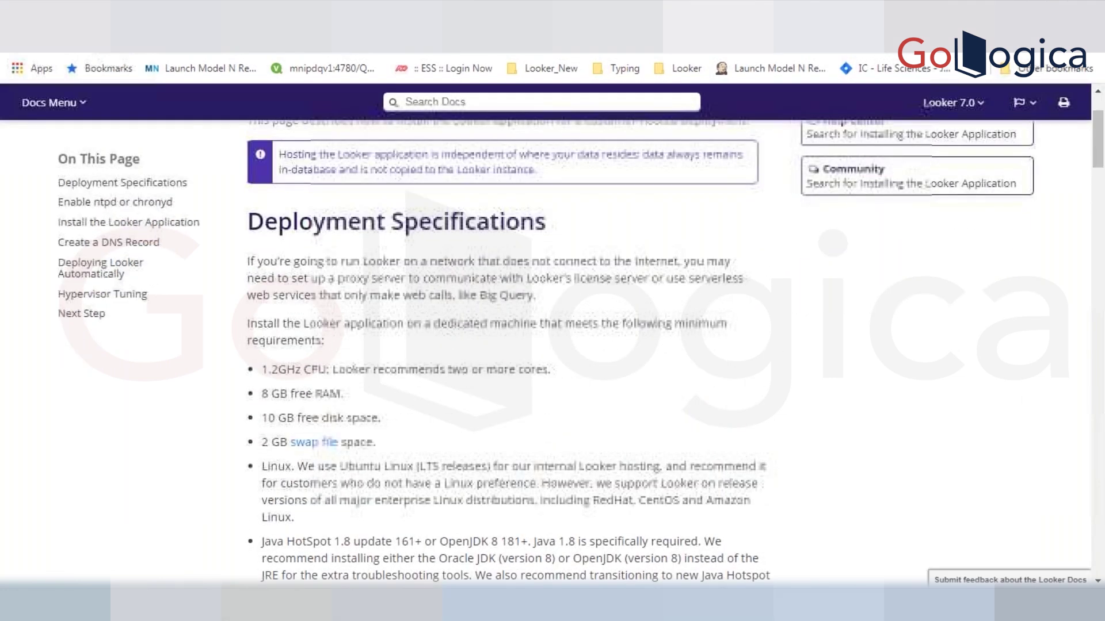
left_click(1096, 581)
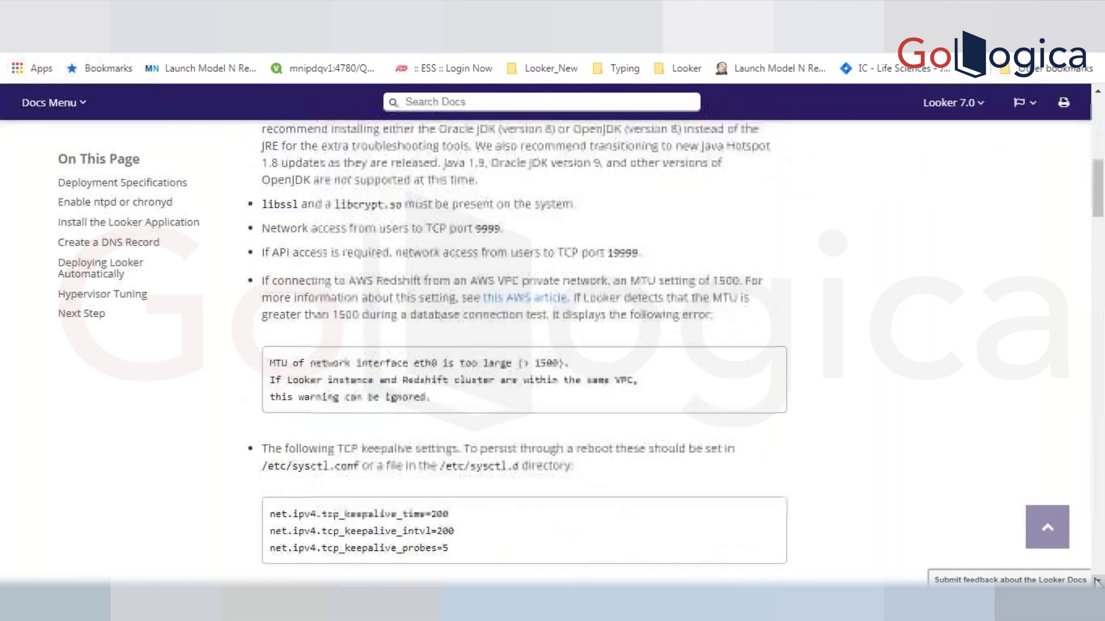
left_click(1097, 581)
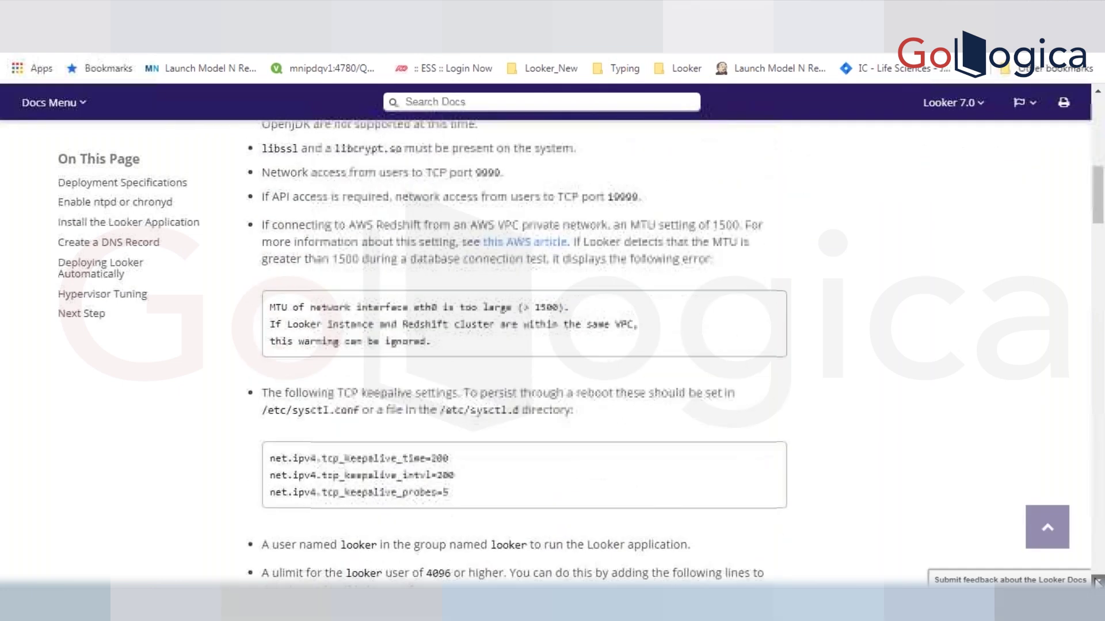
left_click(1096, 581)
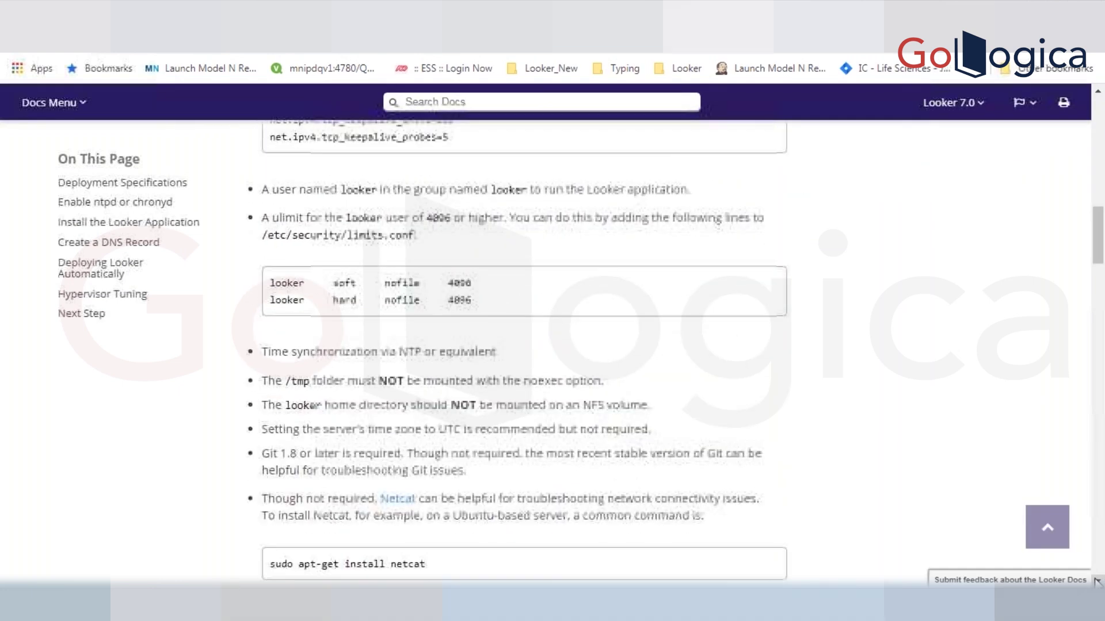
left_click(1097, 581)
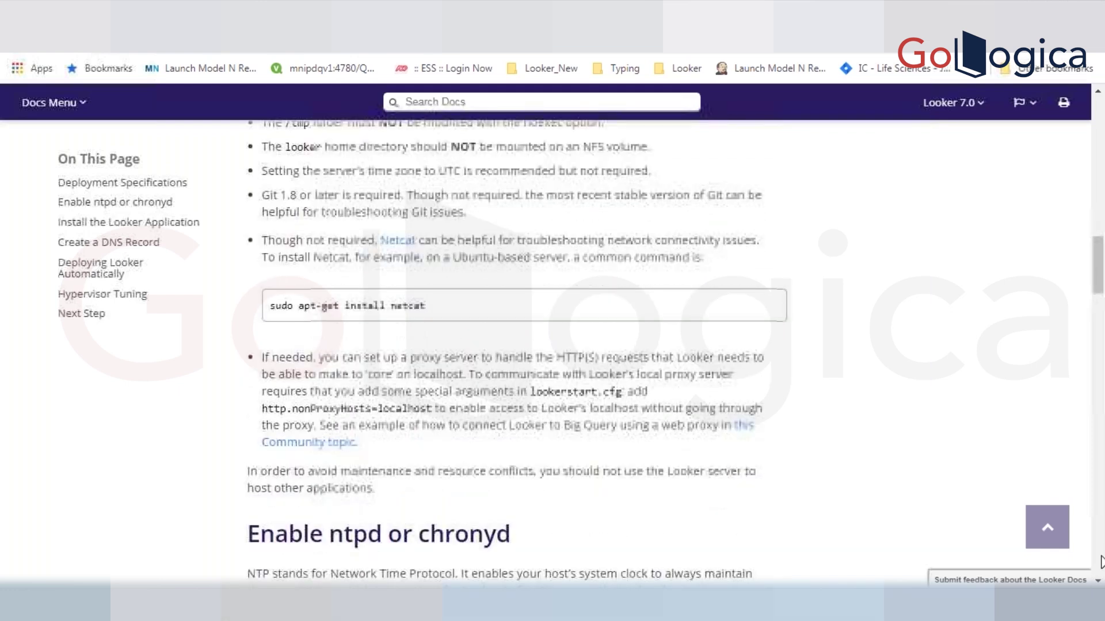
left_click(1101, 561)
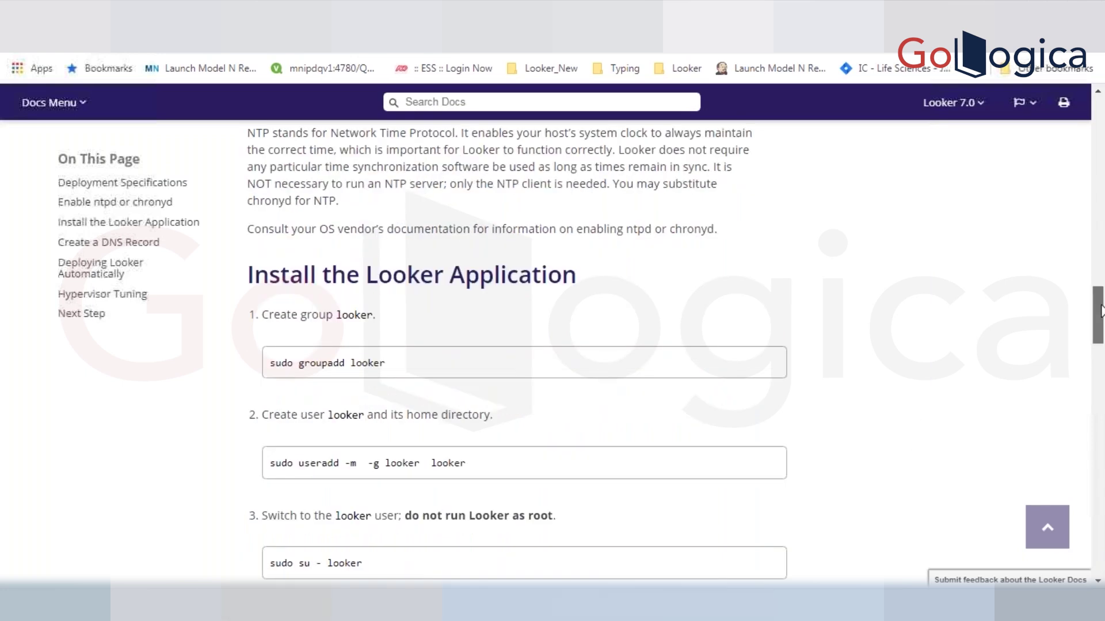
left_click_drag(1101, 311, 1100, 341)
scroll(576, 345, "down", 2)
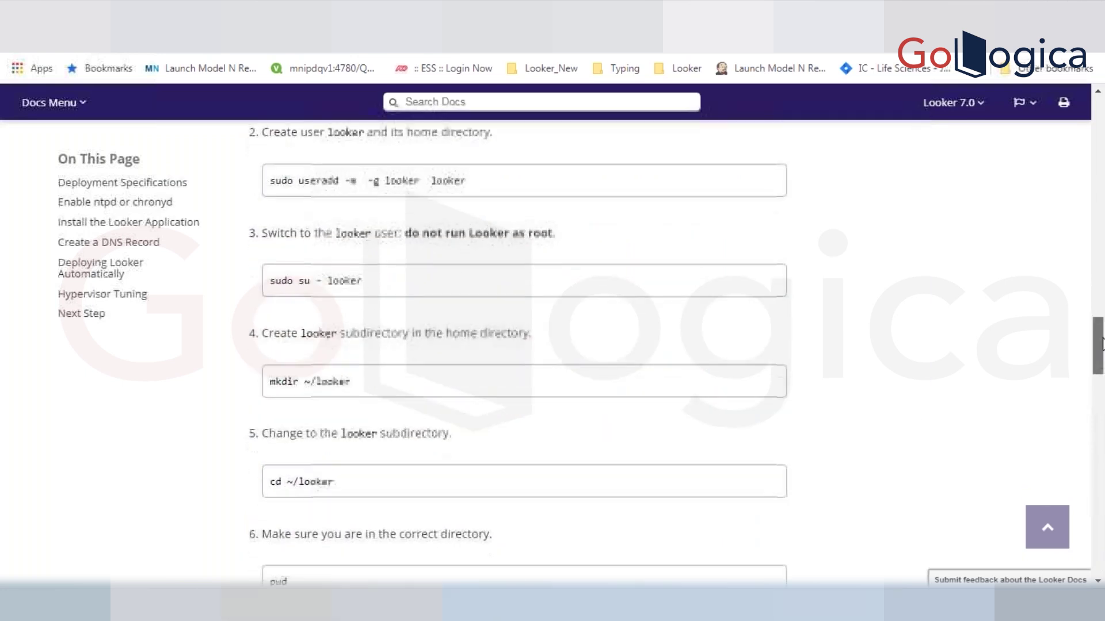
- Highlight the mkdir looker command and the looker-x.x.x.jar and looker-dependencies.jar file names
double_click(346, 278)
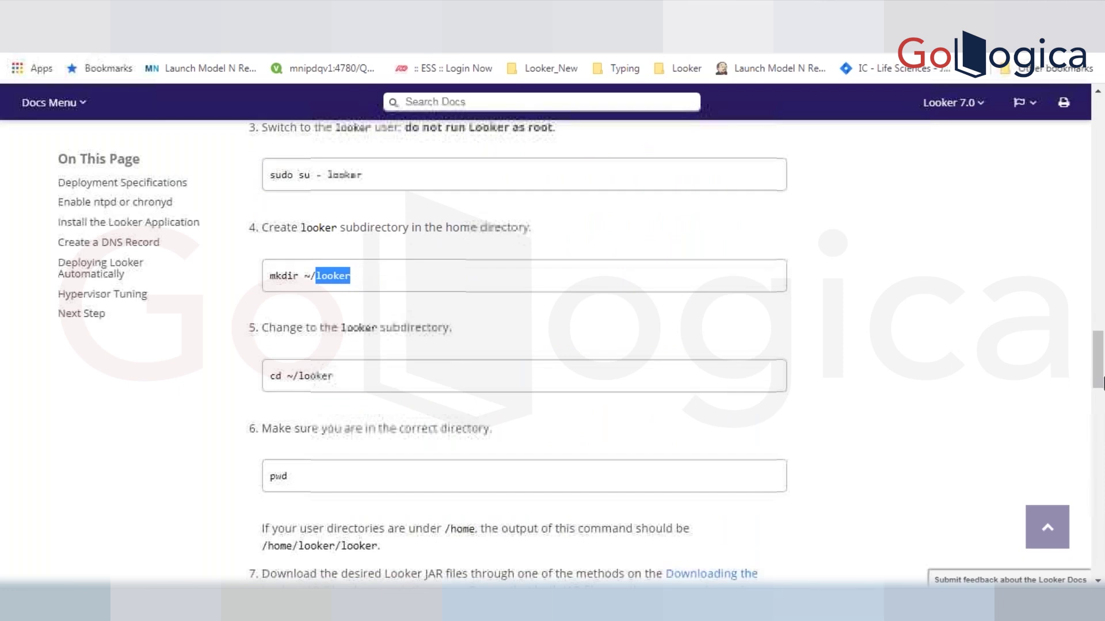
left_click(1103, 367)
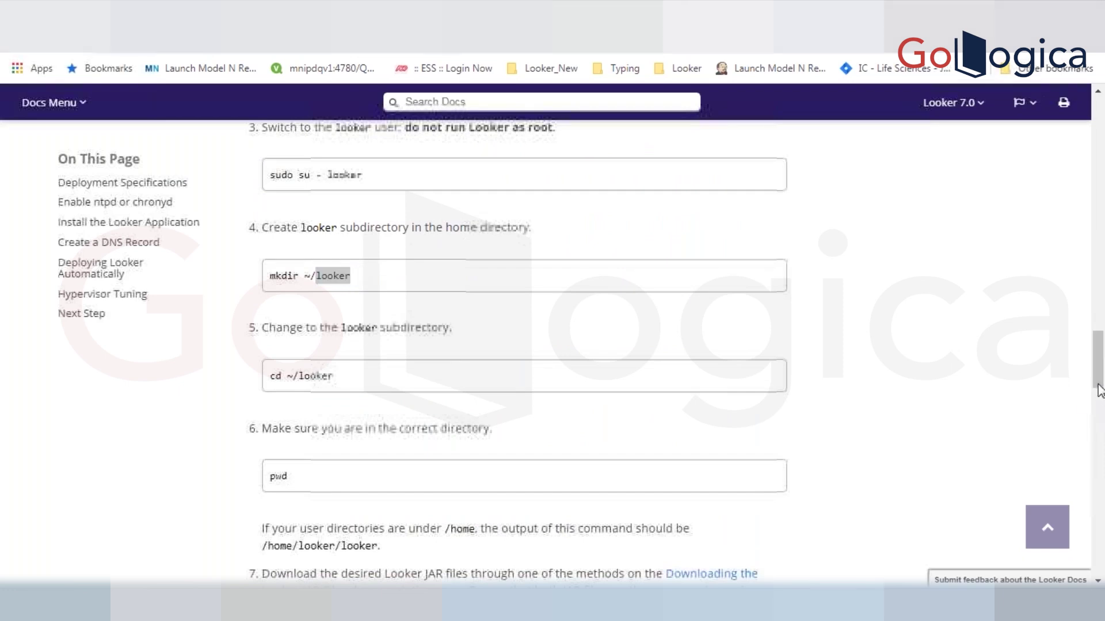
scroll(661, 264, "down", 8)
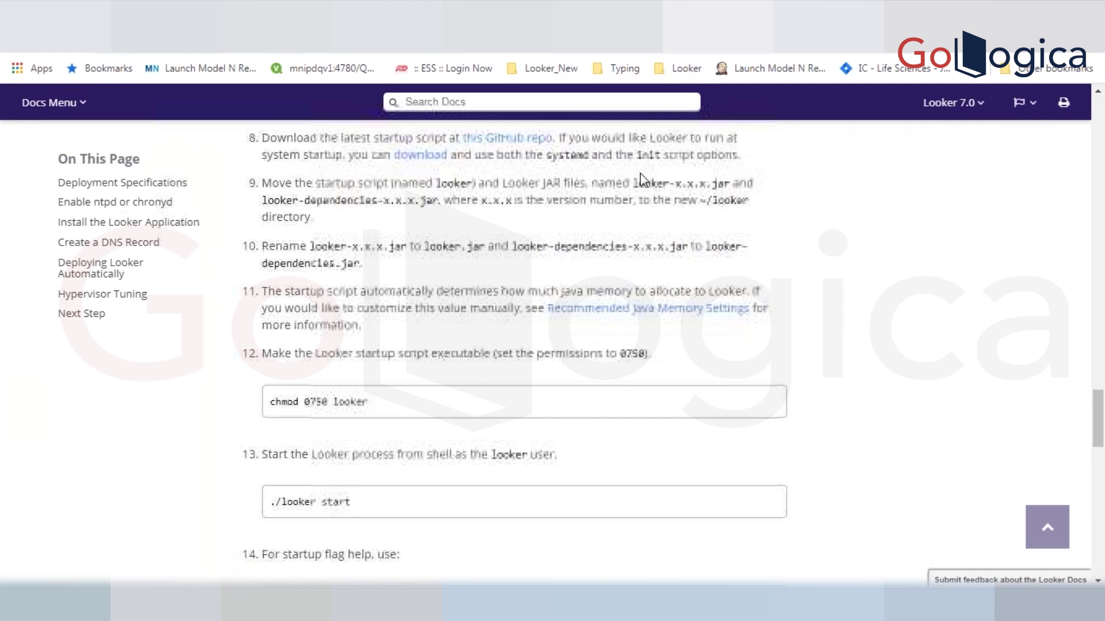
left_click_drag(632, 183, 724, 182)
left_click(268, 203)
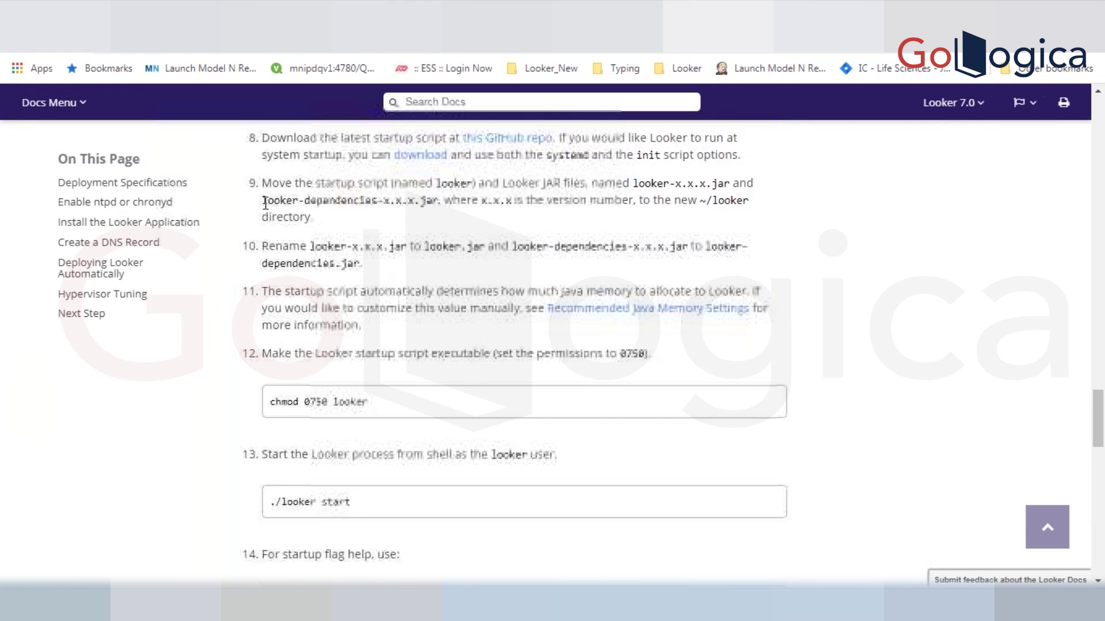
double_click(290, 199)
left_click_drag(310, 194, 439, 200)
left_click(314, 244)
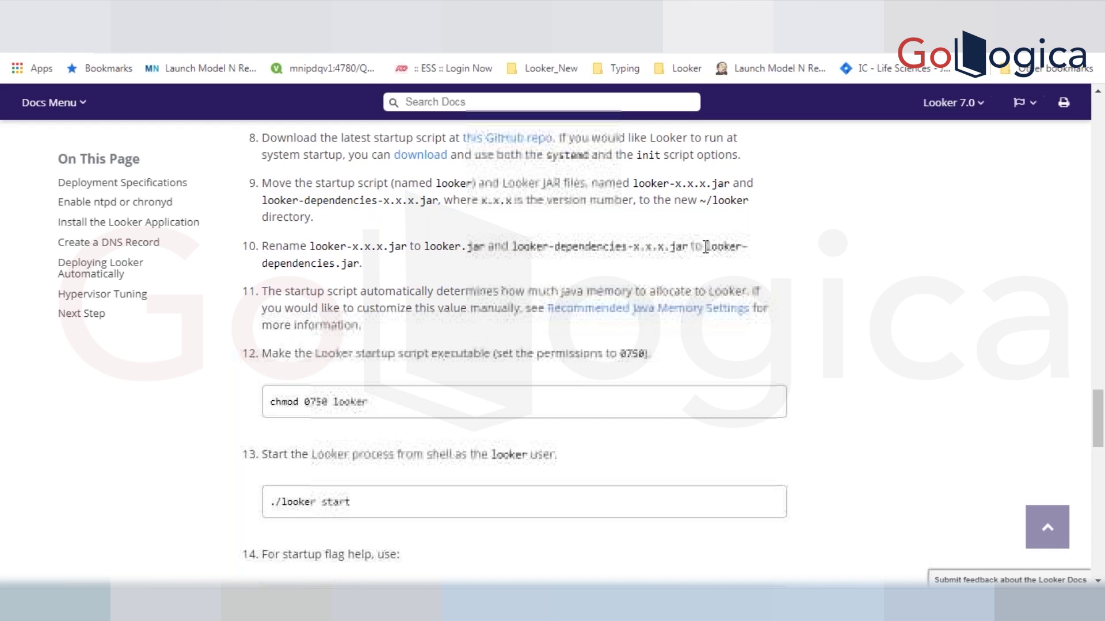
left_click_drag(704, 246, 282, 291)
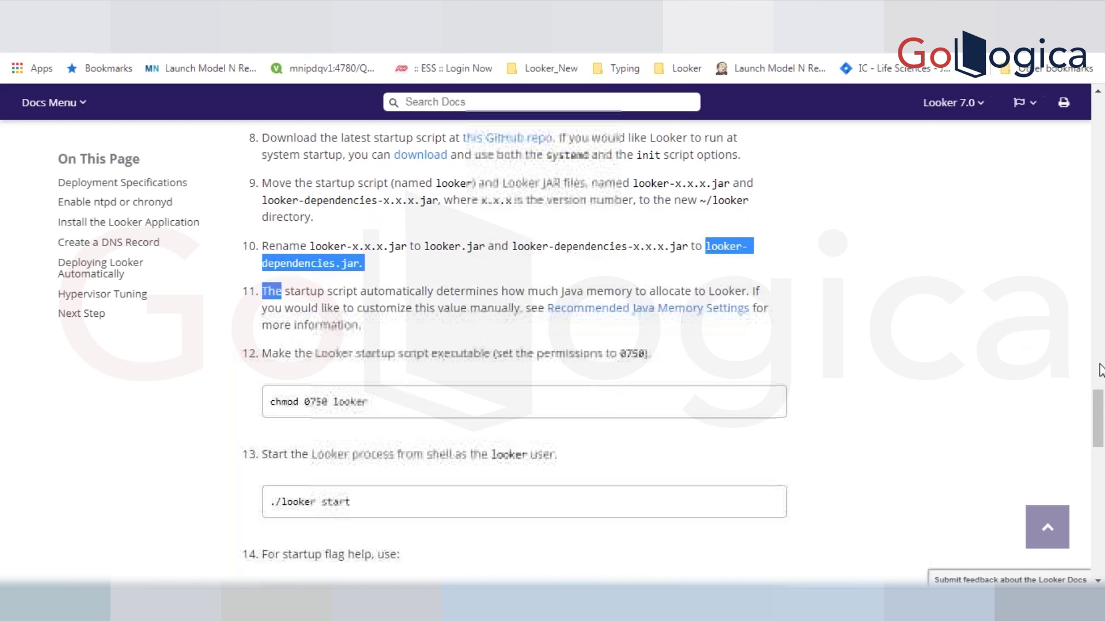
- Scroll to Next Step and open the Looker startup options page
left_click_drag(1097, 405, 1098, 427)
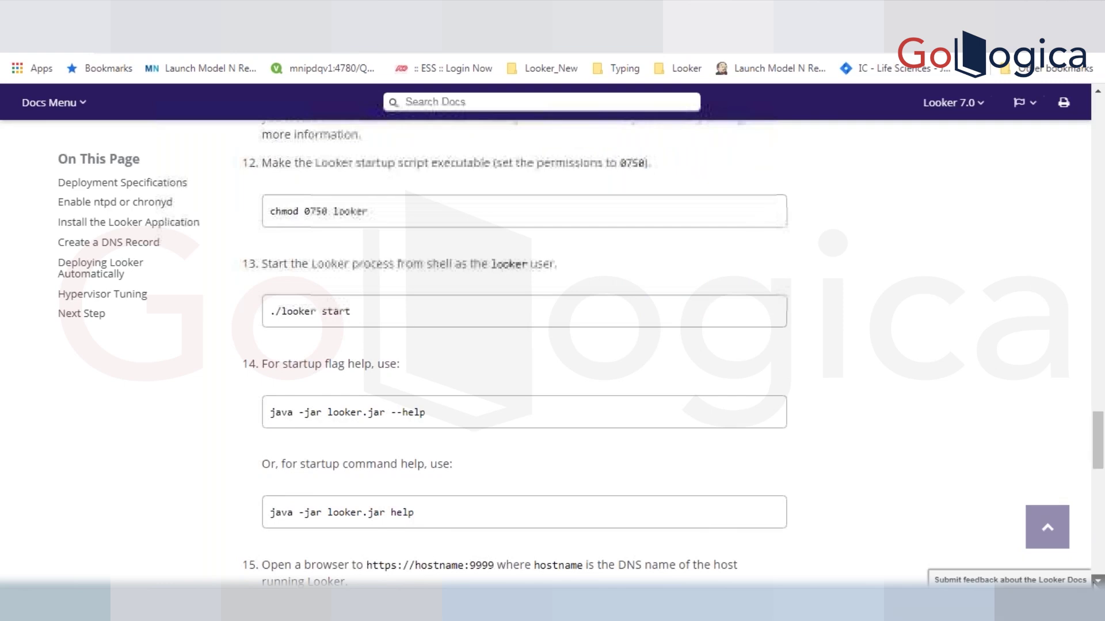
scroll(1096, 582, "down", 5)
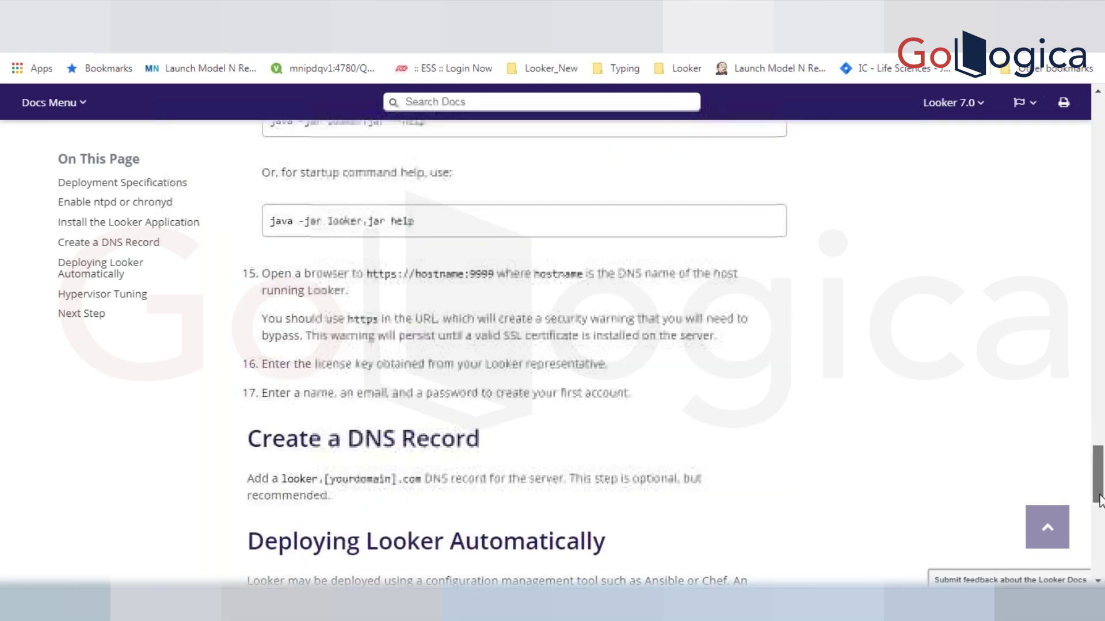
scroll(1099, 500, "down", 1)
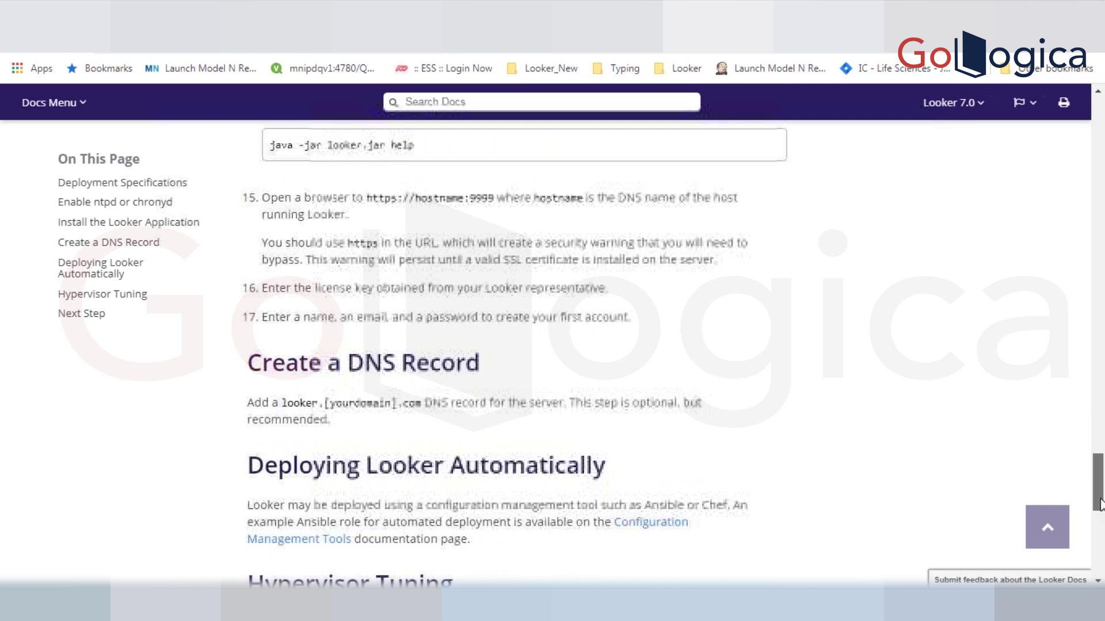
left_click_drag(1100, 506, 1100, 538)
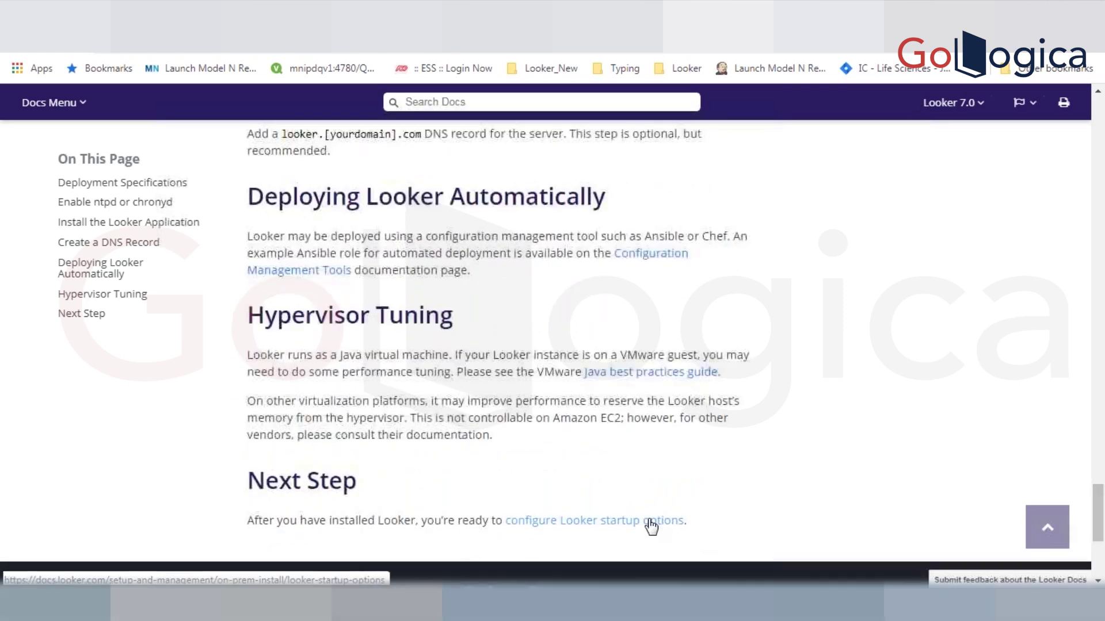
left_click(651, 524)
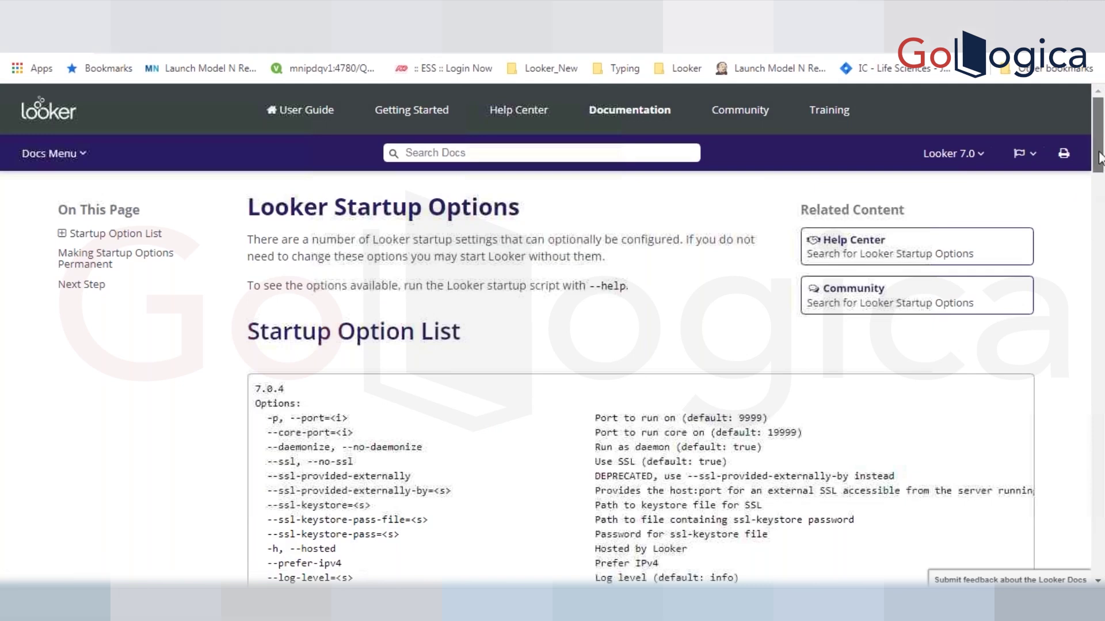
- Scroll the Startup Options page to its Next Step about configuring an SSL certificate
left_click_drag(1099, 159, 1100, 547)
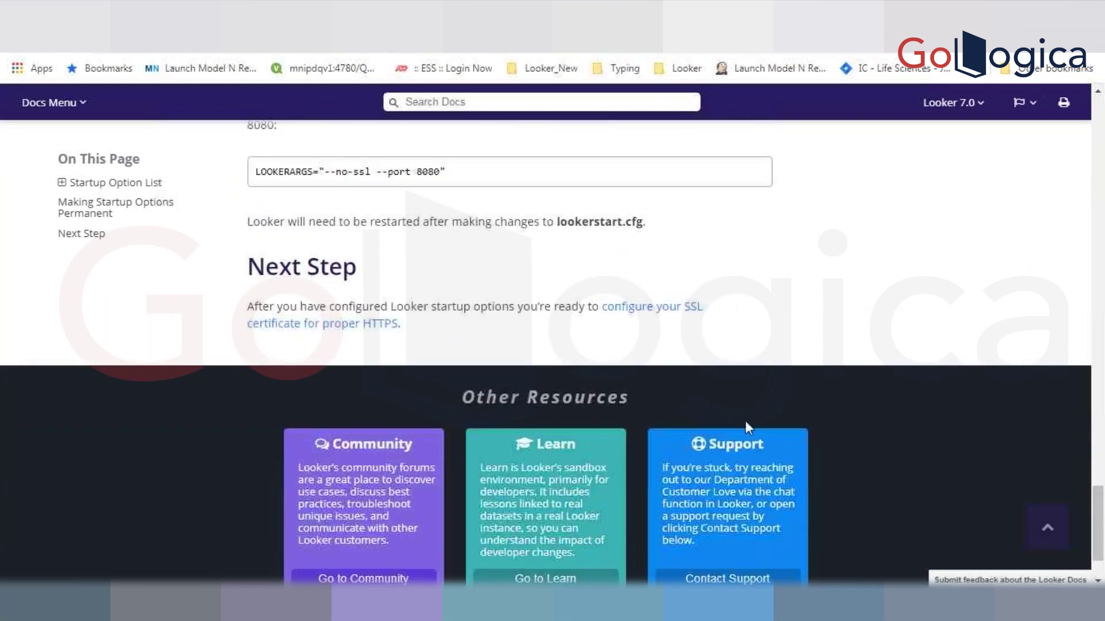
- Open the SSL certificate page and review the looker.pem, looker.key and ca.pem requirements
left_click(693, 306)
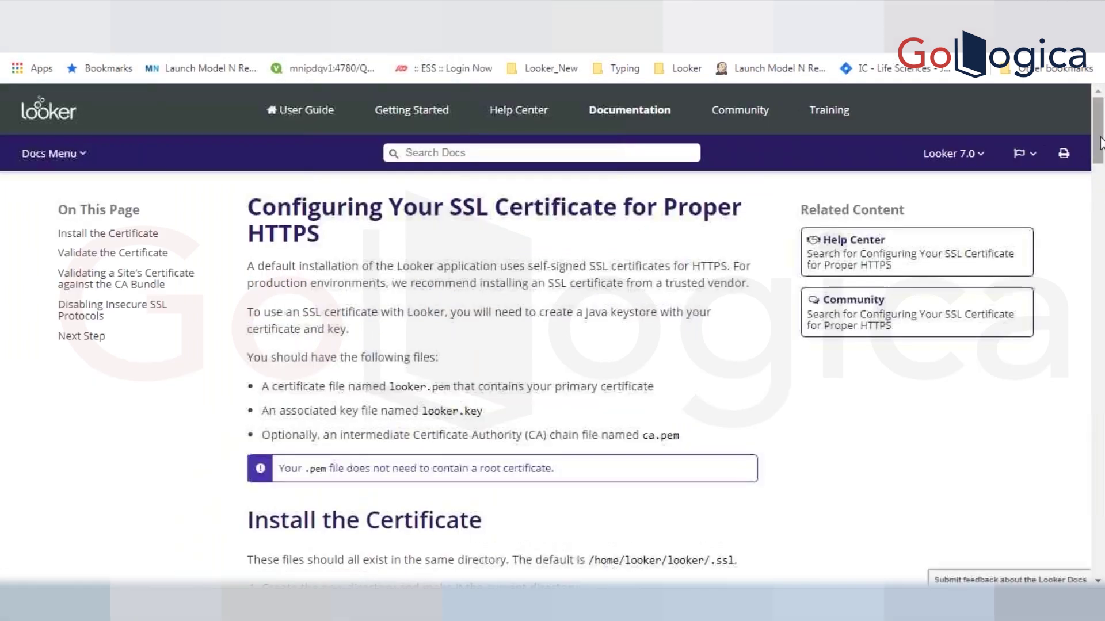
left_click_drag(1102, 134, 1102, 427)
scroll(649, 453, "down", 10)
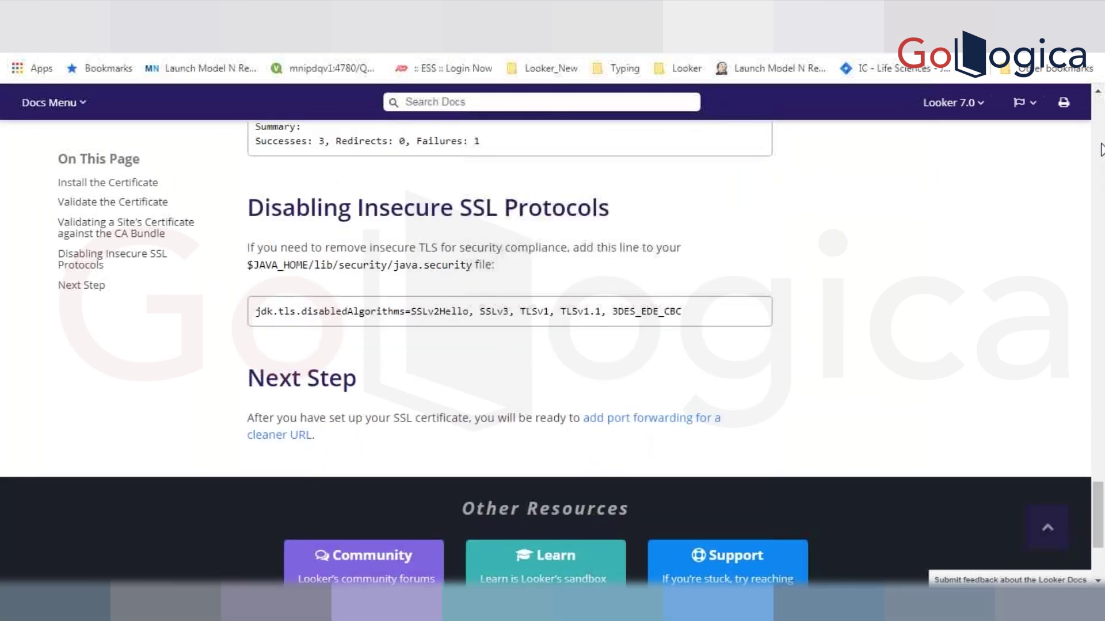
scroll(1100, 143, "up", 15)
scroll(1100, 144, "up", 10)
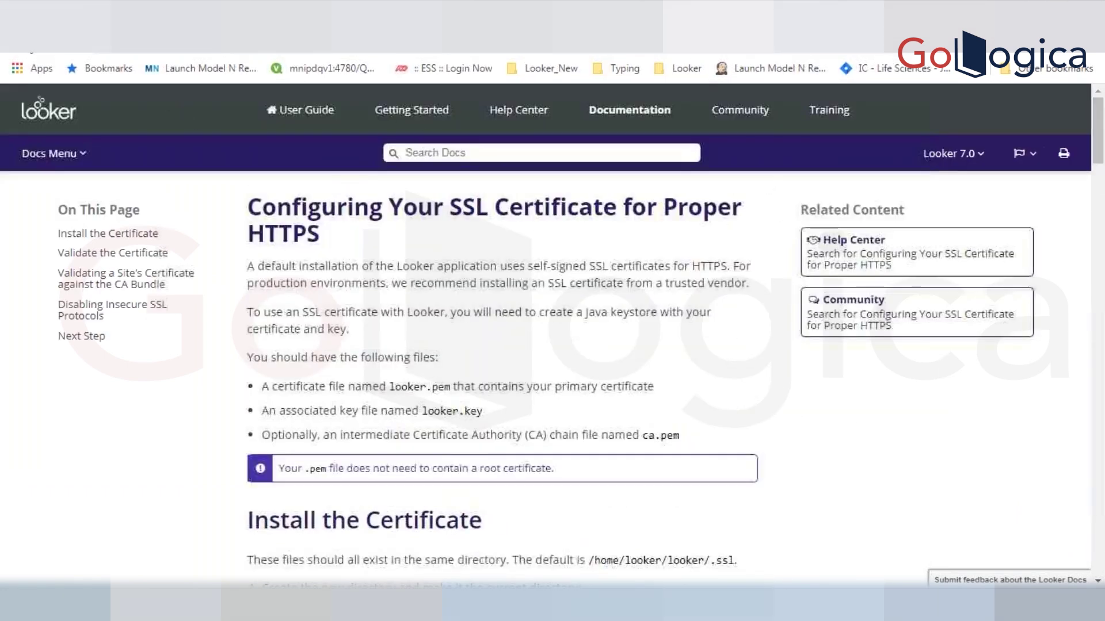
- Return to the Installing the Looker Application page and highlight 'looker' in the groupadd command
key("alt+Left")
key("alt+Left")
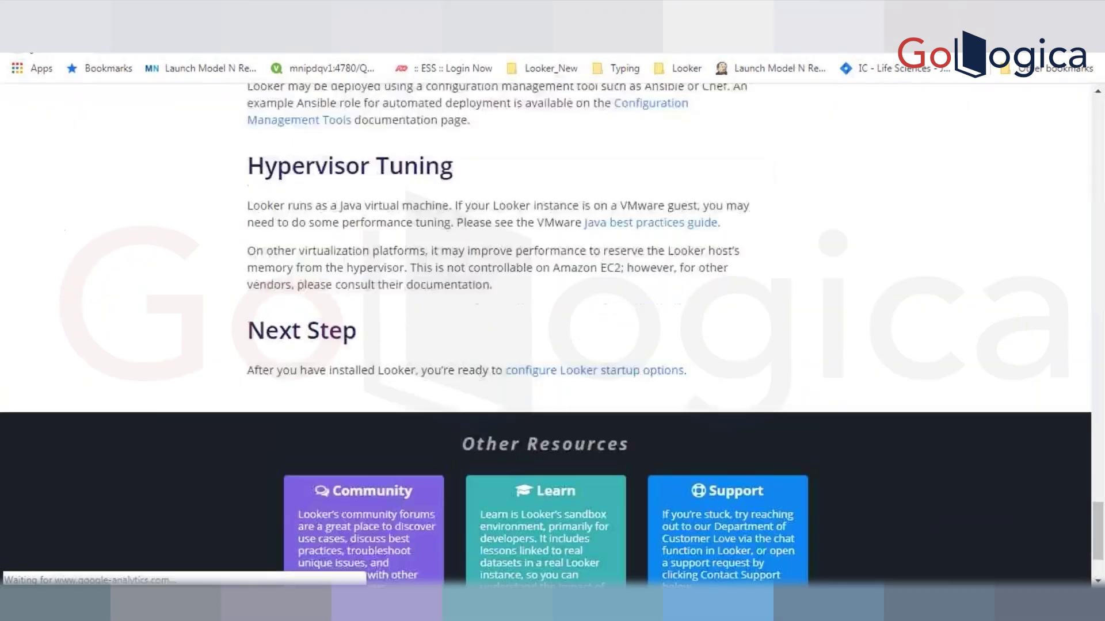
scroll(1095, 136, "up", 5)
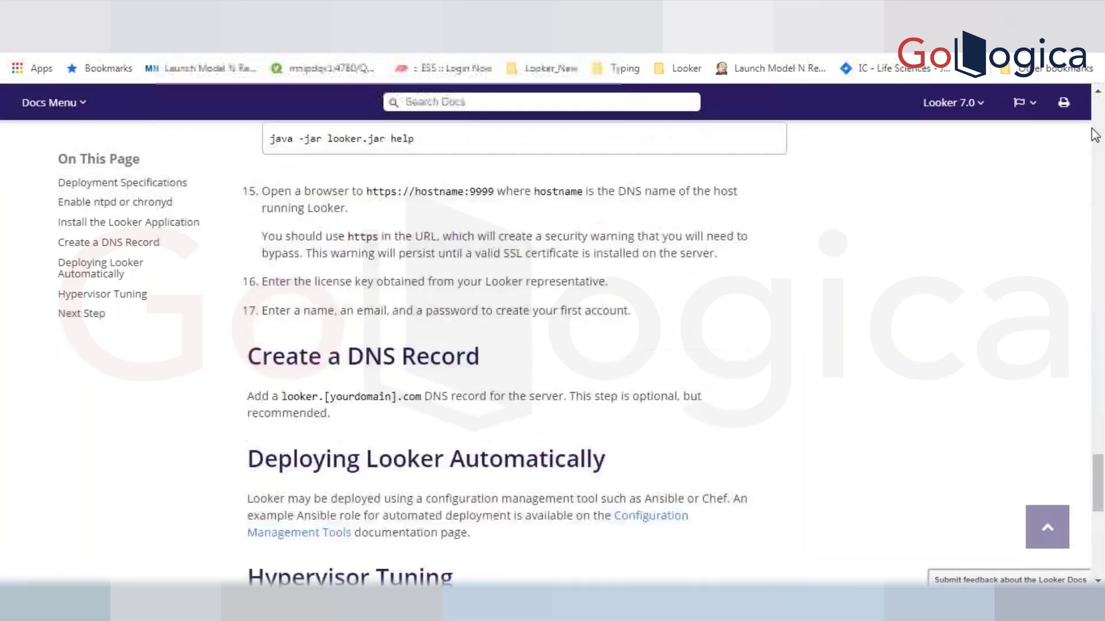
scroll(1095, 135, "up", 10)
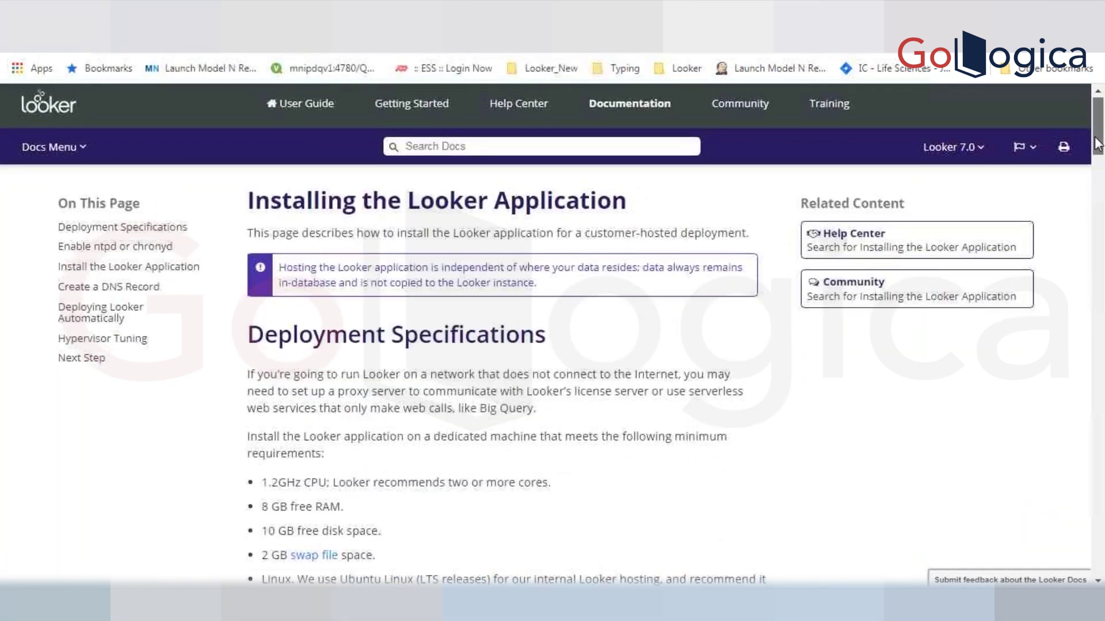
left_click_drag(1096, 144, 1102, 339)
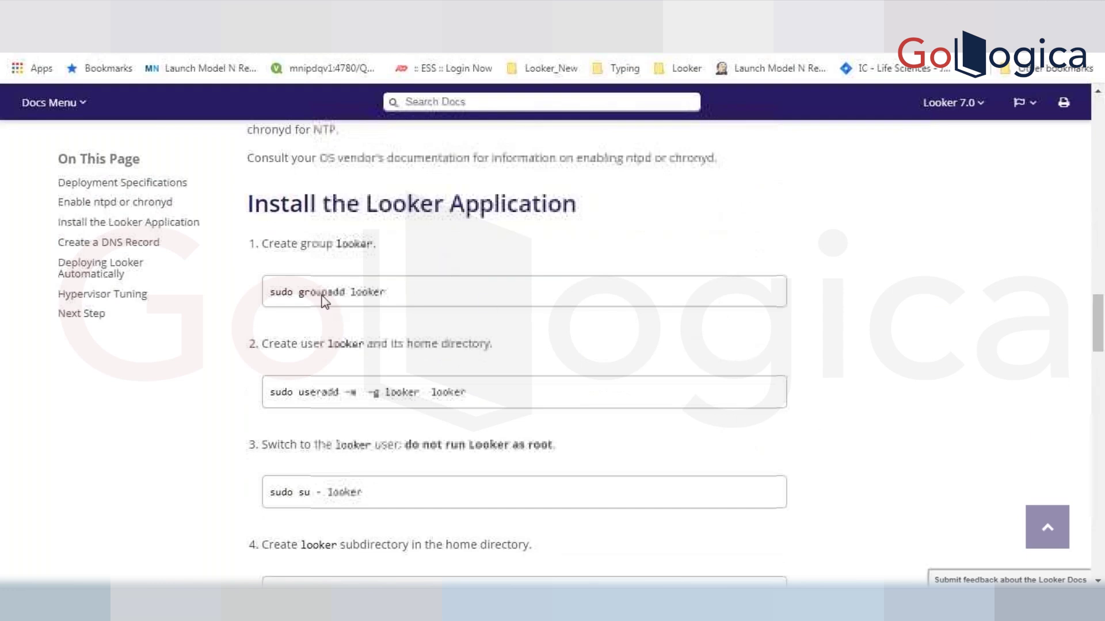
double_click(368, 293)
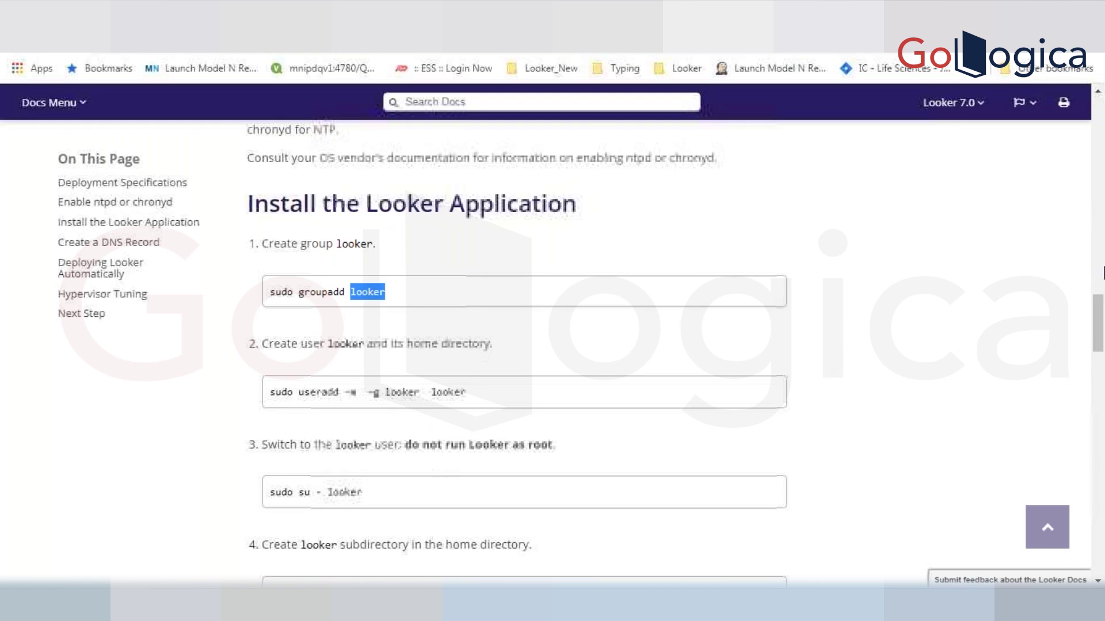
scroll(1099, 348, "down", 2)
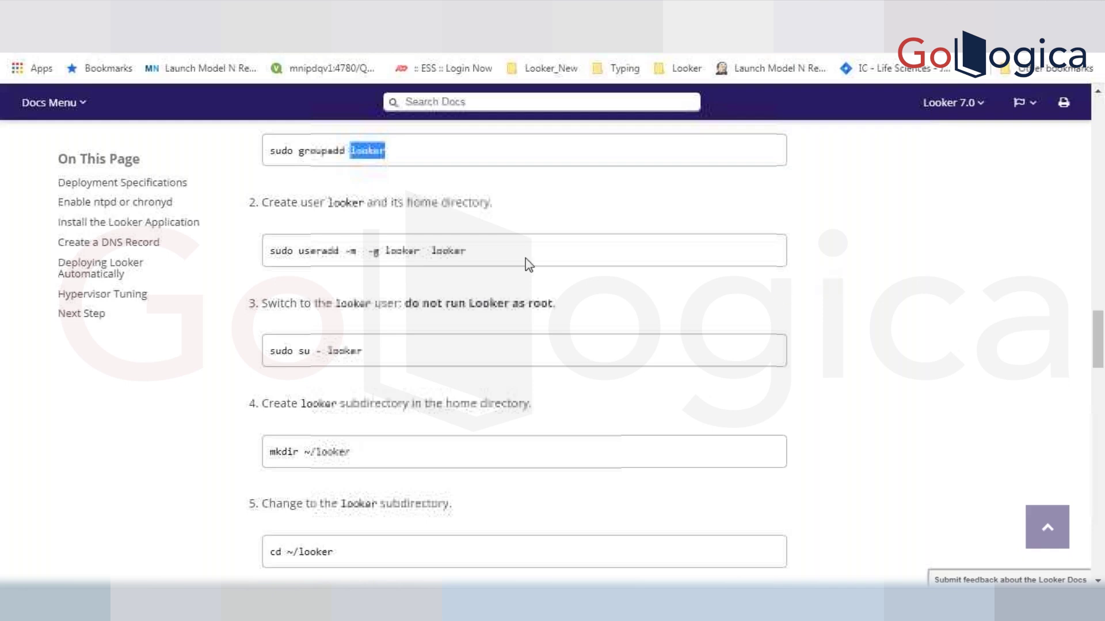
scroll(1096, 582, "down", 7)
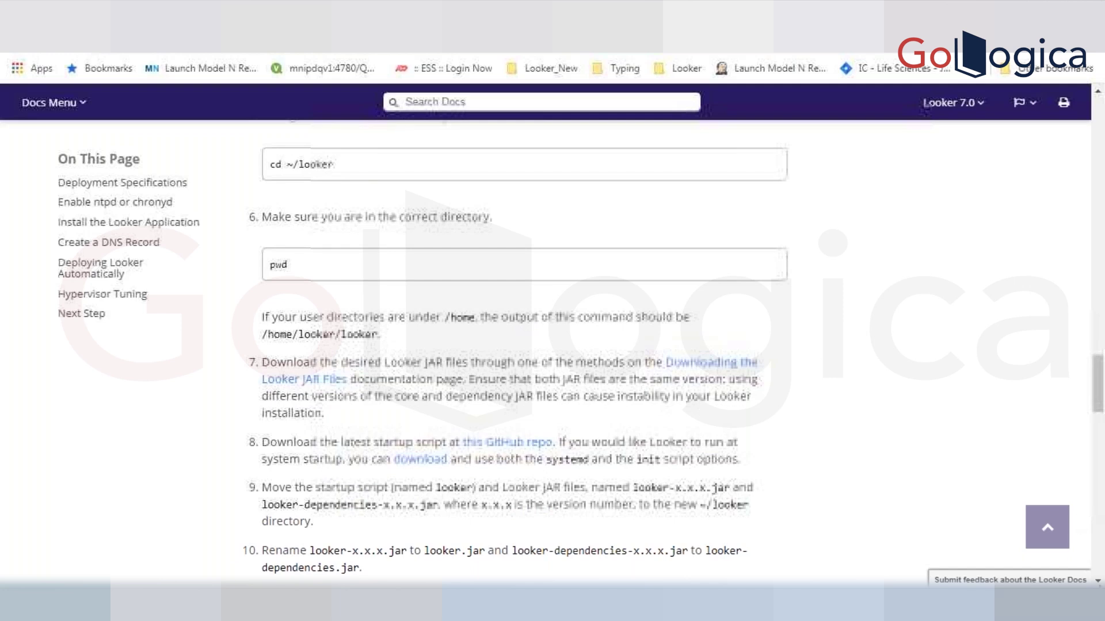
- Scroll through the rest of the installation guide and open Downloading the Looker JAR Files
left_click(1098, 582)
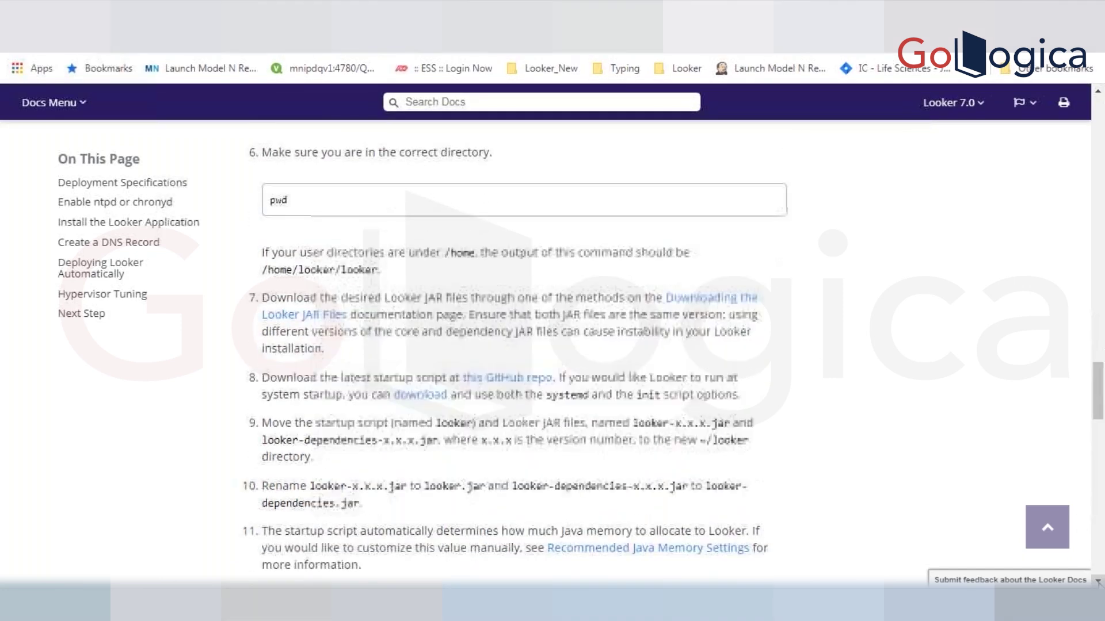
left_click(1098, 582)
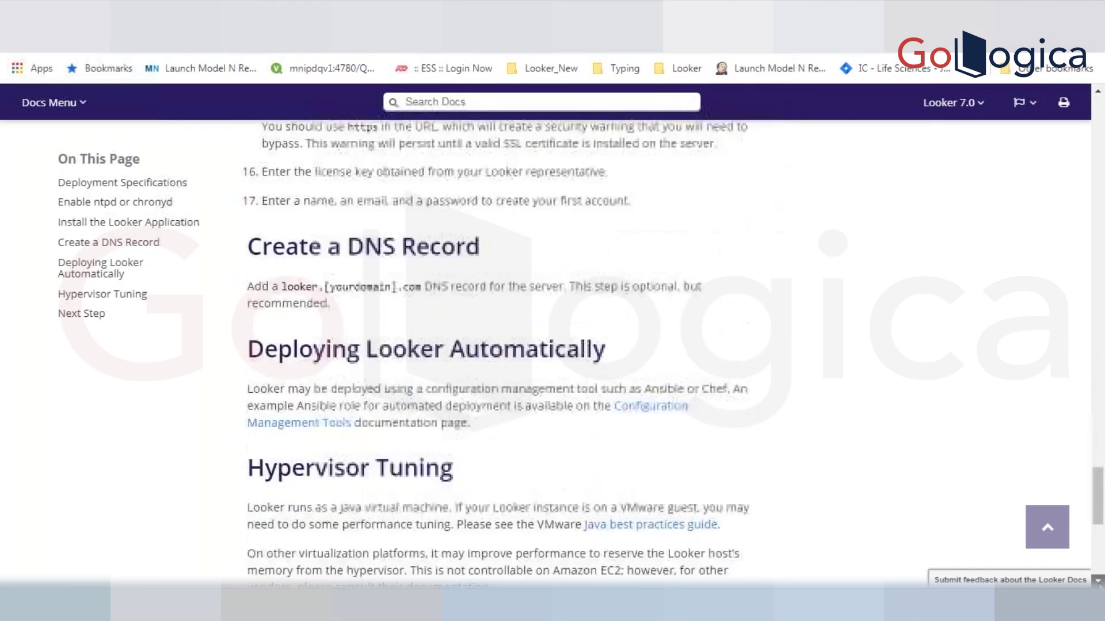
left_click_drag(1099, 522, 1099, 523)
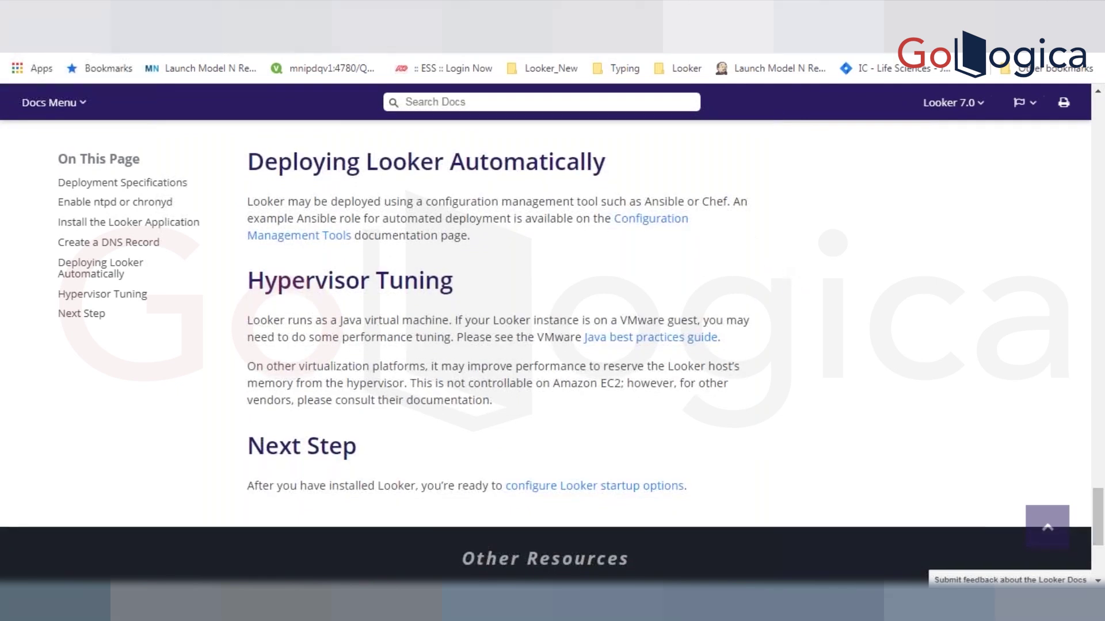
left_click(1100, 114)
left_click_drag(1100, 113, 1100, 111)
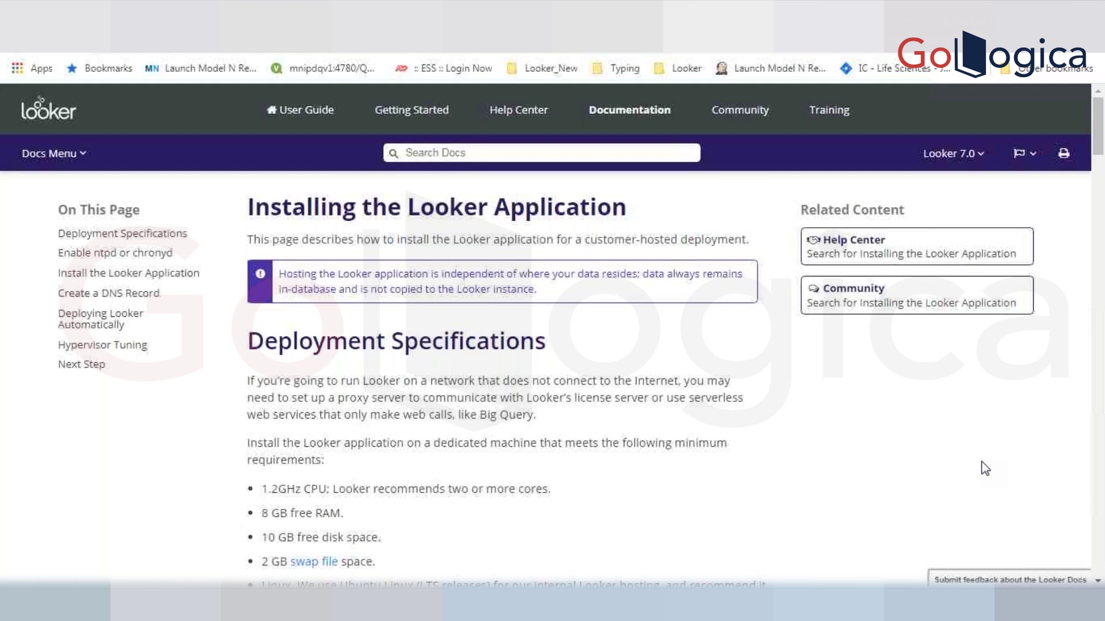
left_click(1099, 141)
left_click_drag(1100, 141, 1100, 151)
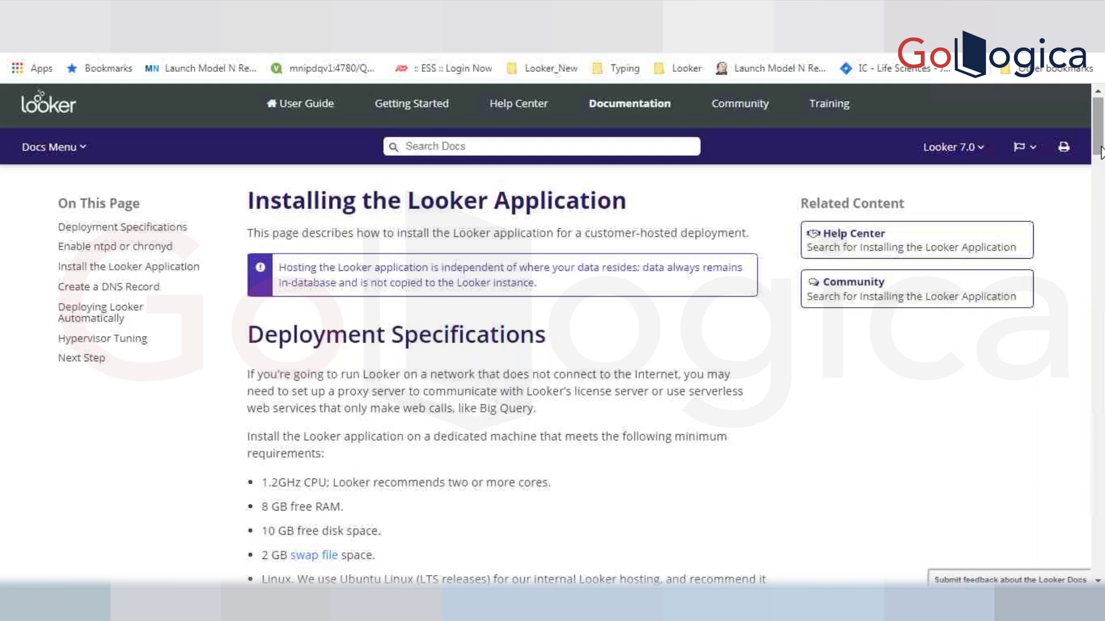
scroll(1099, 134, "down", 1)
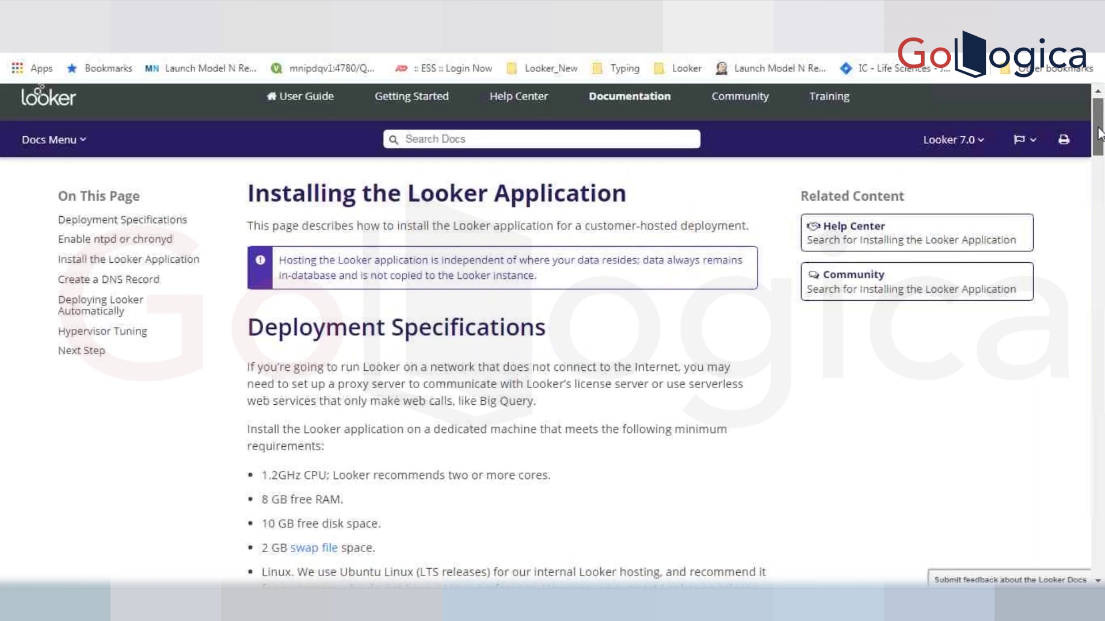
scroll(1099, 132, "up", 2)
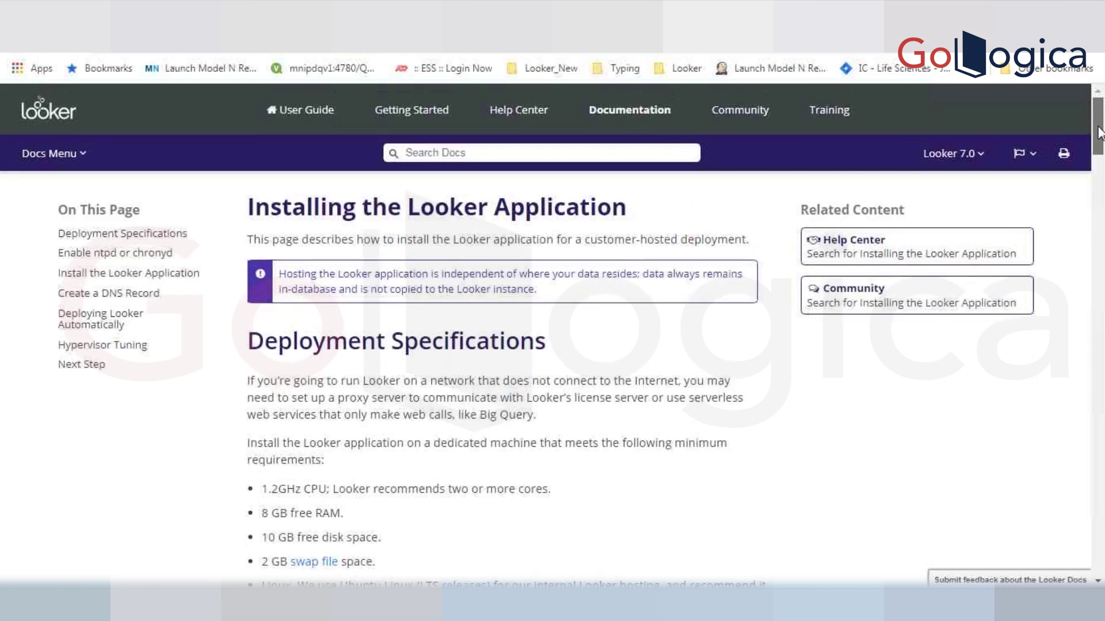
left_click_drag(1099, 132, 1102, 233)
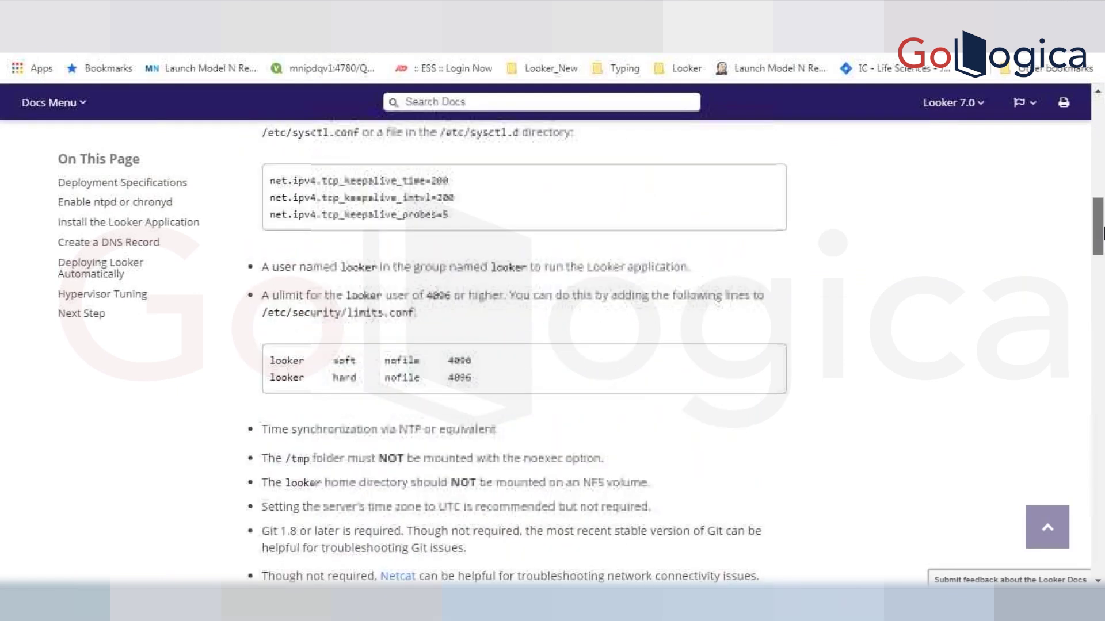
left_click_drag(1102, 233, 1100, 414)
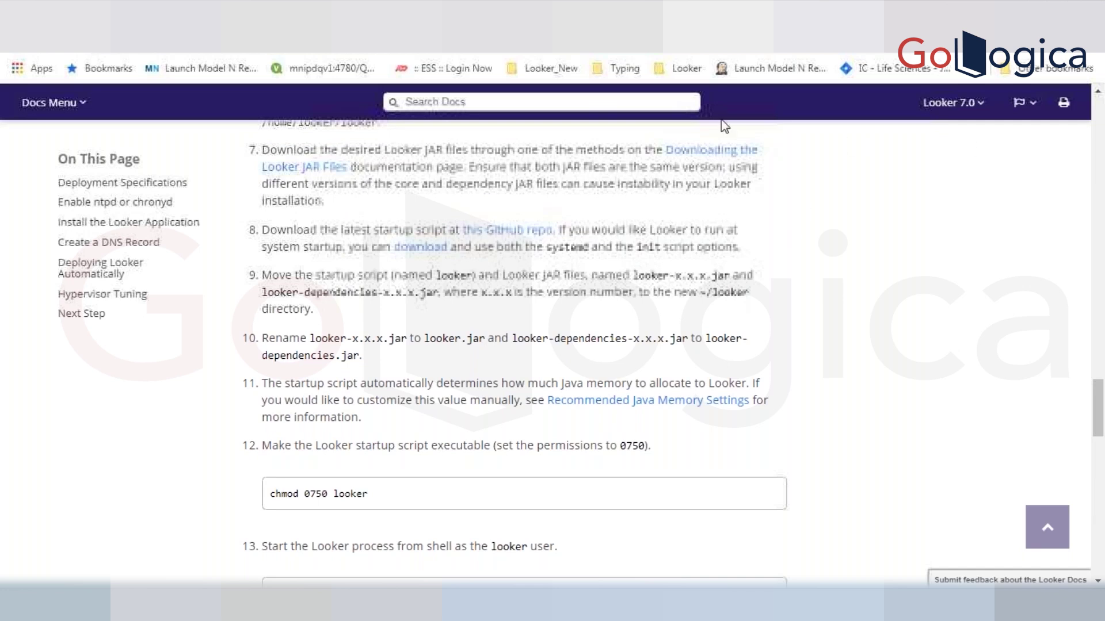
left_click(714, 152)
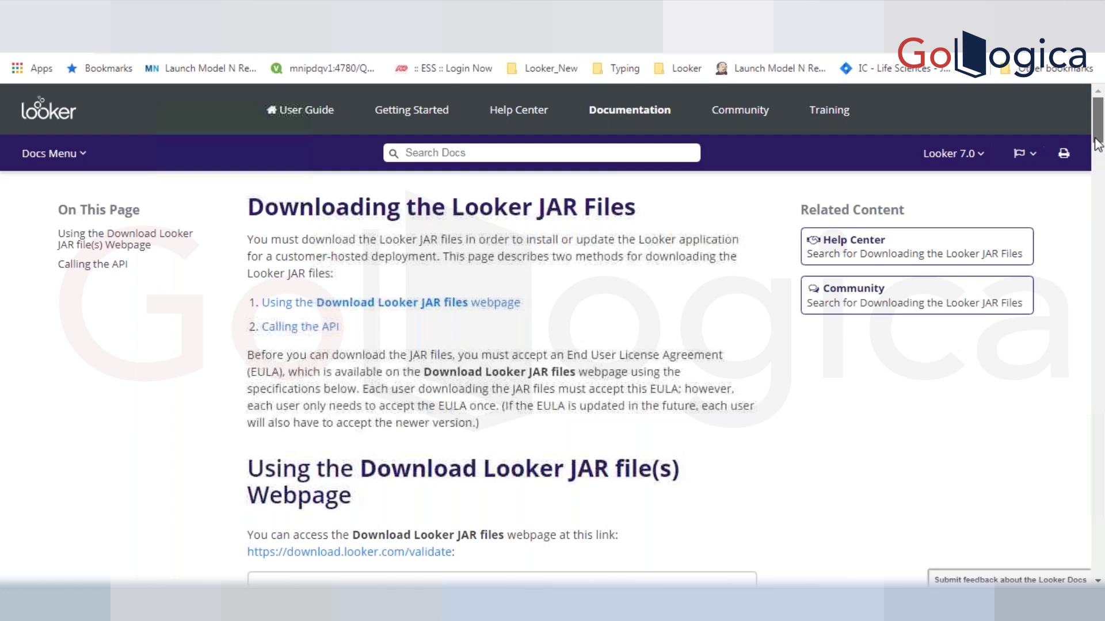
- Open the download.looker.com/validate JAR download form and start on the email field
left_click_drag(1096, 139, 1096, 168)
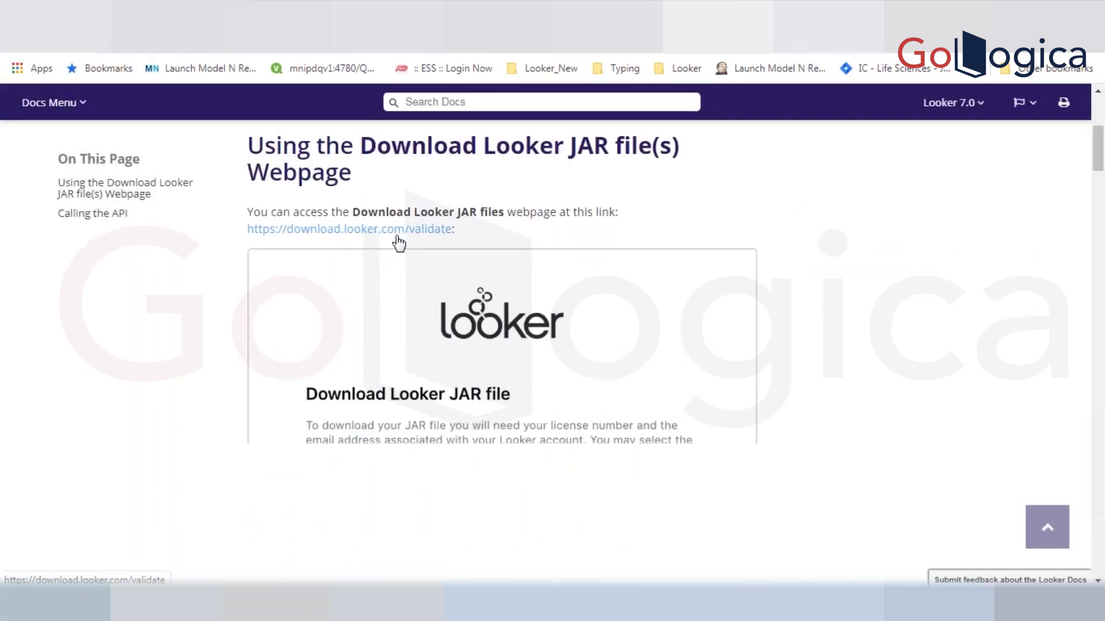
left_click(397, 235)
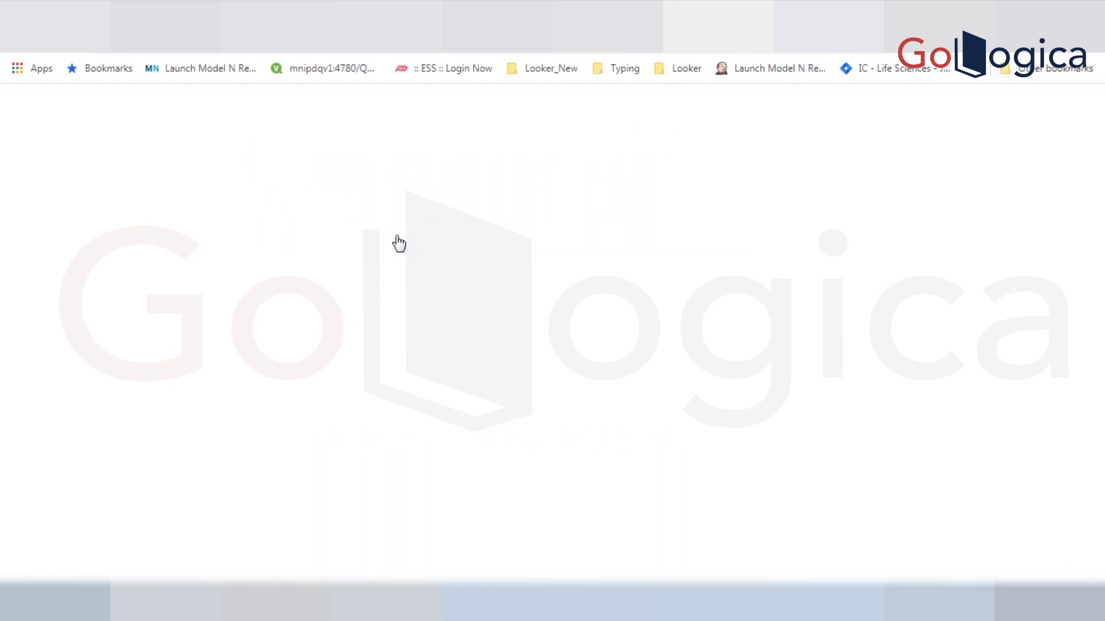
left_click(516, 381)
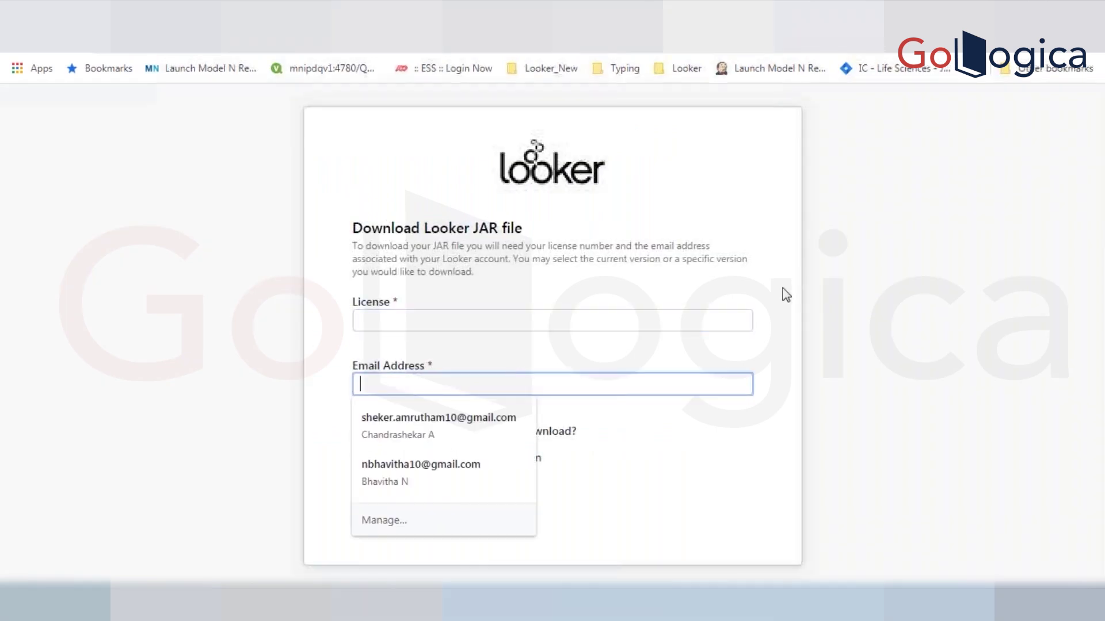
left_click(935, 303)
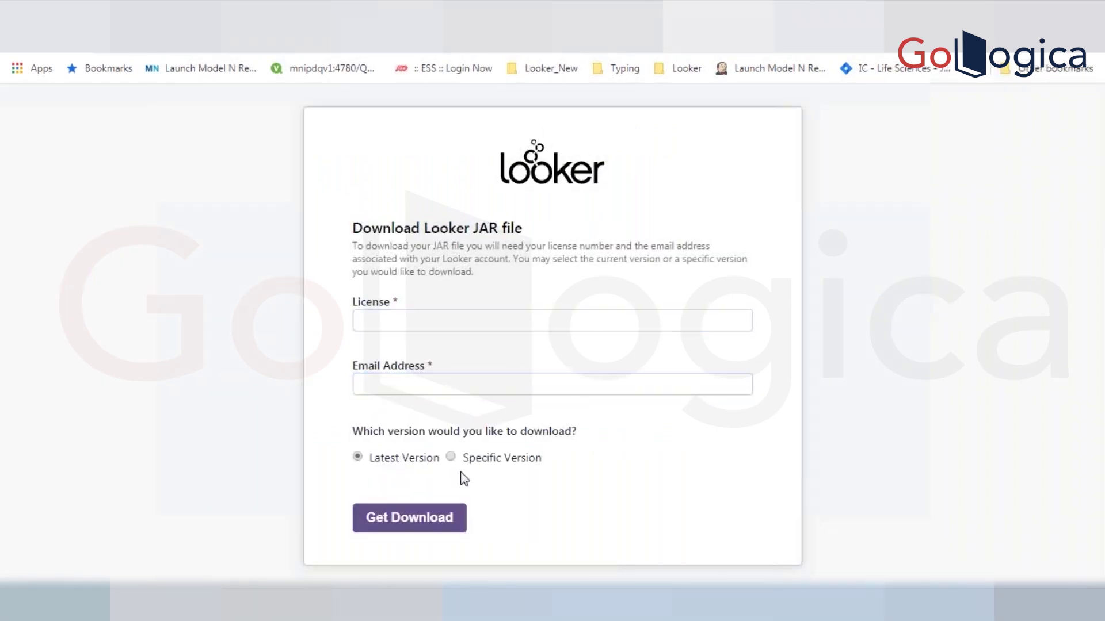
- Choose the Specific Version download option, then switch to the Word field-parameters notes
double_click(450, 457)
left_click(452, 457)
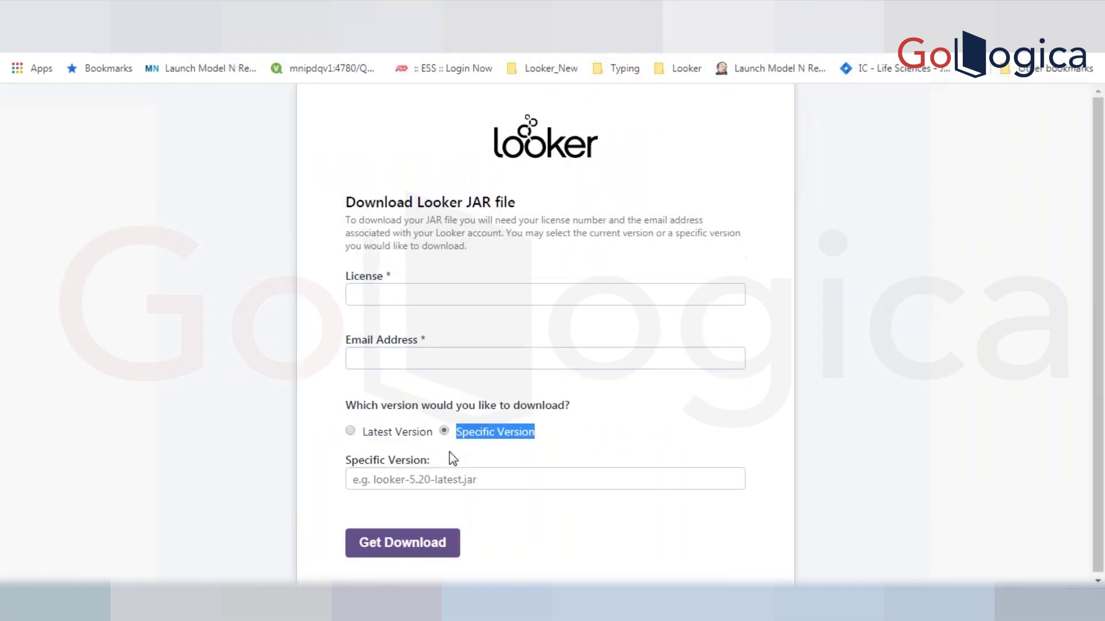
left_click(397, 480)
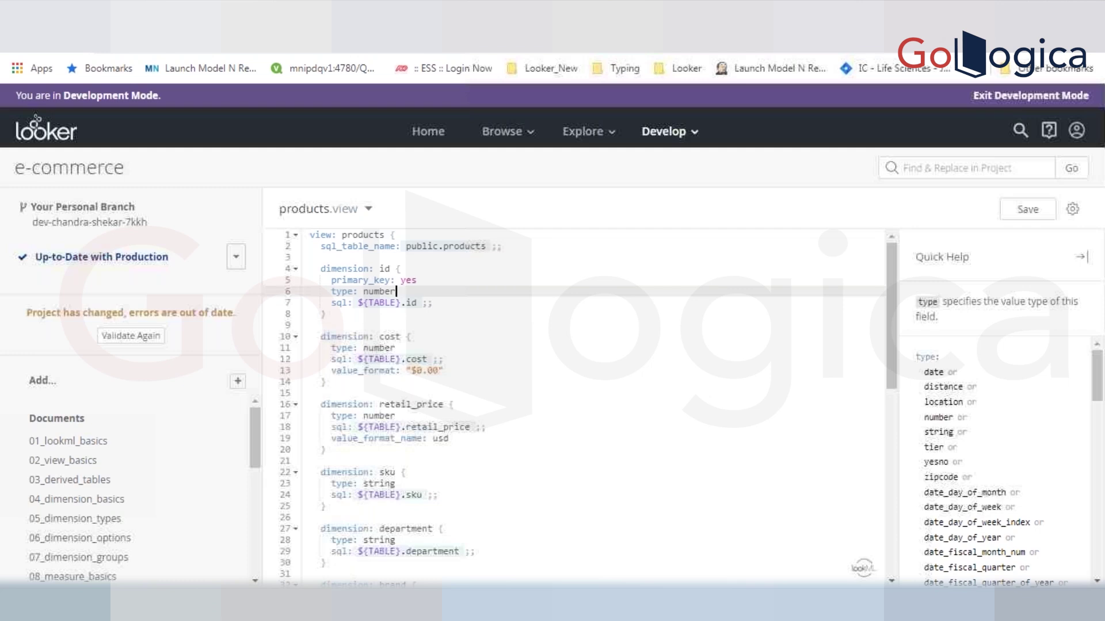
left_click(493, 314)
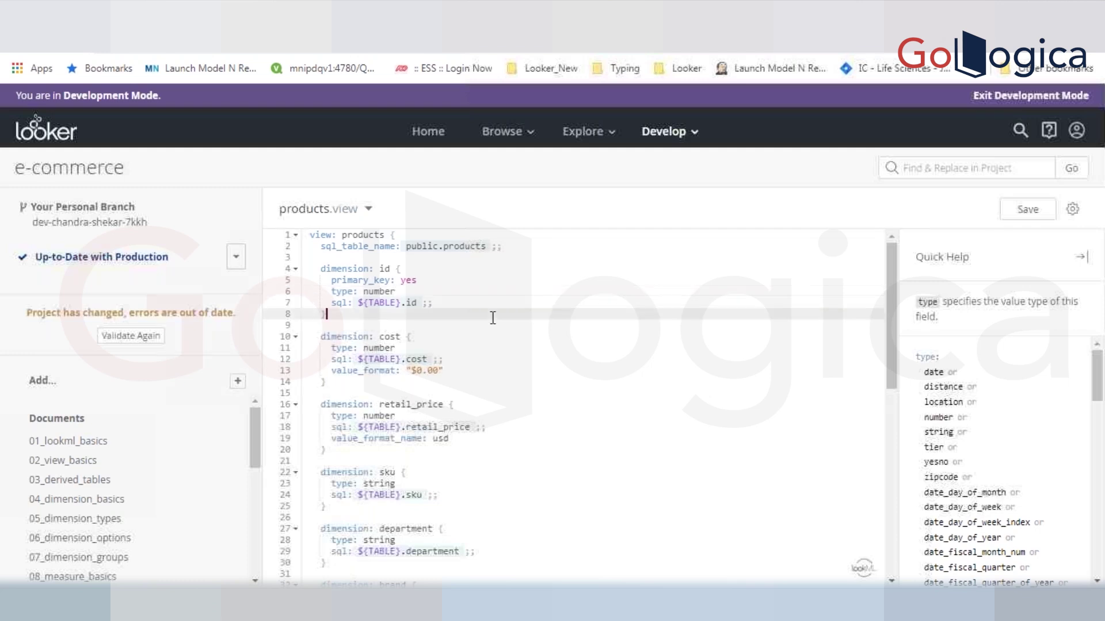
key("alt+Tab")
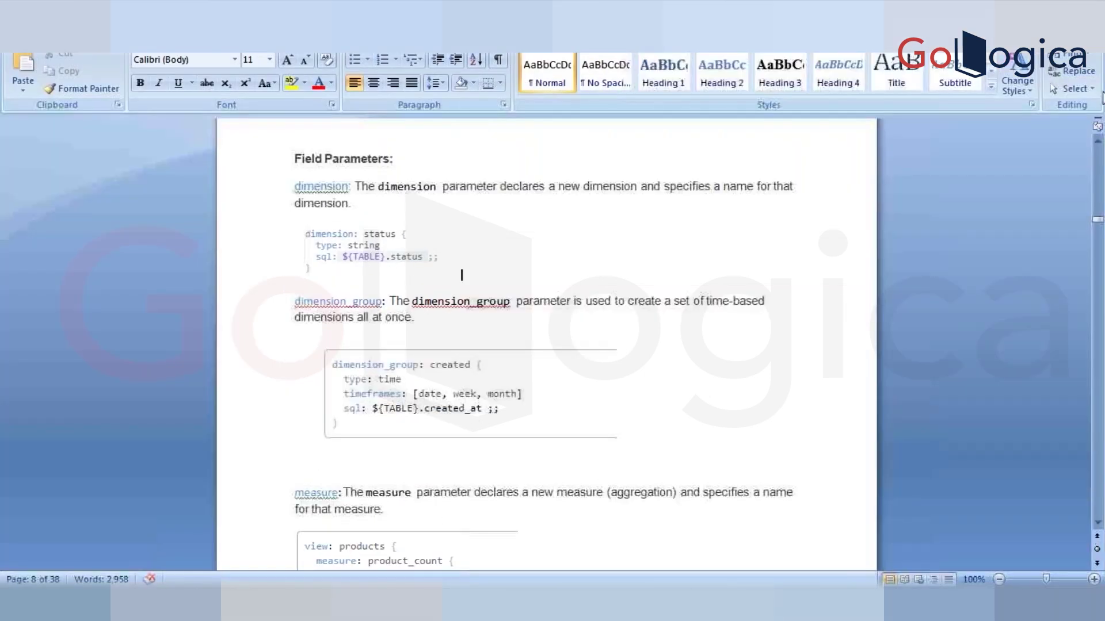
scroll(462, 276, "up", 1)
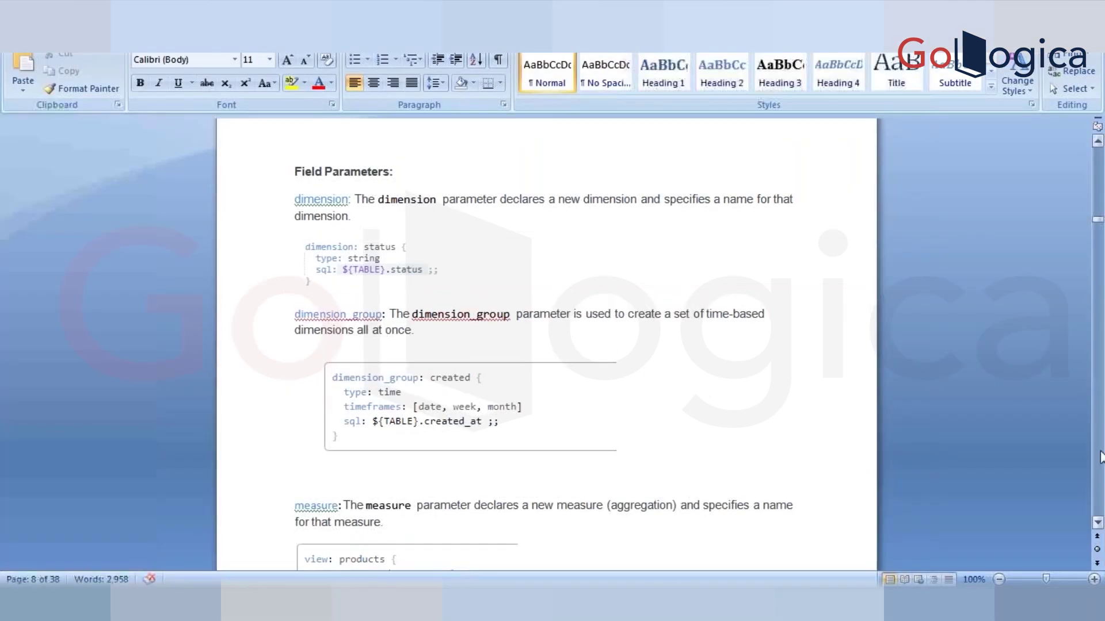
left_click(1098, 524)
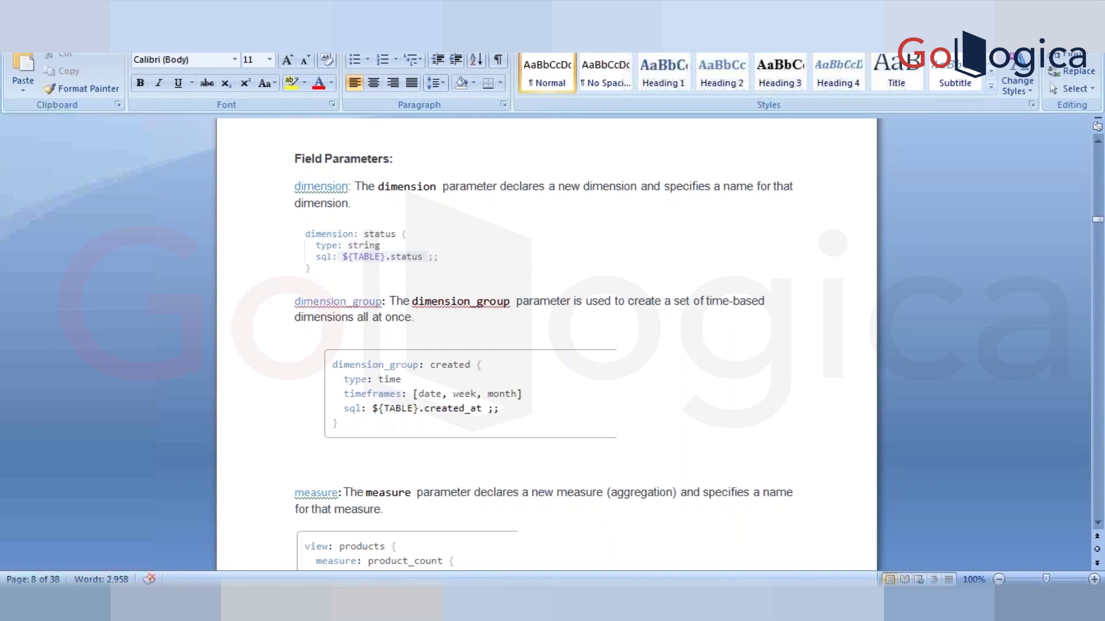
mouse_move(322, 605)
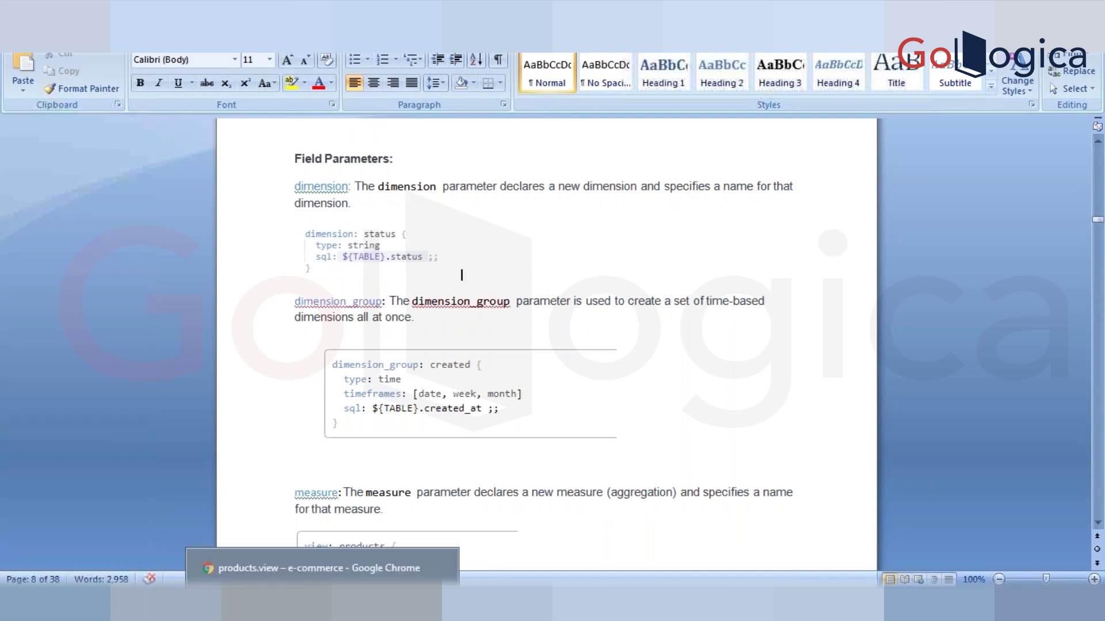
- Back in products.view, select the products table name and the code down to the total_cost and count measures
left_click(322, 605)
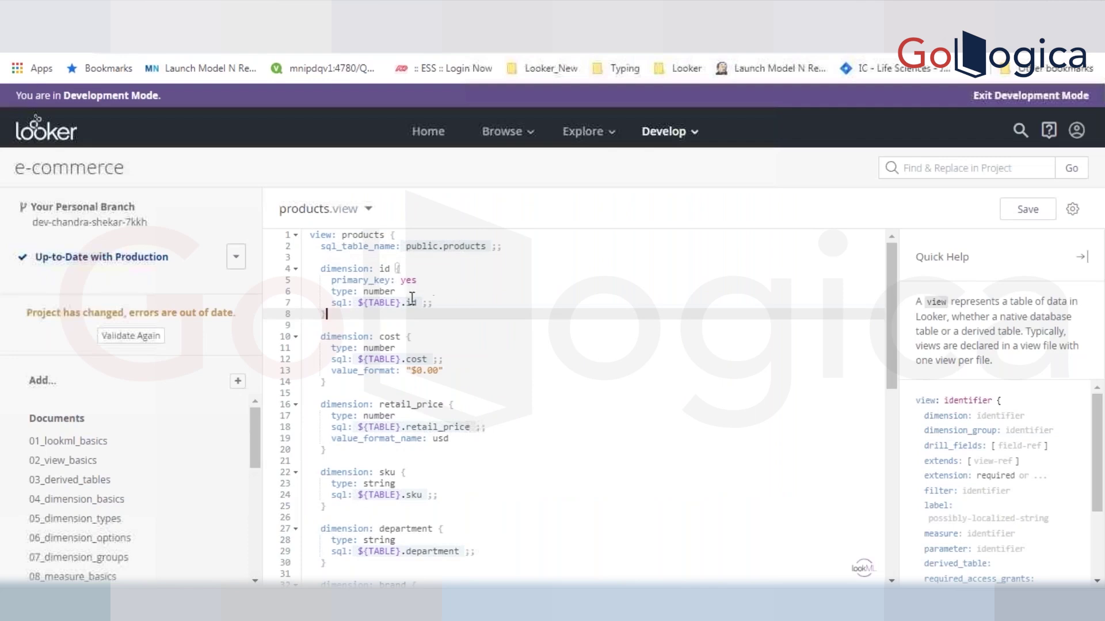
left_click(379, 246)
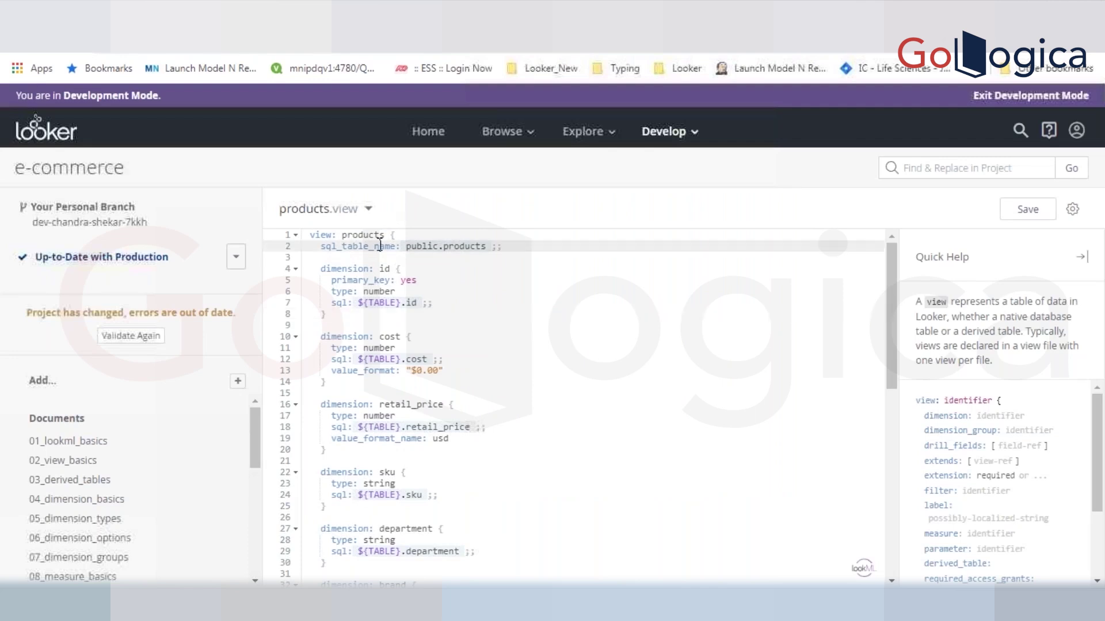
double_click(468, 247)
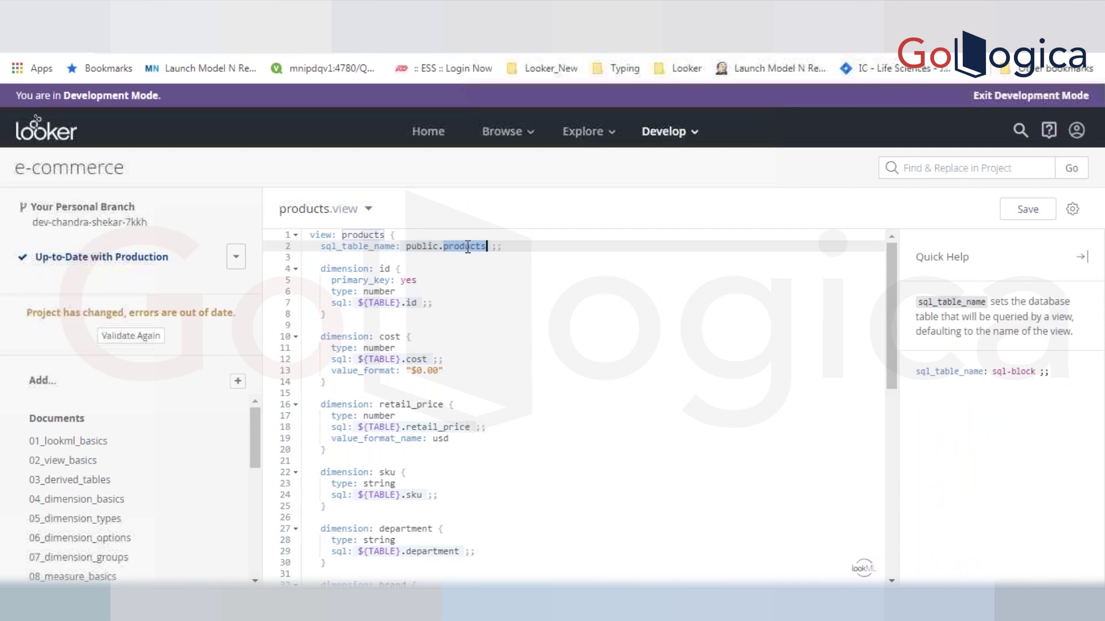
left_click(310, 237)
left_click_drag(311, 237, 359, 425)
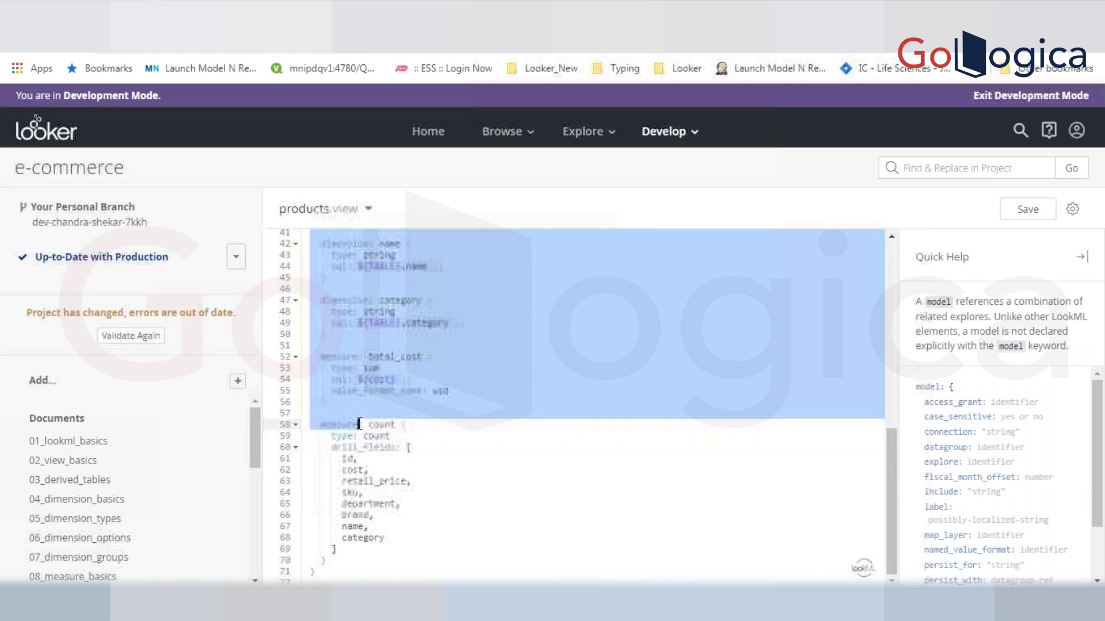
left_click(354, 357)
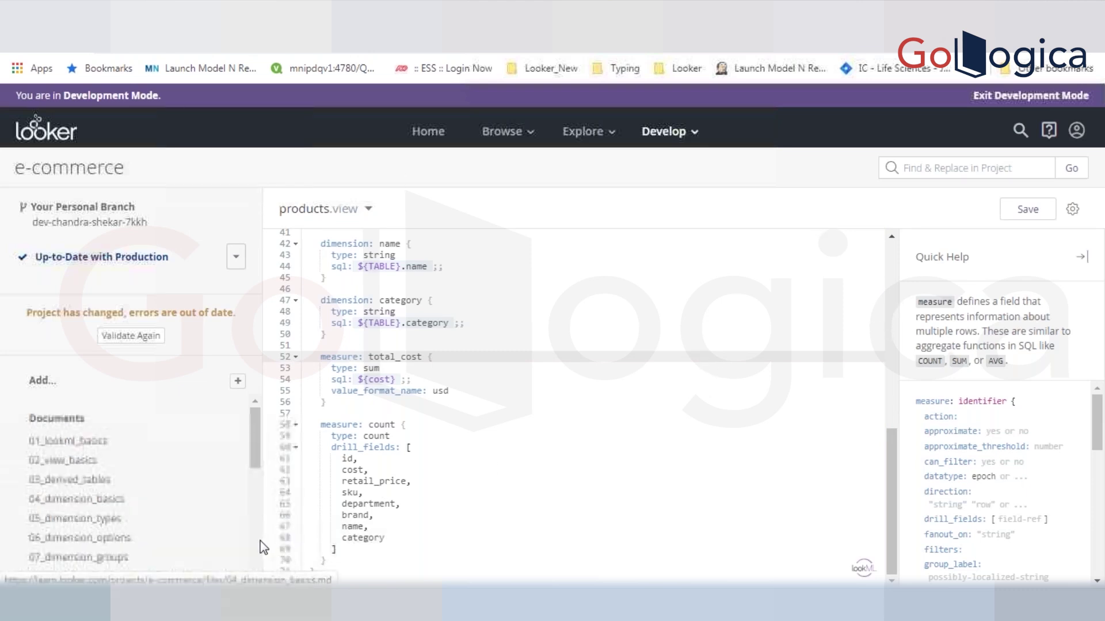
scroll(263, 547, "down", 10)
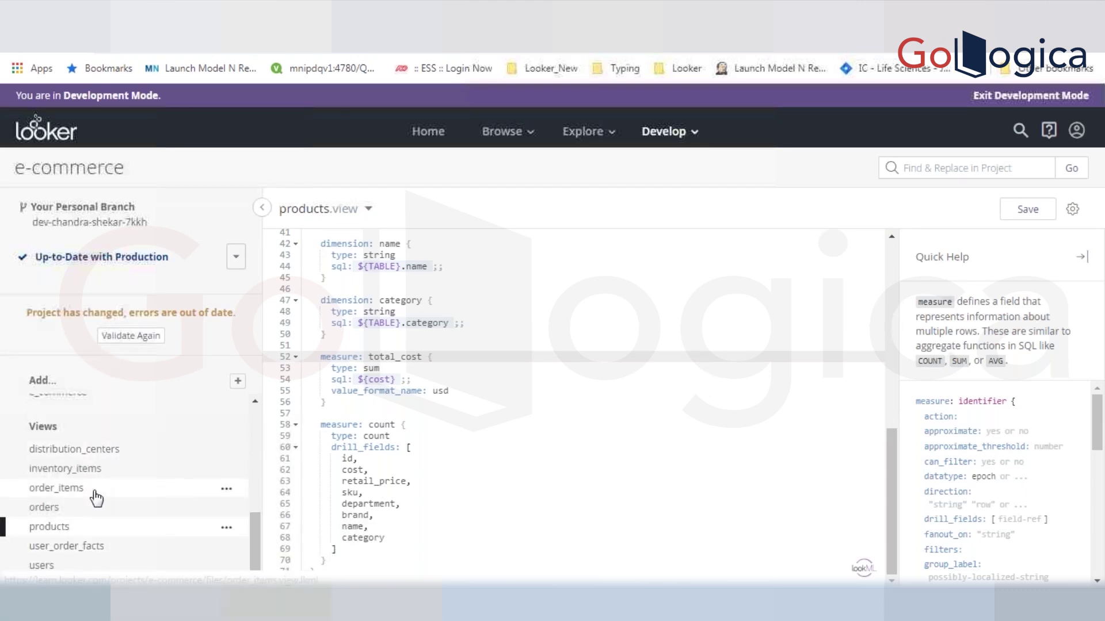
- Open order_items.view and highlight the sale_price dimension
left_click(96, 489)
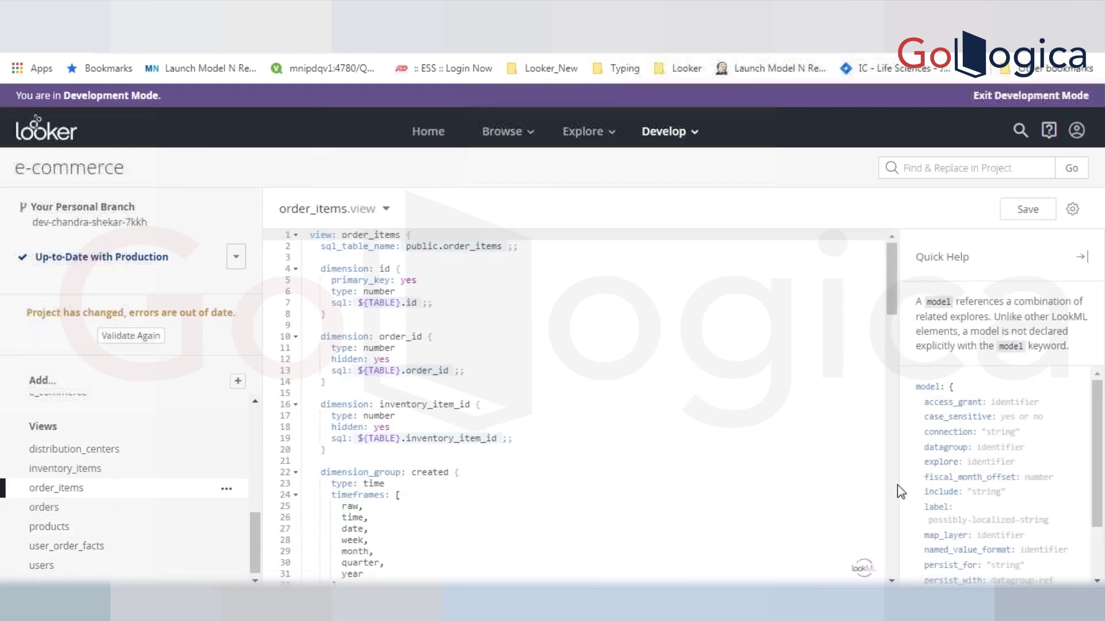
scroll(898, 488, "down", 15)
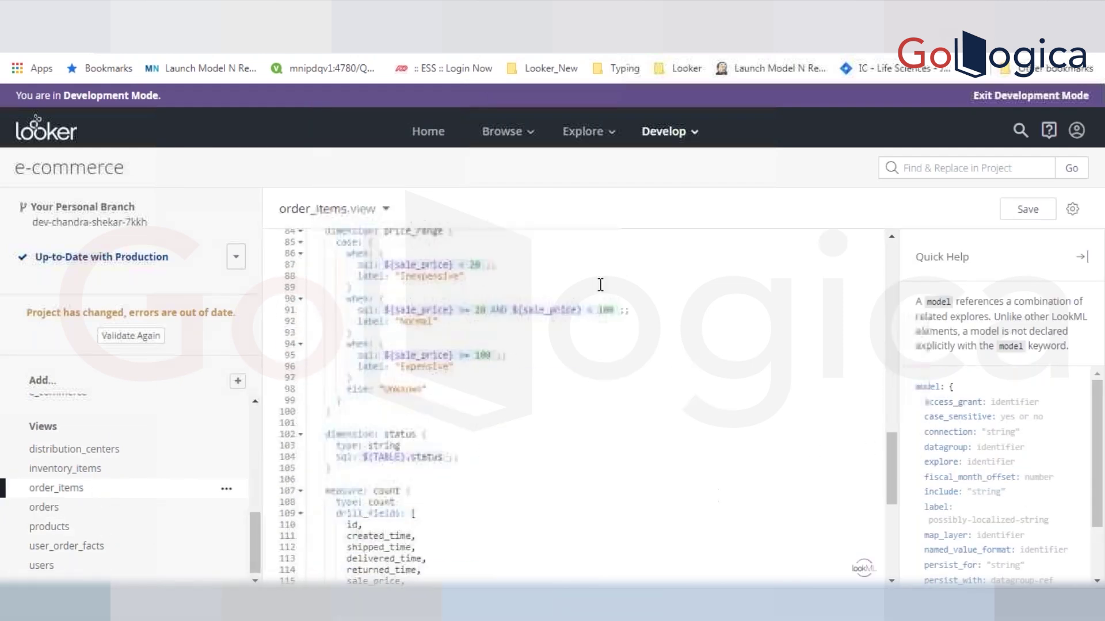
scroll(575, 402, "up", 5)
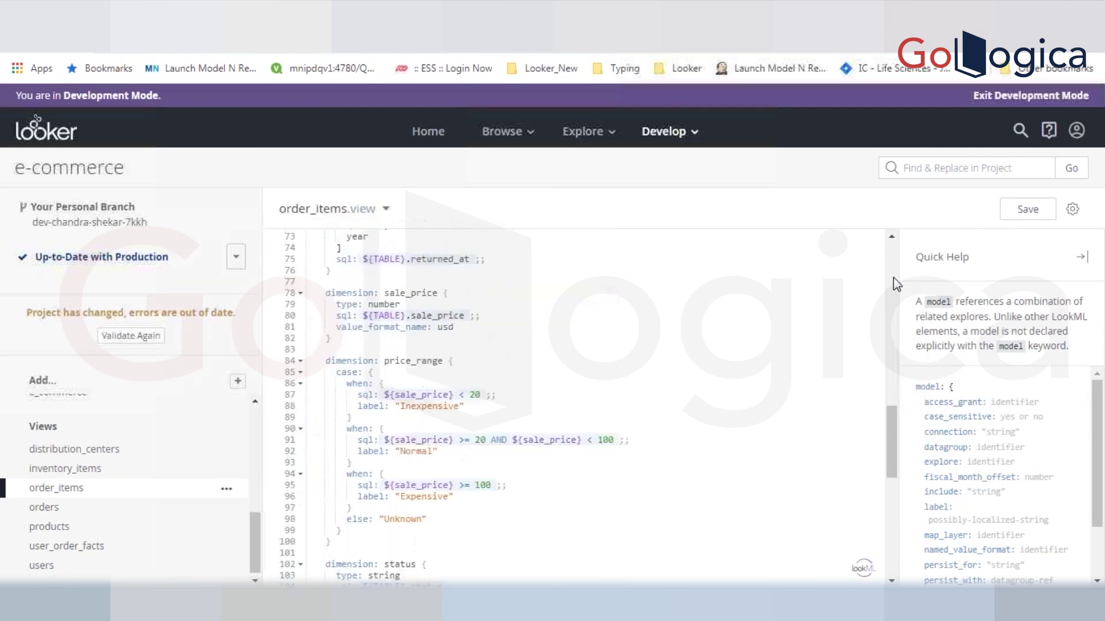
double_click(386, 476)
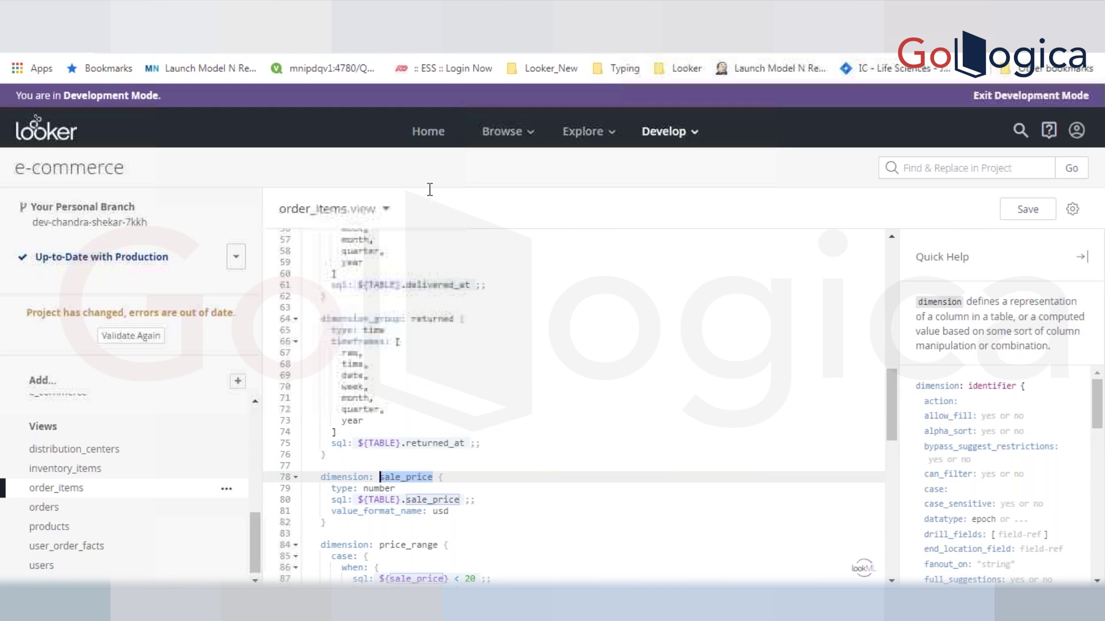
scroll(889, 259, "up", 1)
scroll(888, 259, "up", 10)
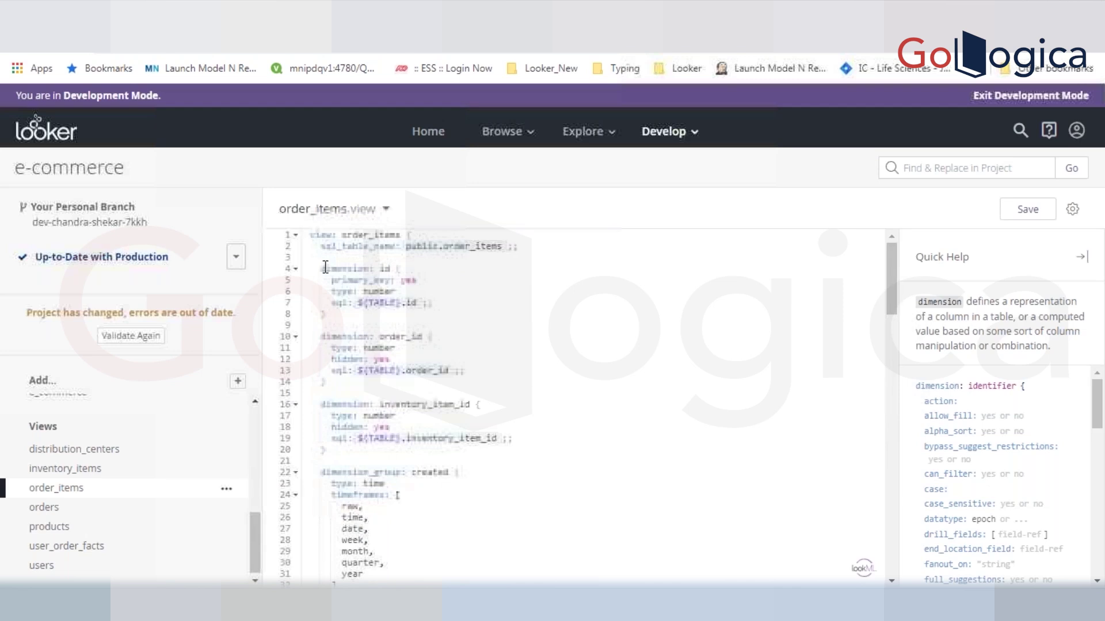
- Select lines 1–14 and 96–126, then return to the id dimension's primary_key line
left_click_drag(311, 235, 358, 299)
mouse_move(369, 393)
left_mouse_down()
mouse_move(364, 578)
mouse_move(370, 368)
mouse_move(371, 390)
left_mouse_up()
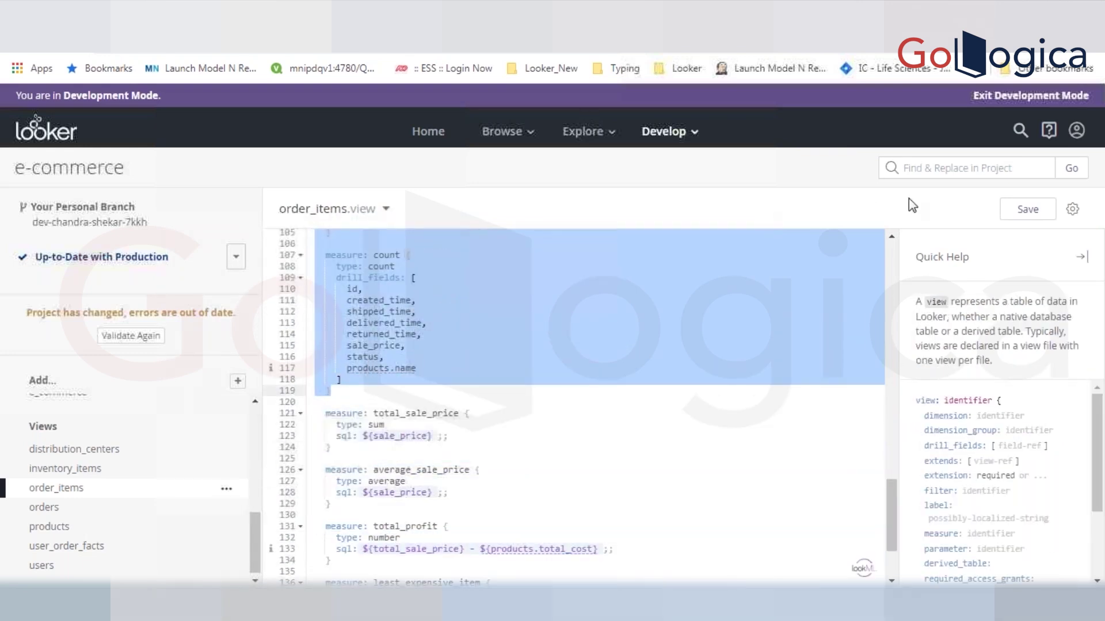
left_click(891, 257)
left_click(891, 258)
left_click(891, 258)
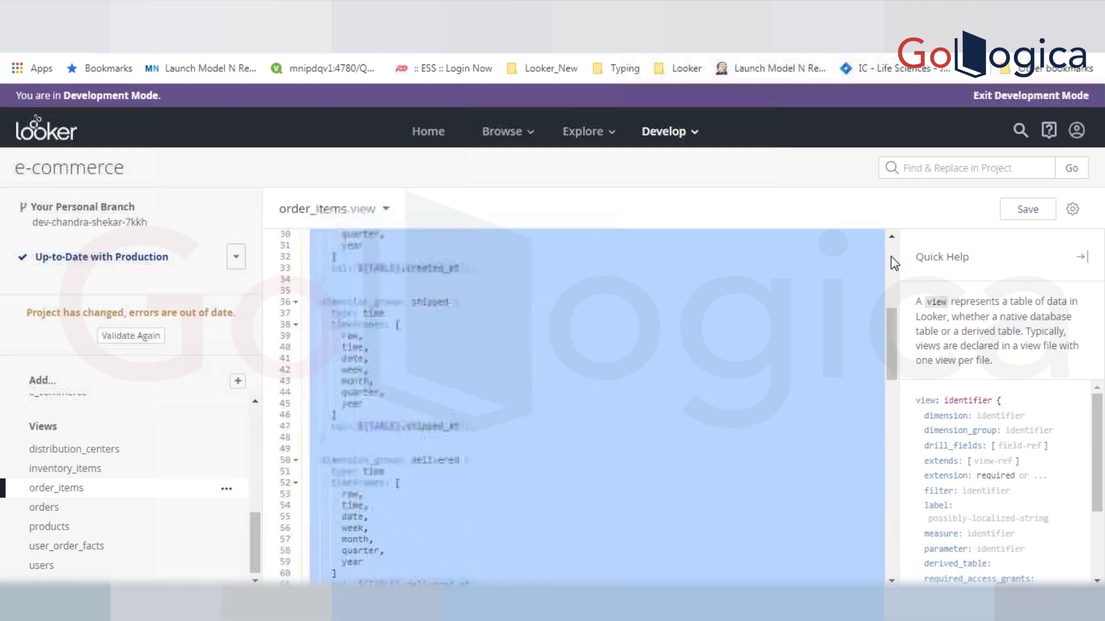
left_click(892, 258)
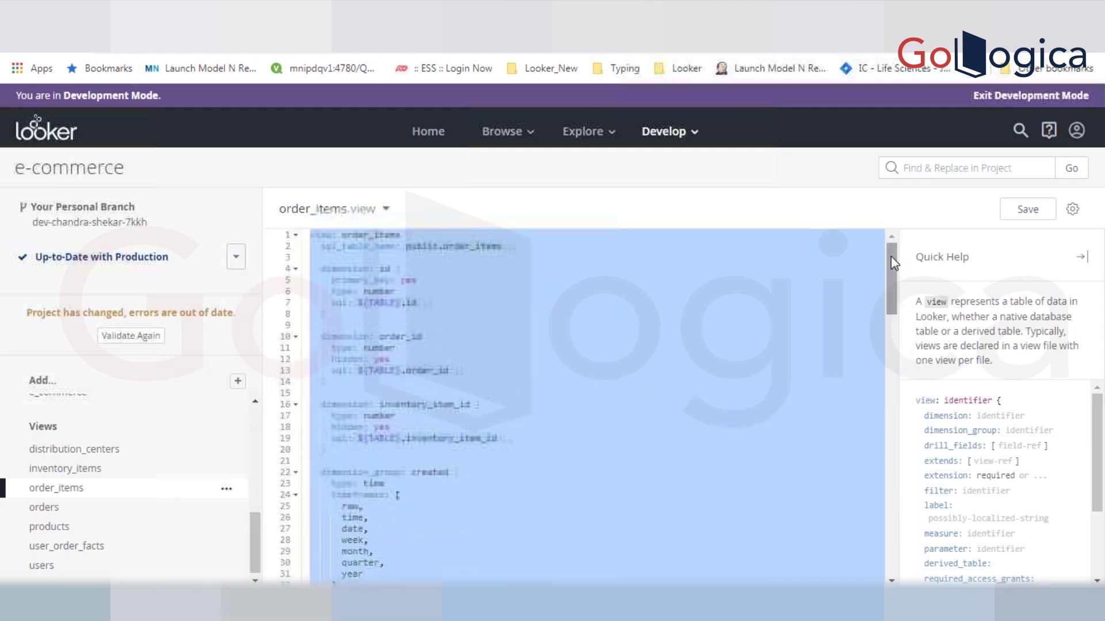
left_click(384, 268)
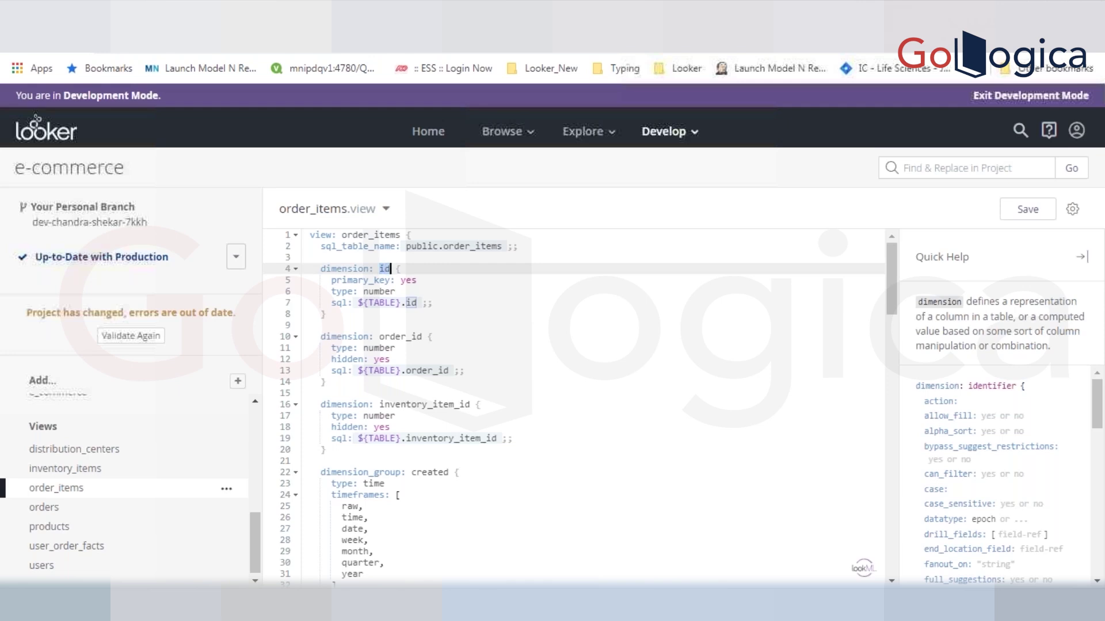
left_click(384, 280)
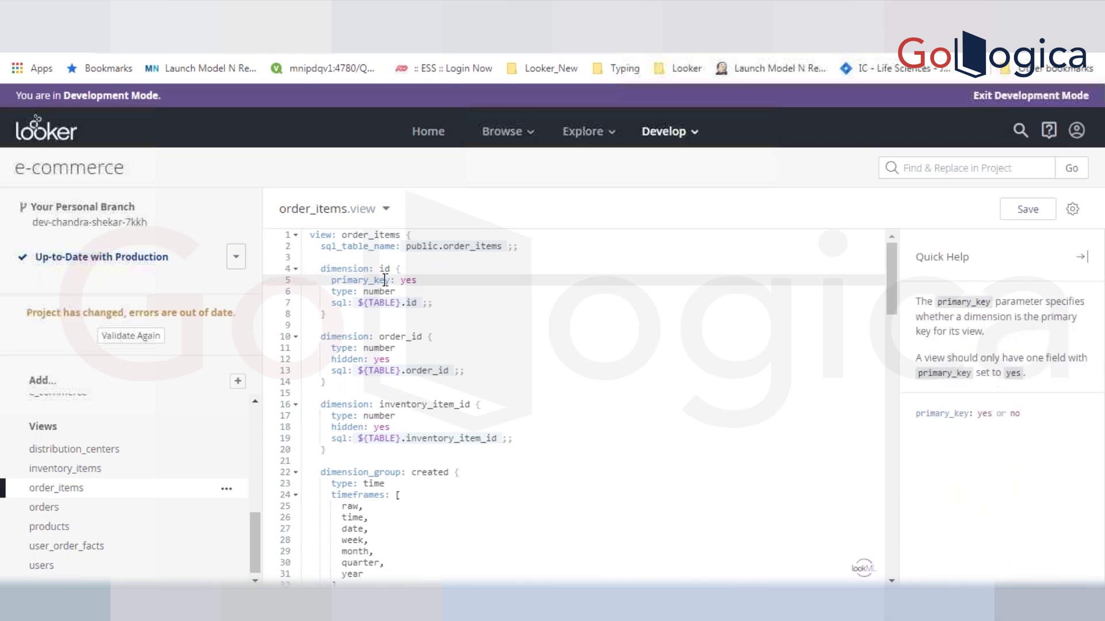
- Comment out primary_key: yes in the id dimension and save order_items.view
key("ctrl+slash")
key("ctrl+s")
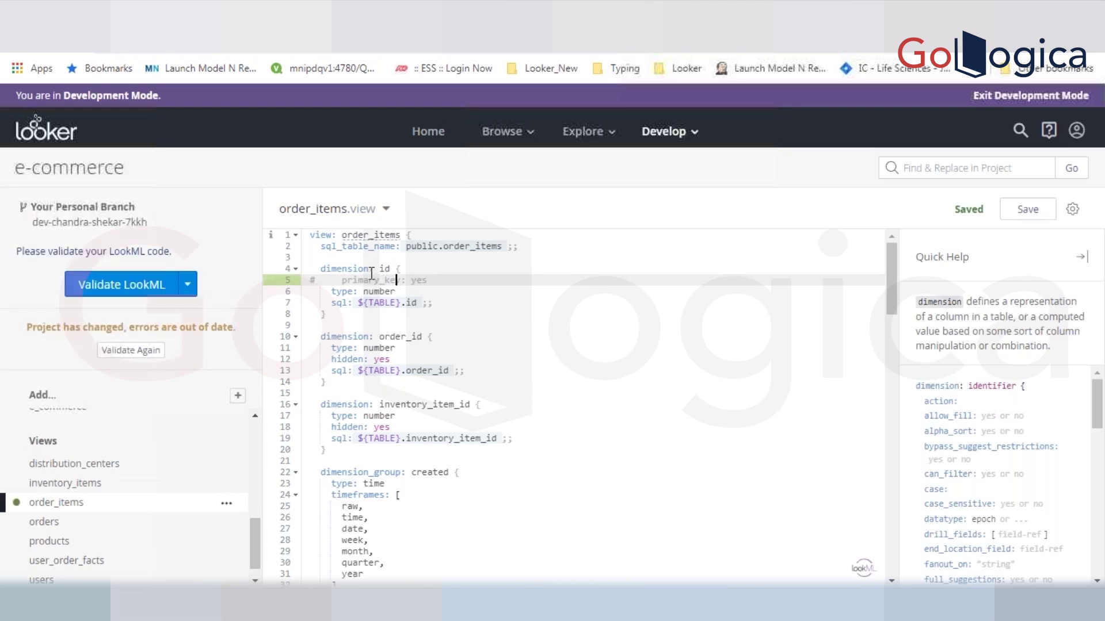
left_click(361, 268)
double_click(360, 268)
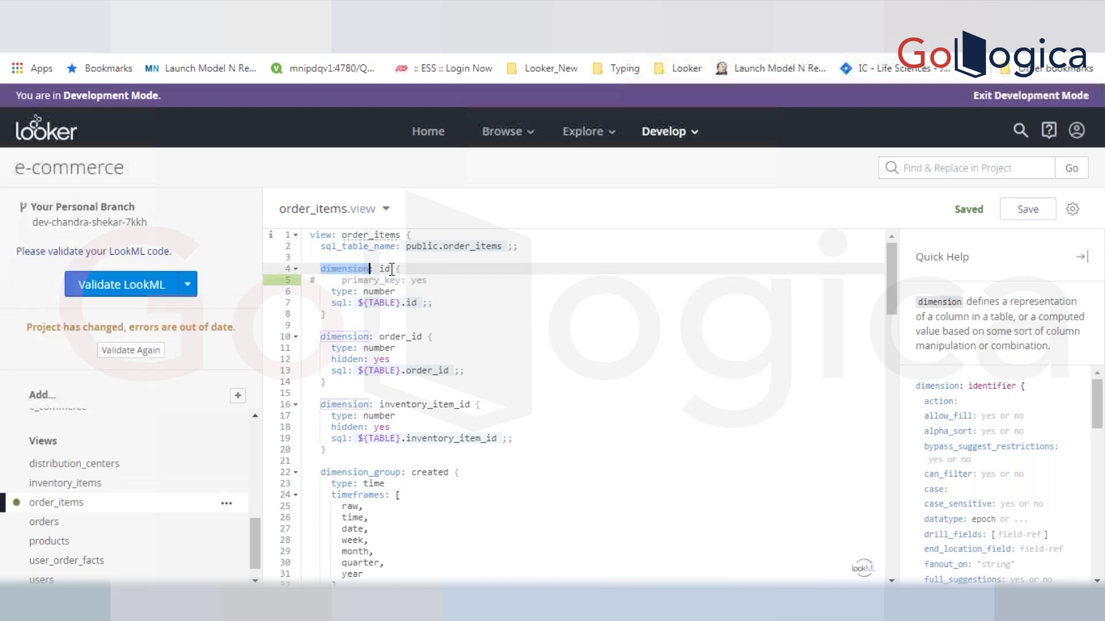
left_click(381, 268)
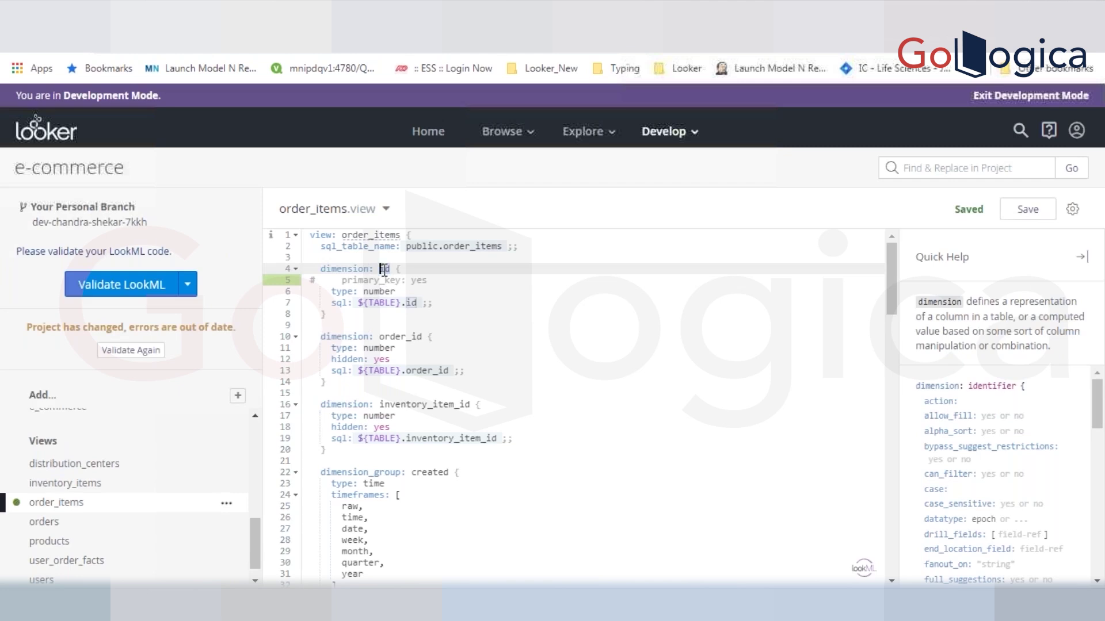
- Review the id dimension's name, type and sql lines after the change
left_click(414, 303)
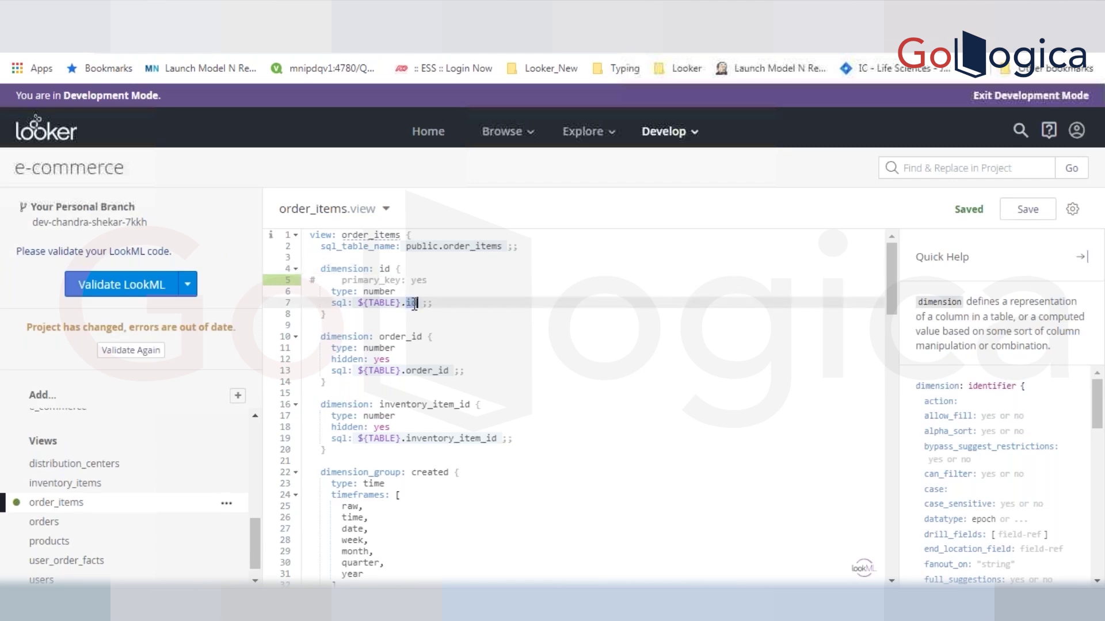
left_click(388, 268)
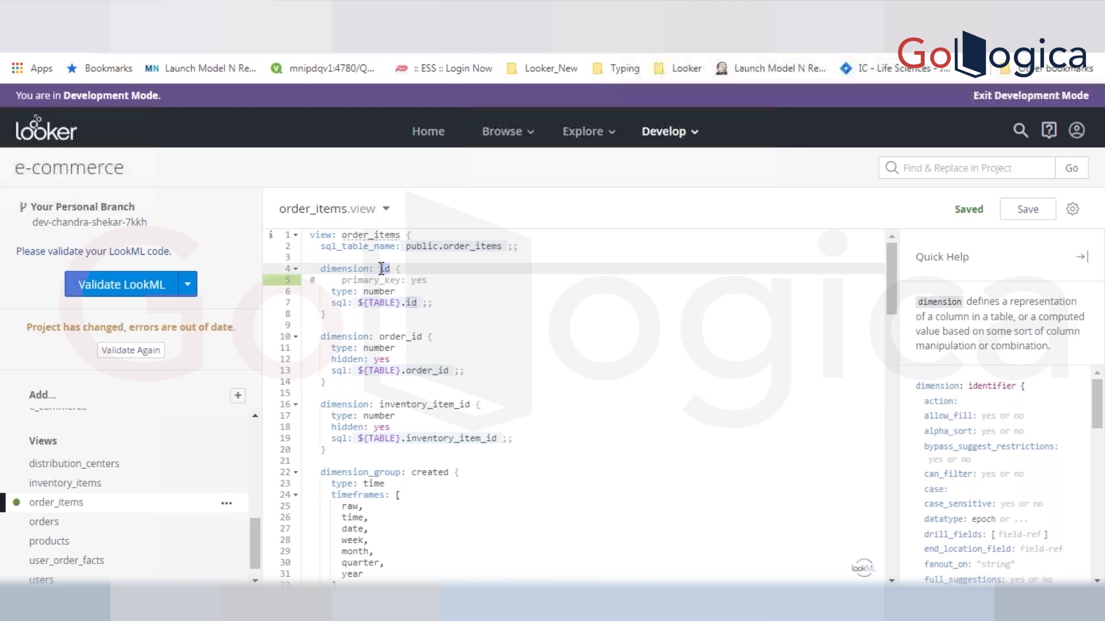
double_click(382, 269)
left_click(383, 269)
double_click(346, 292)
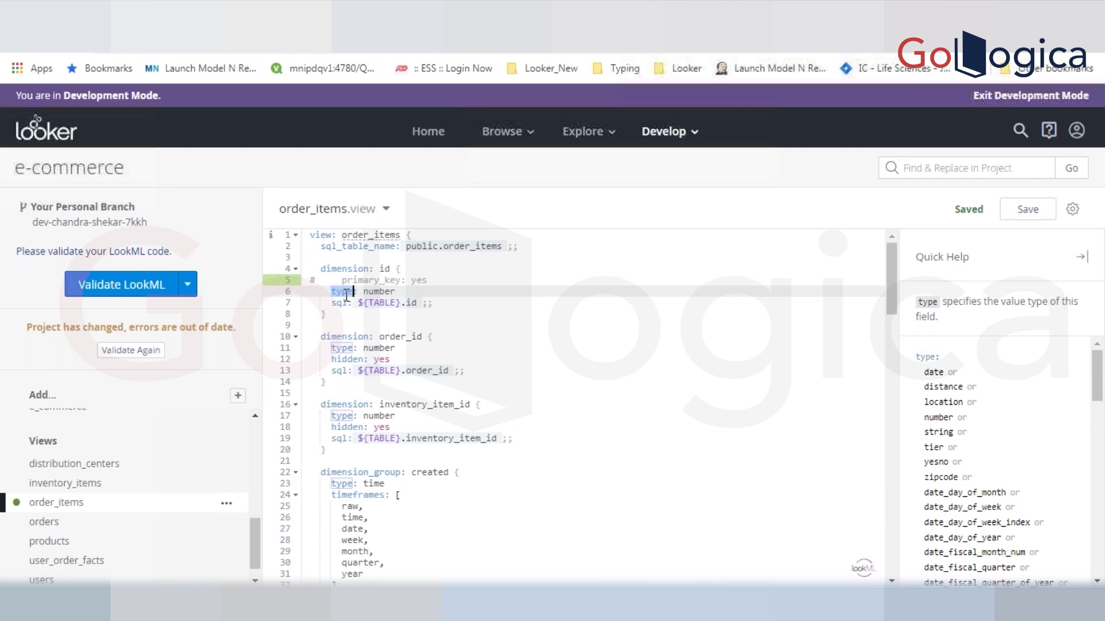
left_click(358, 266)
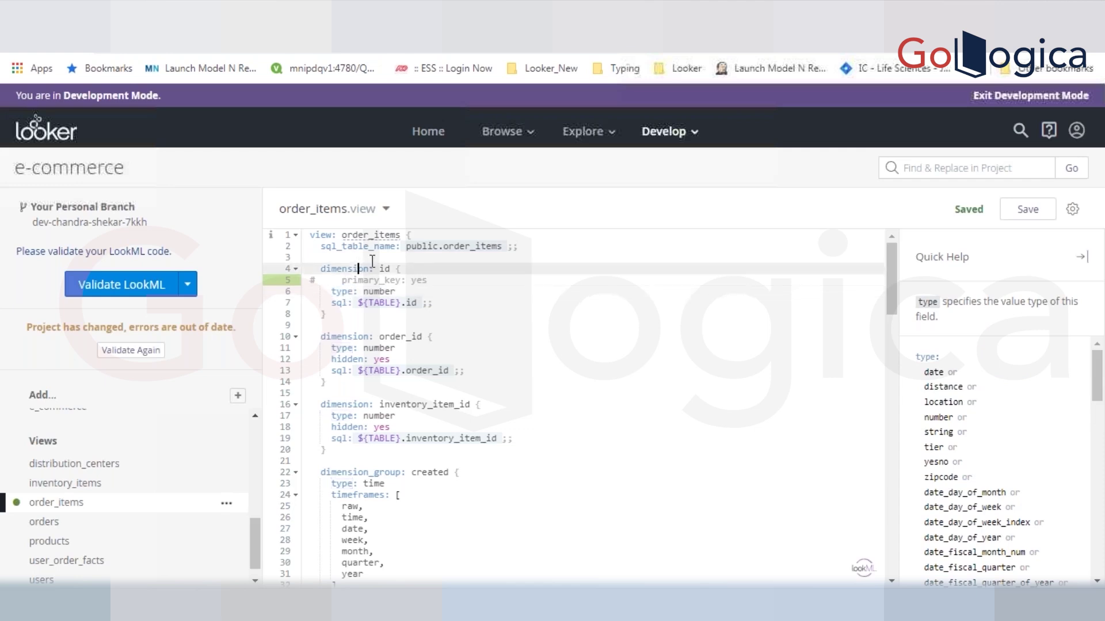
left_click(353, 304)
double_click(358, 271)
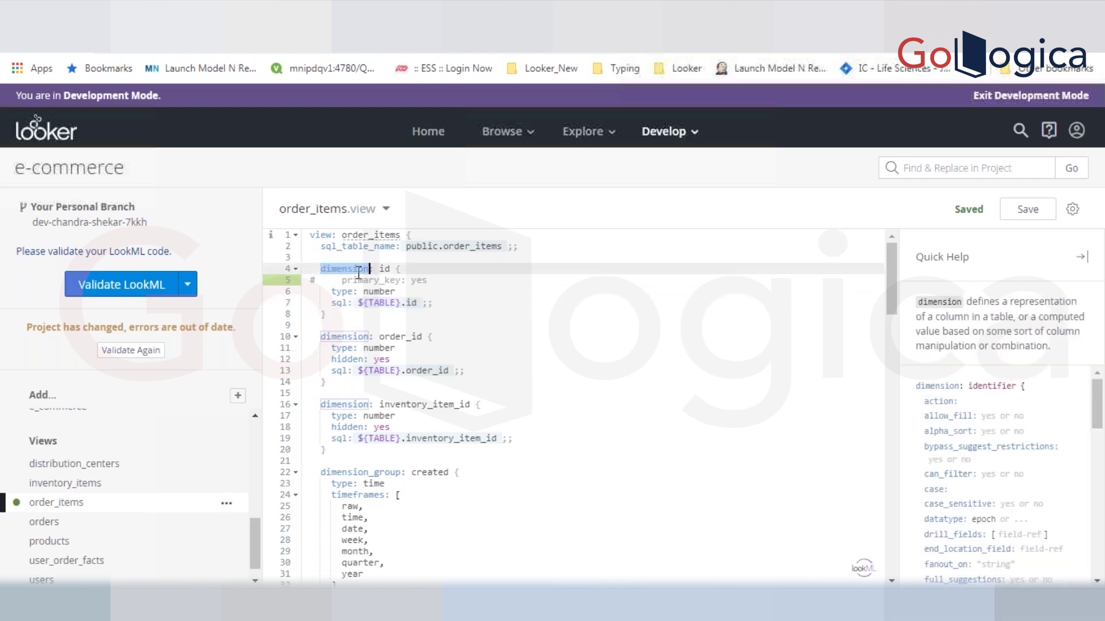
left_click(429, 270)
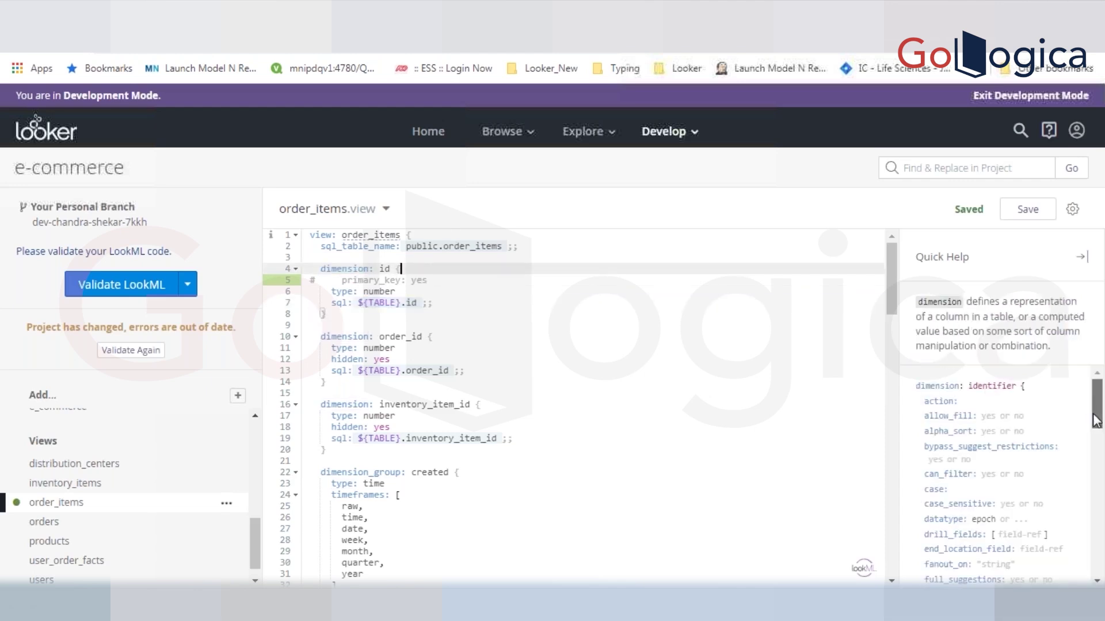
scroll(1097, 425, "down", 1)
scroll(1096, 425, "down", 4)
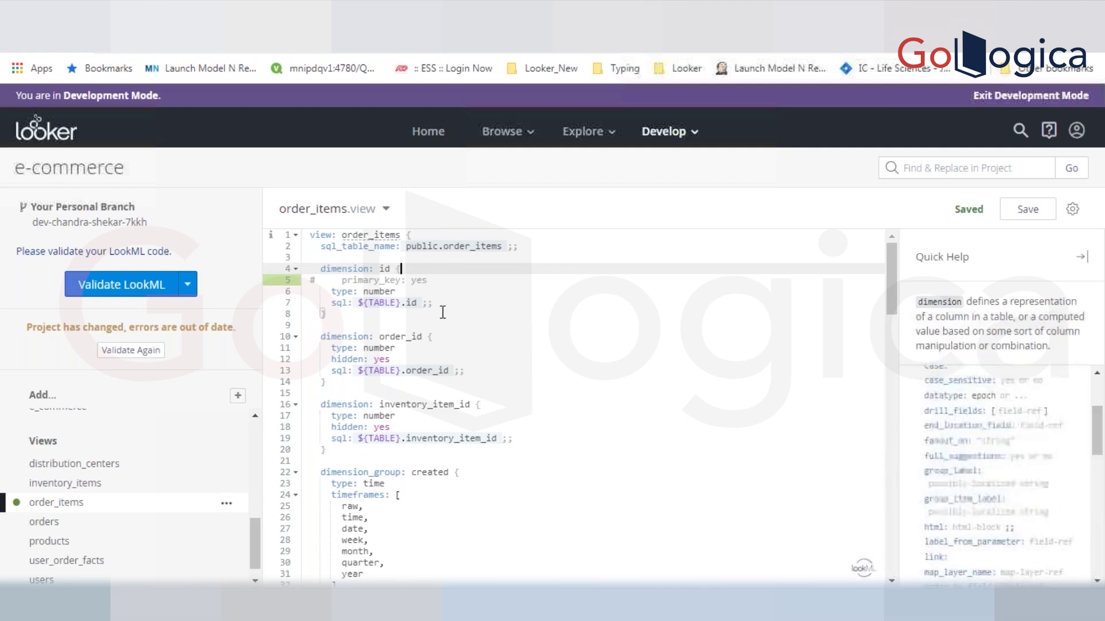
- Uncomment primary_key: yes on the id dimension and save the view
double_click(361, 270)
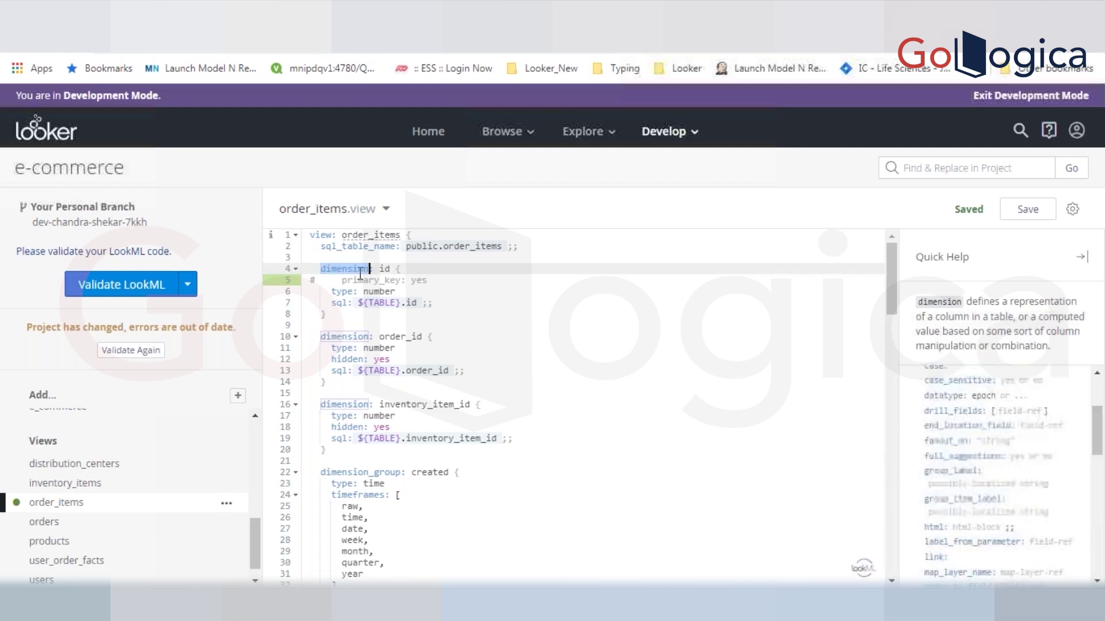
double_click(469, 247)
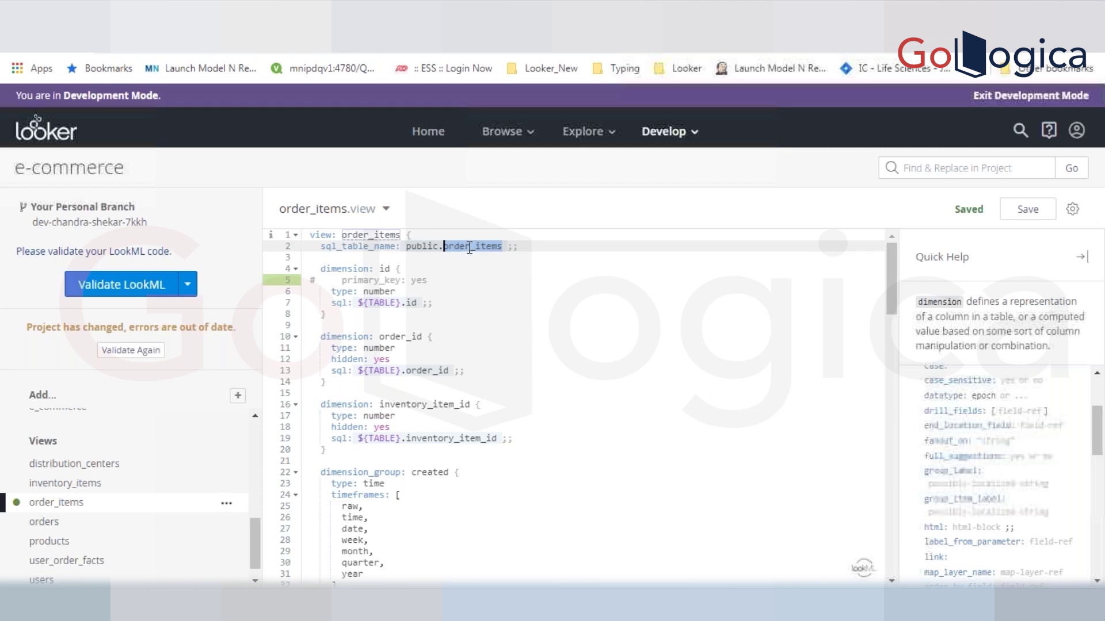
left_click(385, 235)
double_click(385, 235)
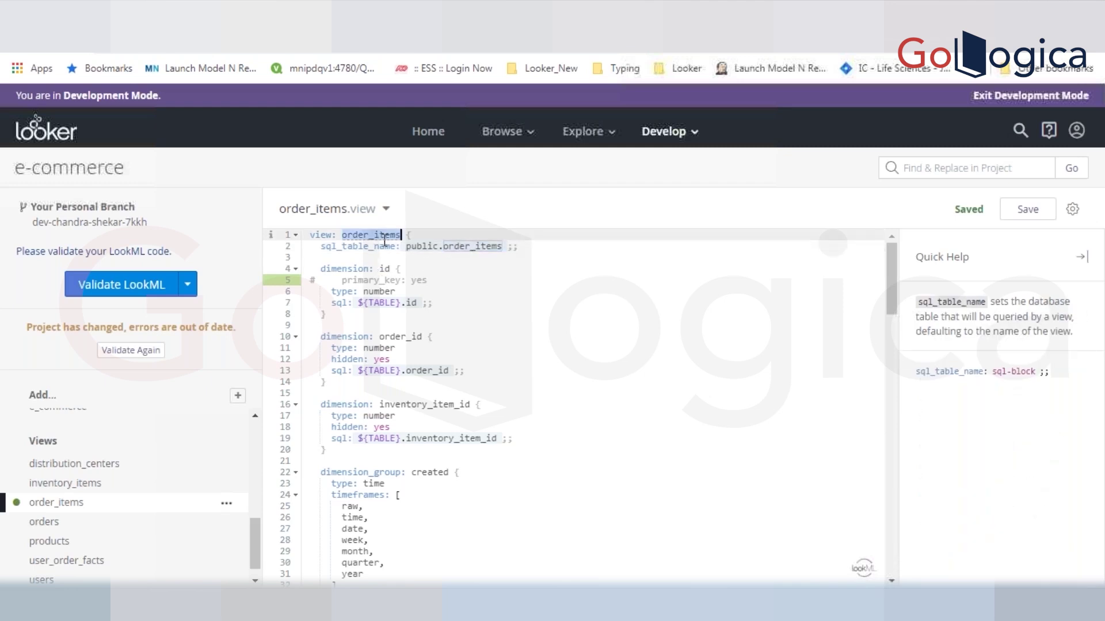
left_click(401, 280)
key("ctrl+slash")
key("ctrl+s")
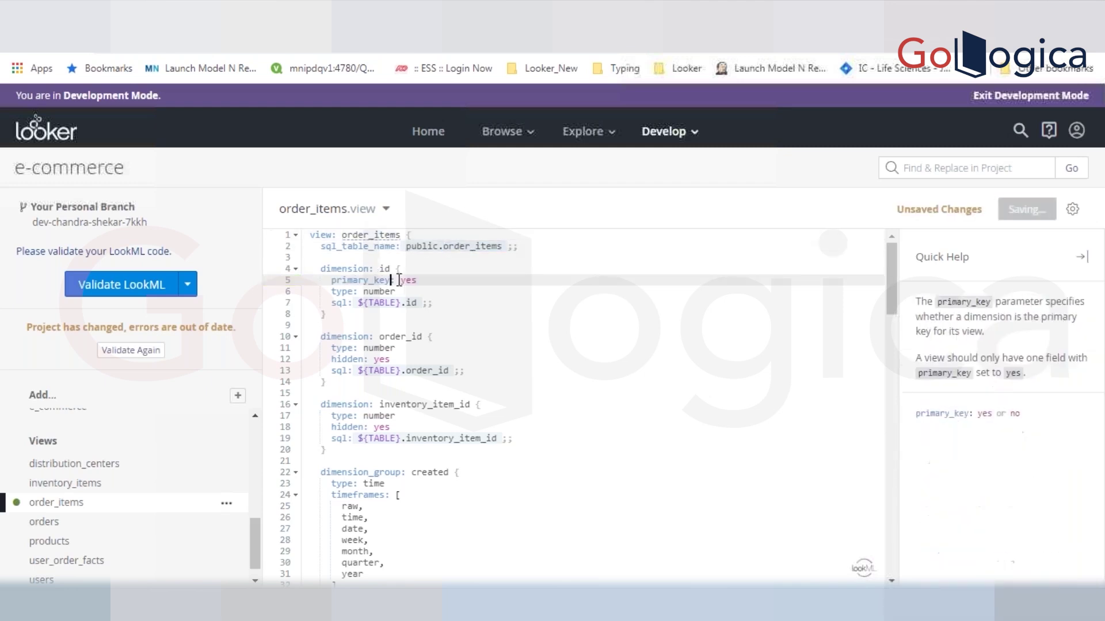
- Check the order_items view name and public schema, then switch to the Word notes
left_click(377, 235)
double_click(376, 234)
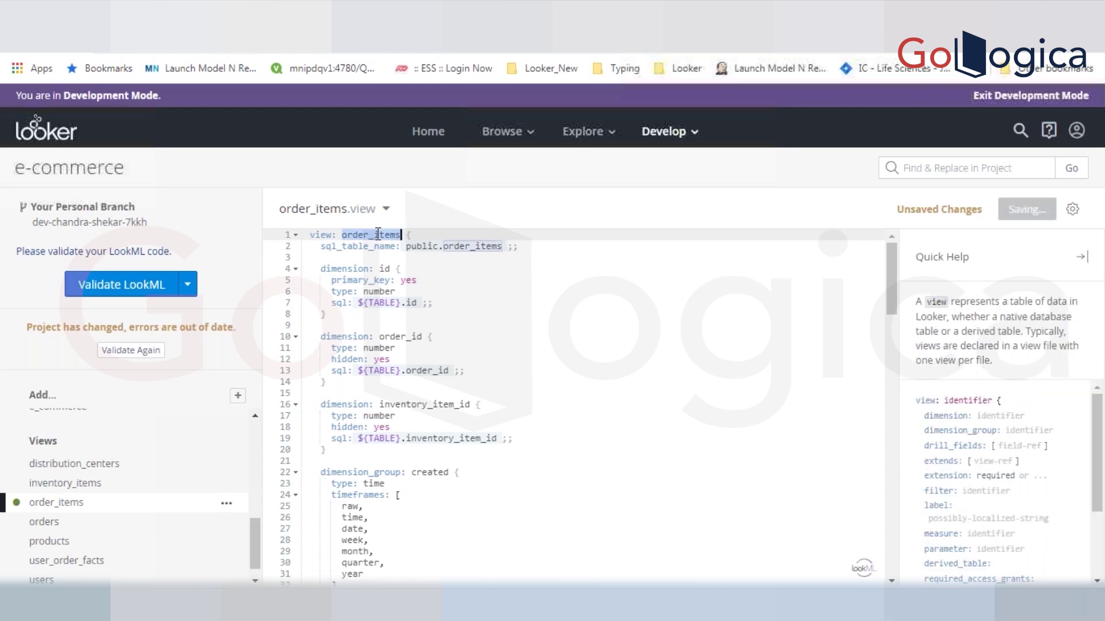
left_click(418, 247)
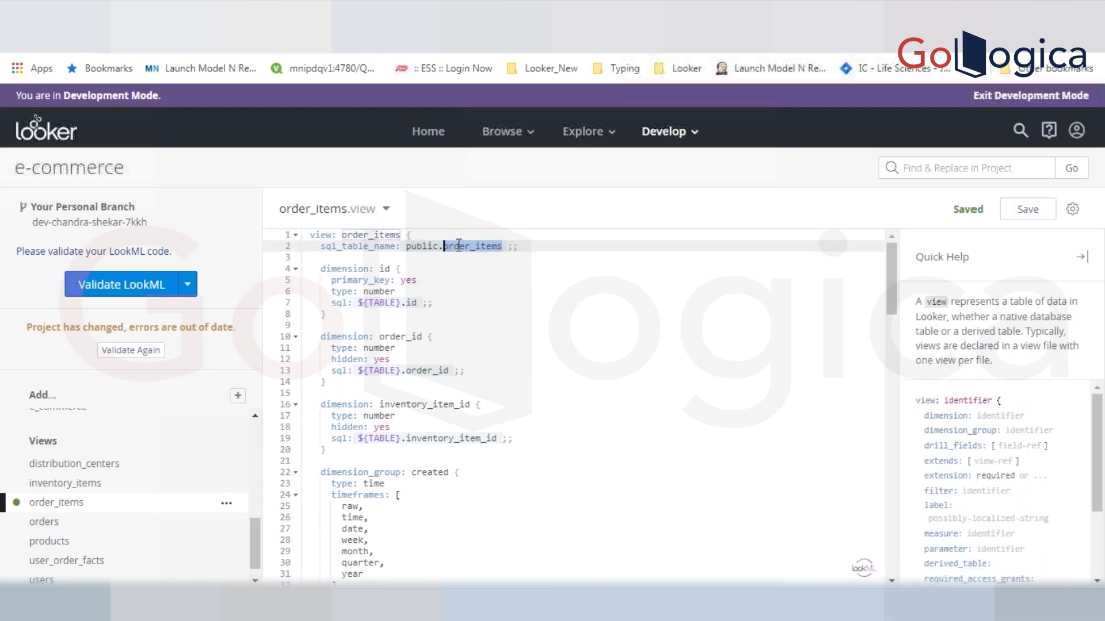
double_click(419, 247)
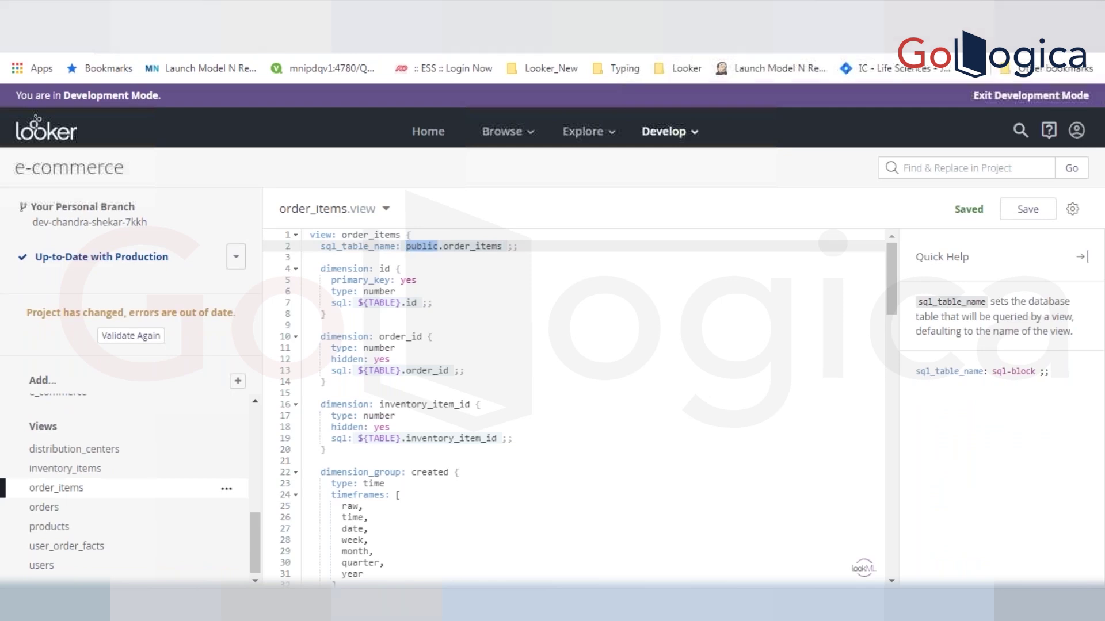
key("alt+Tab")
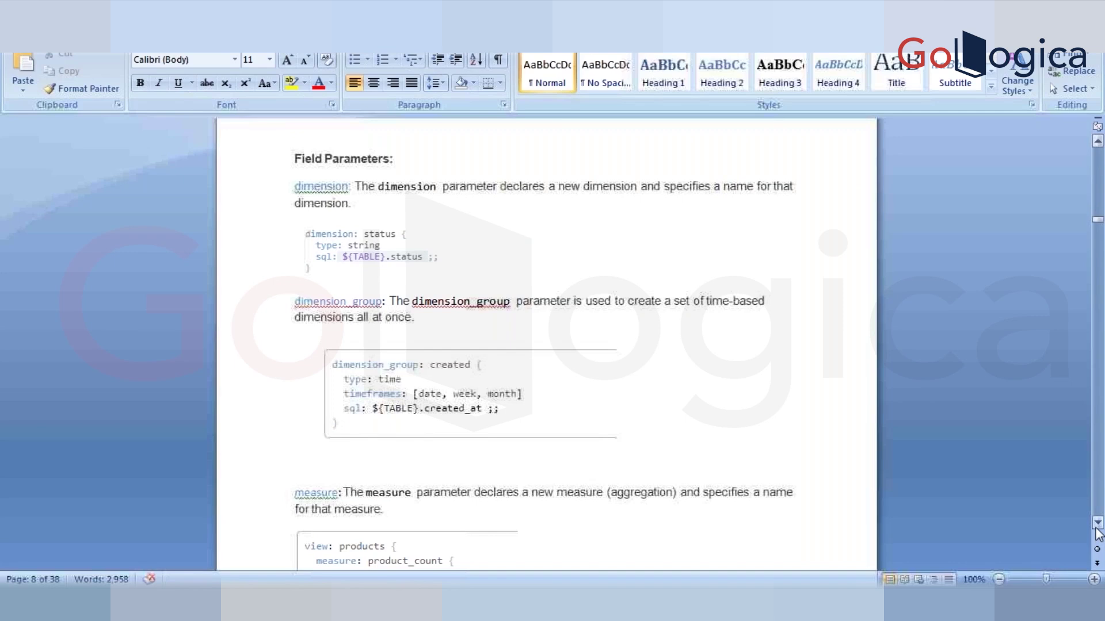
- Scroll the Word notes down to the dimension_group Field Parameters examples
left_click(1097, 530)
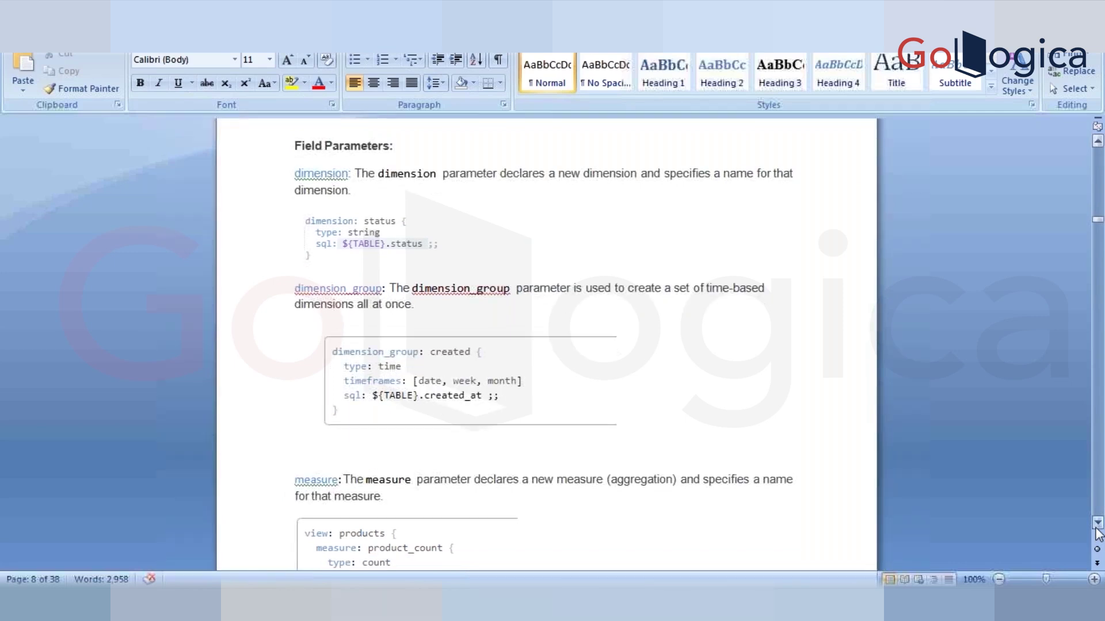
left_click(1096, 530)
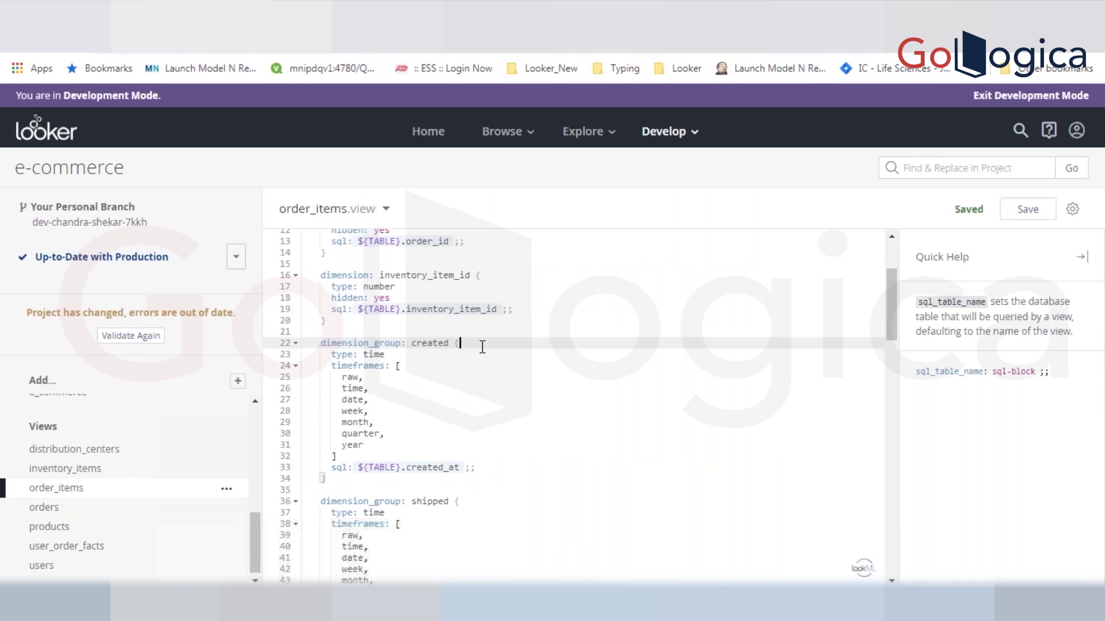
left_click(372, 445)
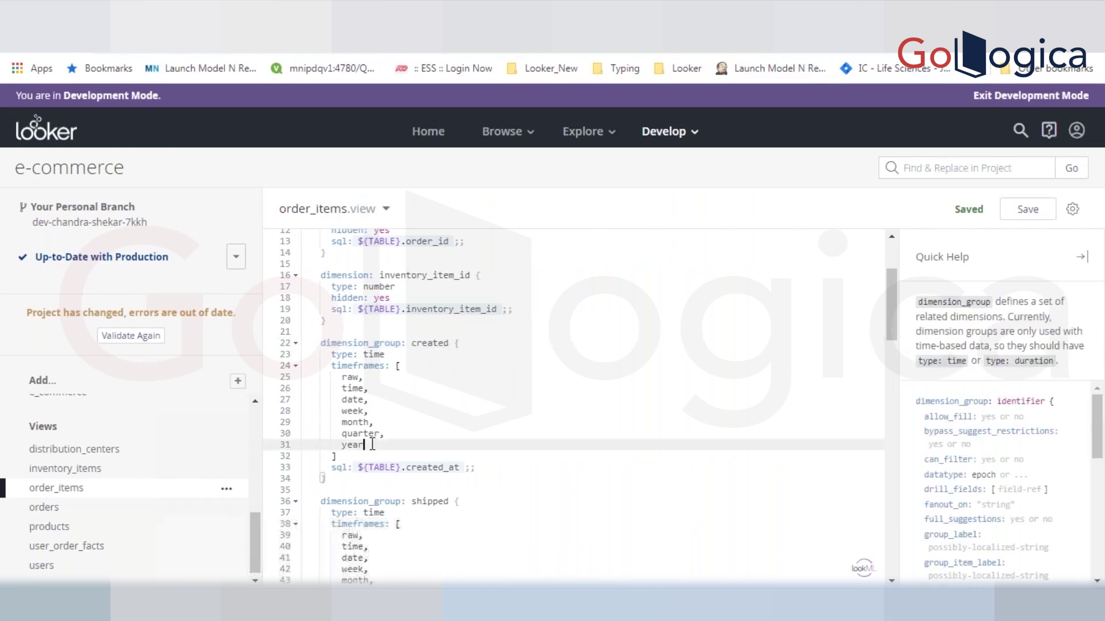
left_click_drag(372, 446, 322, 377)
double_click(376, 343)
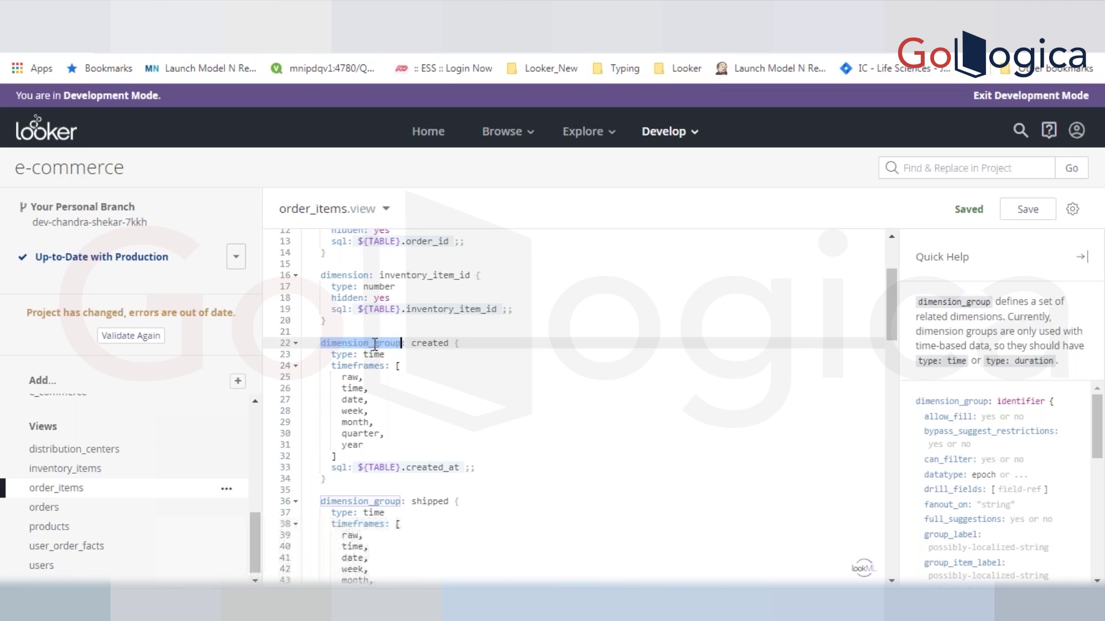
left_click(346, 321)
left_click_drag(346, 322, 322, 275)
double_click(322, 275)
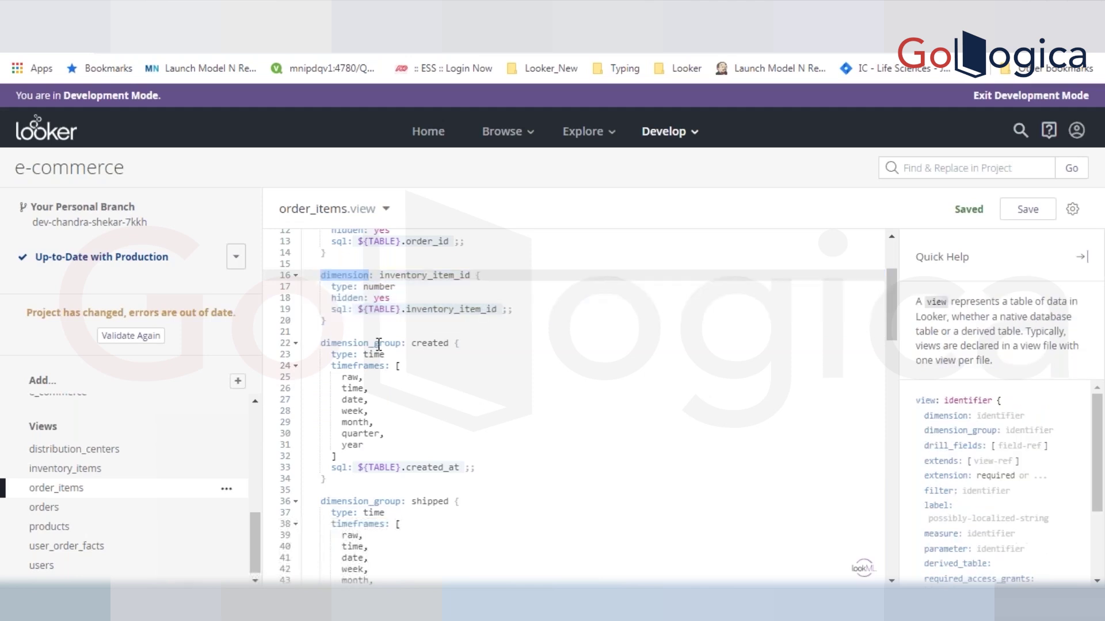
double_click(382, 343)
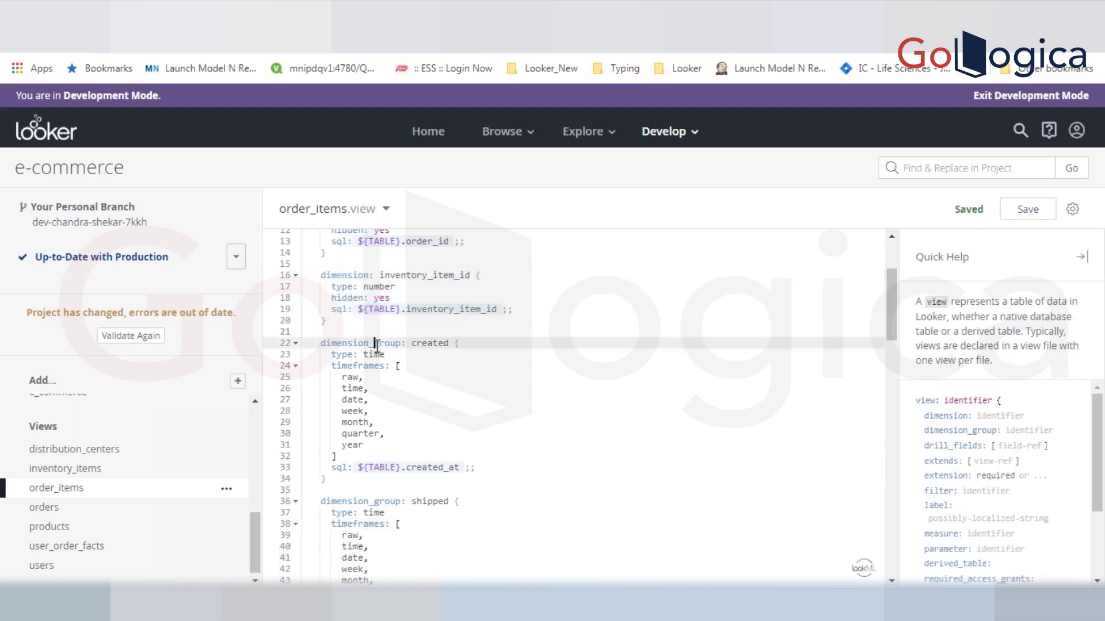
left_click(443, 343)
double_click(443, 343)
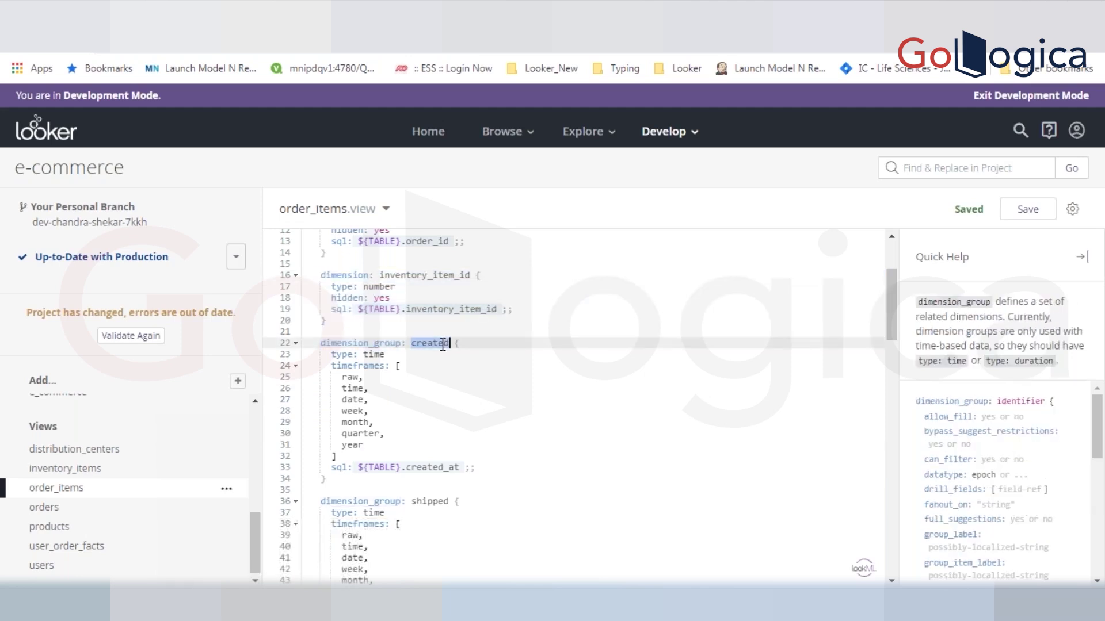
double_click(424, 468)
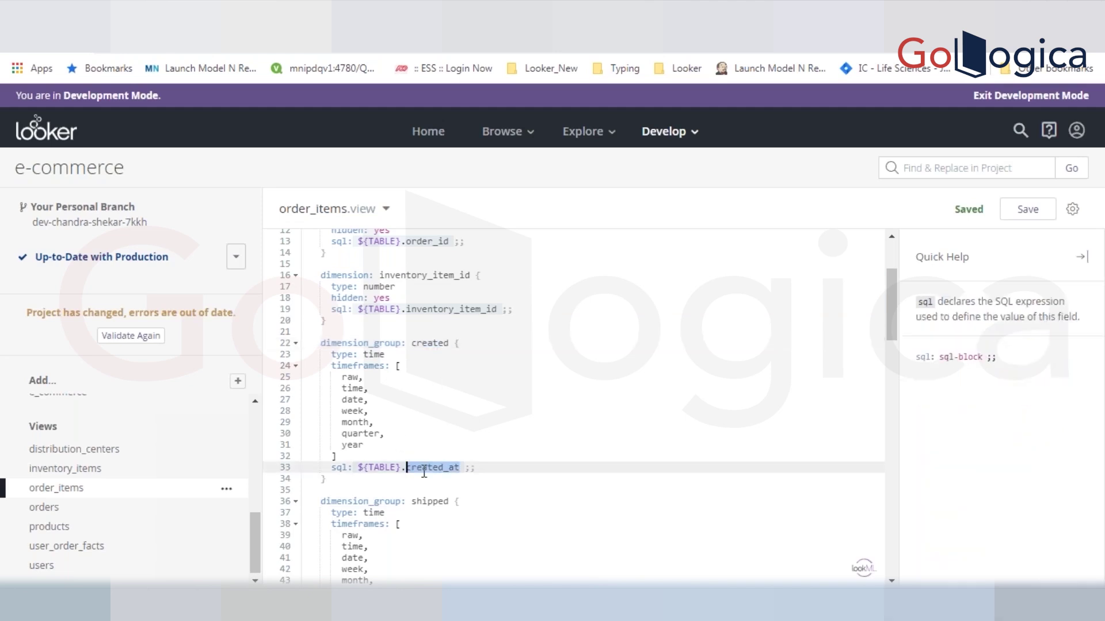
left_click(449, 343)
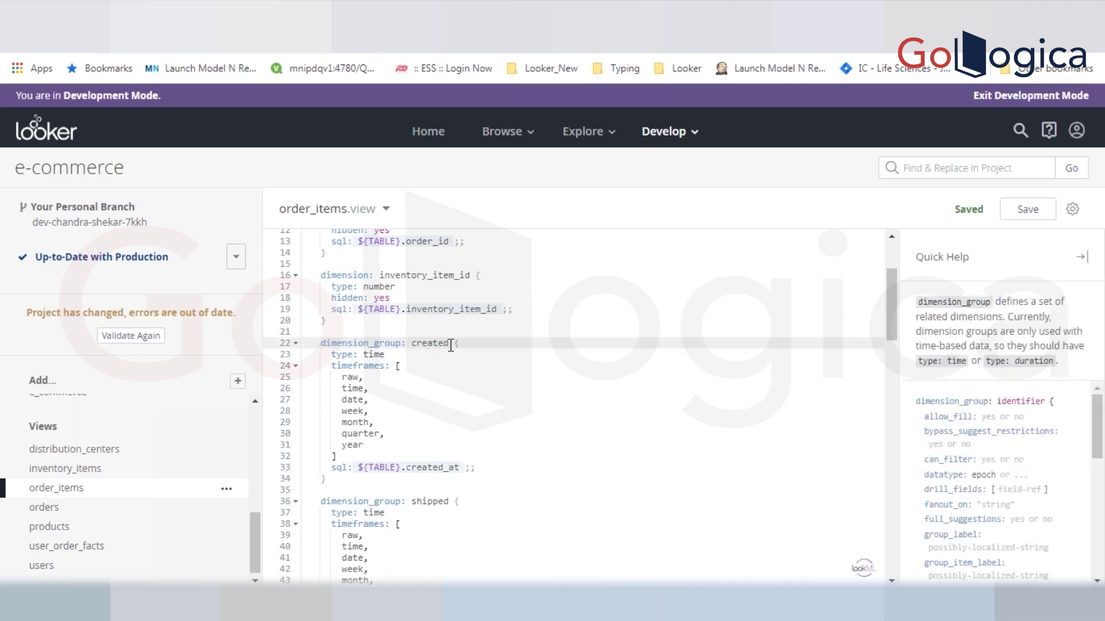
left_click_drag(337, 378, 373, 445)
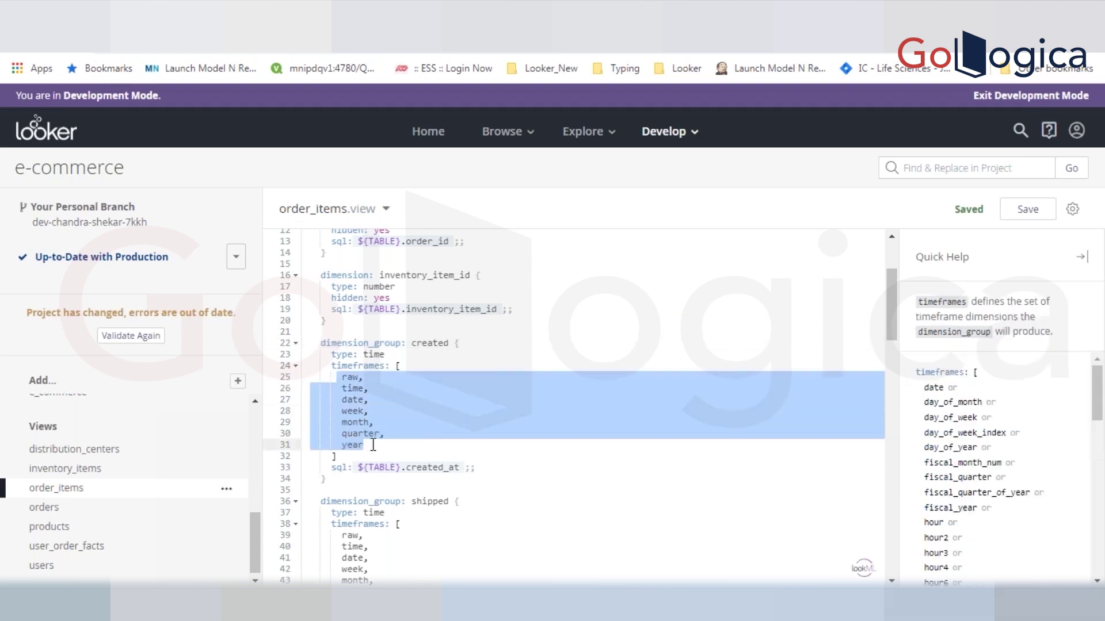
double_click(353, 381)
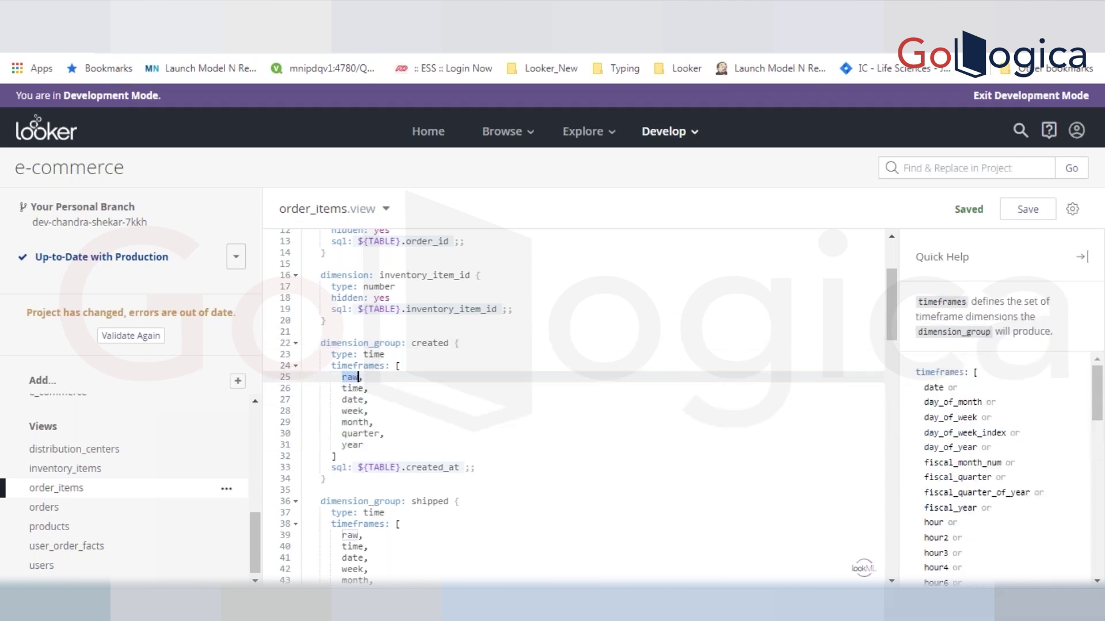
double_click(352, 389)
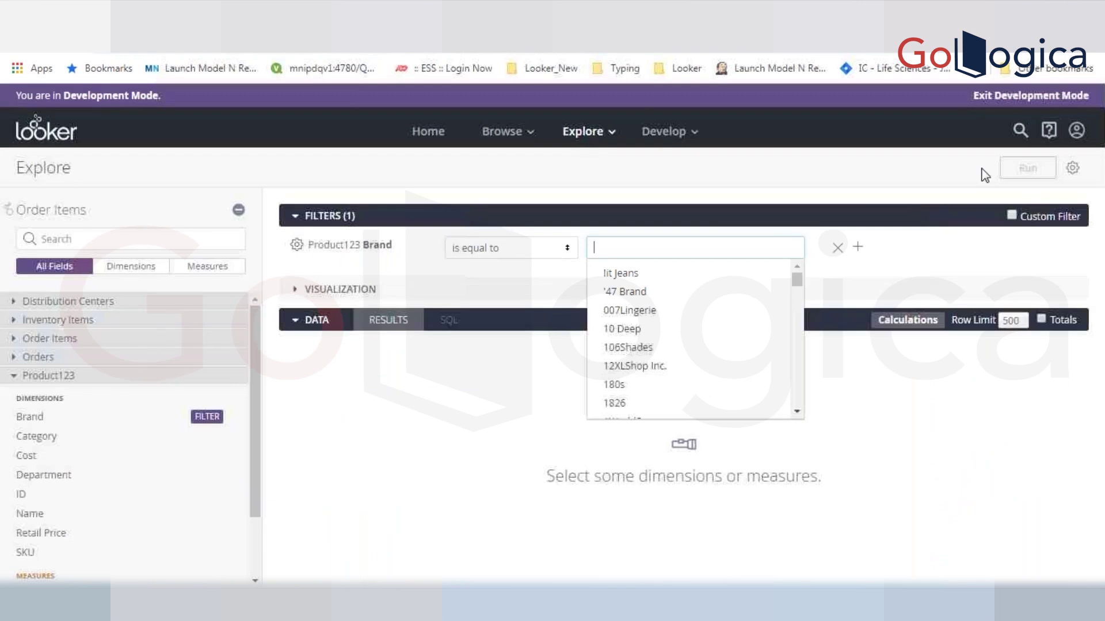
- Remove all fields and filters from the Explore
left_click(1073, 168)
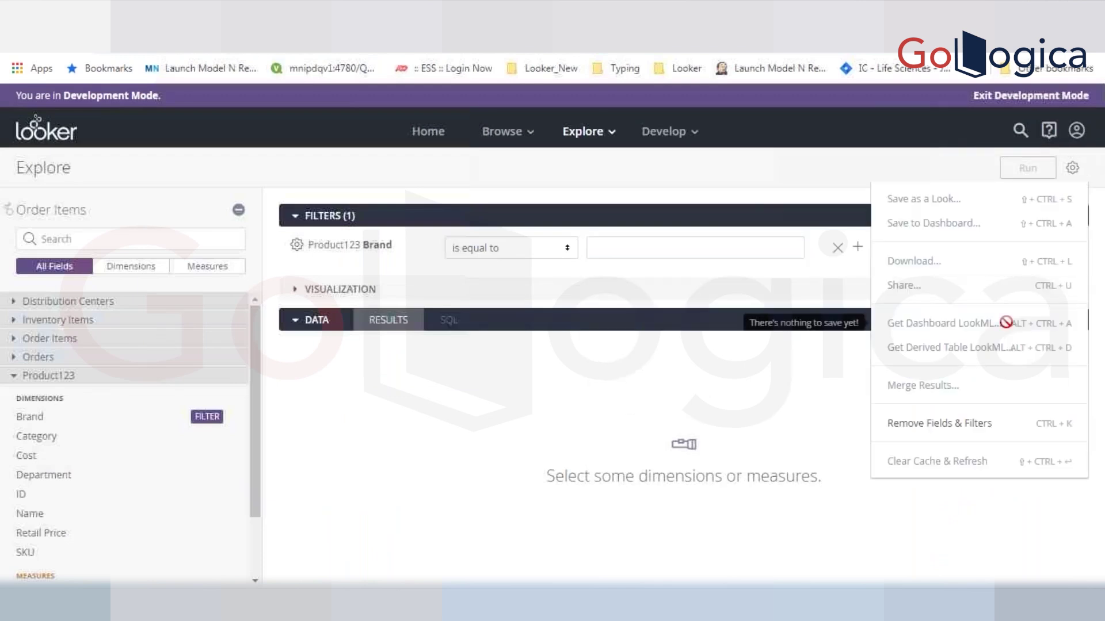
left_click(1011, 424)
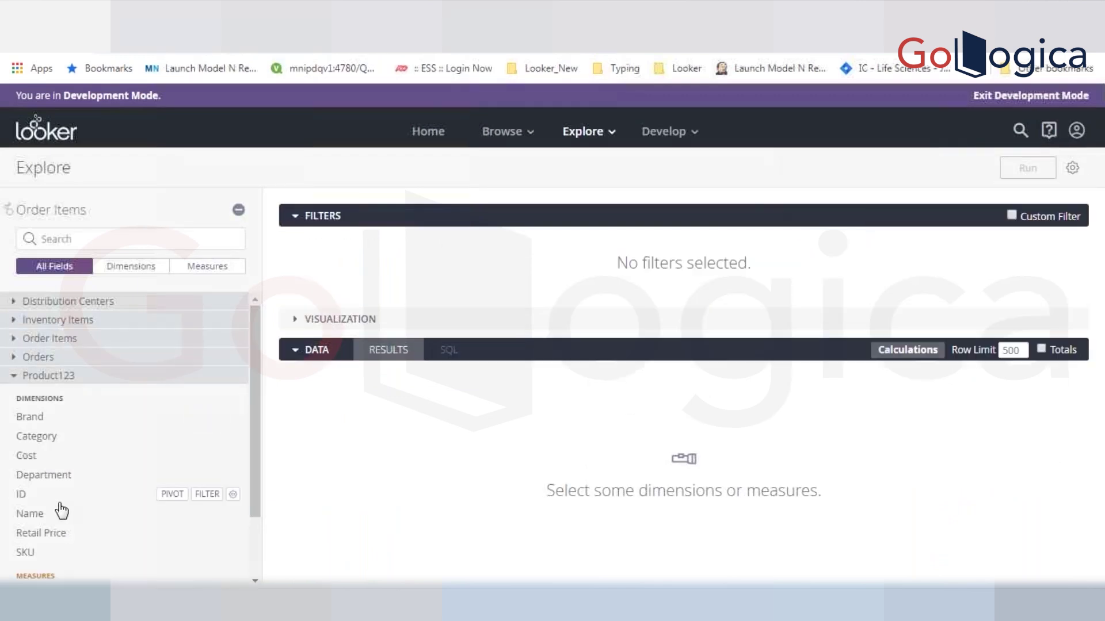
left_click(73, 377)
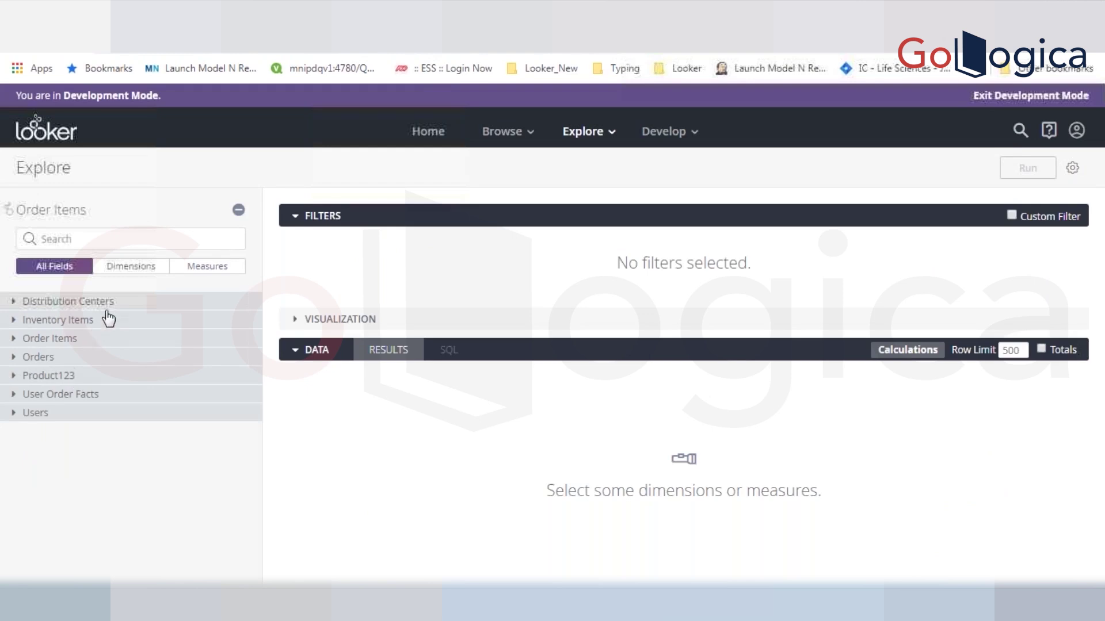
- Add Orders Created Time, Date and Month to the query and run it
left_click(102, 362)
left_click(82, 399)
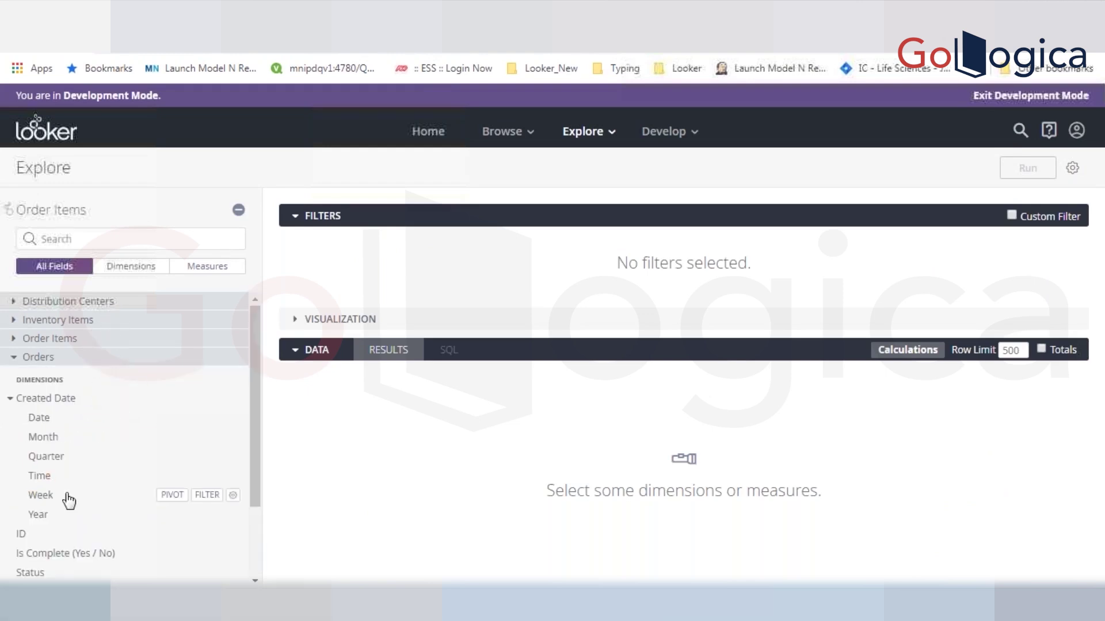
left_click(40, 477)
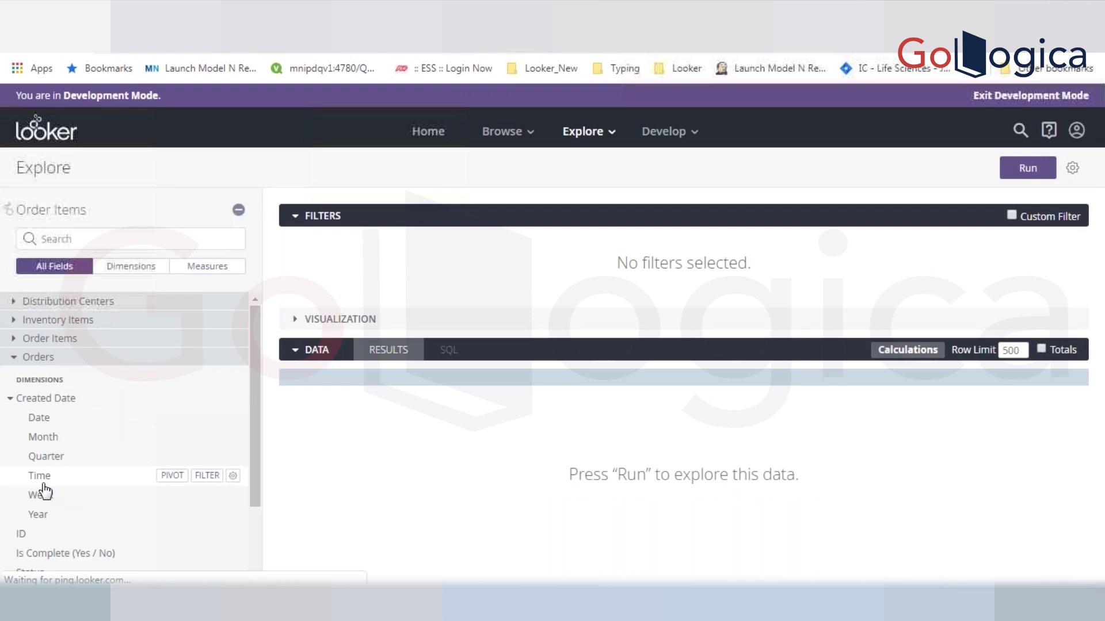
left_click(40, 419)
left_click(1028, 168)
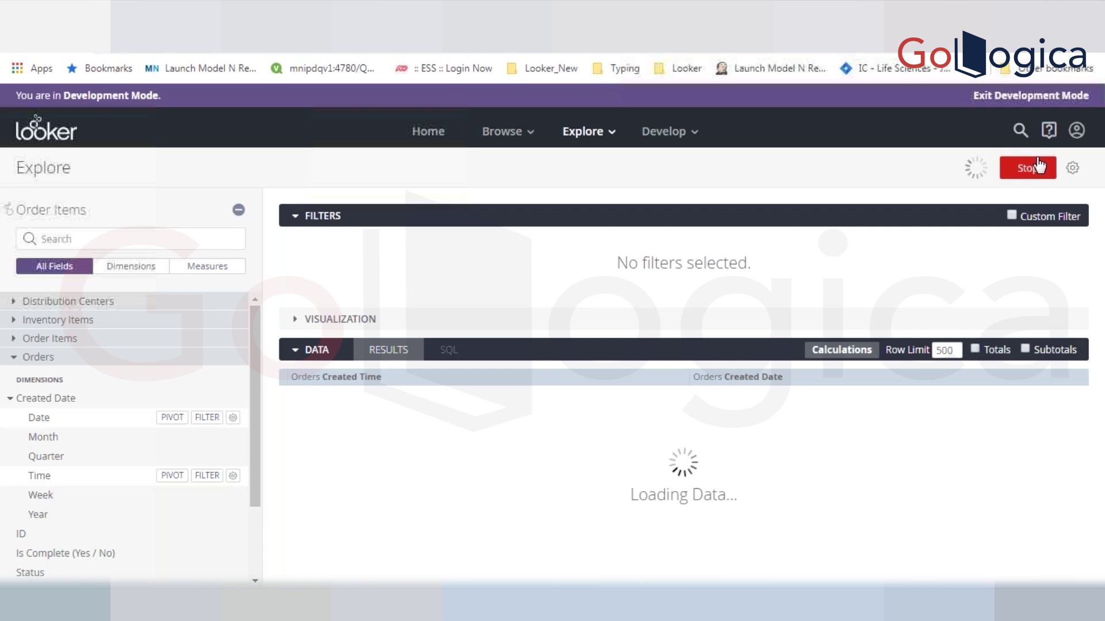
left_click(1038, 166)
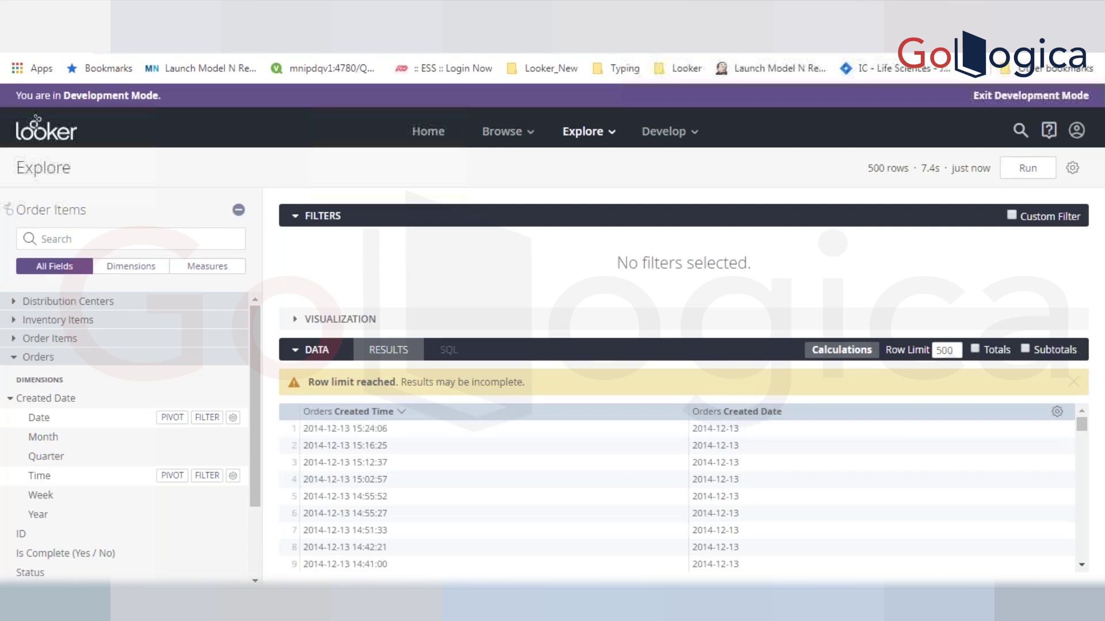
left_click(49, 440)
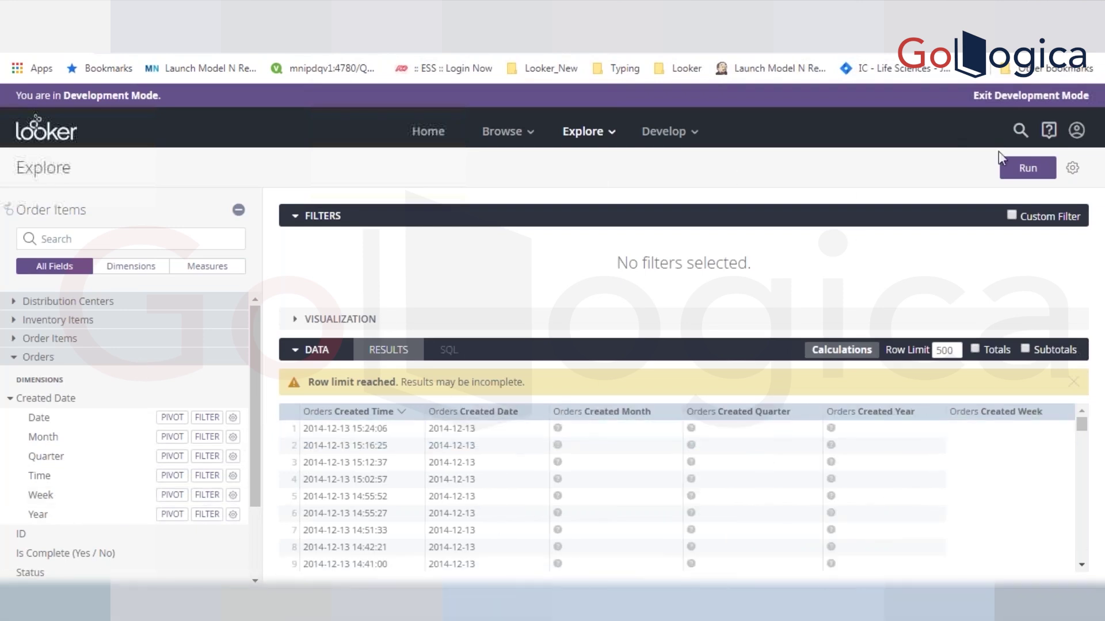
left_click(1025, 176)
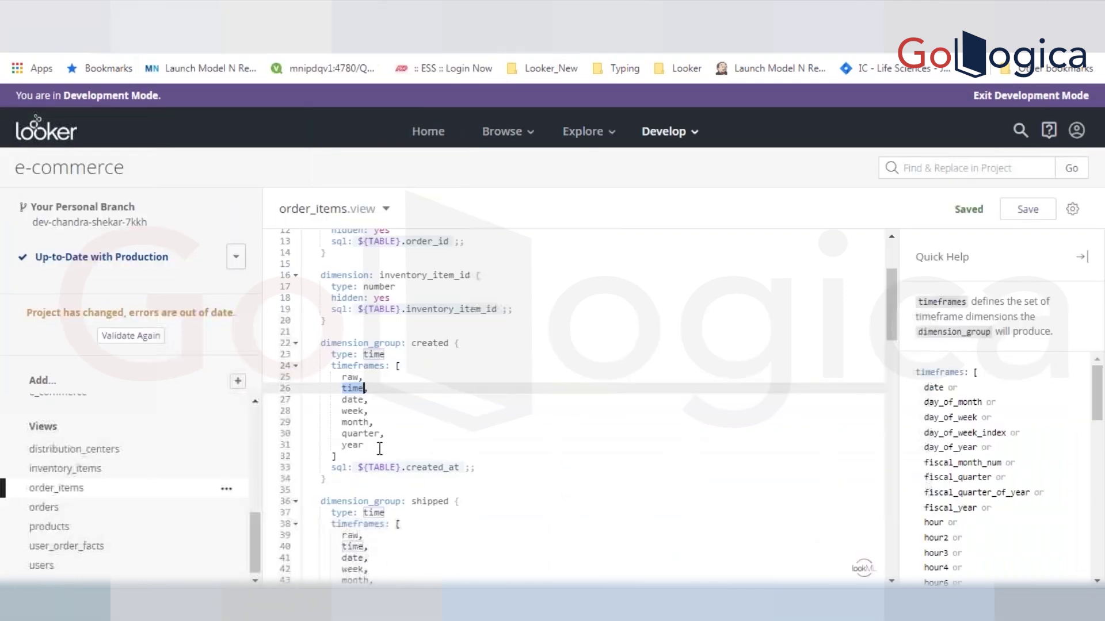
- Add week_of_year to the created dimension group's timeframes list
left_click(383, 443)
type(",wee")
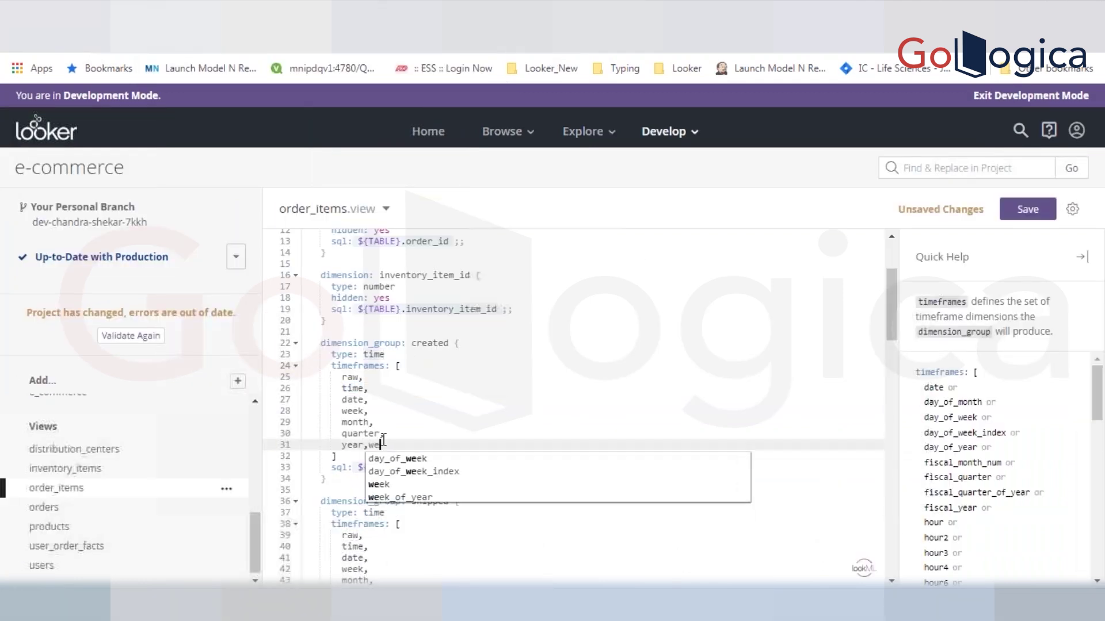
key("BackSpace")
key("BackSpace")
key("BackSpace")
key("Return")
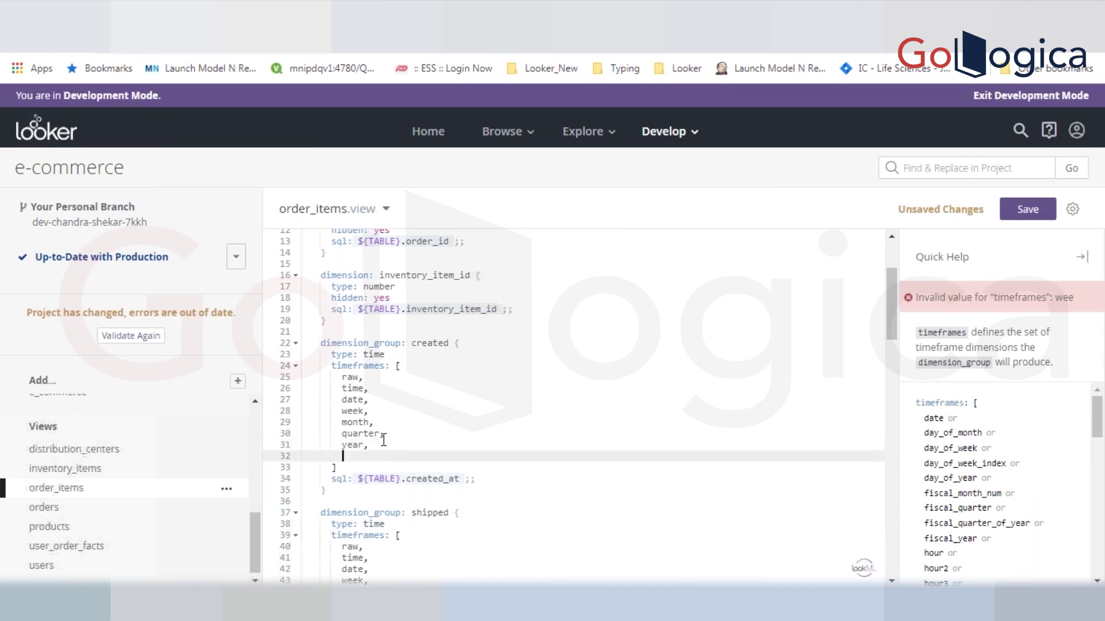
type("wee")
key("Down")
key("Down")
key("Down")
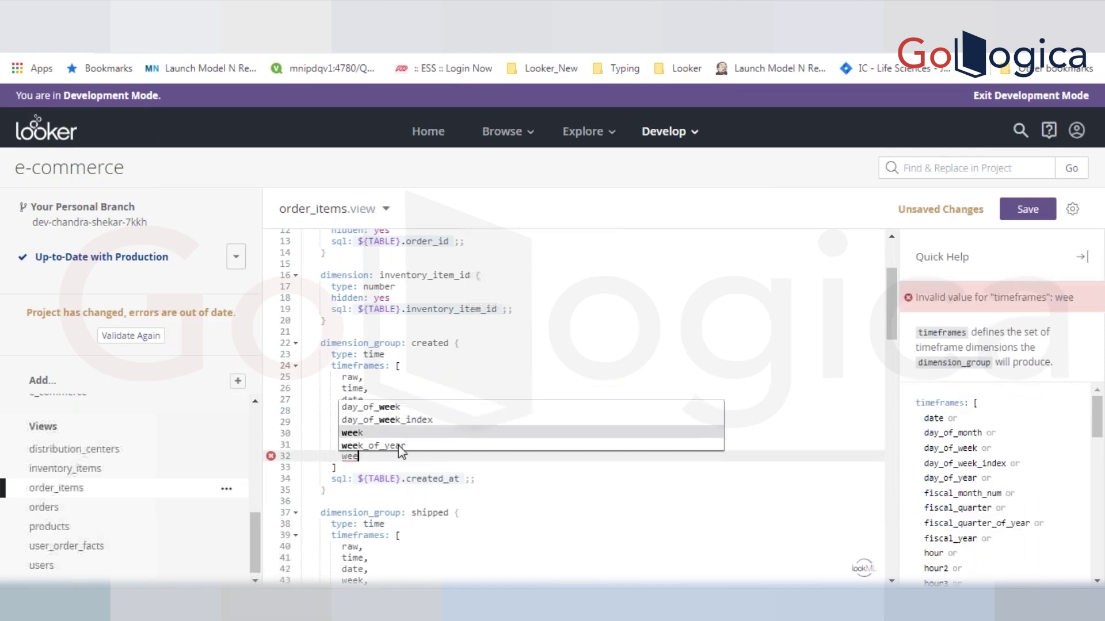
key("Return")
type(",")
key("Return")
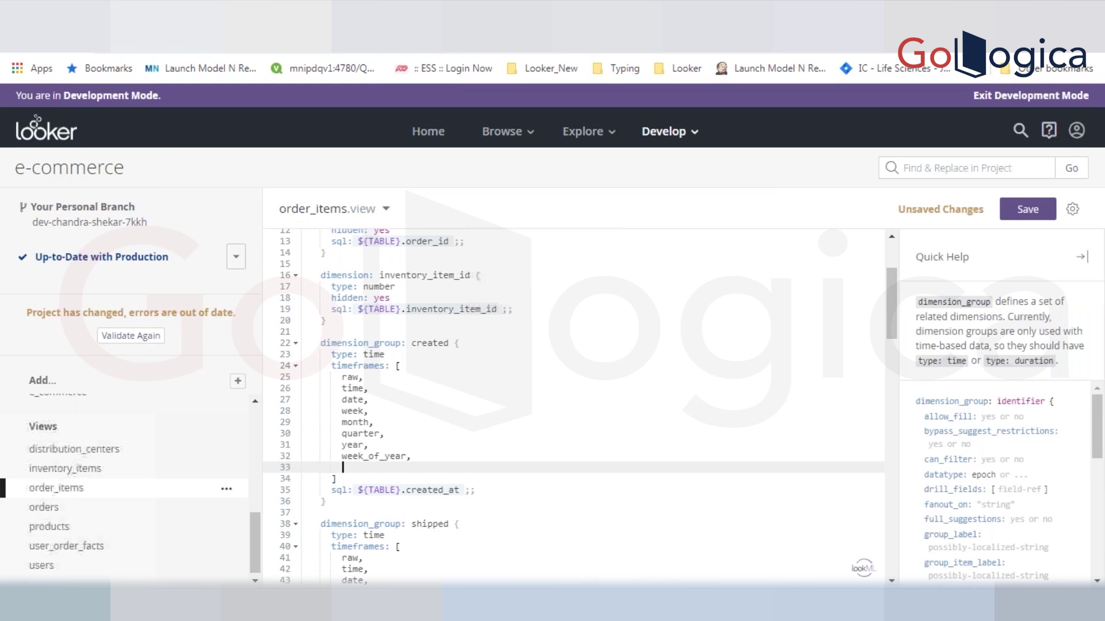
- Add quarter_of_year as the next timeframe and check the type: time line
type("qu")
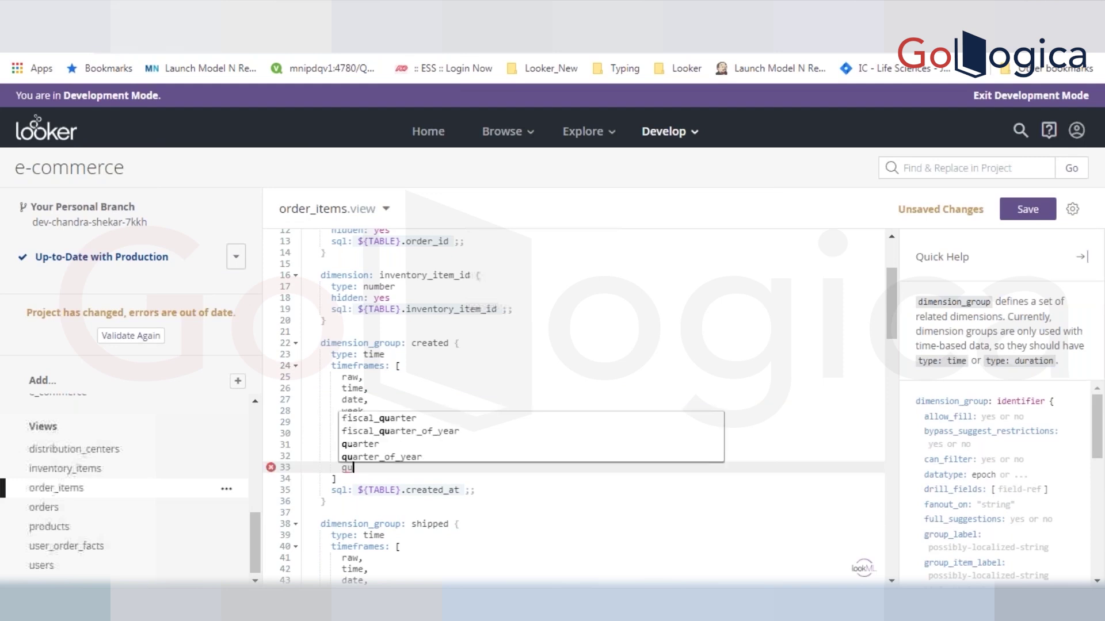
left_click(414, 457)
double_click(371, 433)
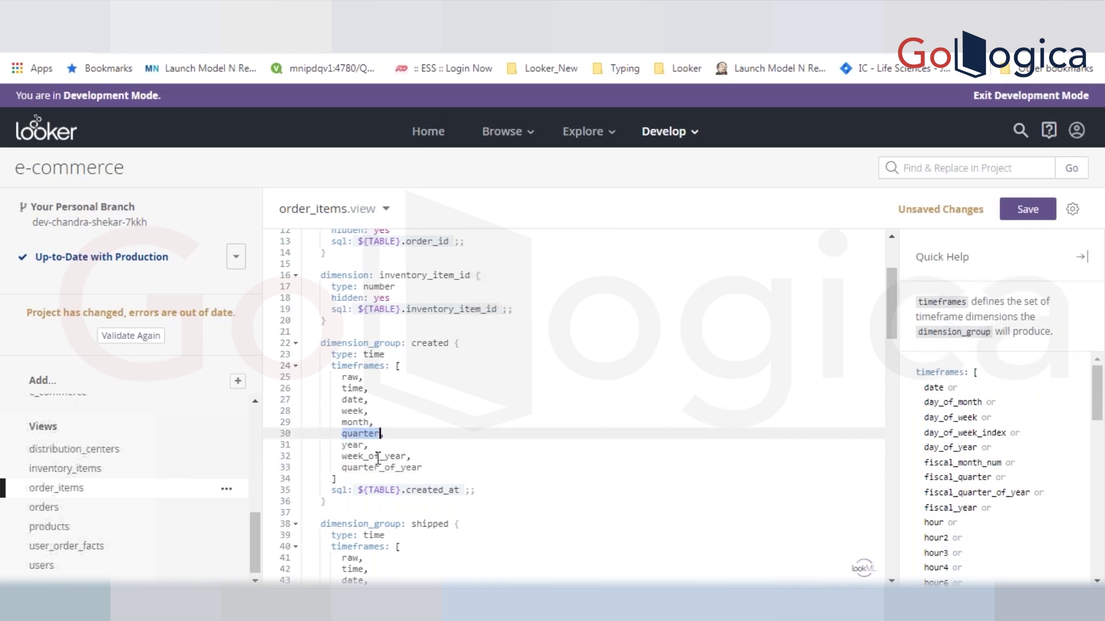
double_click(376, 468)
left_click(426, 471)
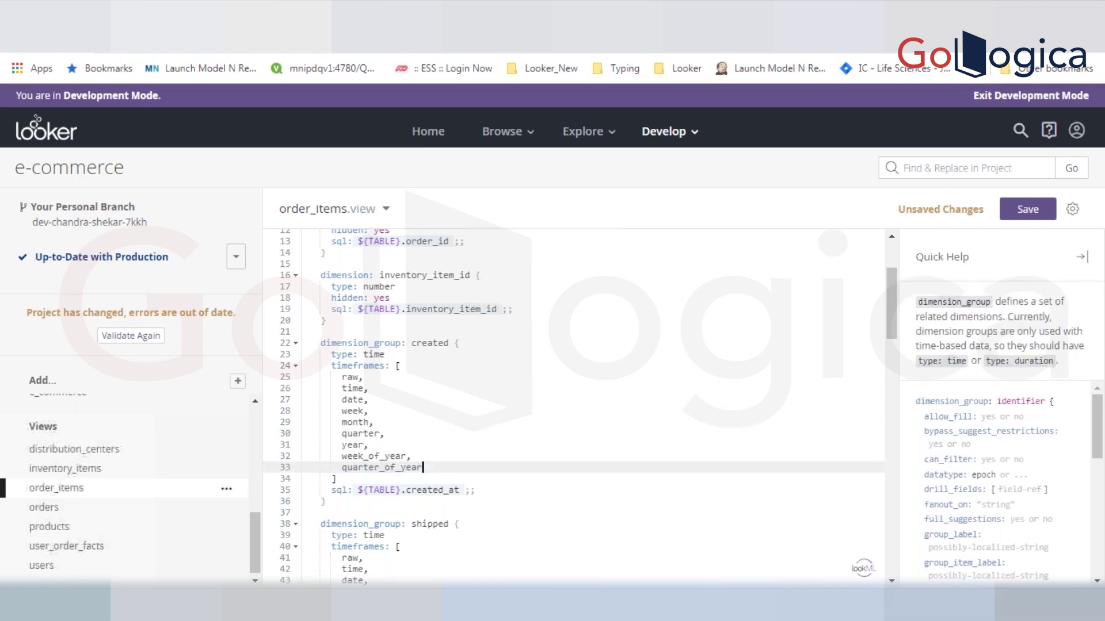
type(",")
key("Return")
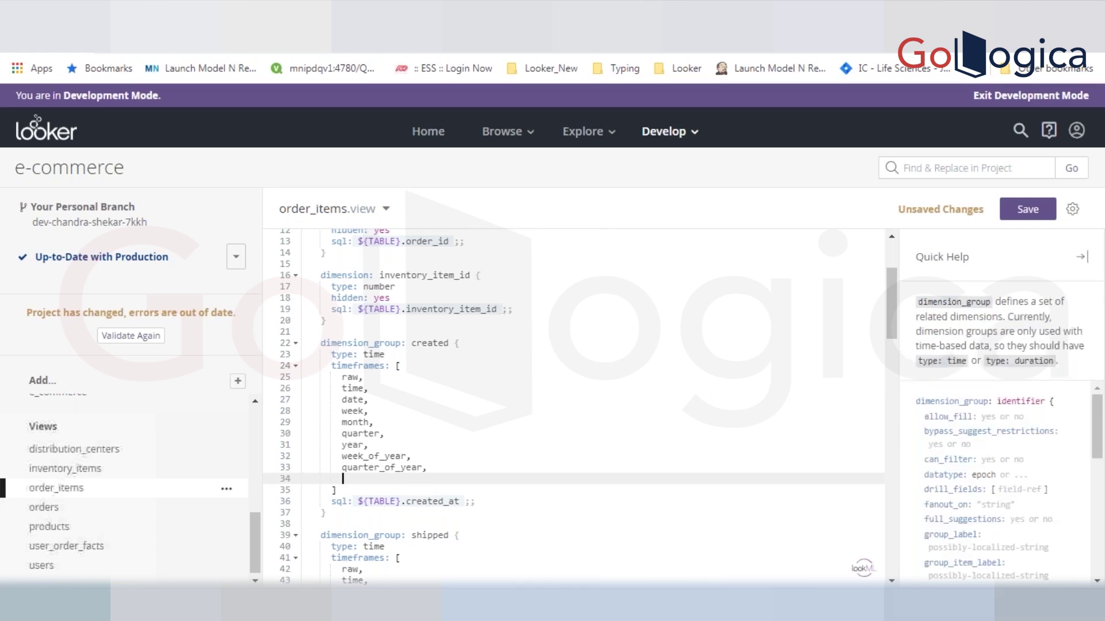
left_click(339, 357)
double_click(339, 357)
left_click(383, 356)
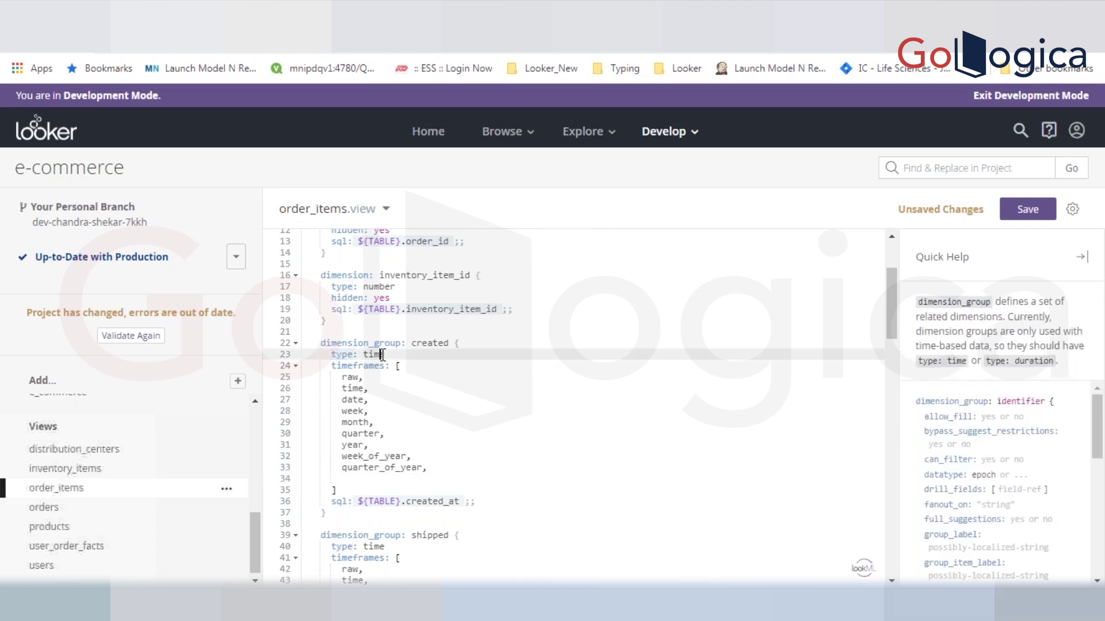
double_click(383, 355)
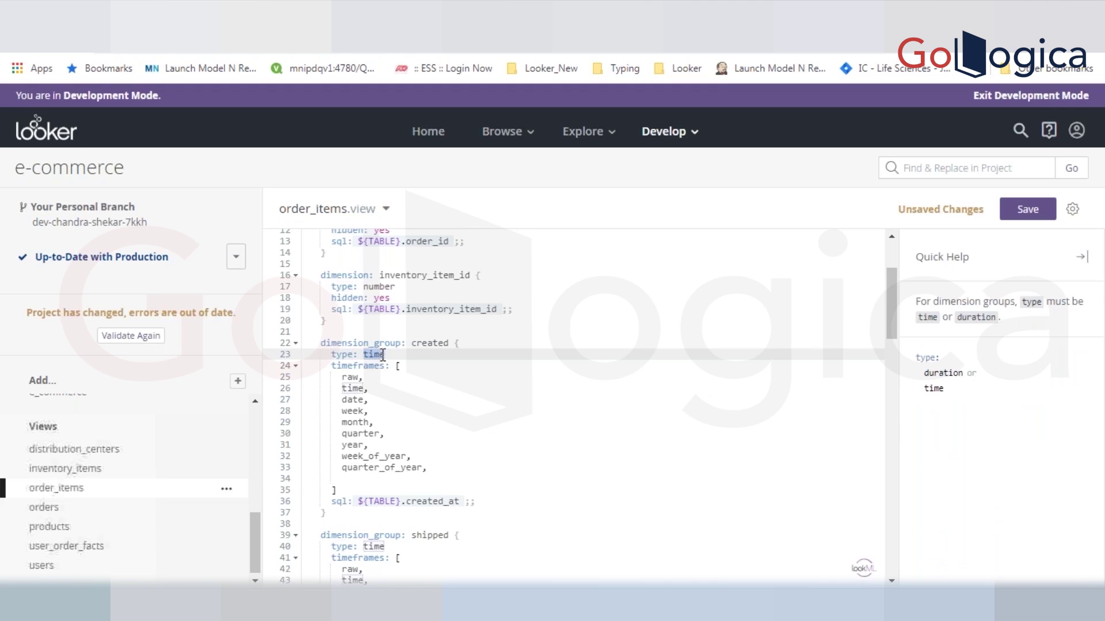
- Add month_name and month_num timeframes and save order_items.view
left_click(448, 468)
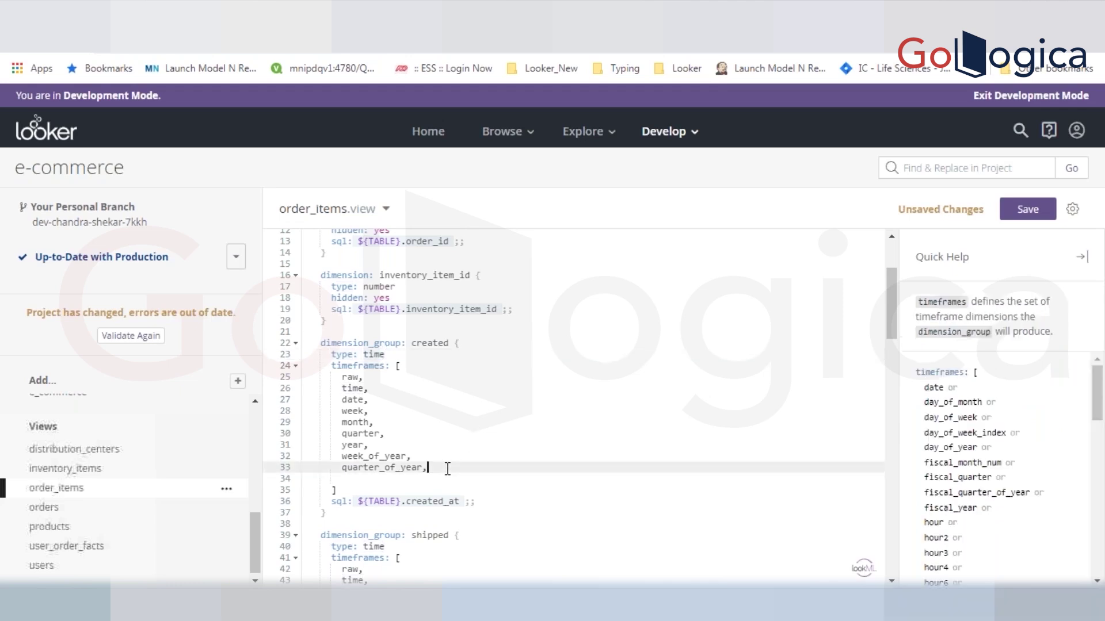
key("Return")
type("fu")
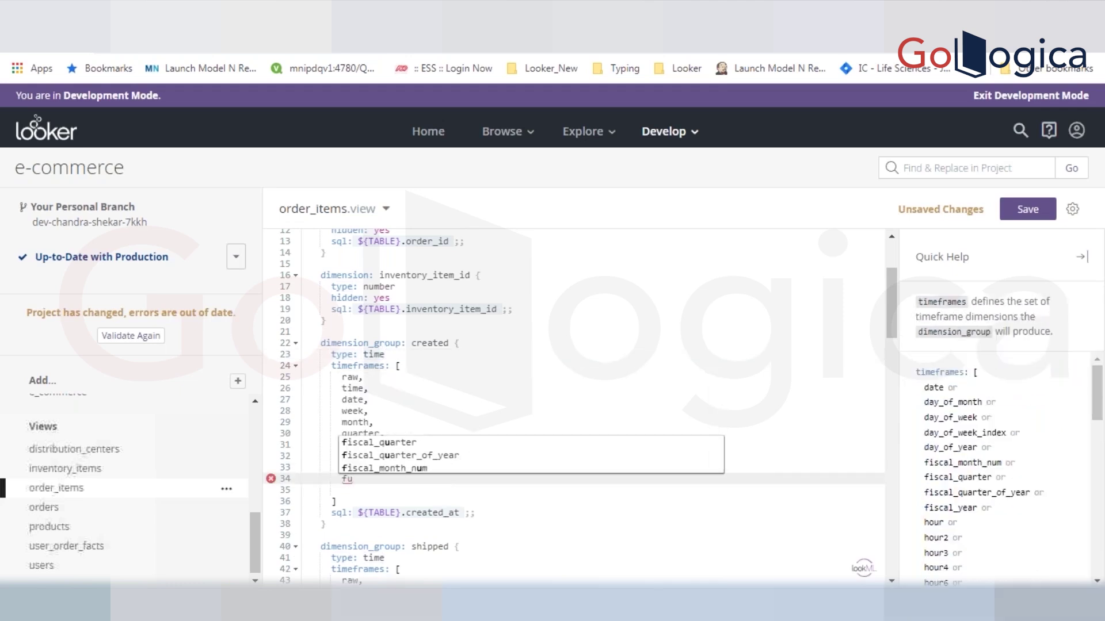
key("BackSpace")
key("BackSpace")
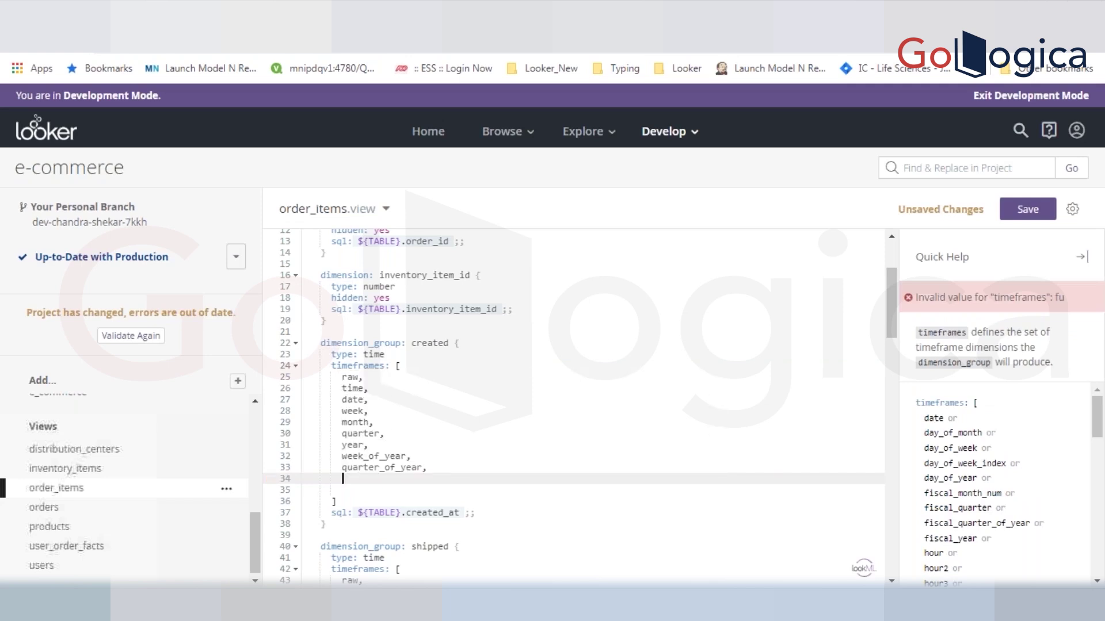
type("month")
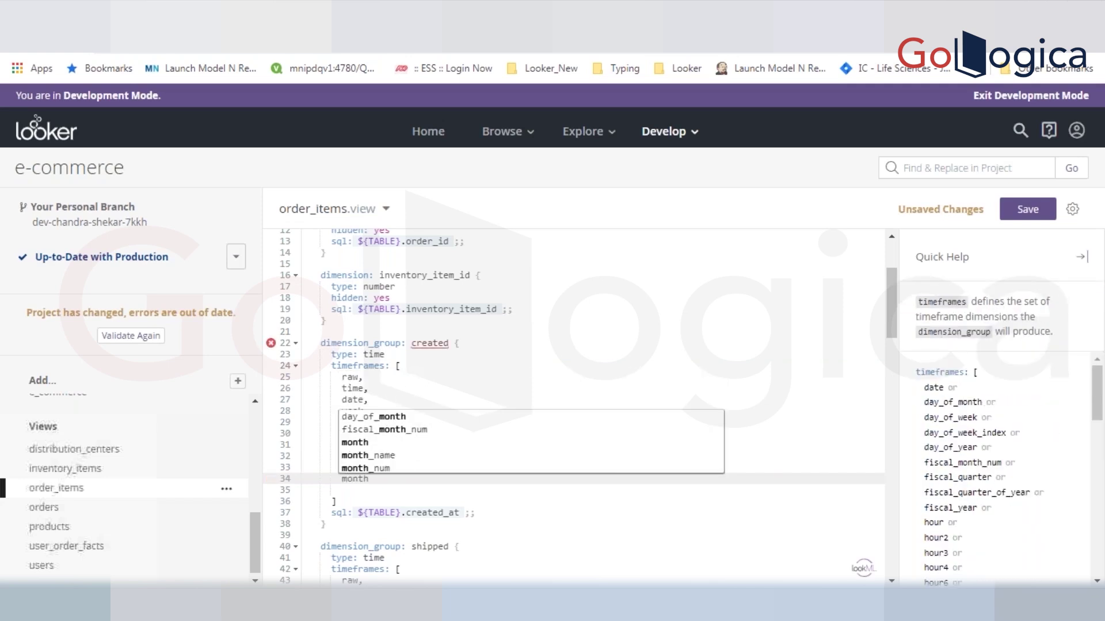
left_click(406, 456)
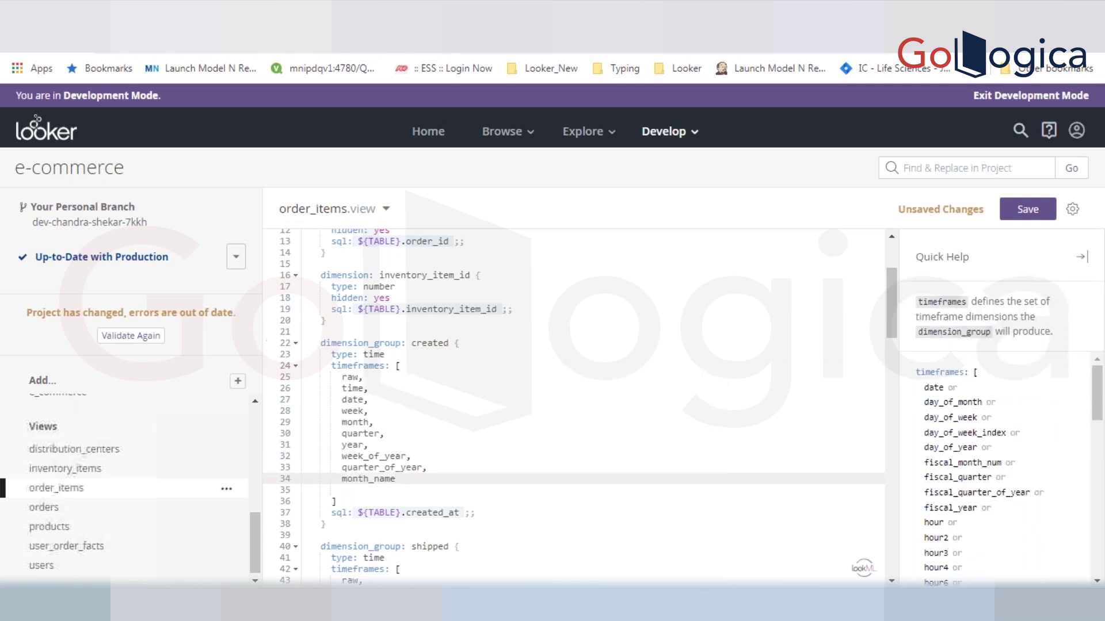
type(",")
key("Return")
type("mo")
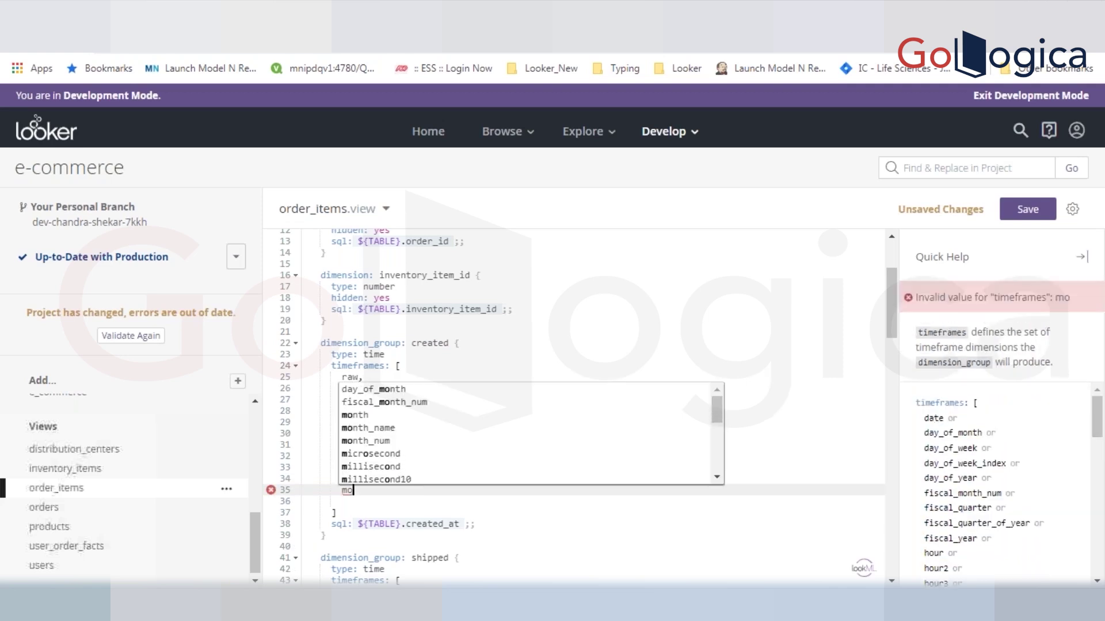
left_click(403, 438)
key("ctrl+s")
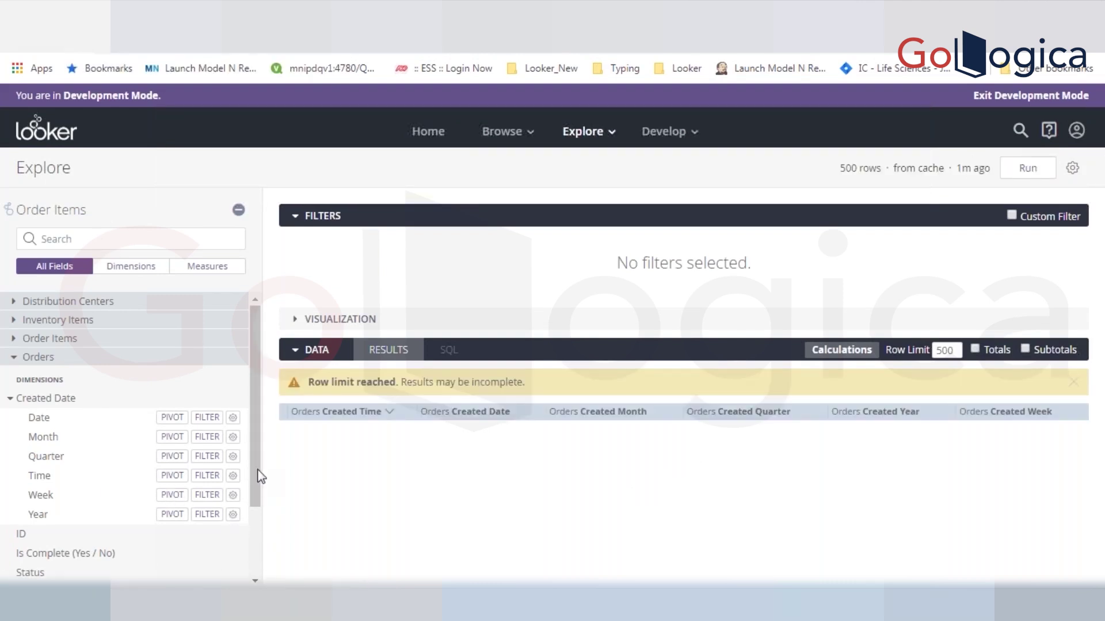
- Reload the Order Items Explore and remove all its fields and filters
scroll(254, 512, "down", 2)
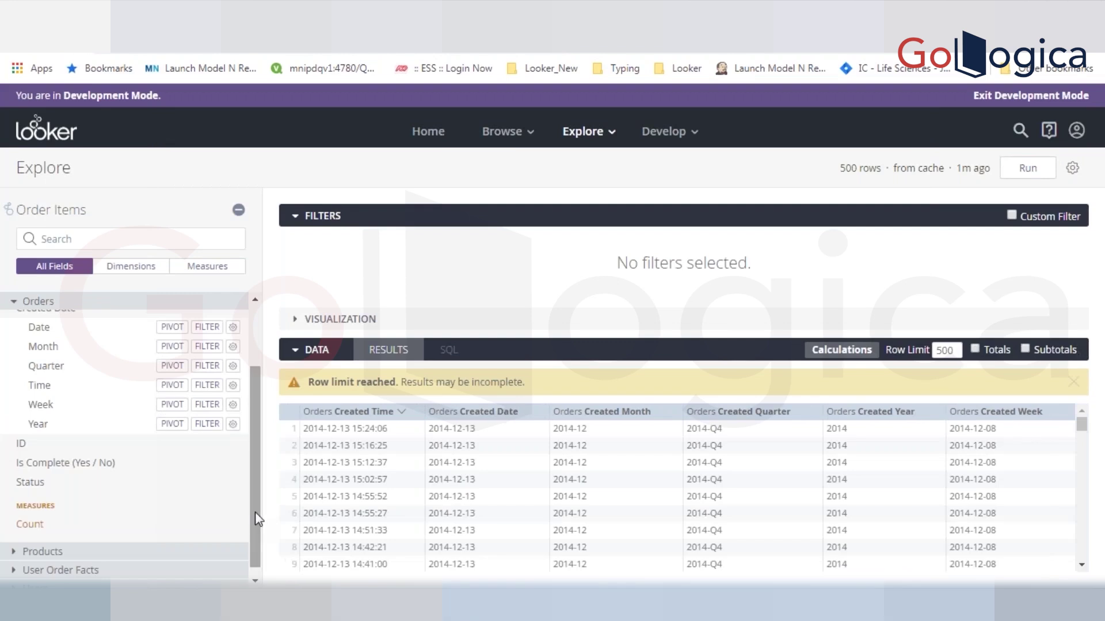
scroll(259, 483, "up", 2)
scroll(262, 454, "up", 1)
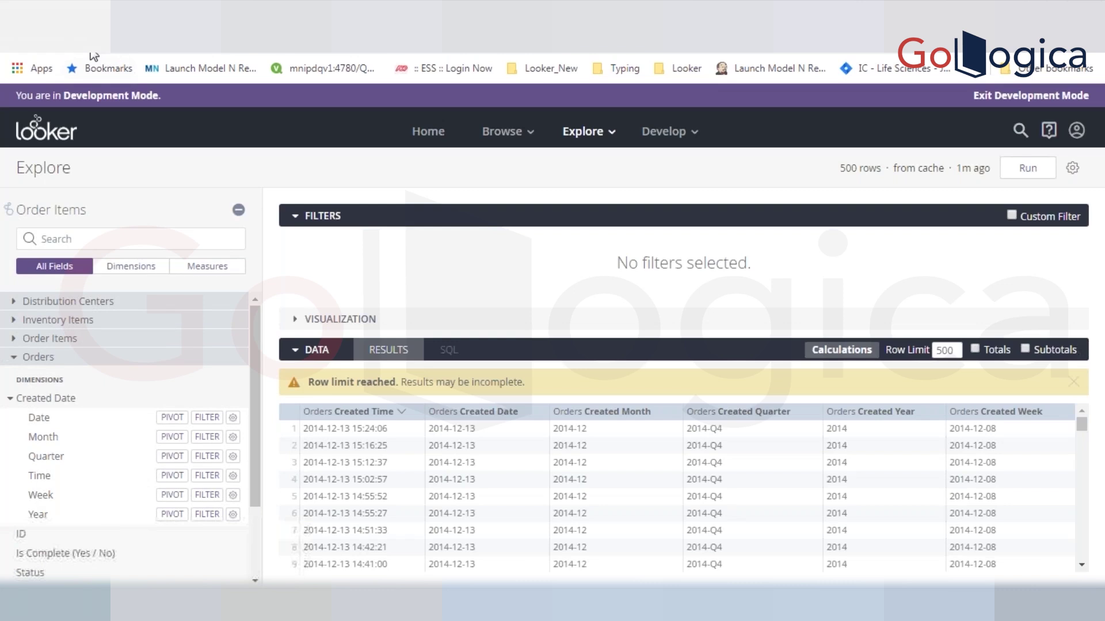
left_click(72, 44)
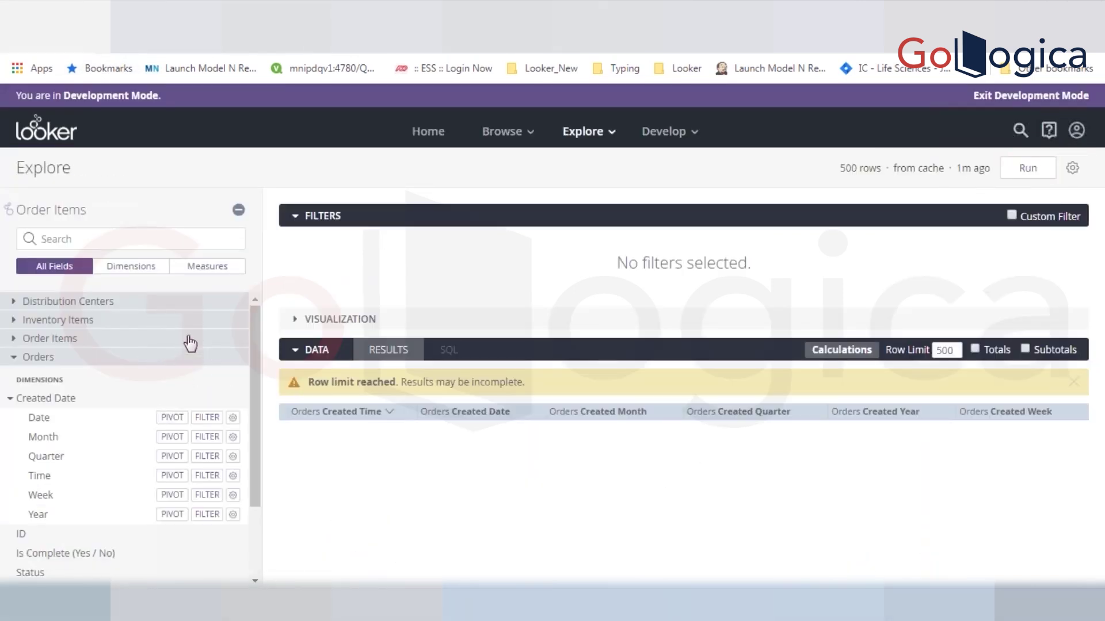
left_click(1072, 167)
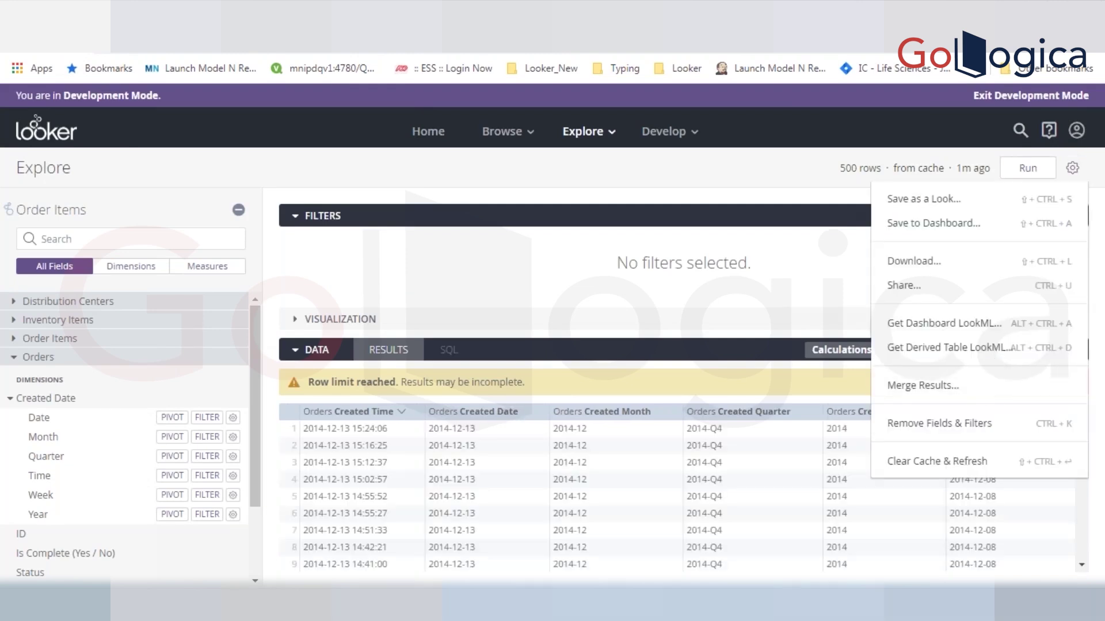
left_click(963, 424)
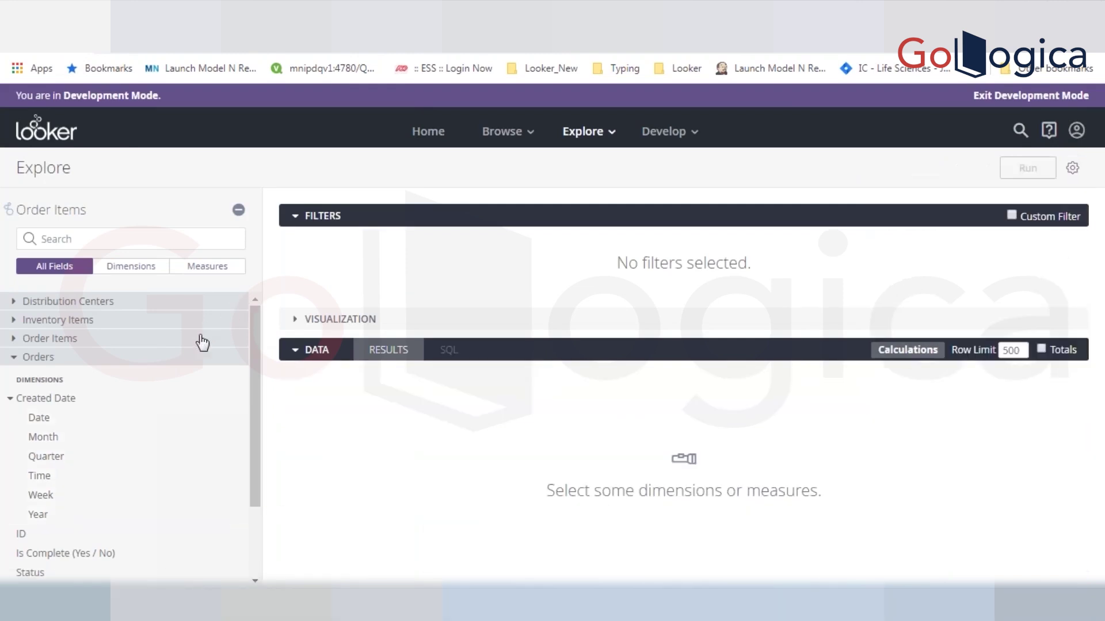
- Expand Order Items Created Date and add Month Num, Month Name and Created Month
left_click(203, 339)
left_click(69, 381)
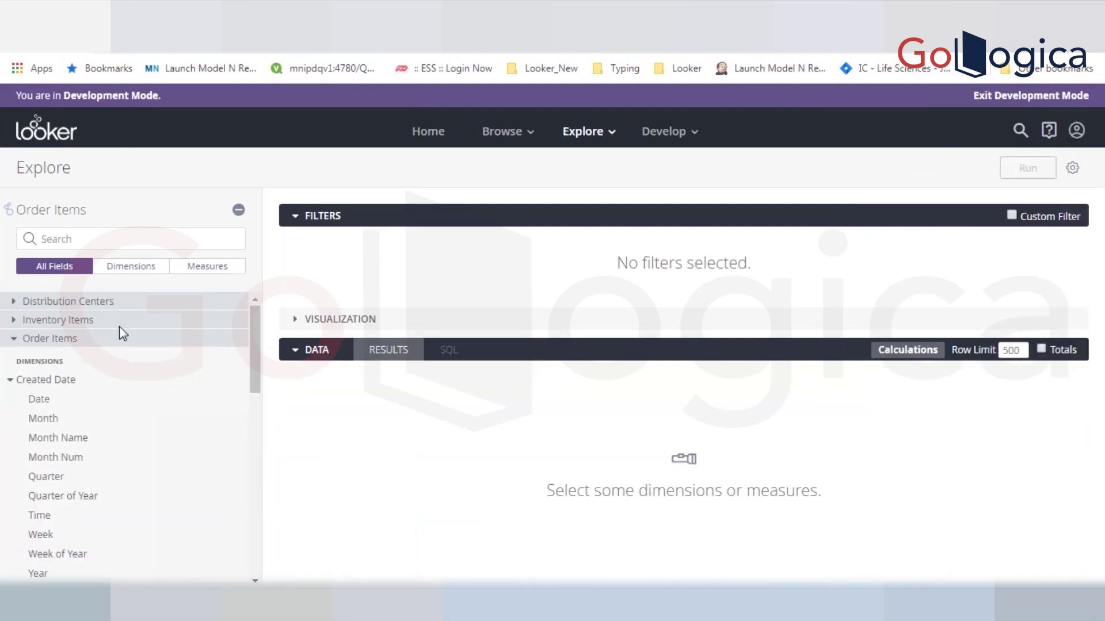
left_click_drag(251, 353, 257, 391)
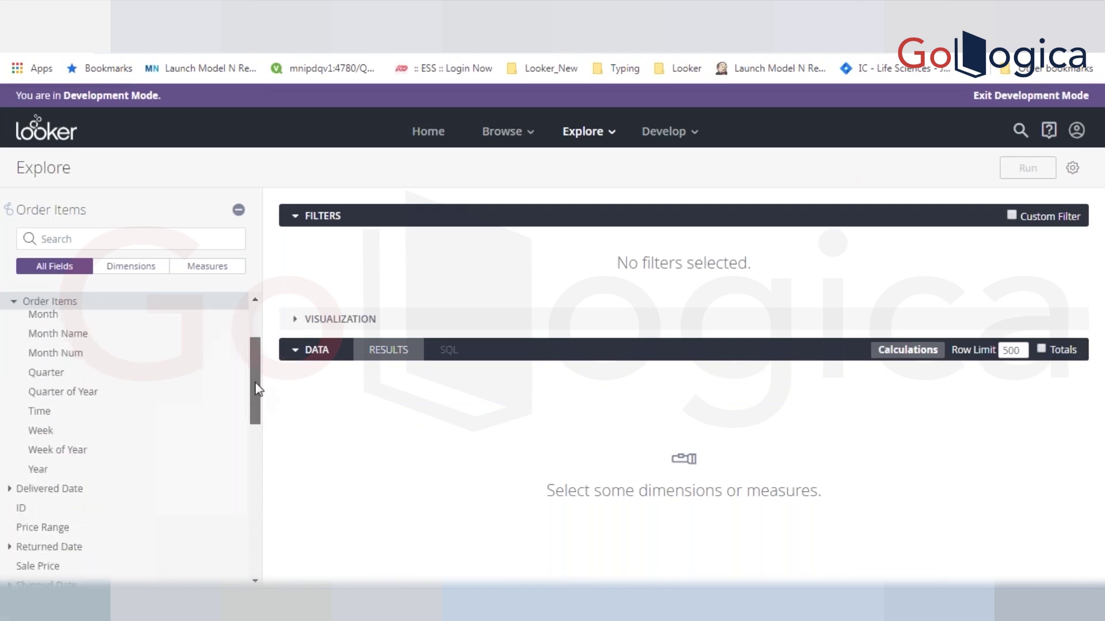
scroll(256, 345, "up", 2)
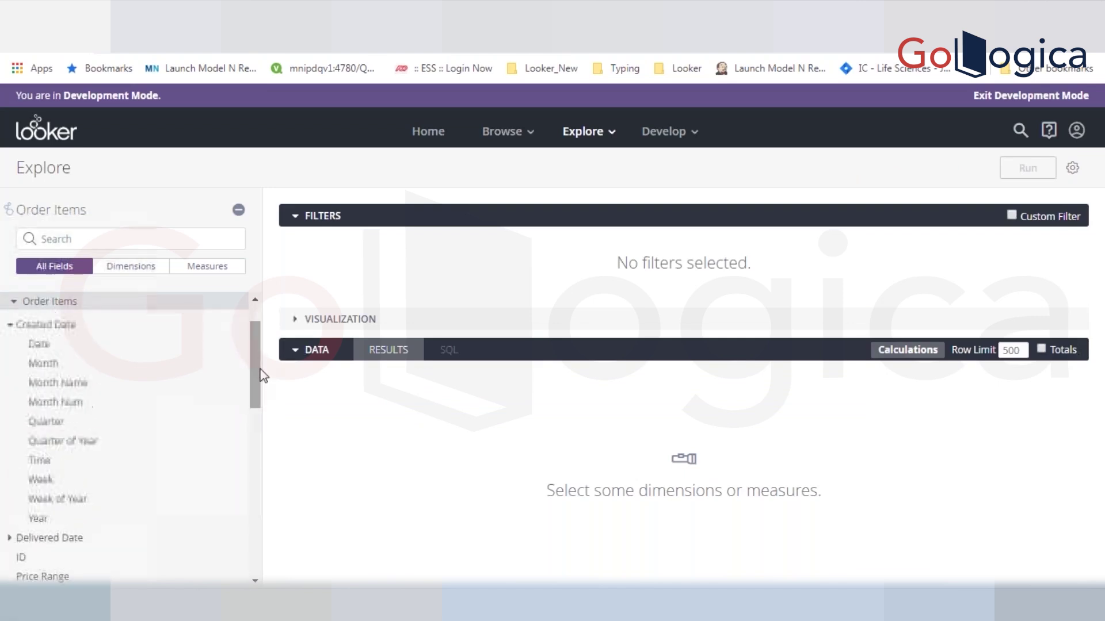
left_click(66, 402)
left_click(52, 382)
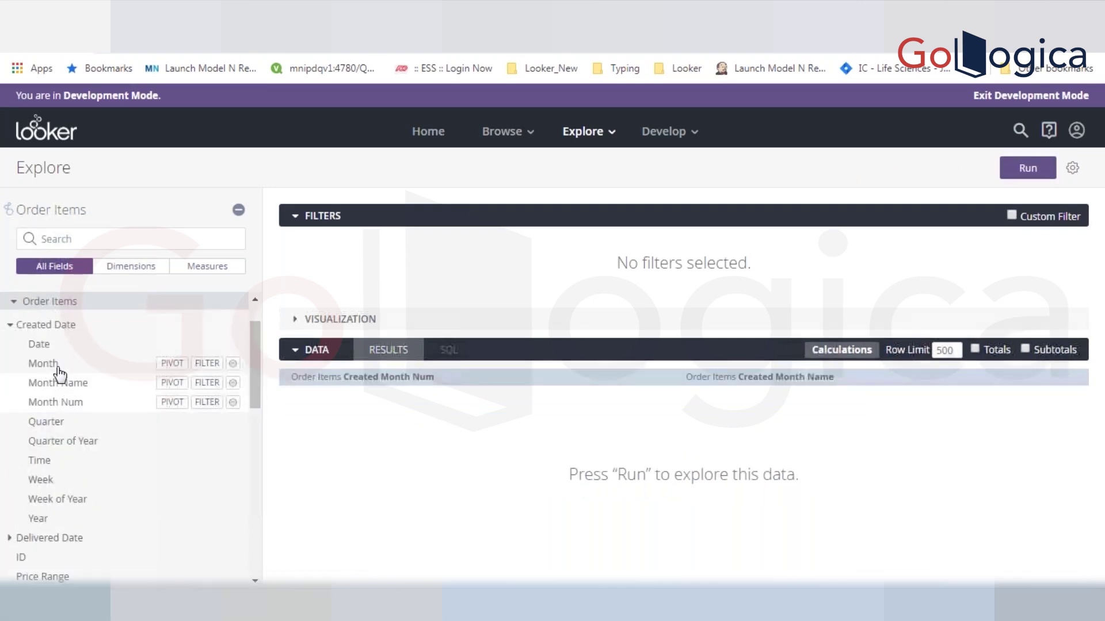
left_click(57, 365)
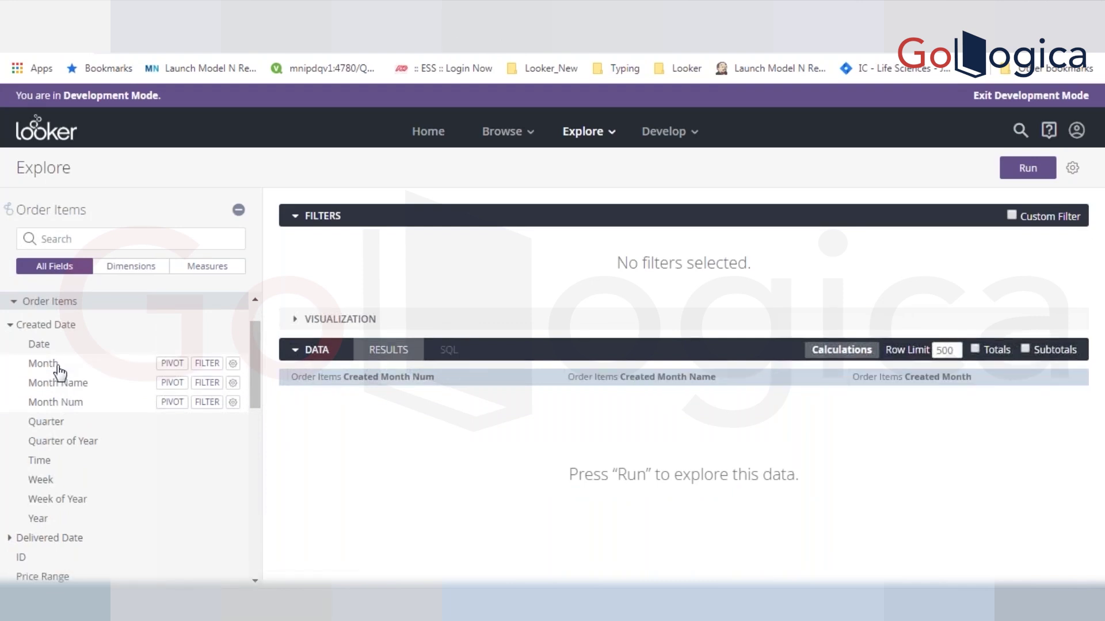
- Add Quarter of Year, Created Quarter, Created Week and Week of Year, then run the query
left_click(71, 442)
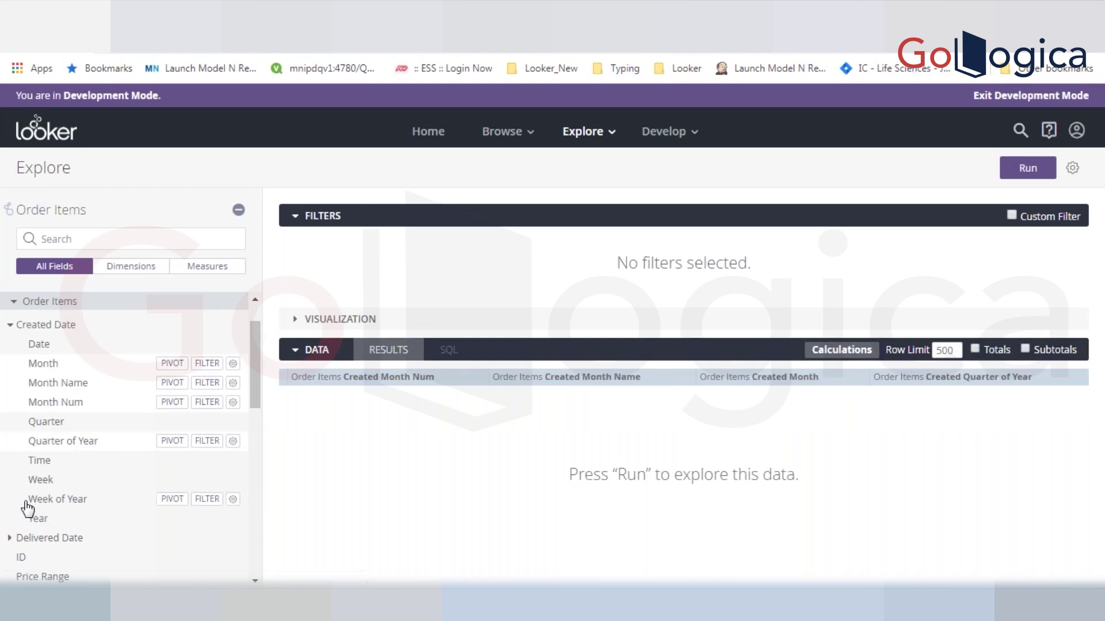
left_click(51, 428)
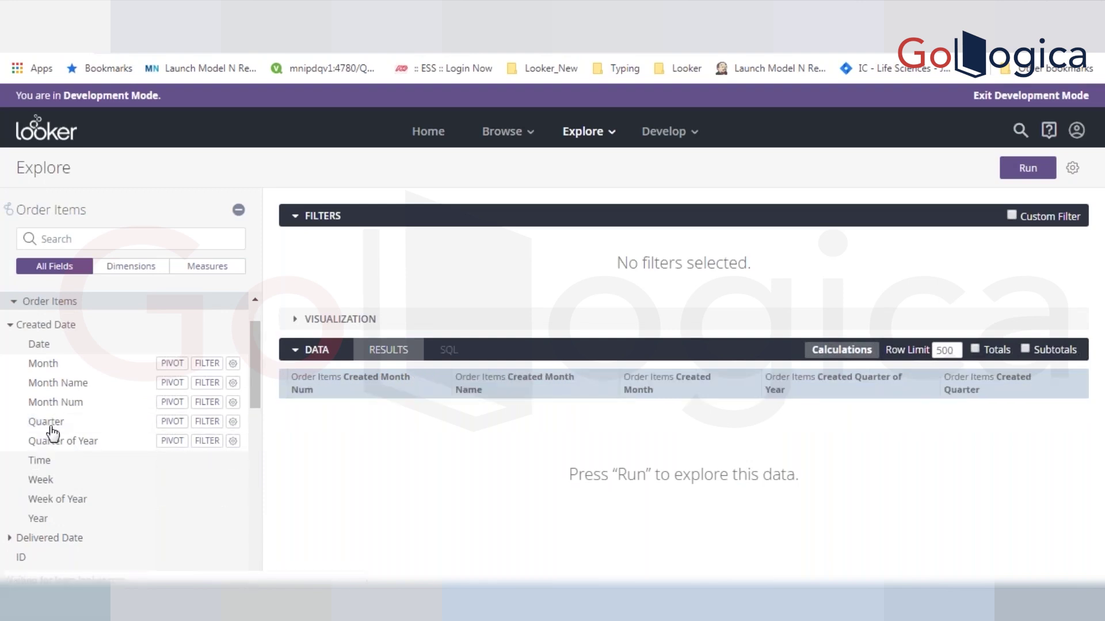
left_click(83, 500)
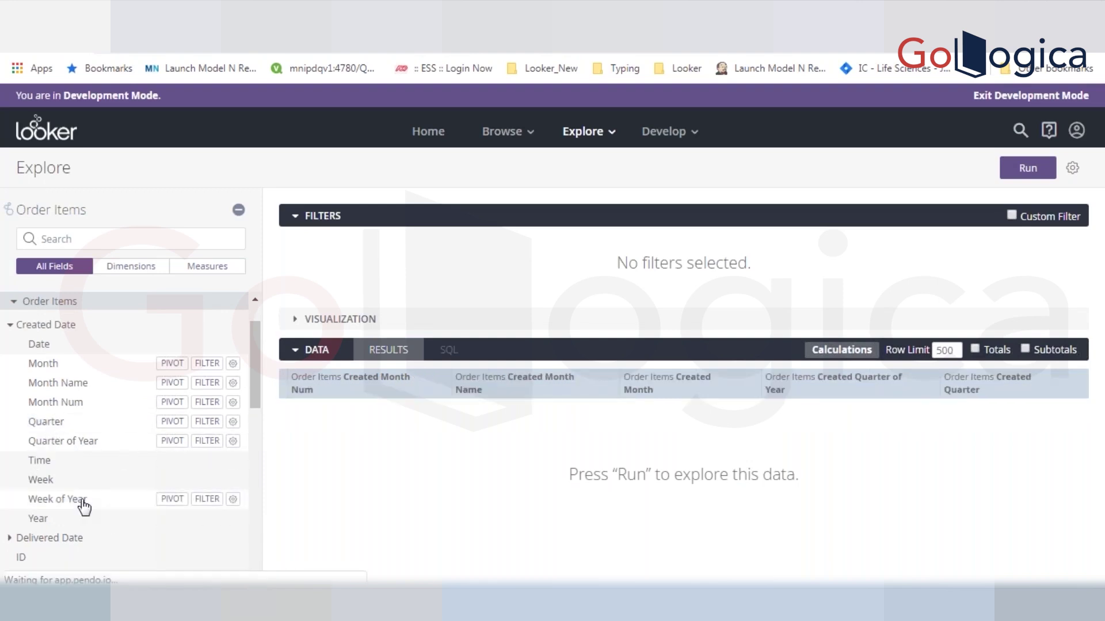
left_click(40, 480)
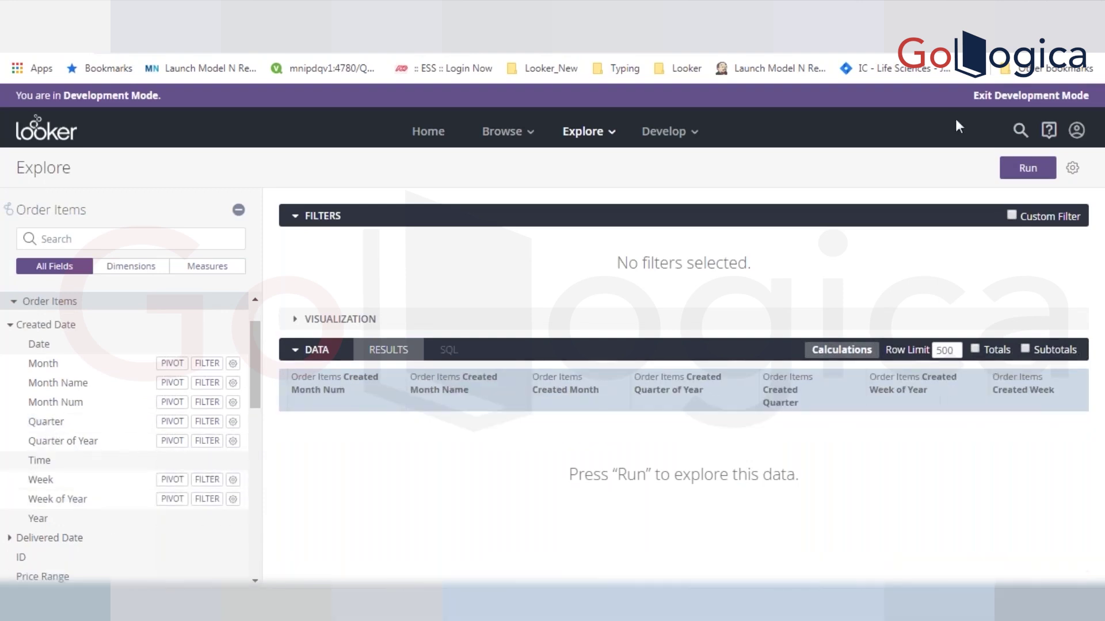
left_click(1019, 173)
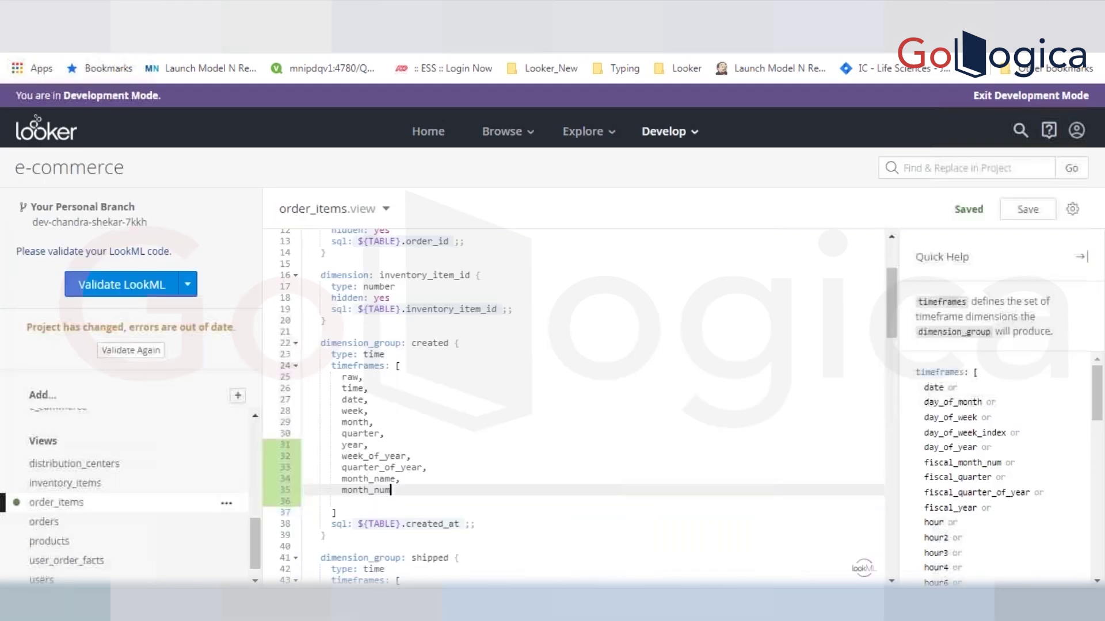
- Replace the created timeframes raw through month_num with just date and save the view
left_click(381, 343)
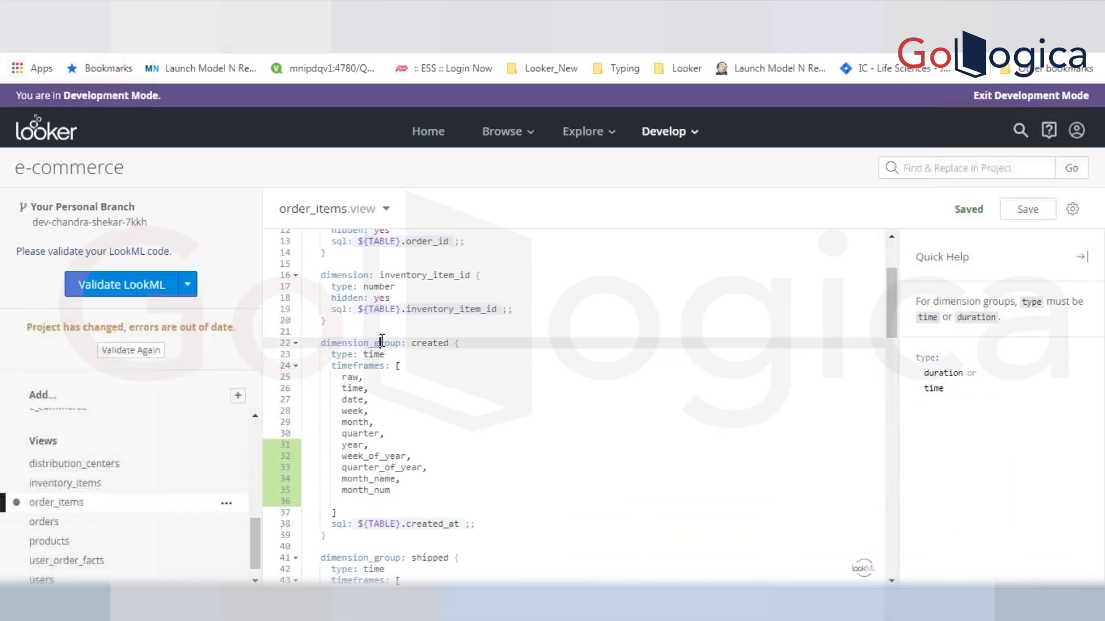
double_click(381, 343)
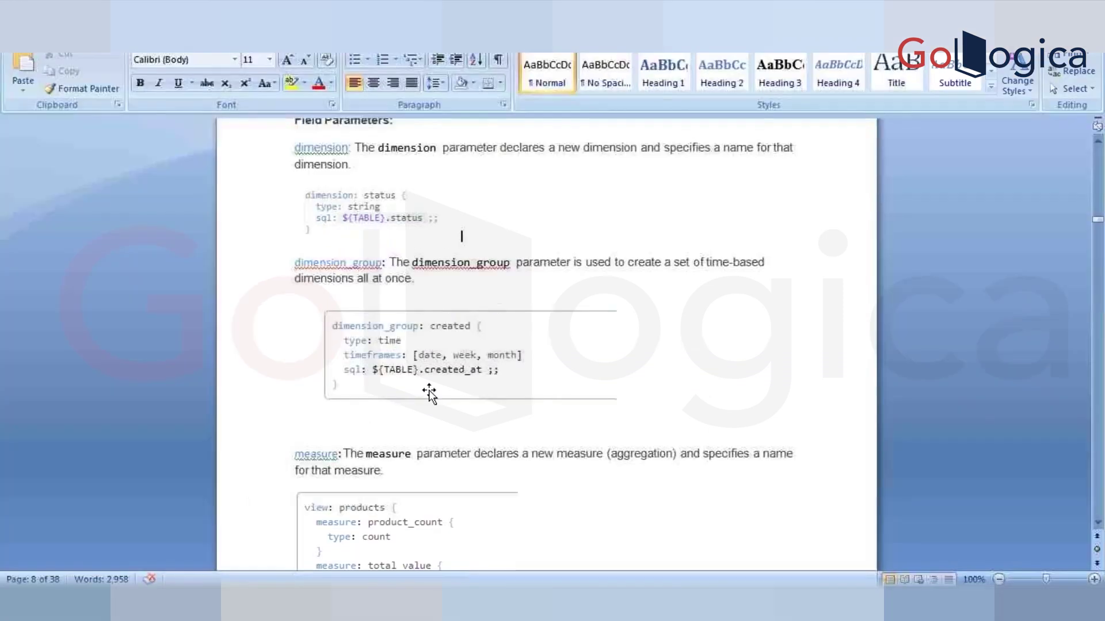
left_click(510, 345)
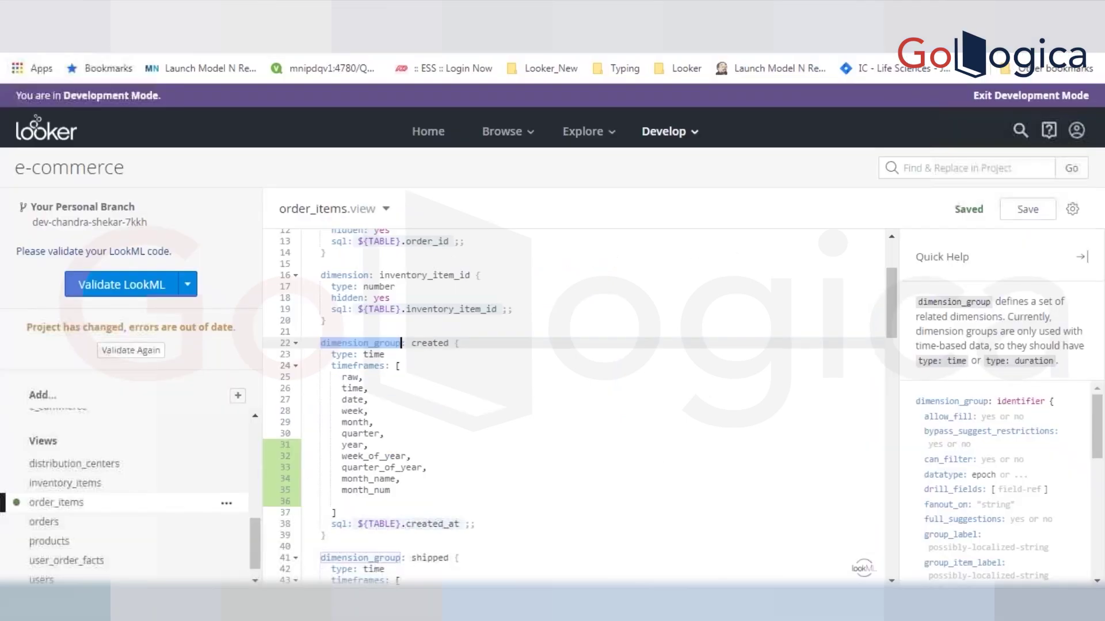
left_click_drag(344, 379, 424, 493)
key("ctrl+c")
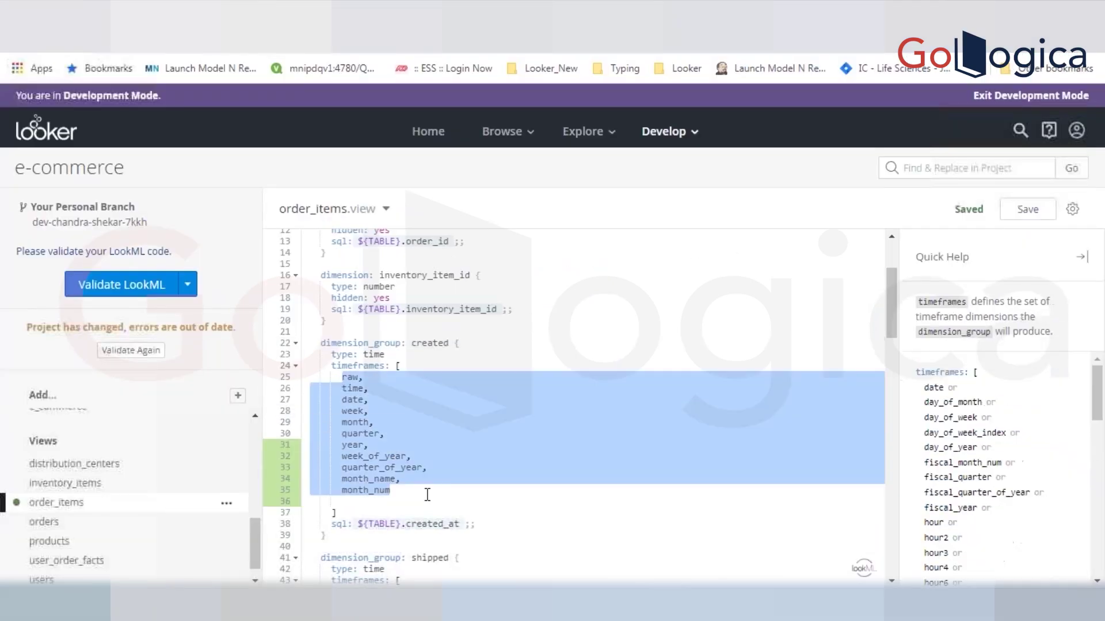
key("BackSpace")
type("da")
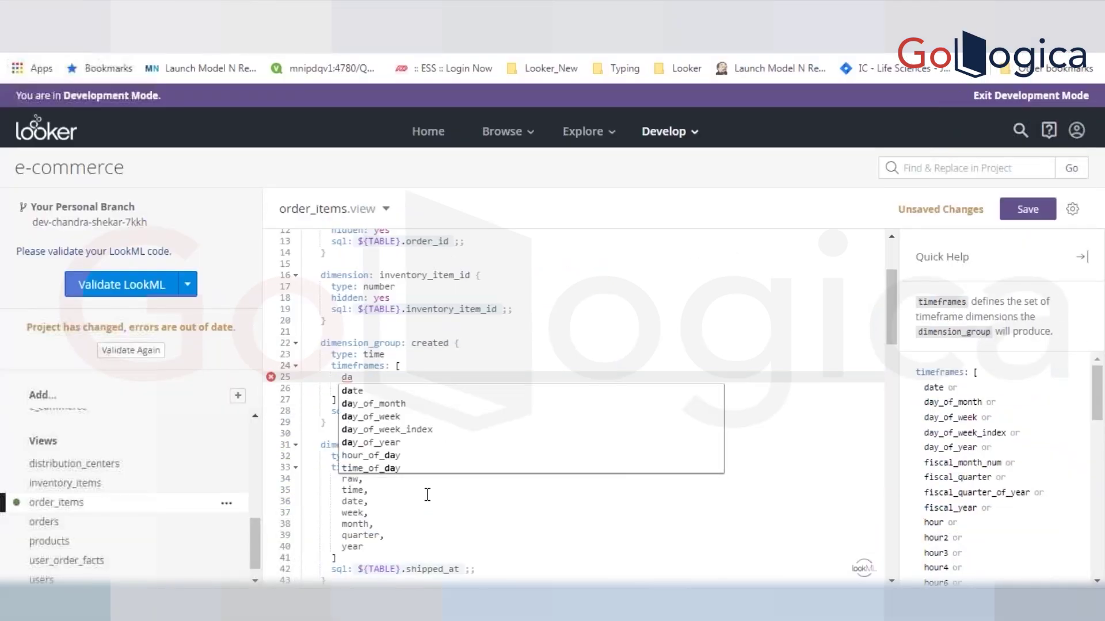
key("Return")
key("ctrl+s")
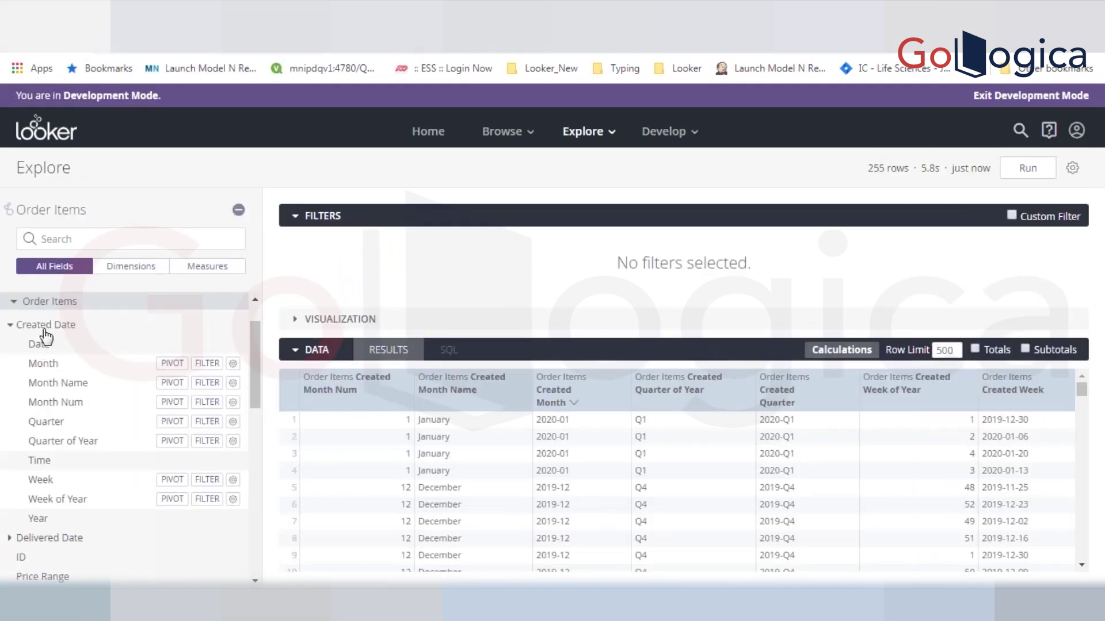
- Collapse, expand and re-collapse the Created Date field group to review its timeframes
left_click(45, 328)
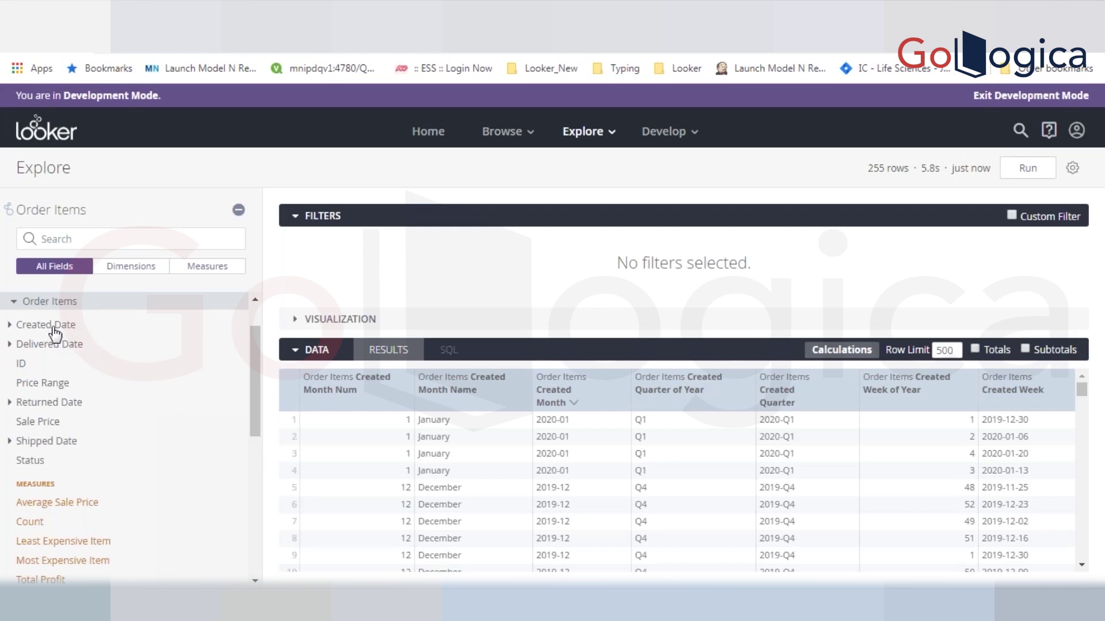
left_click(10, 329)
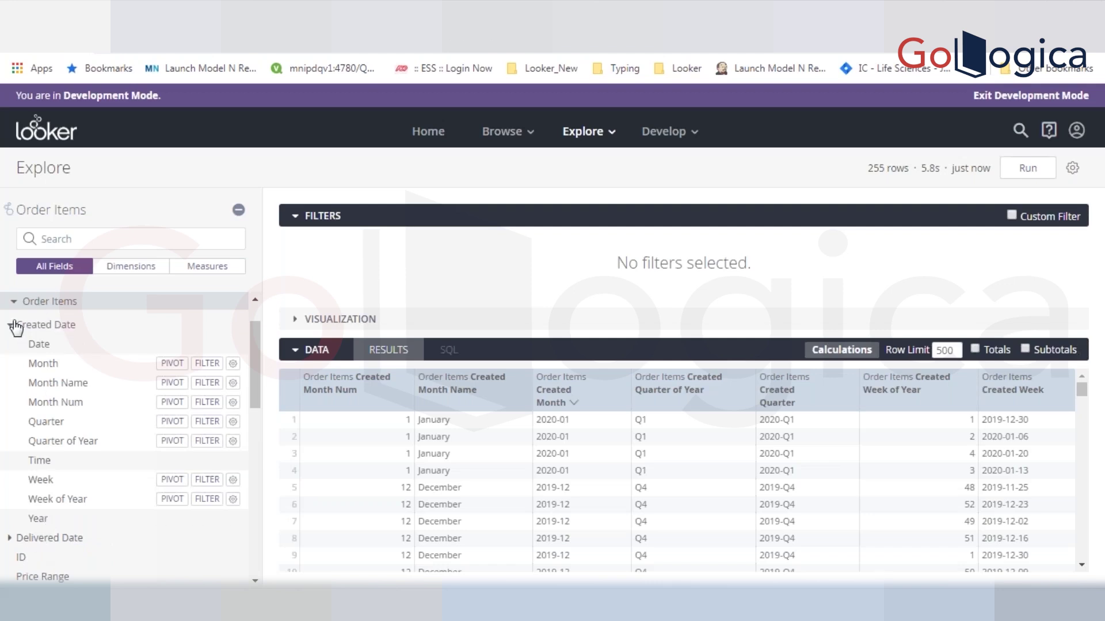
left_click(12, 325)
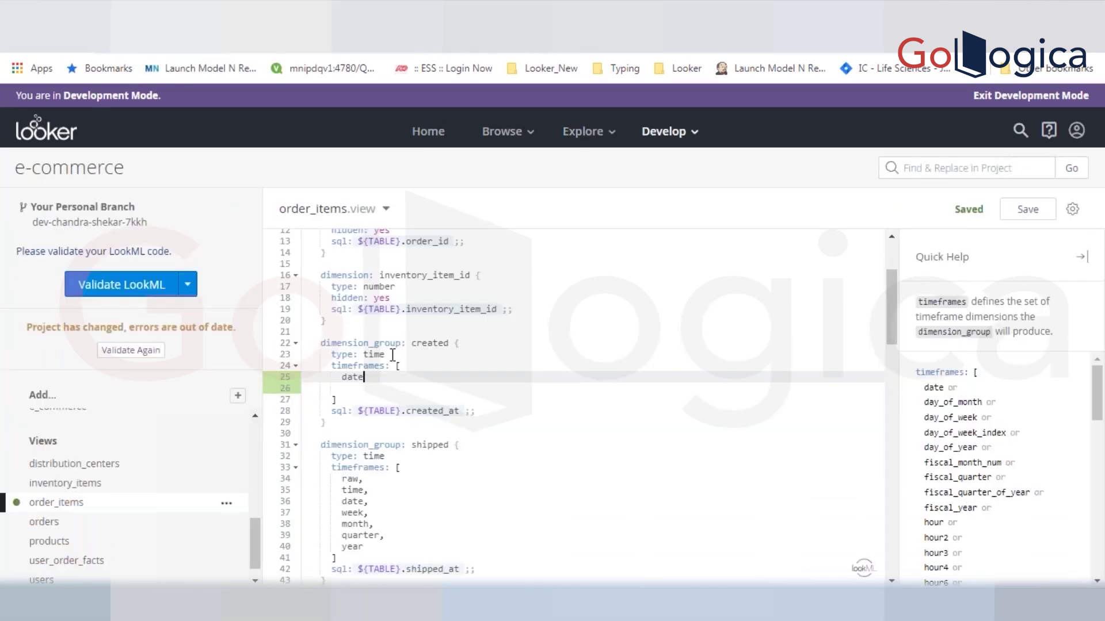
- Restore the eleven created timeframes, raw through month_num, save, and switch to the Word notes
key("BackSpace")
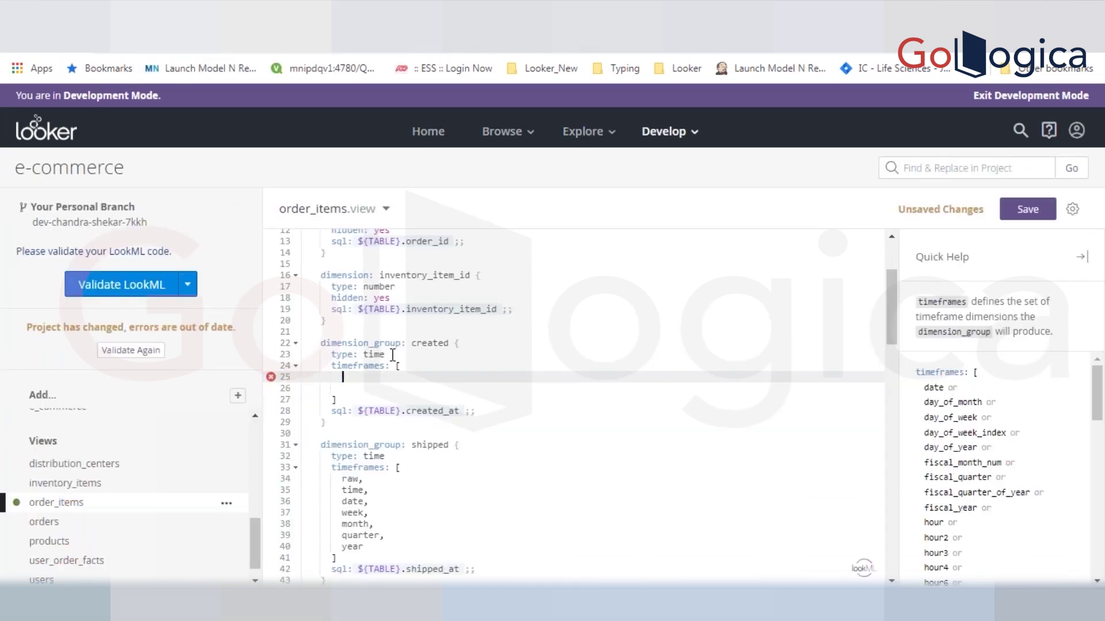
key("ctrl+v")
key("ctrl+s")
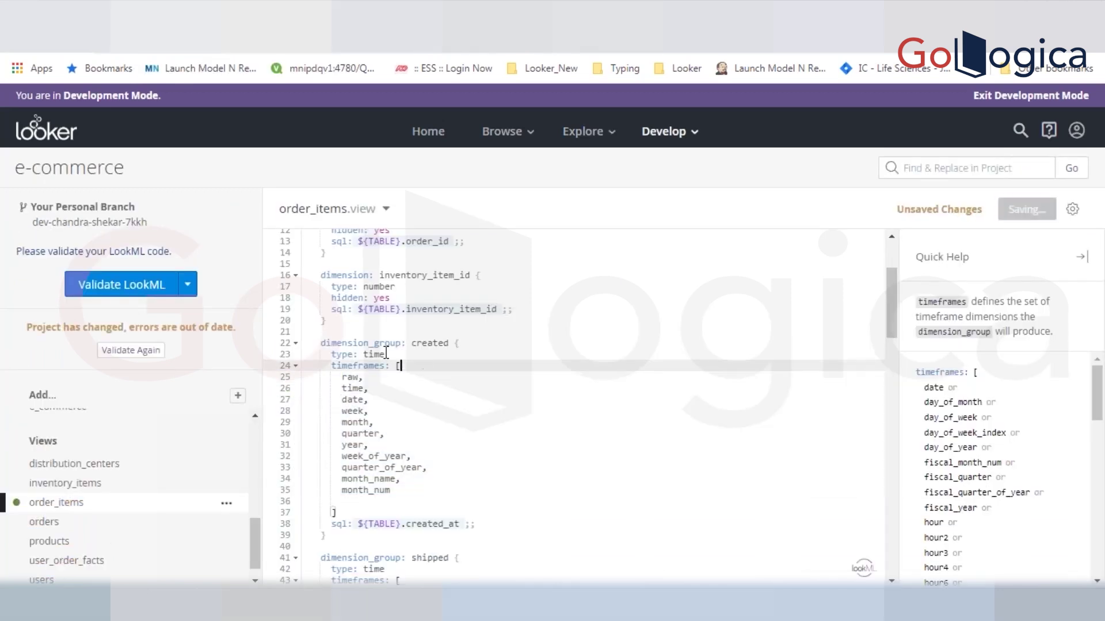
double_click(360, 342)
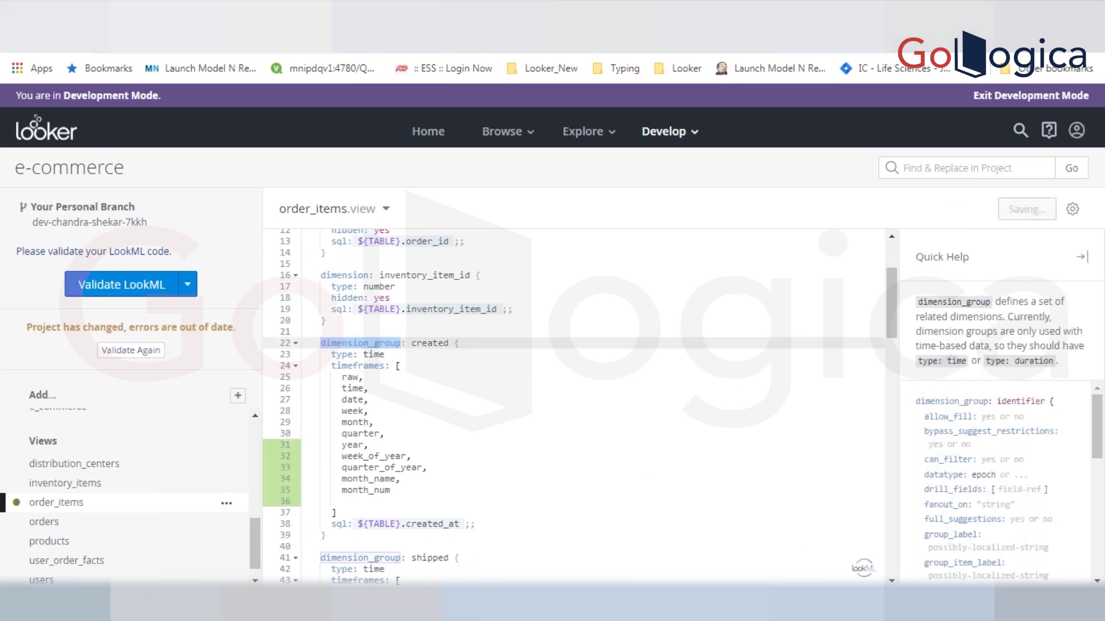
key("alt+Tab")
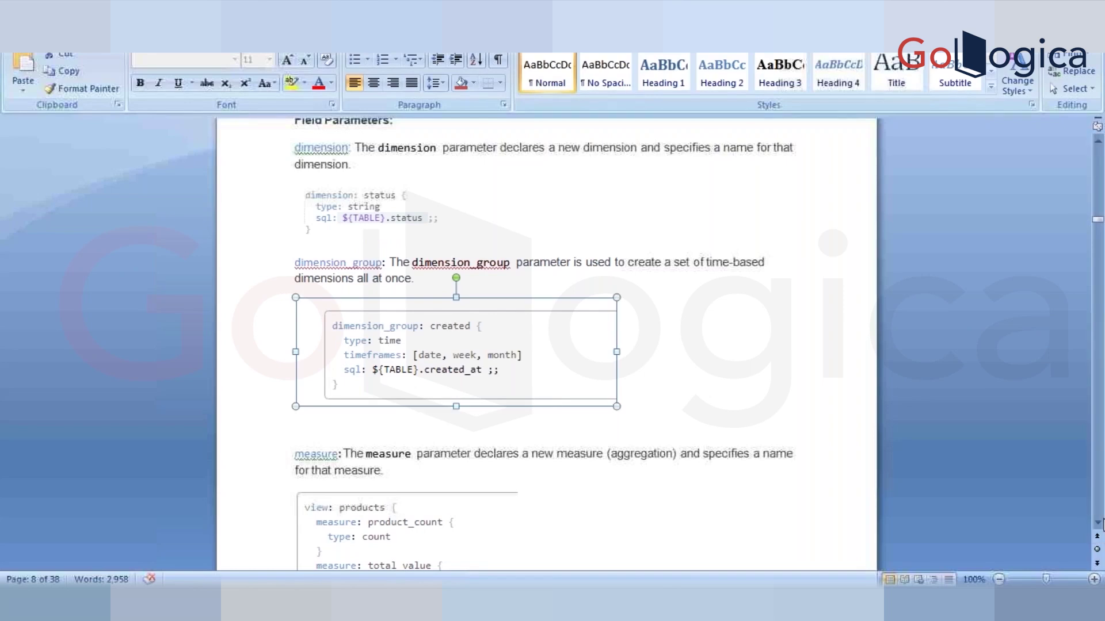
- Read the Word notes on measures, latitude/longitude and custom dimensions, then return to order_items.view
left_click(1098, 522)
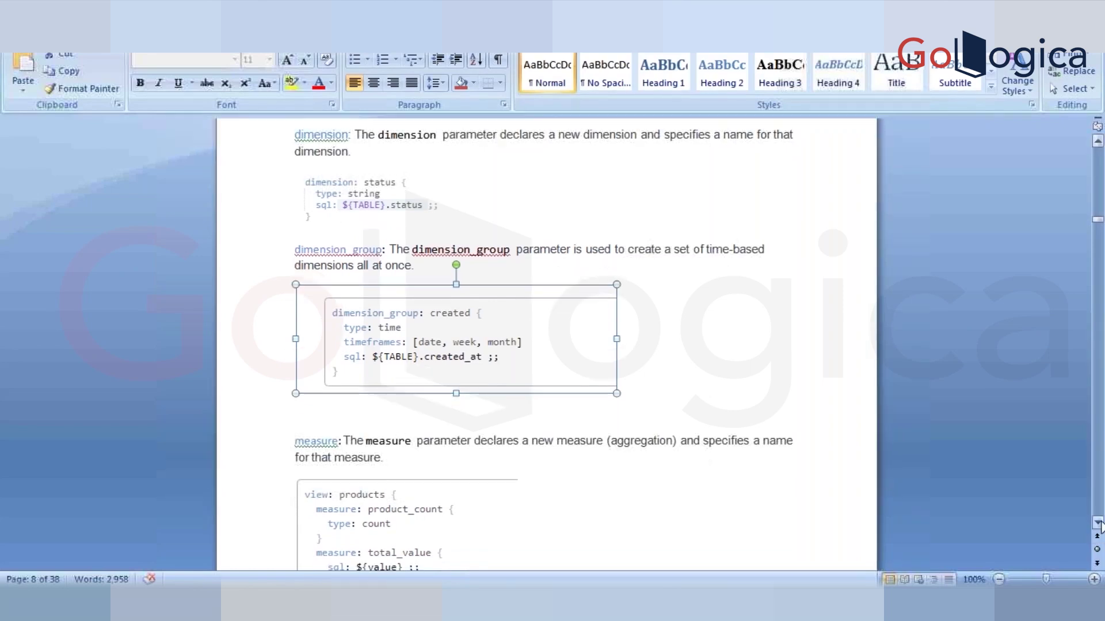
scroll(1098, 522, "down", 6)
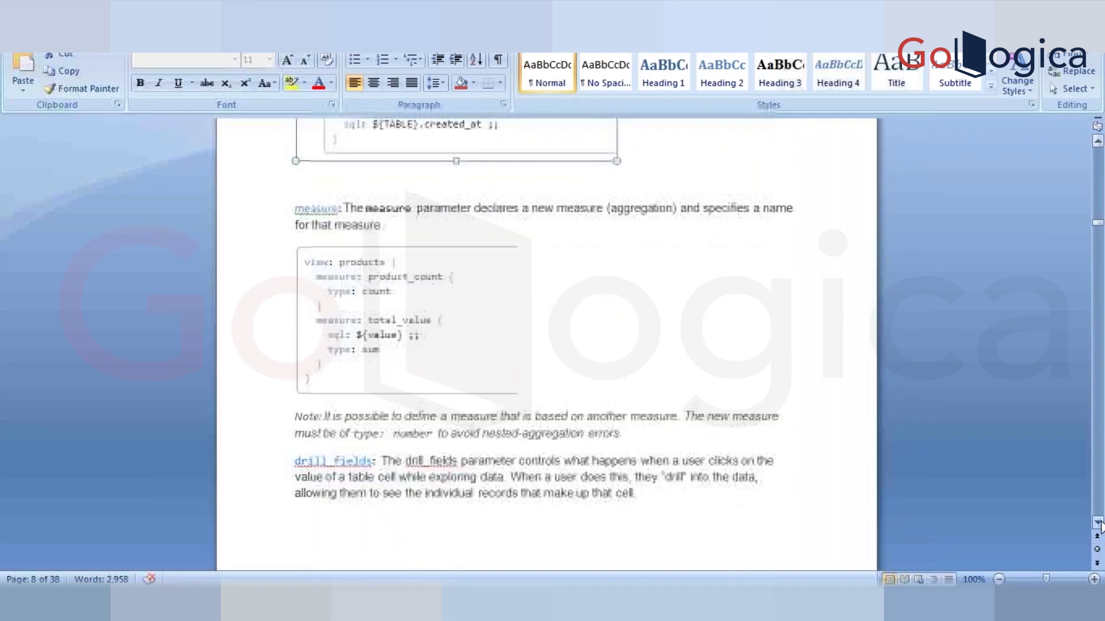
left_click(1097, 522)
left_click(363, 205)
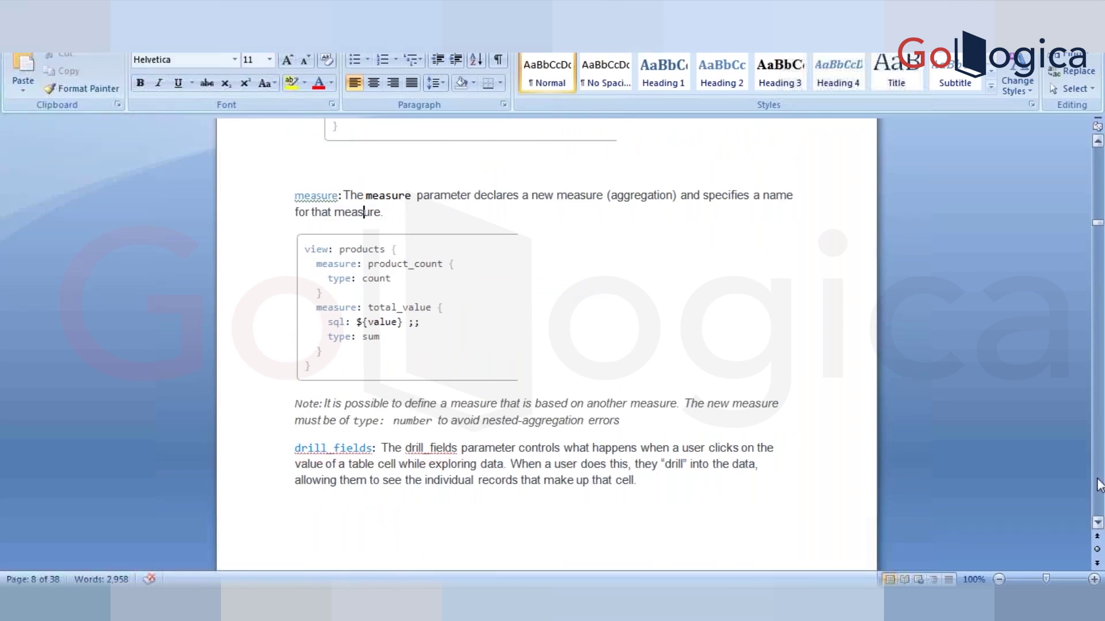
key("Page_Down")
key("Page_Down")
key("Page_Down")
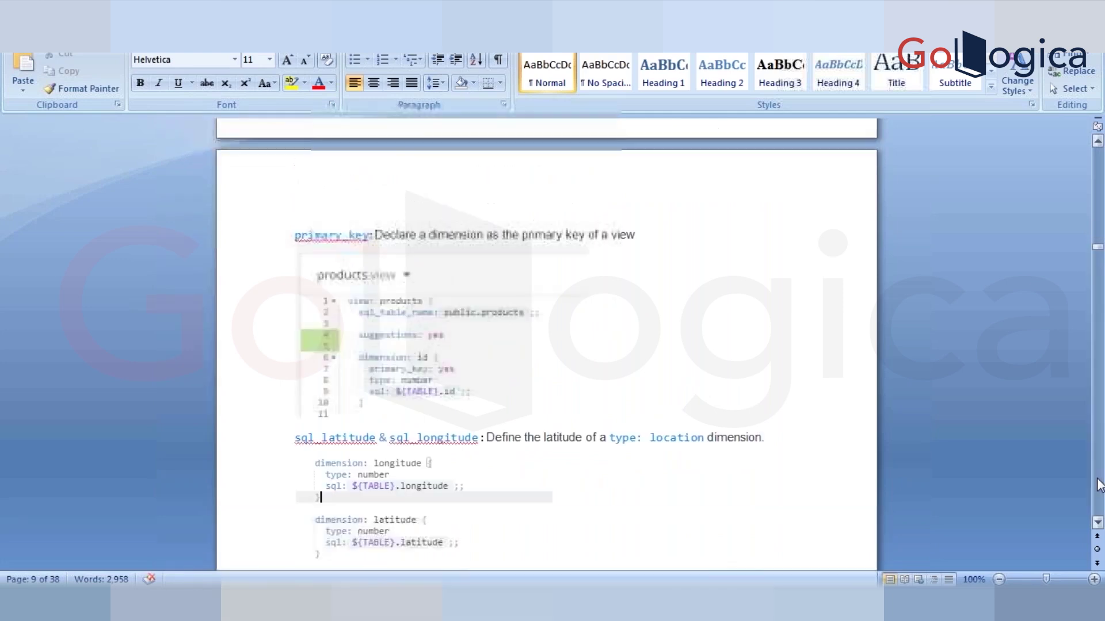
key("Page_Down")
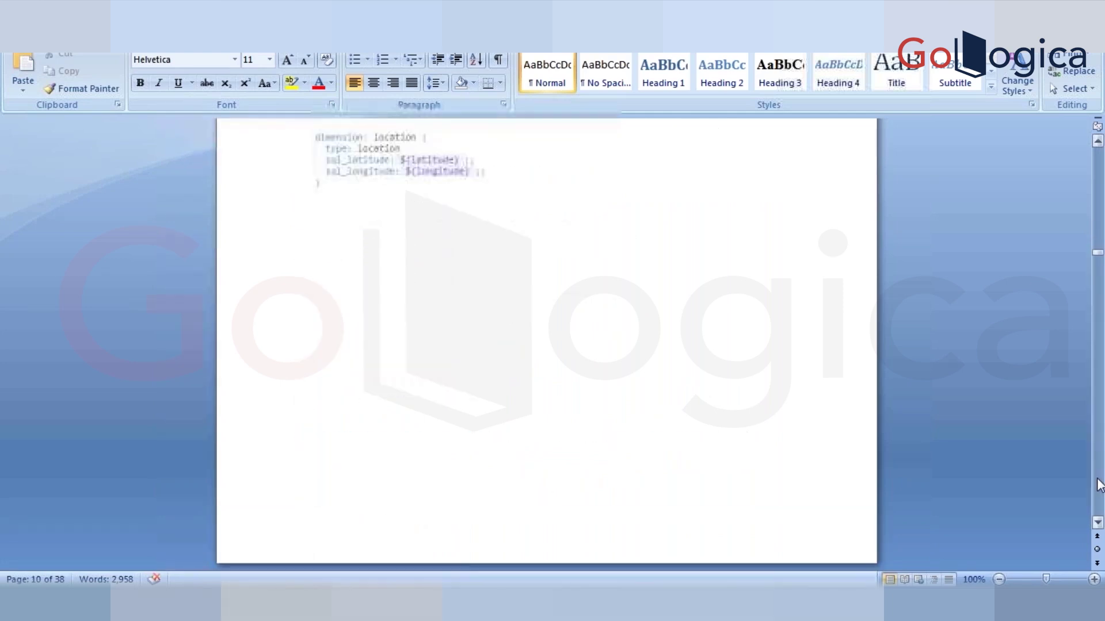
left_click(1098, 485)
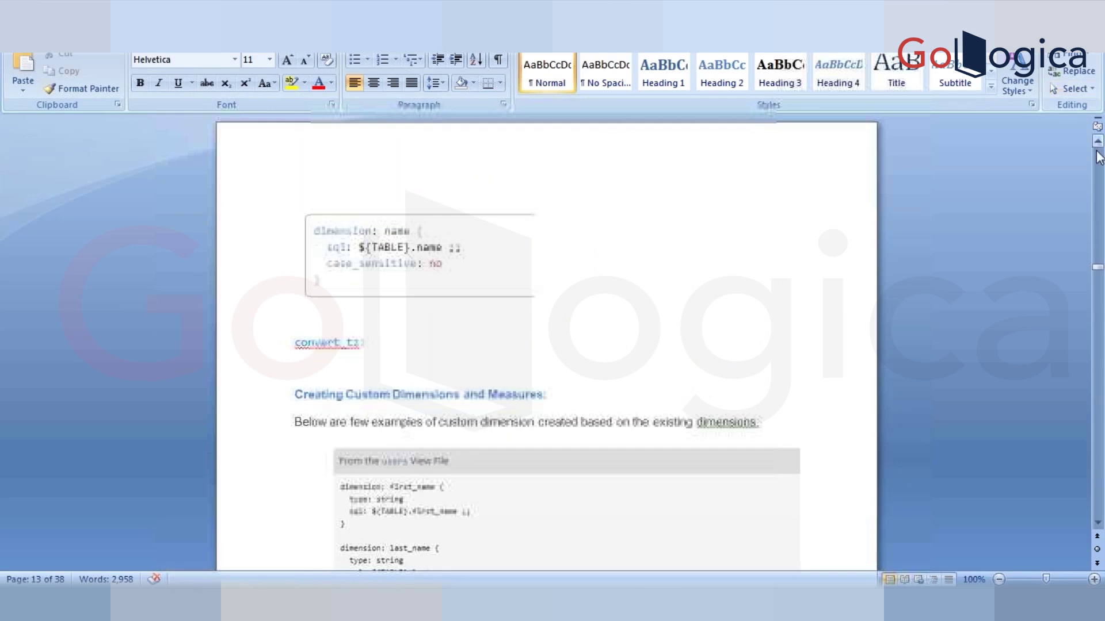
scroll(698, 311, "up", 20)
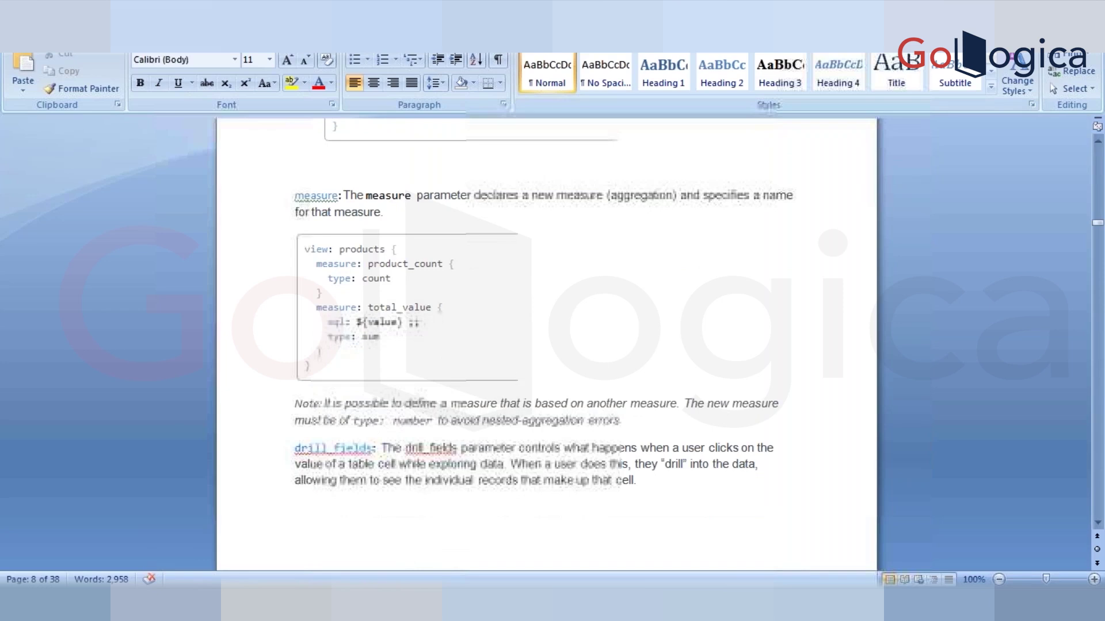
key("alt+Tab")
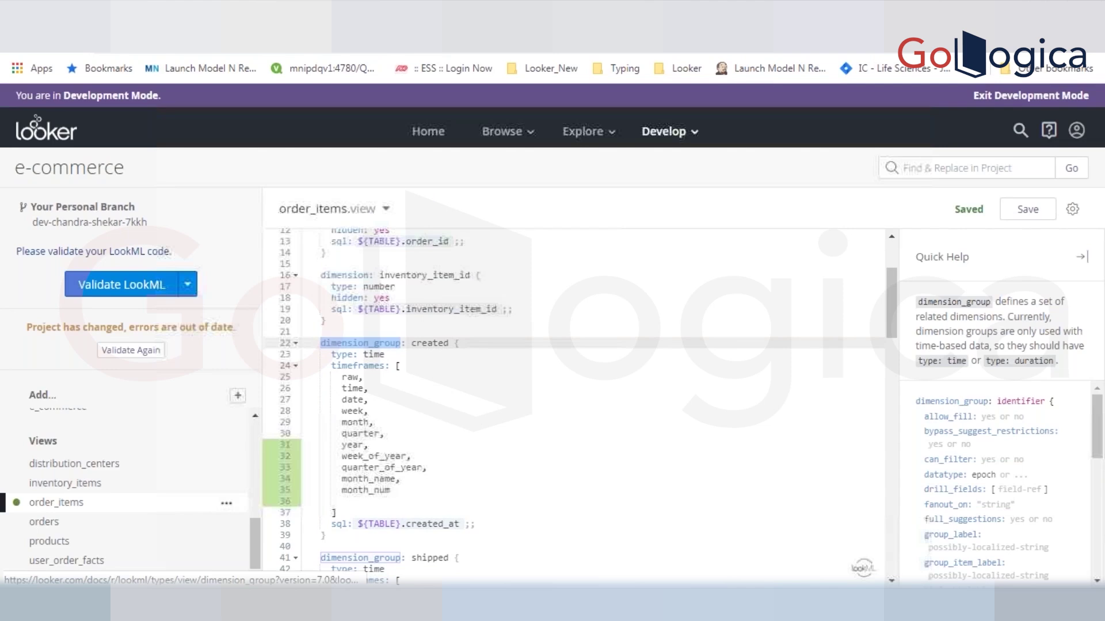
scroll(896, 520, "down", 18)
scroll(896, 520, "down", 1)
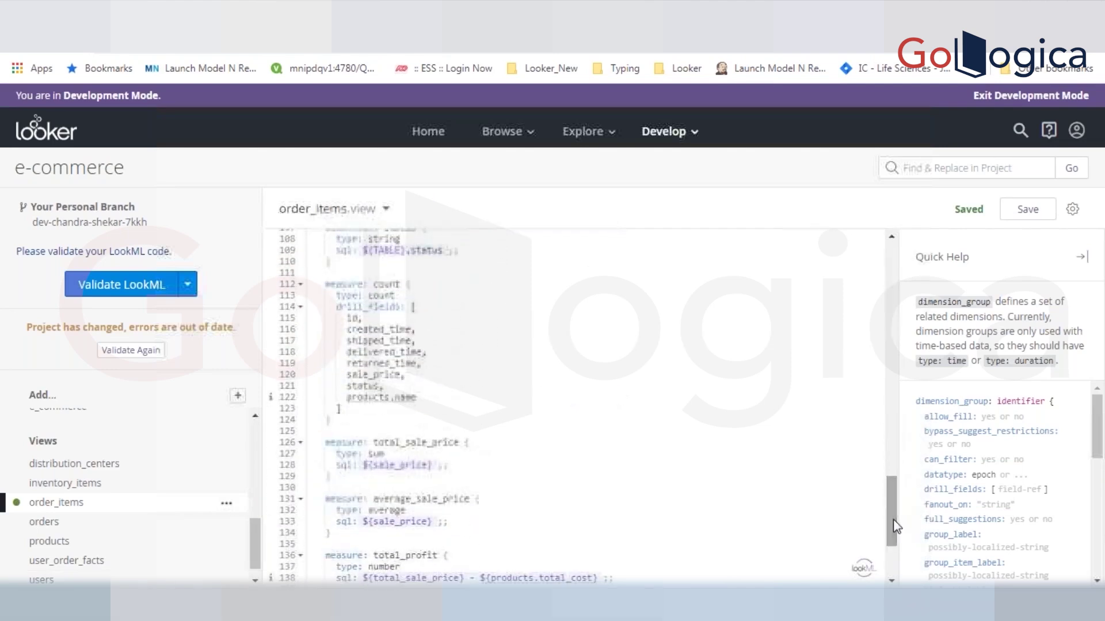
left_click(341, 425)
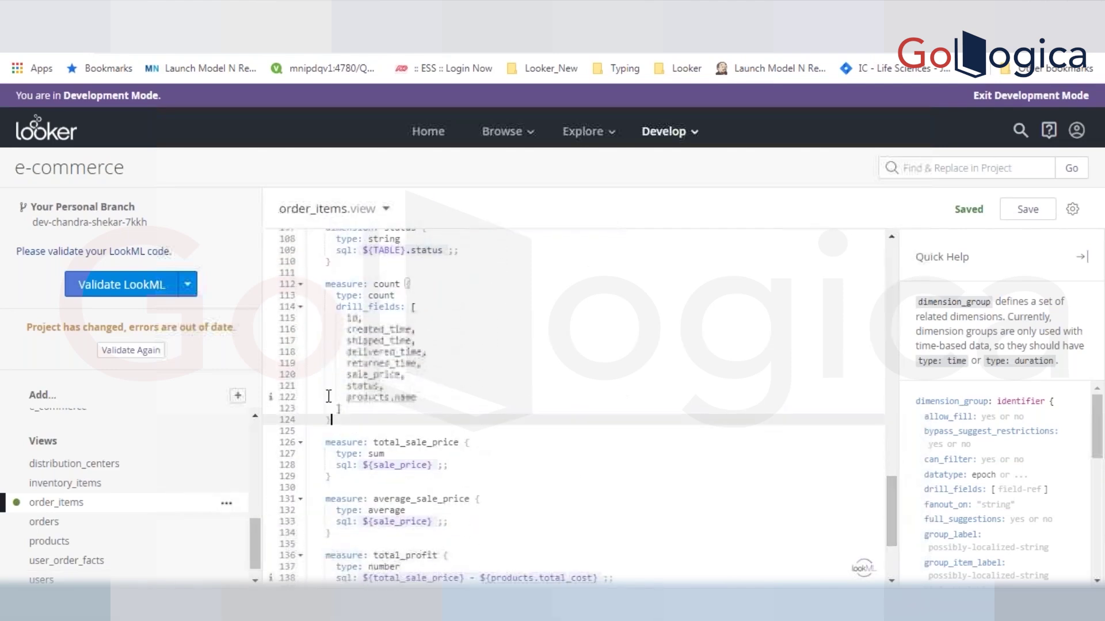
key("shift+Up")
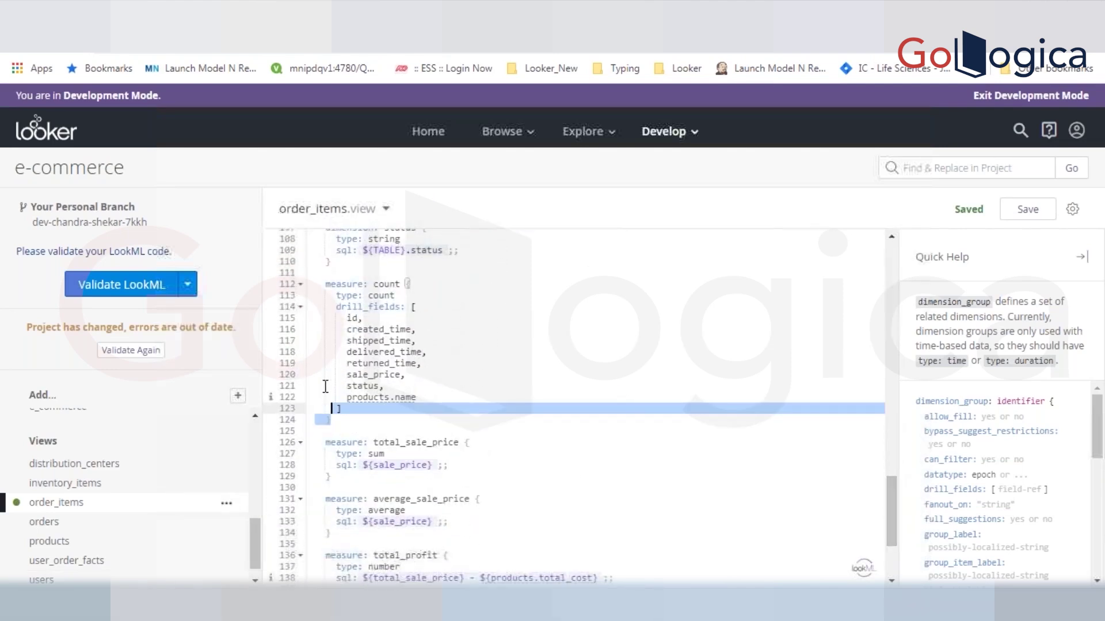
left_click(316, 363, "shift")
key("shift+Up")
key("shift+Up")
key("shift+Up")
key("shift+Up")
key("shift+Up")
key("shift+Up")
key("shift+Up")
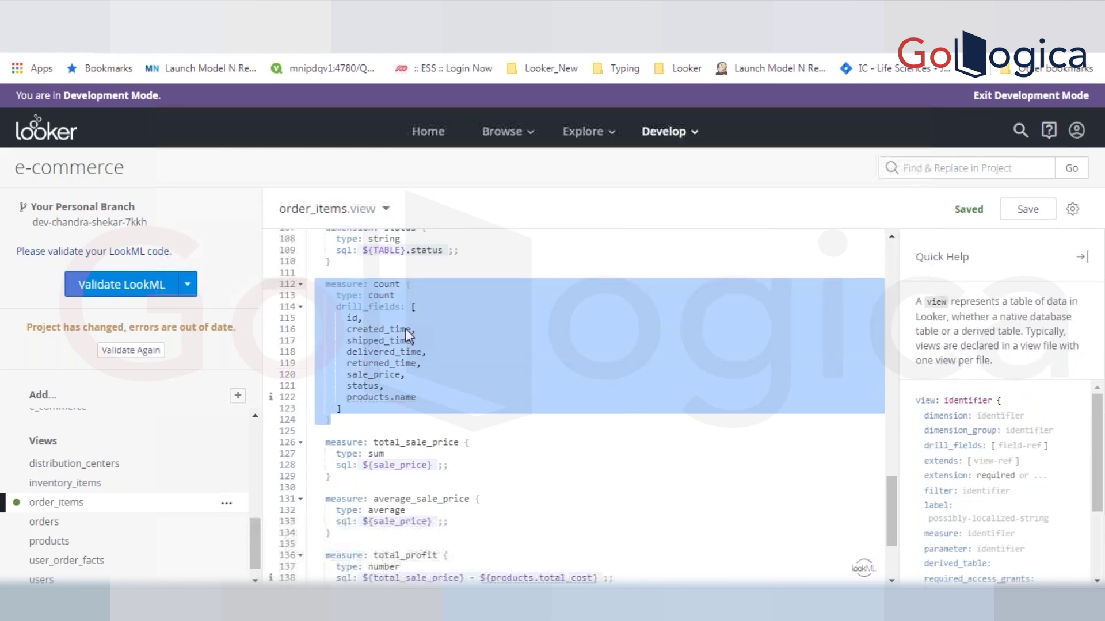
left_click(358, 319)
left_click(473, 395, "shift")
key("BackSpace")
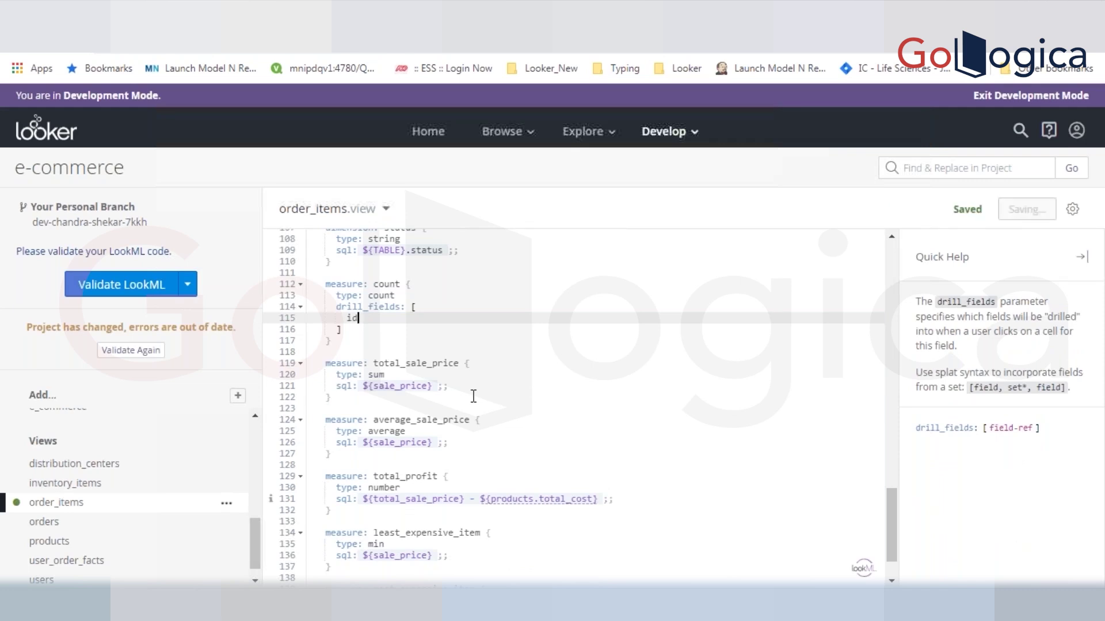
left_click_drag(349, 343, 318, 282)
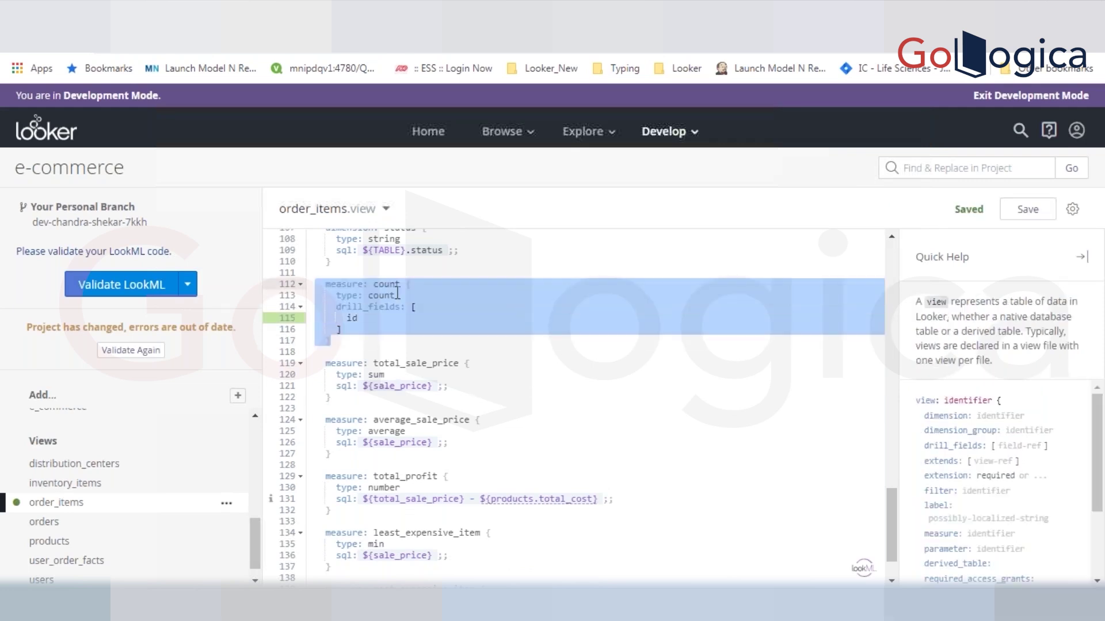
left_click(407, 403)
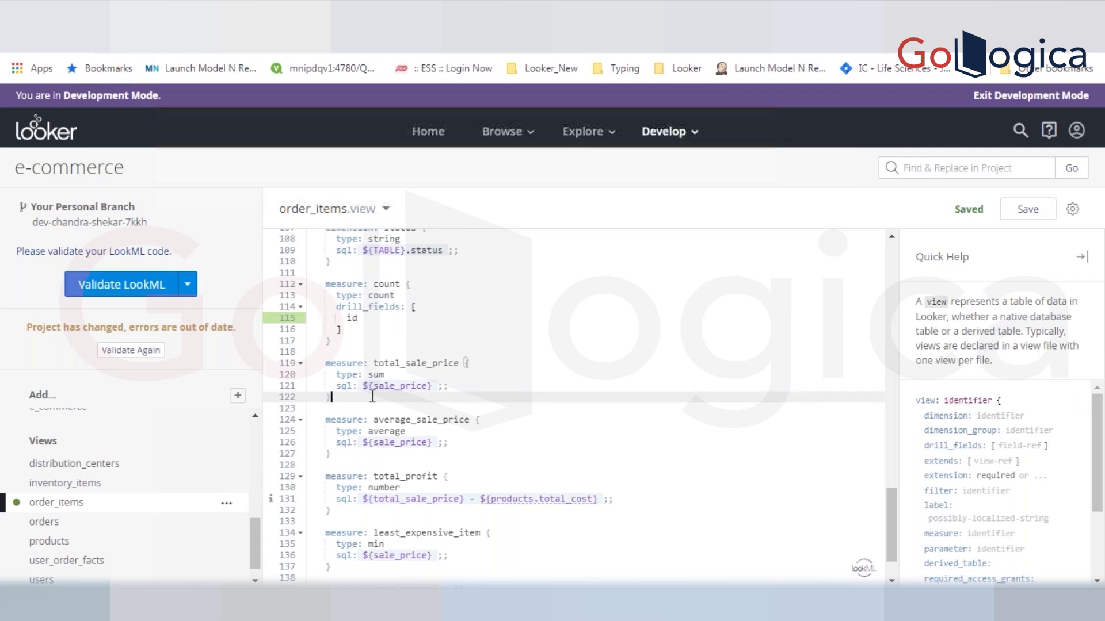
- Add a new measure named total_sale_price2 below total_sale_price and save
key("Return")
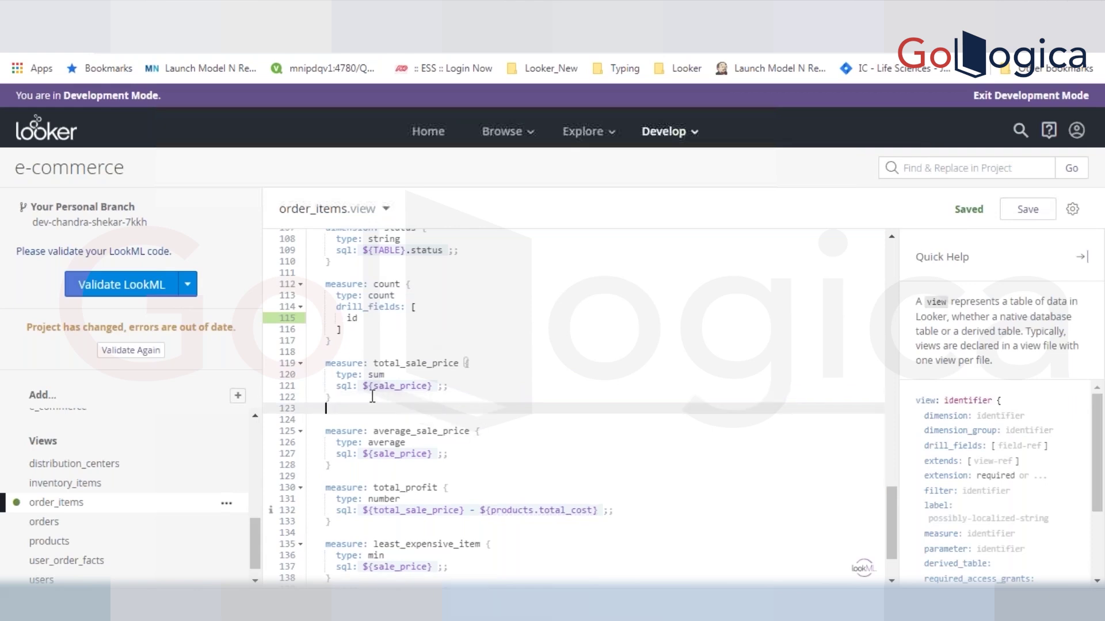
key("Return")
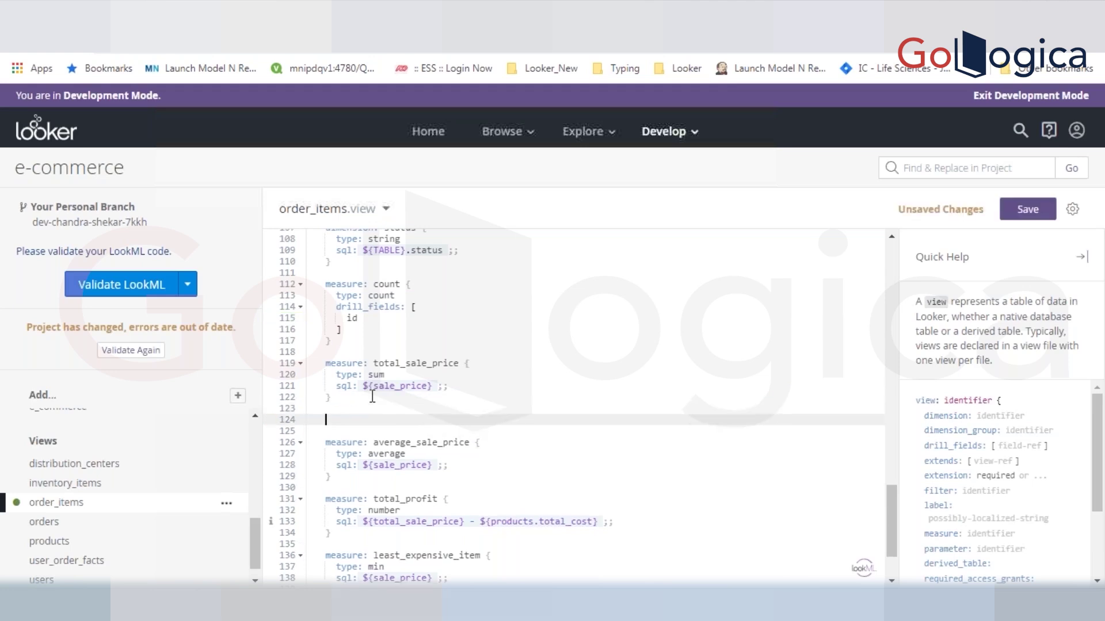
type("mea")
left_click(364, 427)
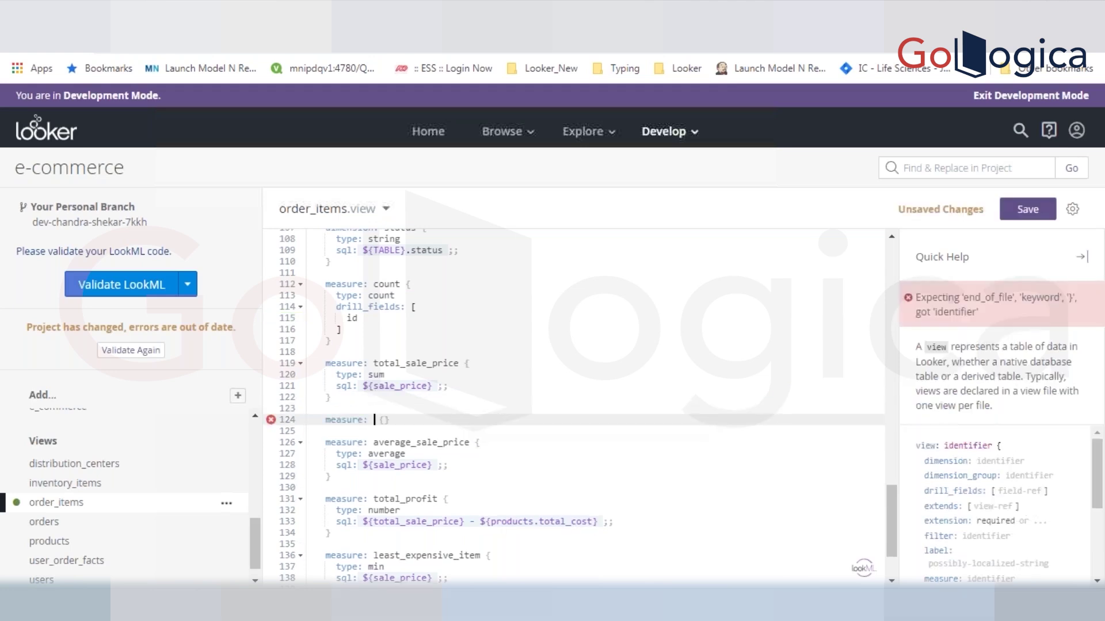
type("total")
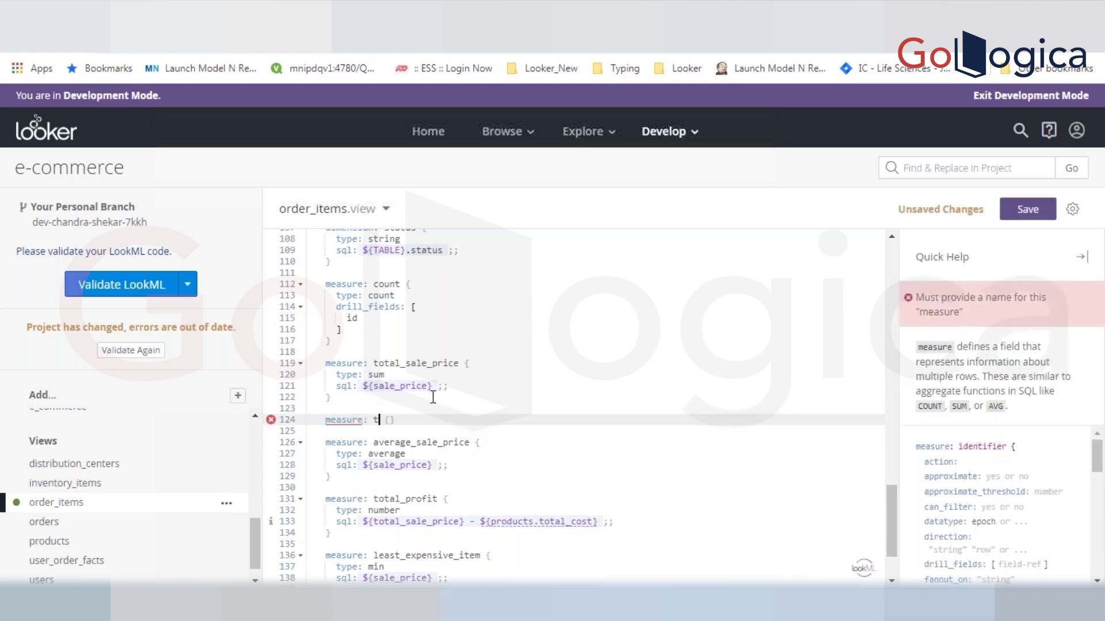
type("_sale")
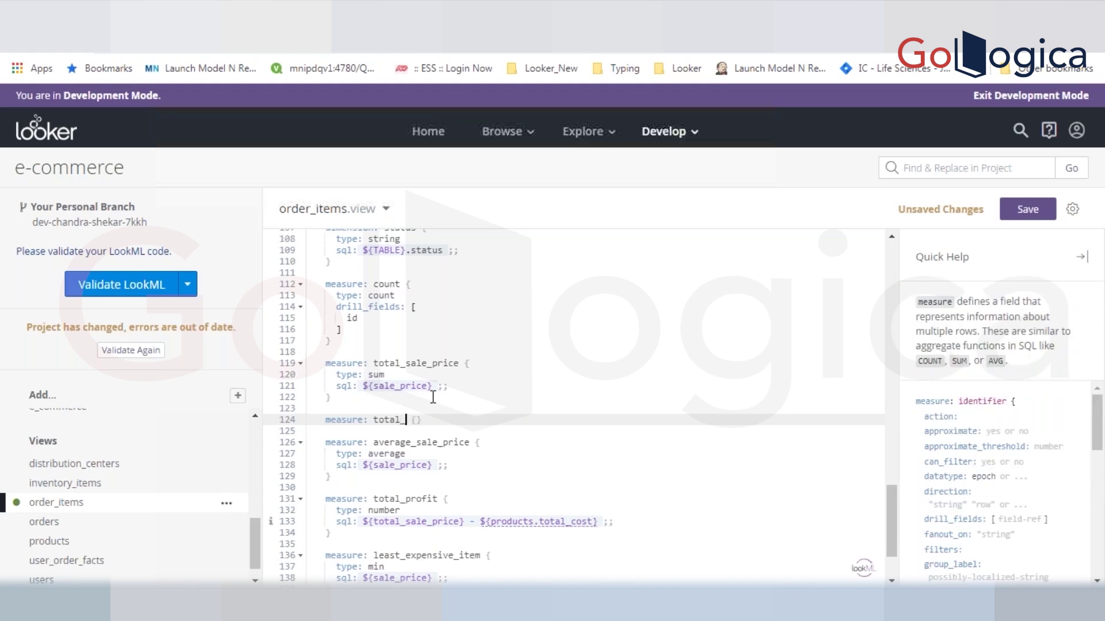
type("_price2")
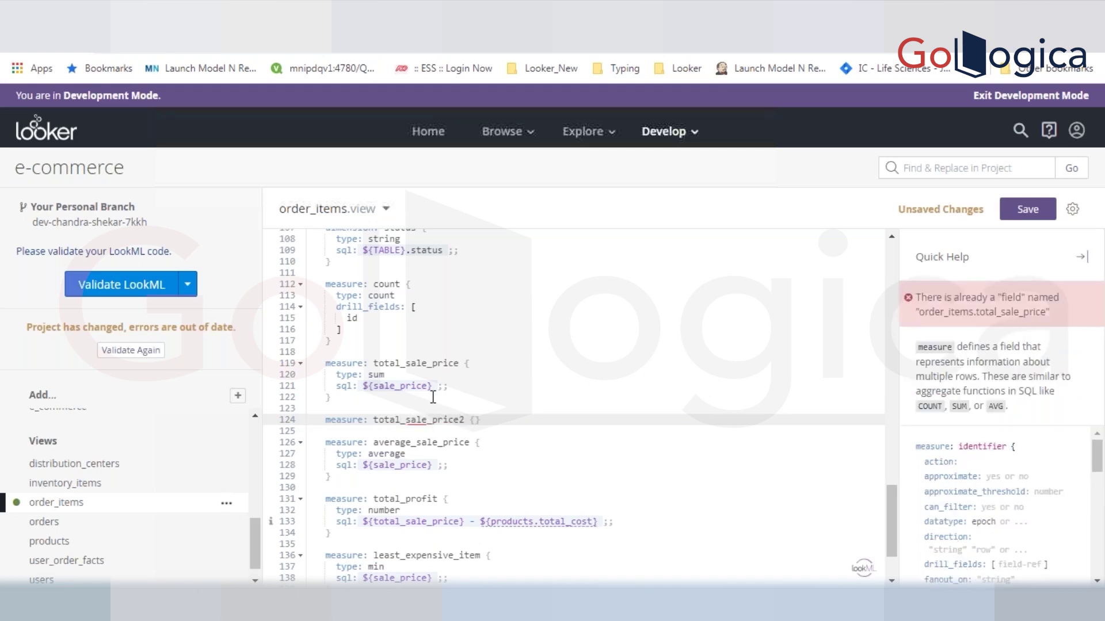
key("ctrl+s")
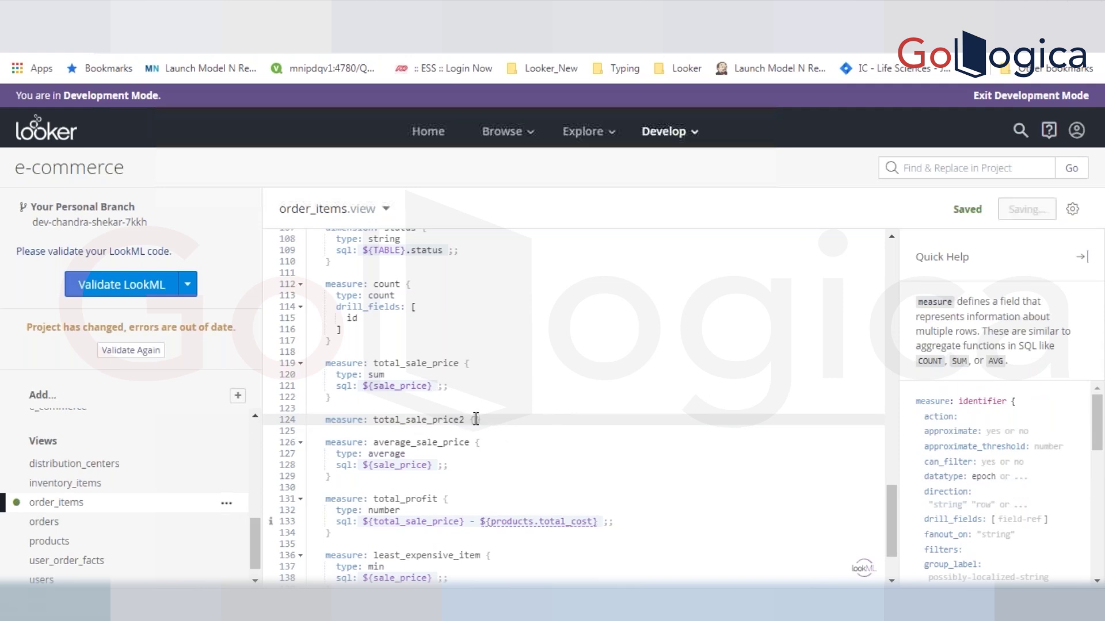
- Give total_sale_price2 type: sum and an empty sql: line, then save the view
key("Return")
type("ty")
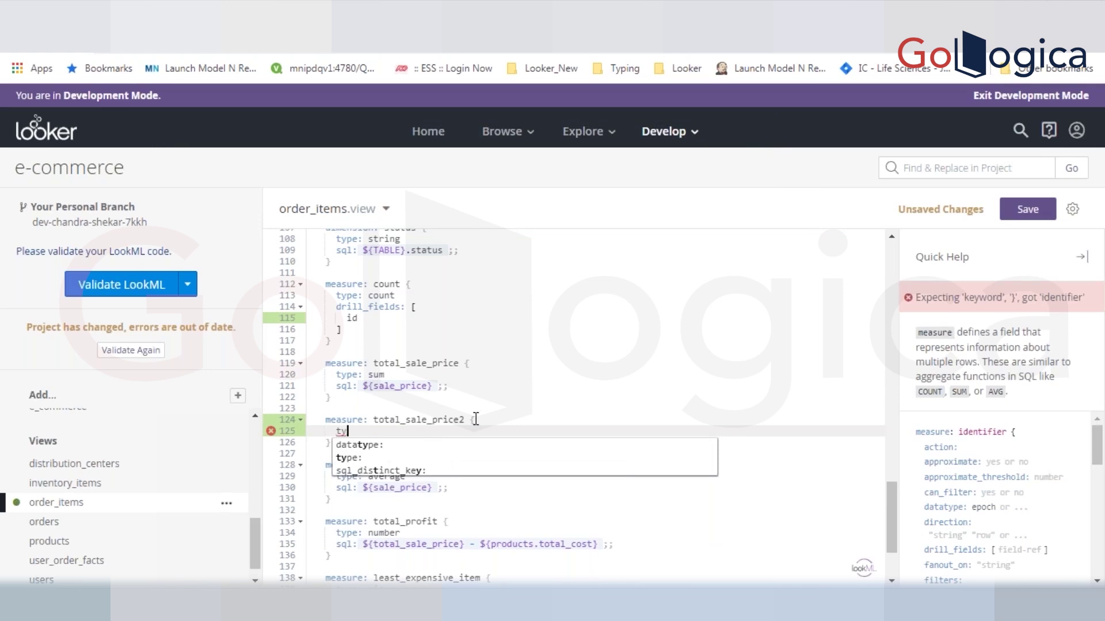
type("pe: ")
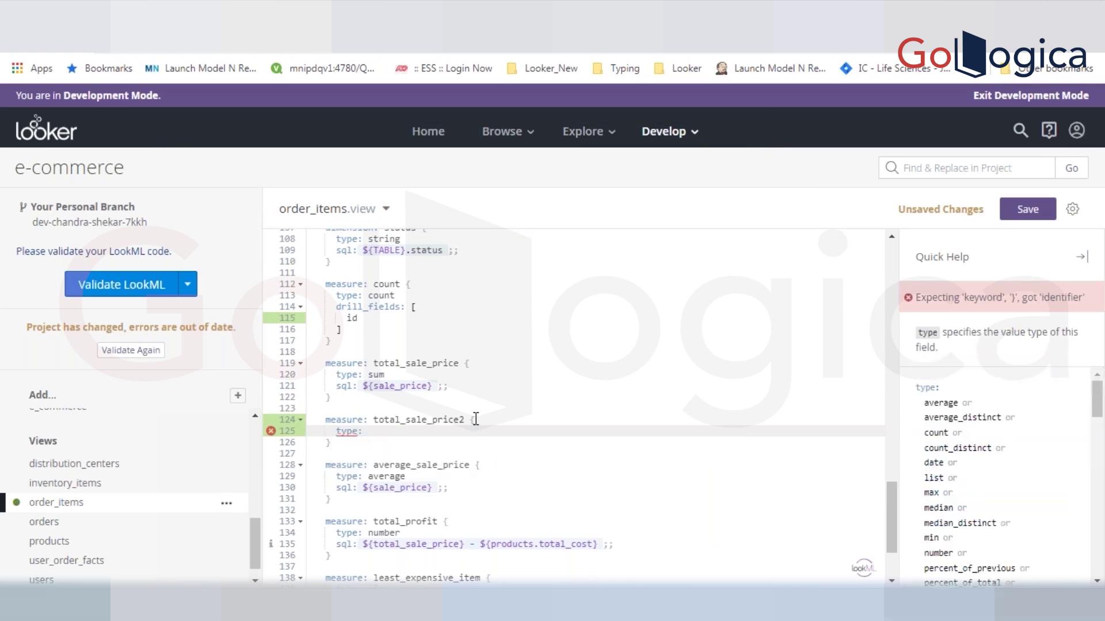
type("sum")
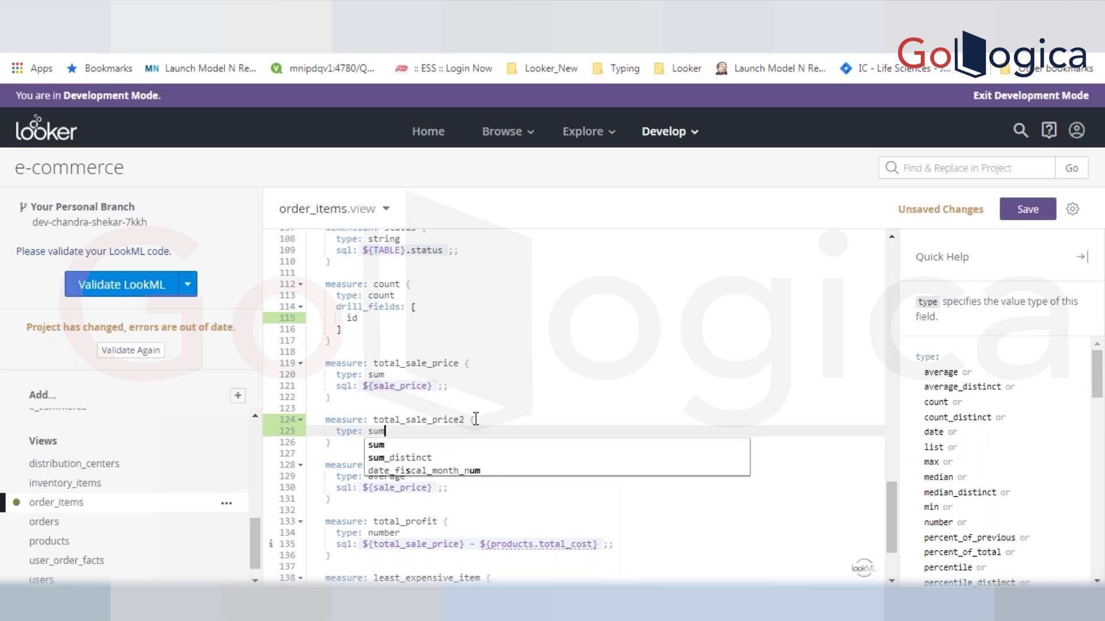
key("Down")
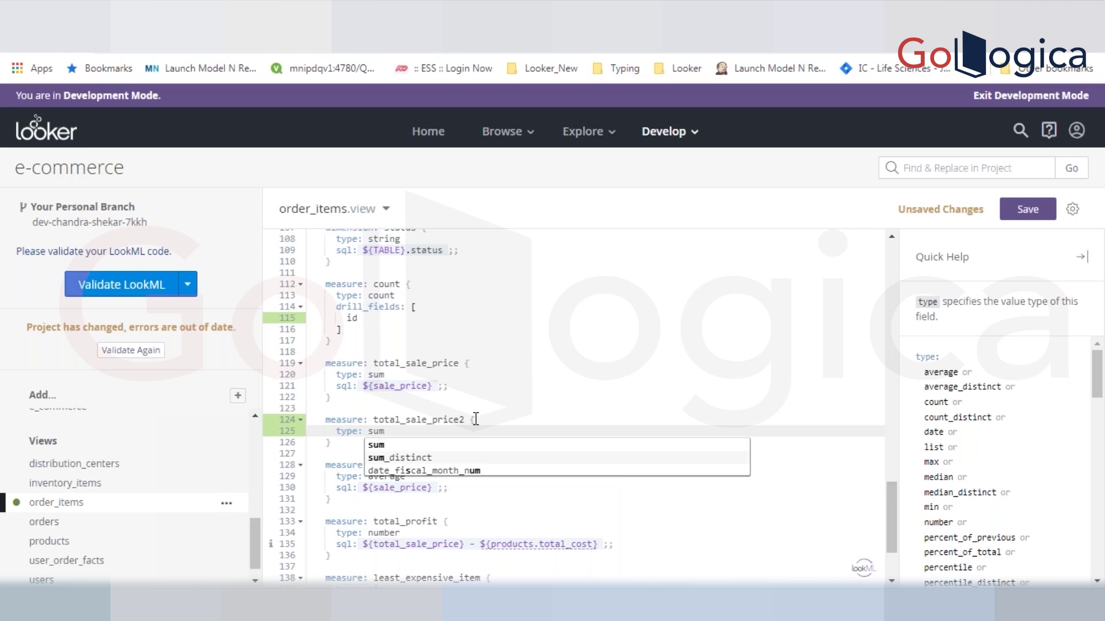
key("Return")
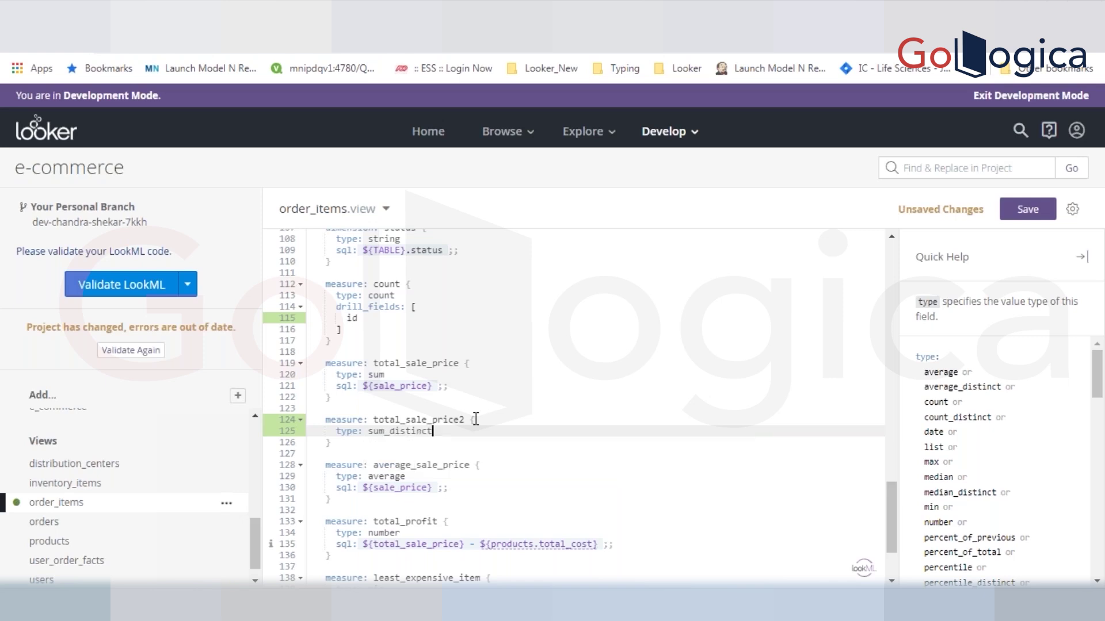
key("BackSpace")
key("BackSpace")
key("BackSpace")
key("BackSpace")
key("BackSpace")
key("BackSpace")
key("BackSpace")
key("BackSpace")
key("BackSpace")
key("Return")
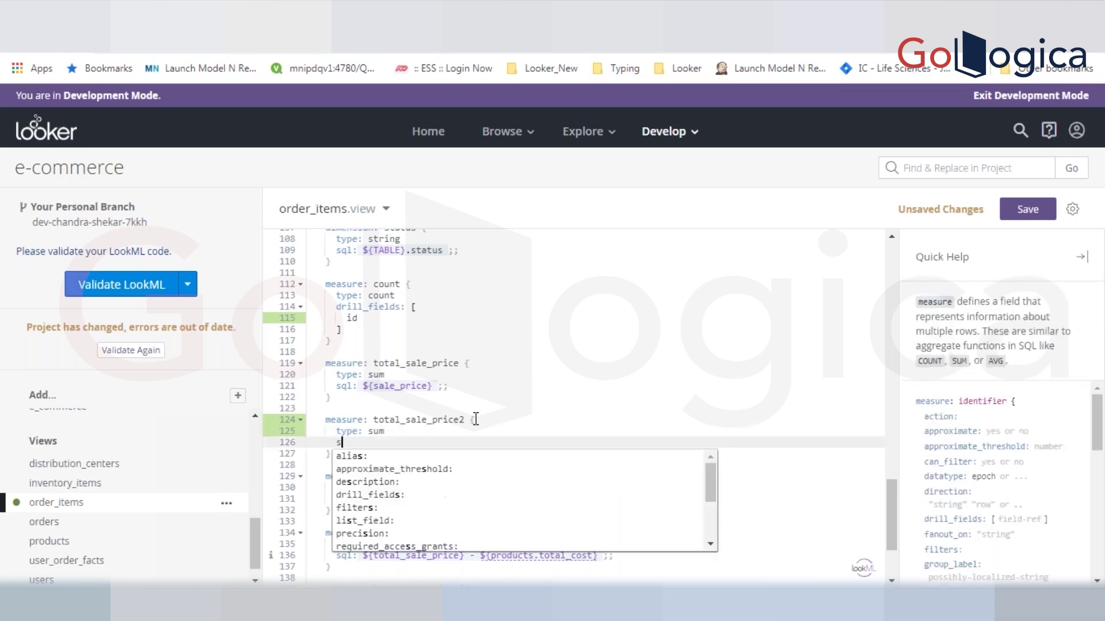
type("sq")
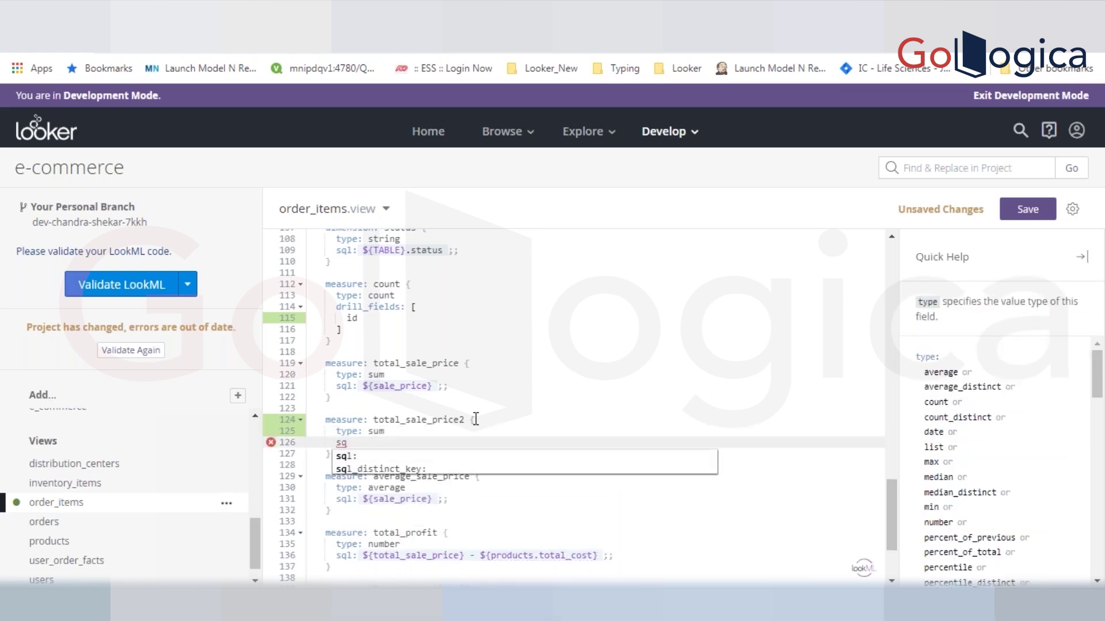
key("Return")
key("ctrl+s")
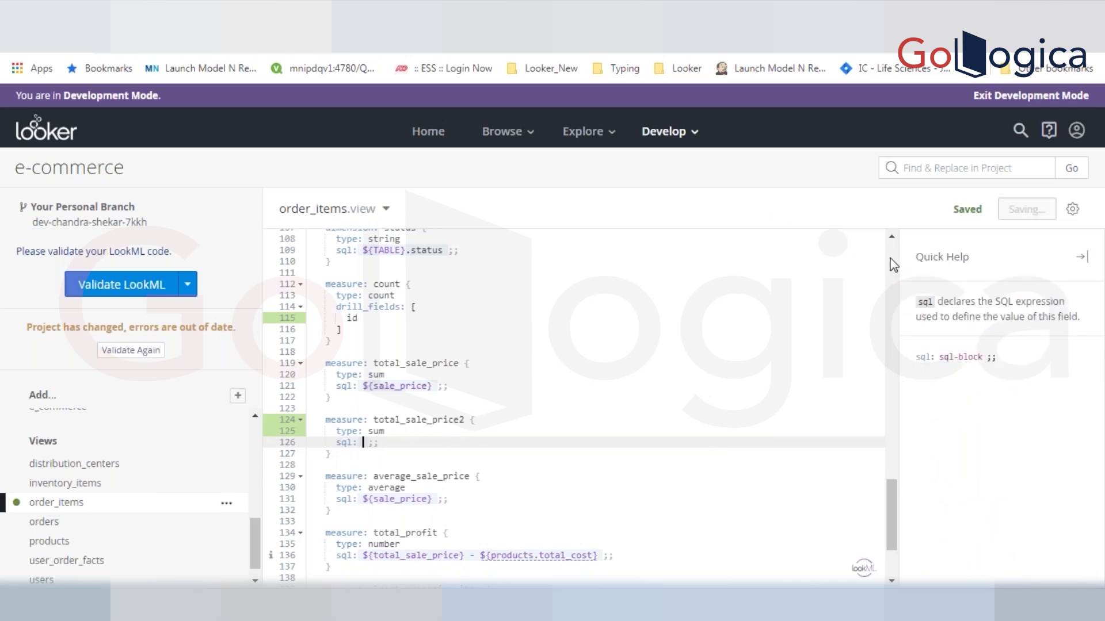
- Append 1 to the sale_price dimension name on line 83, making it sale_price1, and save
scroll(893, 266, "up", 5)
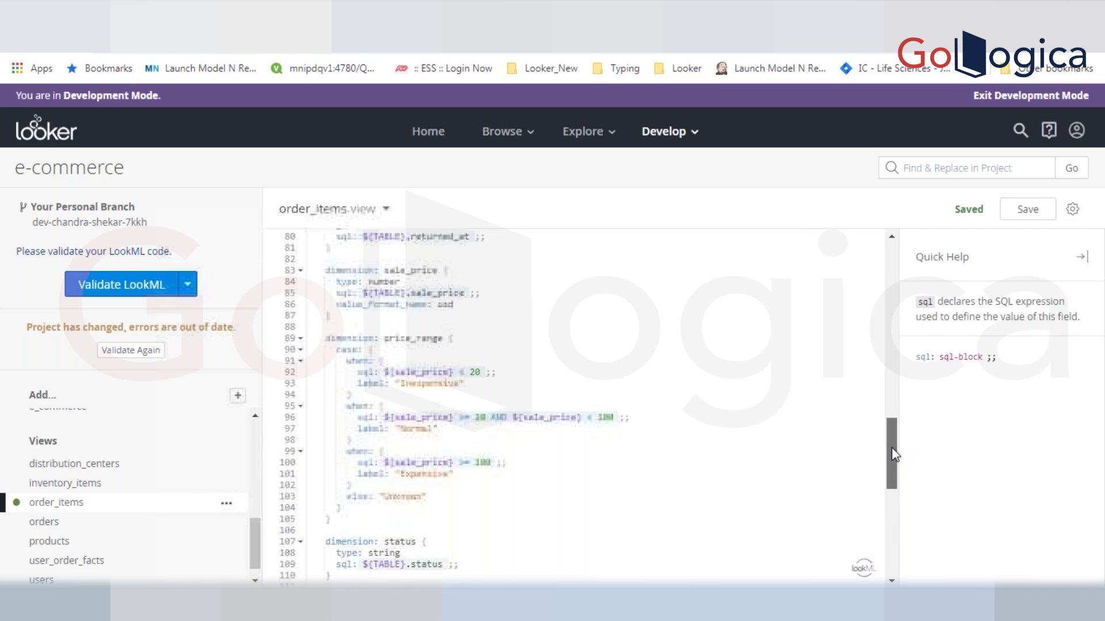
double_click(399, 268)
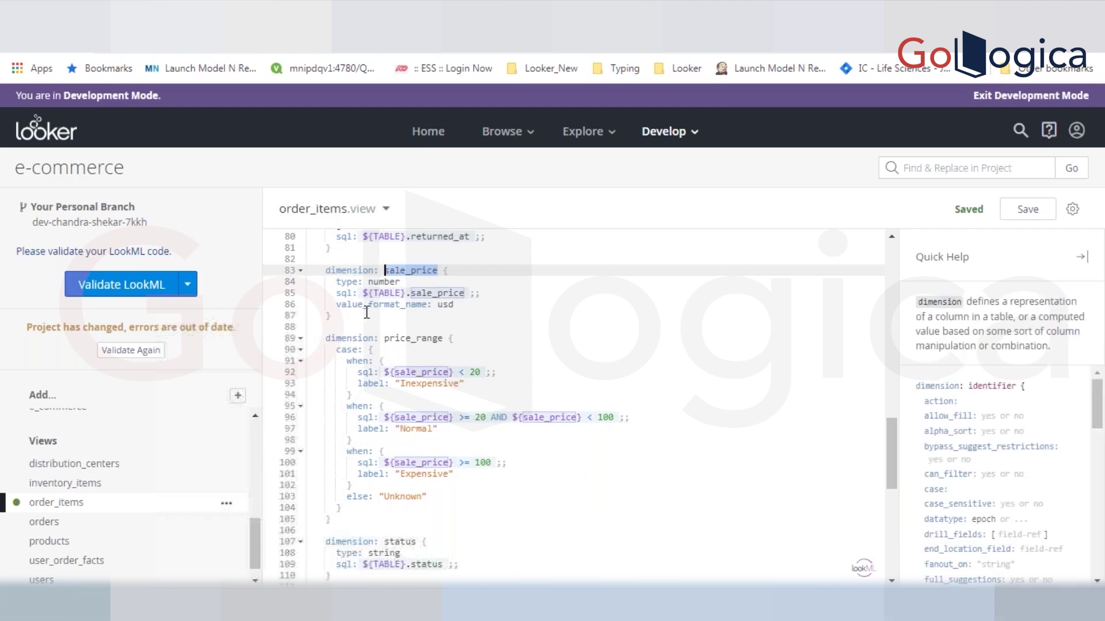
triple_click(414, 270)
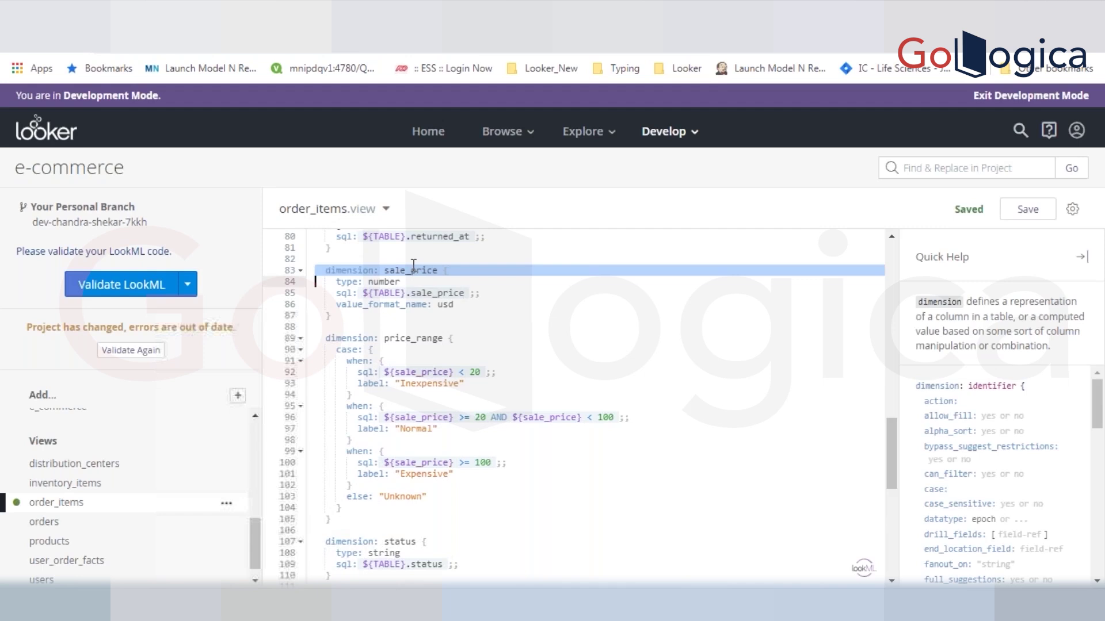
double_click(414, 269)
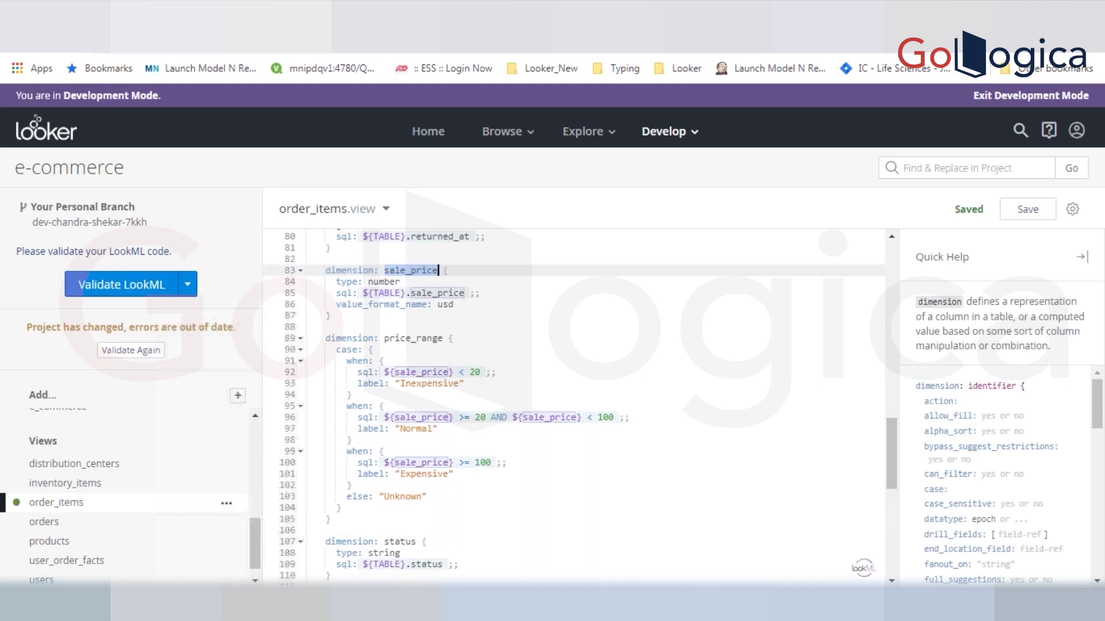
left_click(441, 270)
type("1")
key("ctrl+s")
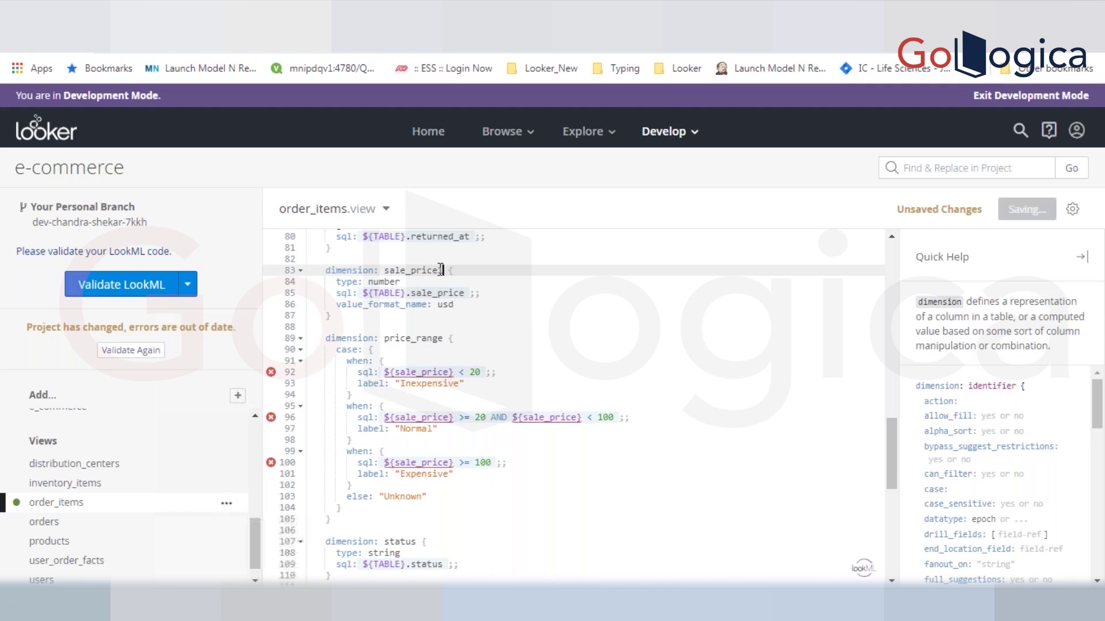
double_click(440, 293)
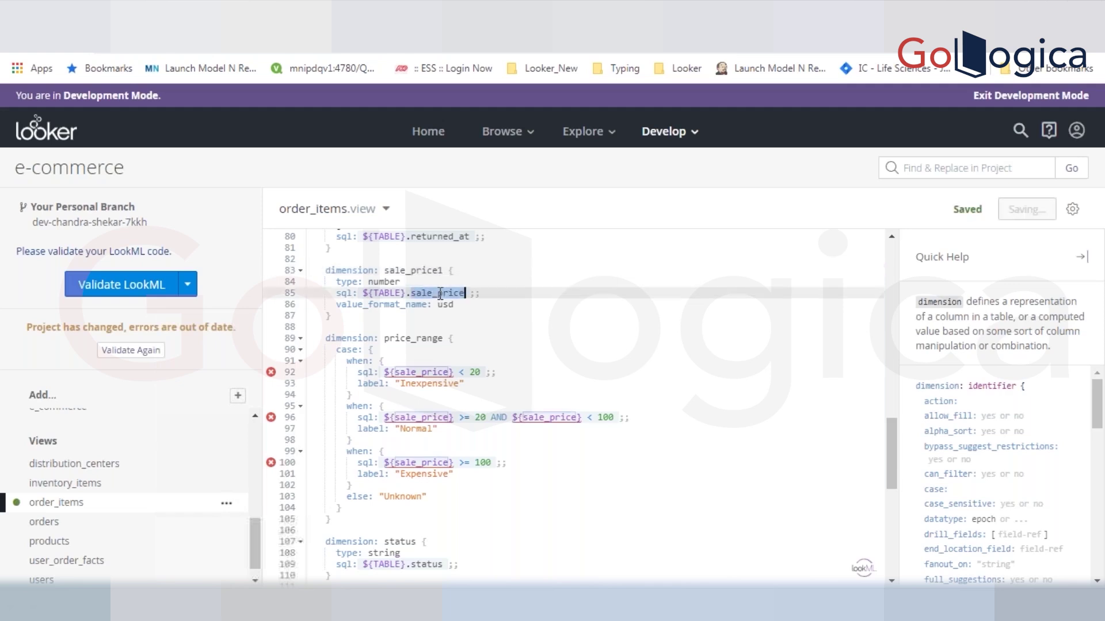
double_click(424, 270)
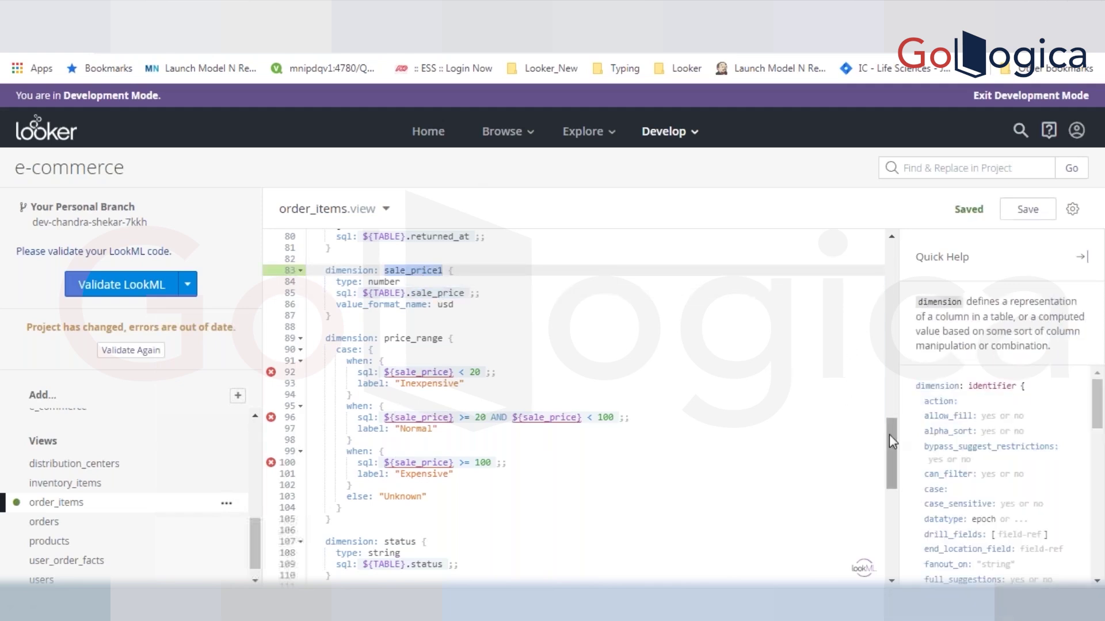
- Set total_sale_price2's sql to ${sale_price1} on line 126 and save
left_click_drag(889, 437, 899, 499)
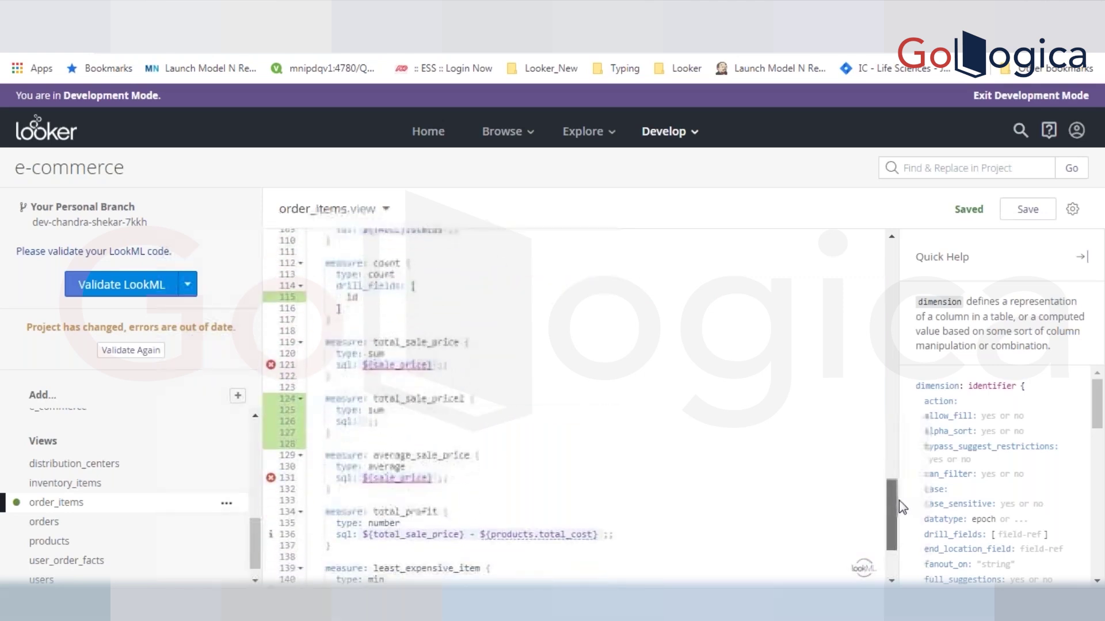
left_click(363, 413)
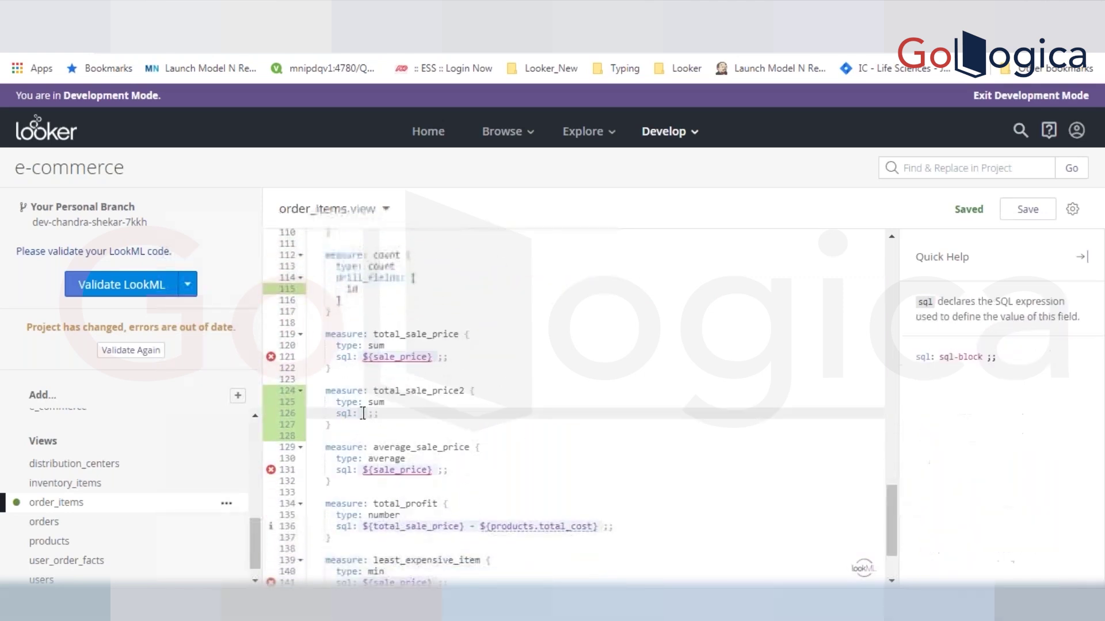
type("$")
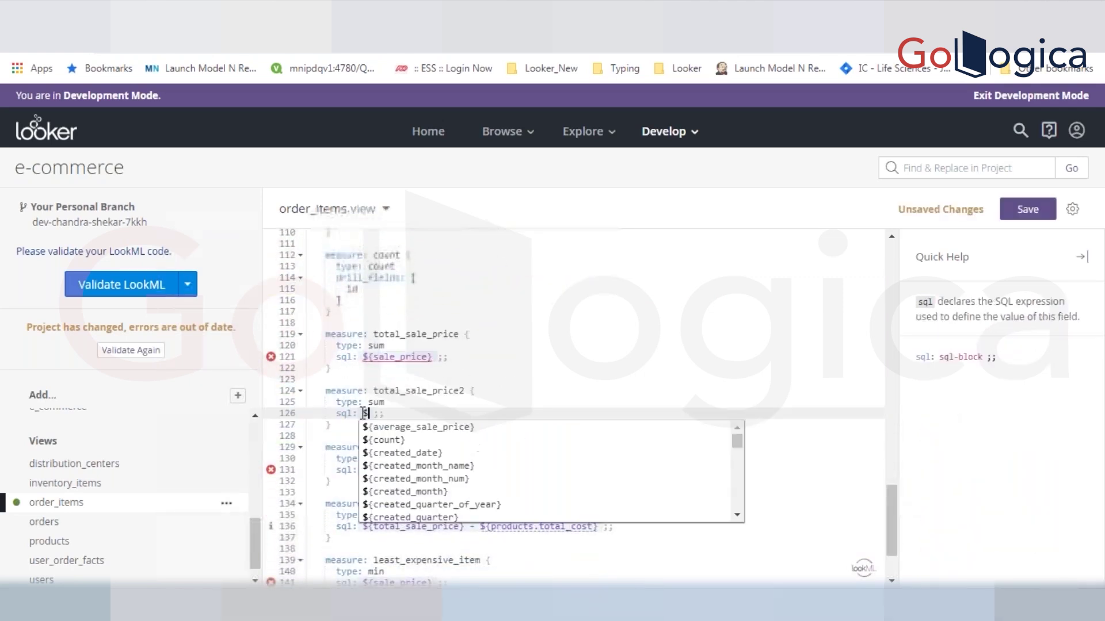
type("sale_price1")
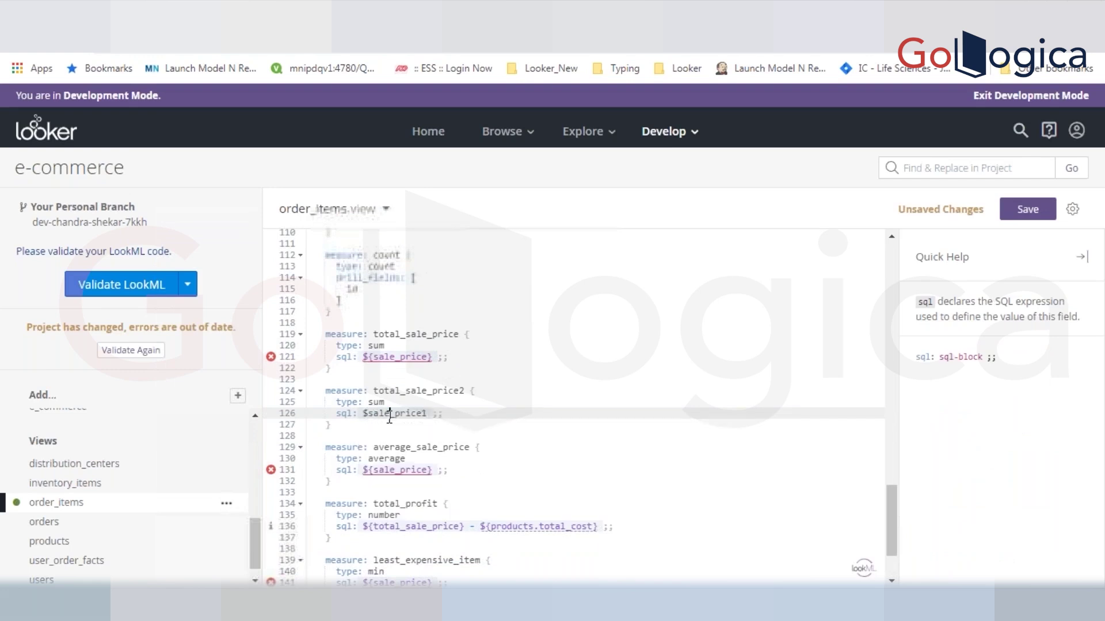
double_click(389, 414)
type("sale")
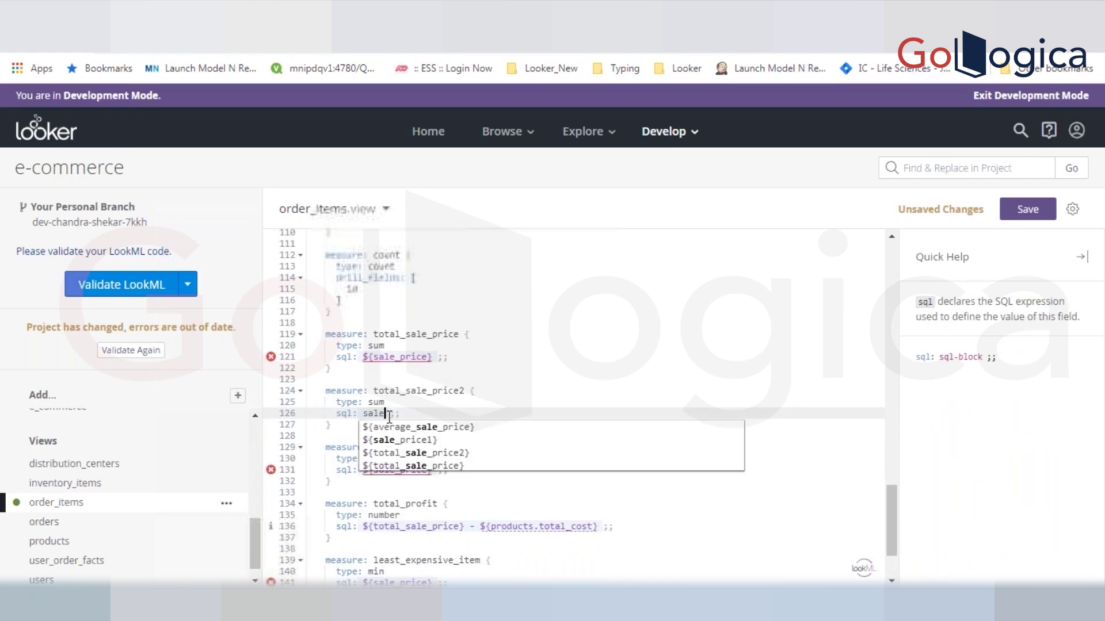
type("_price")
left_click(429, 441)
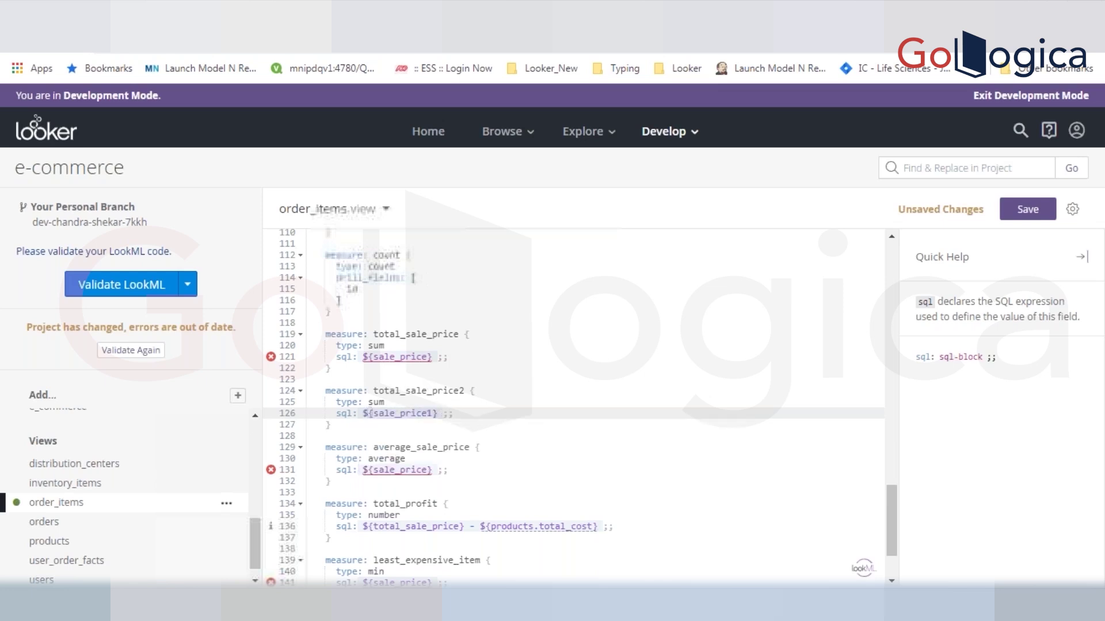
key("ctrl+s")
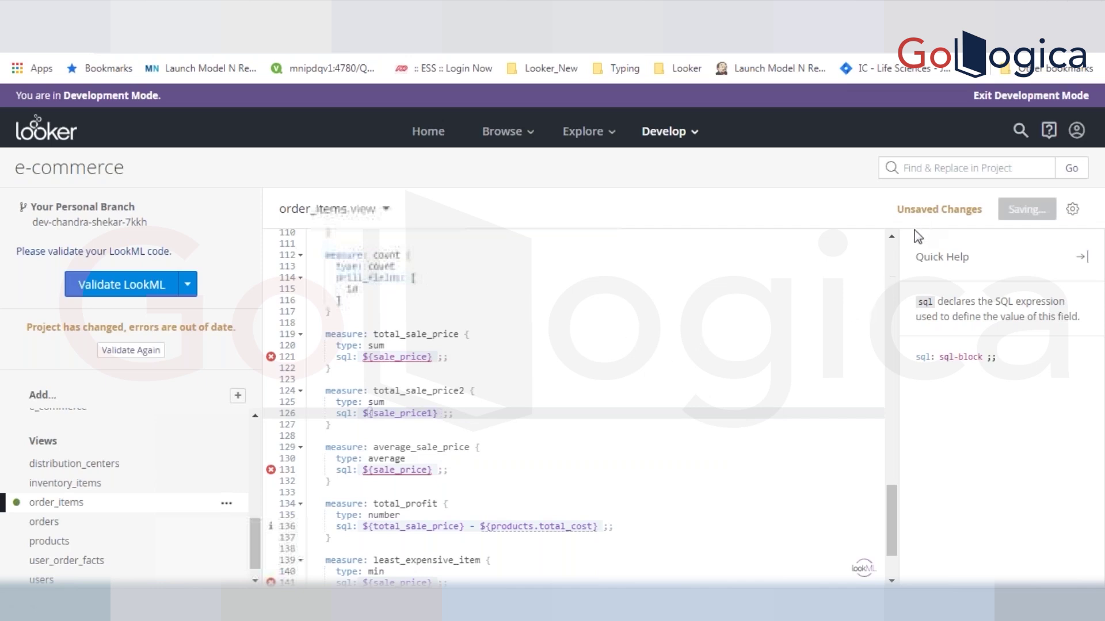
- Change the sale_price references on lines 131 and 121 to sale_price1
left_click(892, 238)
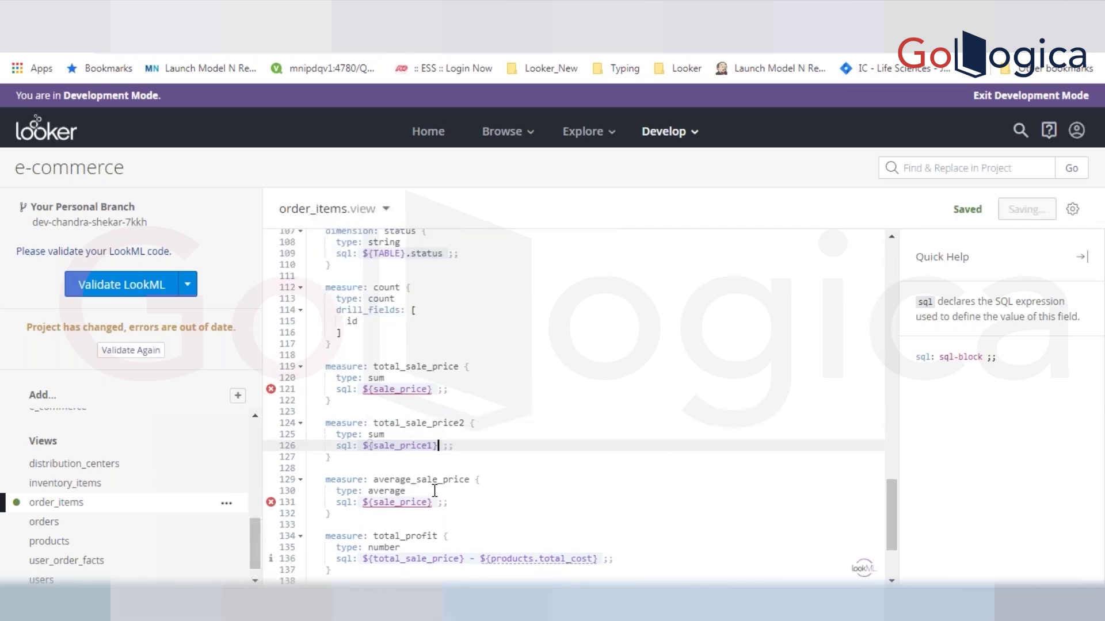
left_click(384, 504)
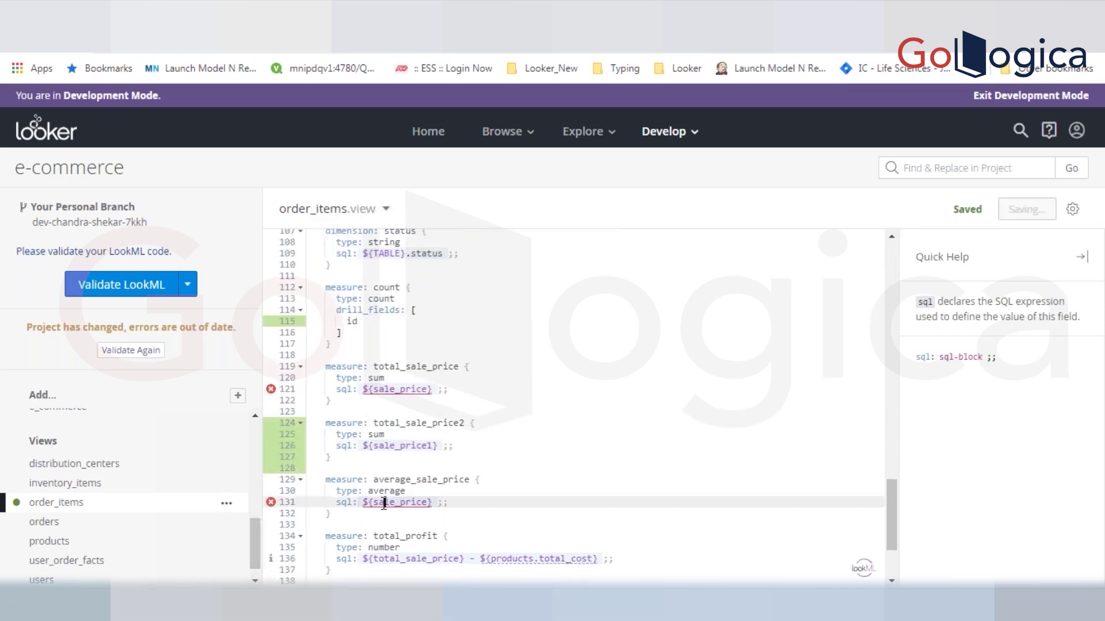
left_click(428, 502)
type("1")
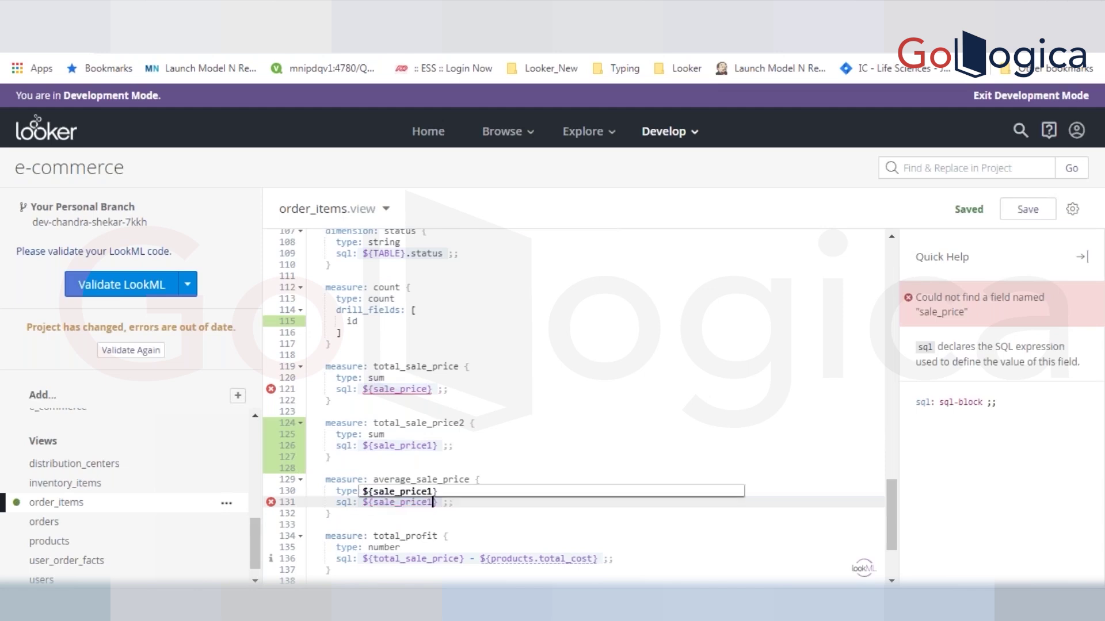
left_click(428, 389)
type("1")
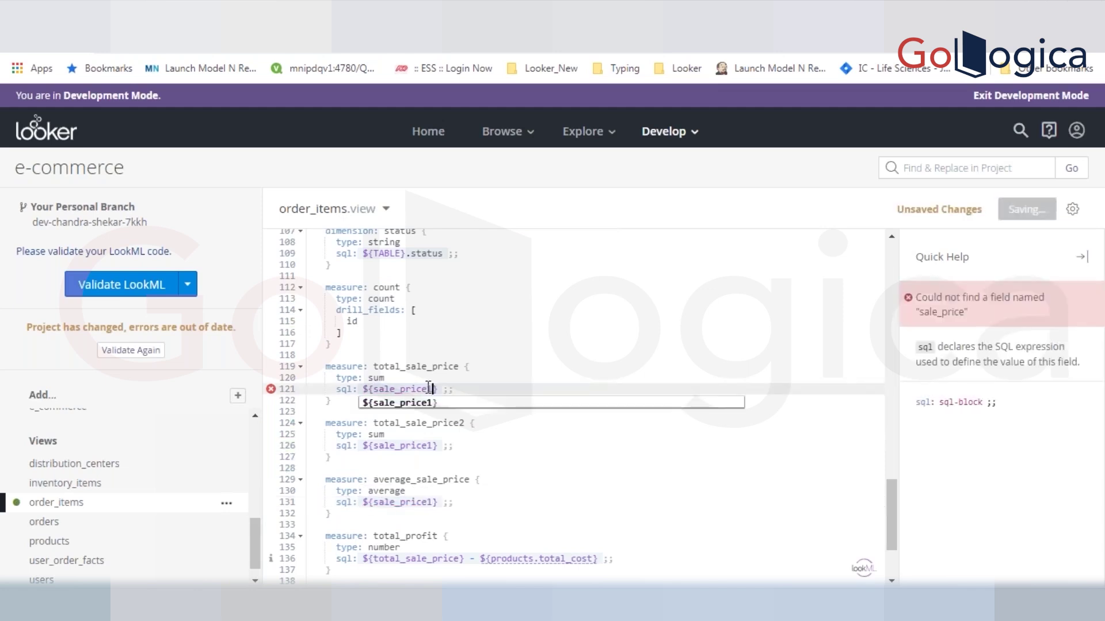
left_click_drag(377, 458, 323, 420)
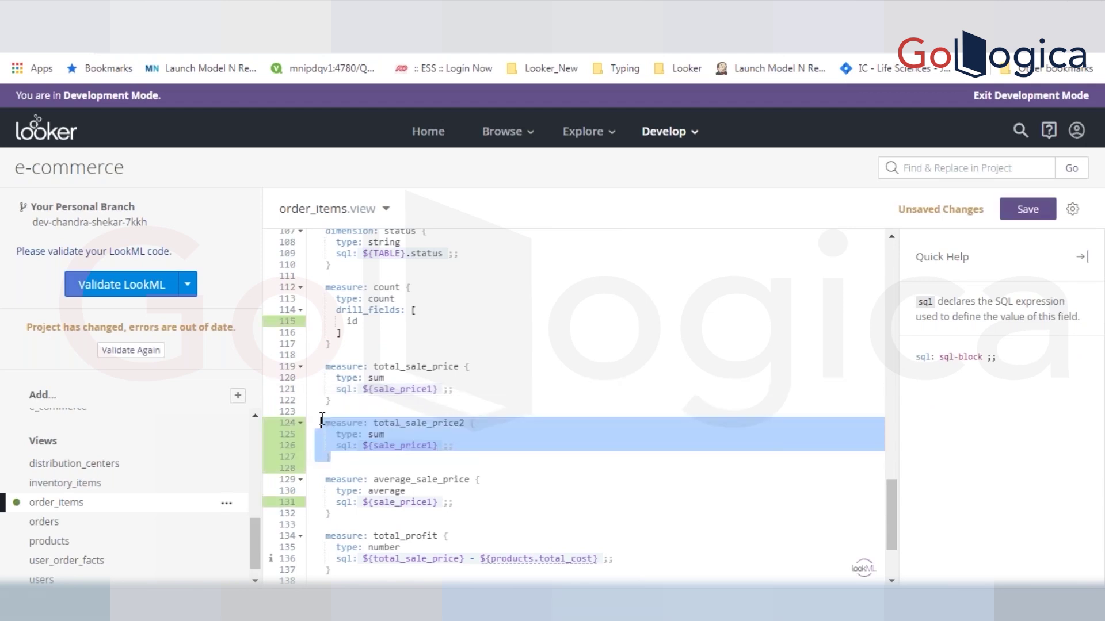
- Add label: "Total sale price new" under type: sum in total_sale_price2 and save
left_click(322, 418)
left_click(413, 433)
key("Return")
type("la")
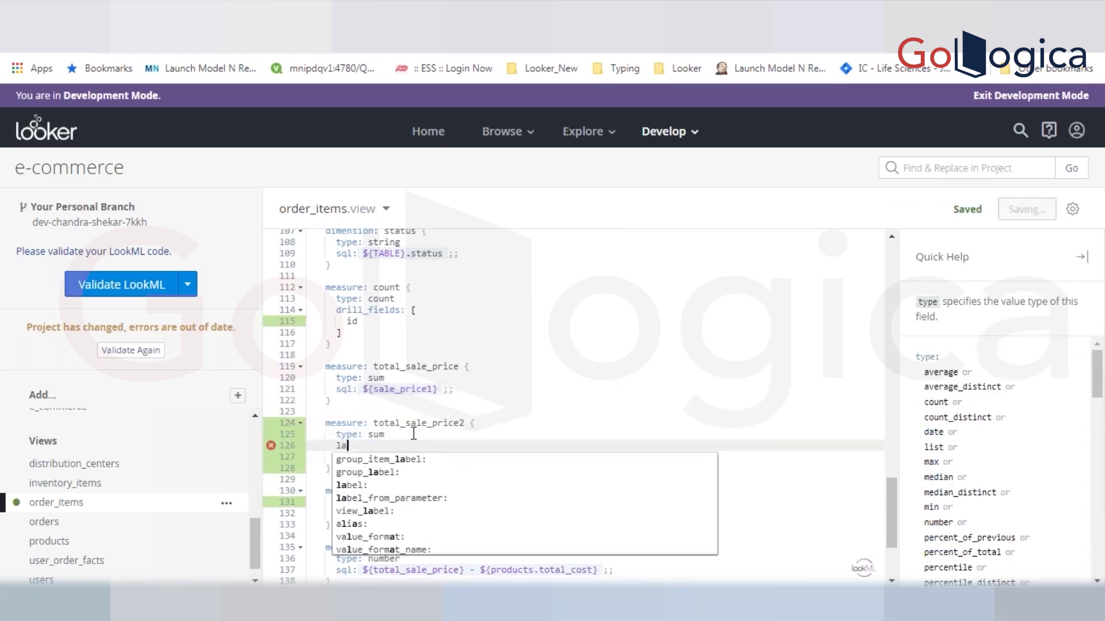
key("Down")
key("Down")
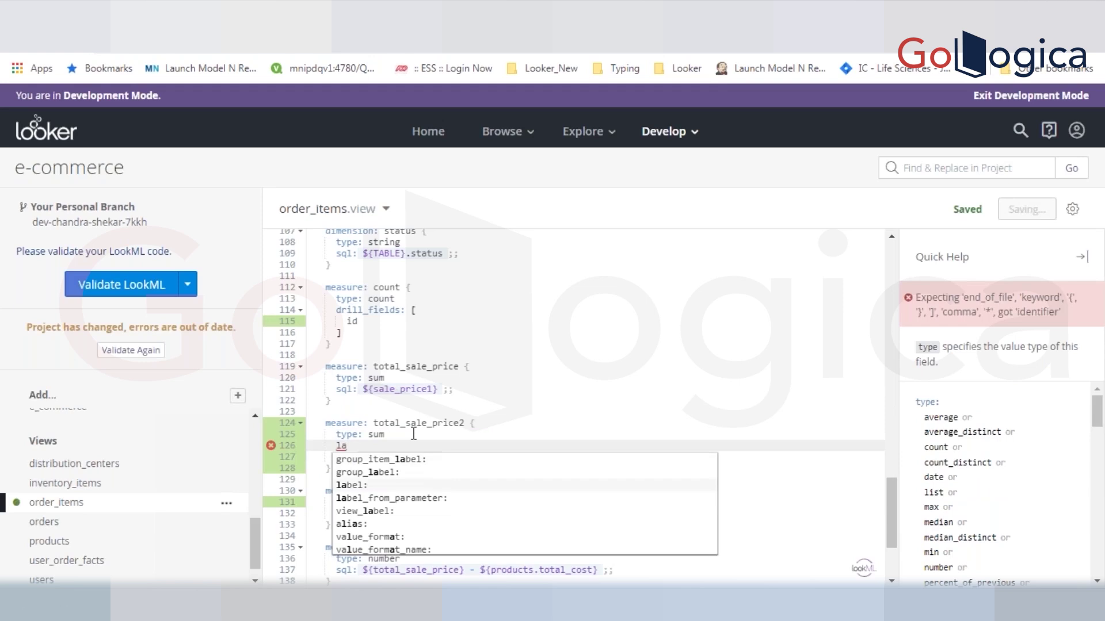
key("Return")
type("\"Tiotal sall")
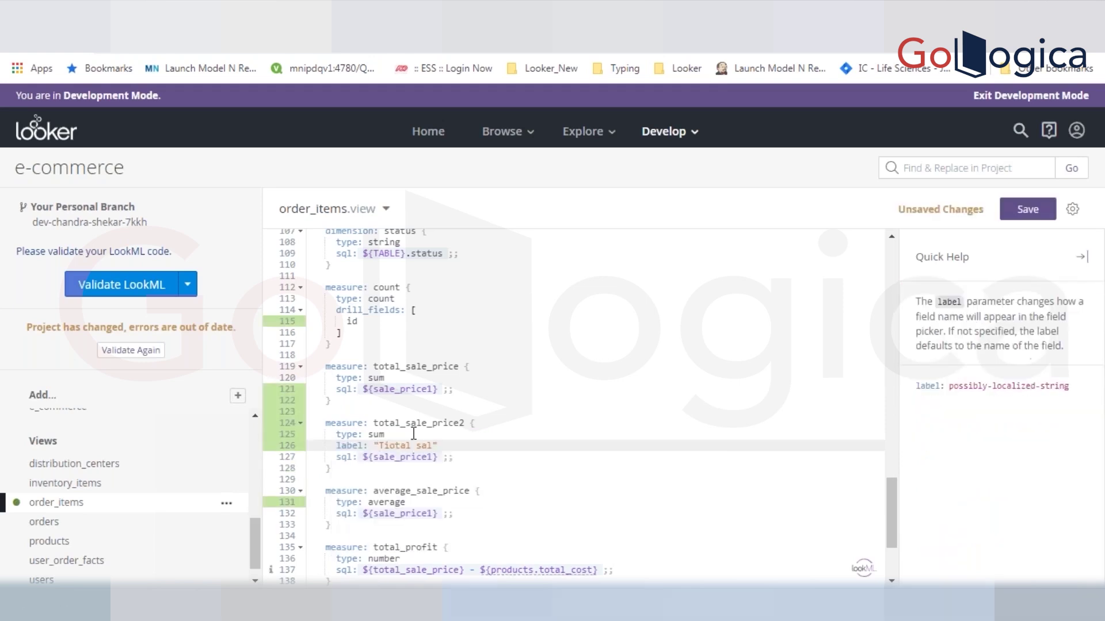
type("e pri")
key("BackSpace")
key("BackSpace")
key("BackSpace")
key("BackSpace")
key("BackSpace")
key("BackSpace")
key("BackSpace")
key("BackSpace")
key("BackSpace")
key("BackSpace")
key("BackSpace")
key("BackSpace")
key("BackSpace")
key("BackSpace")
key("BackSpace")
type("otal sale price new")
key("ctrl+s")
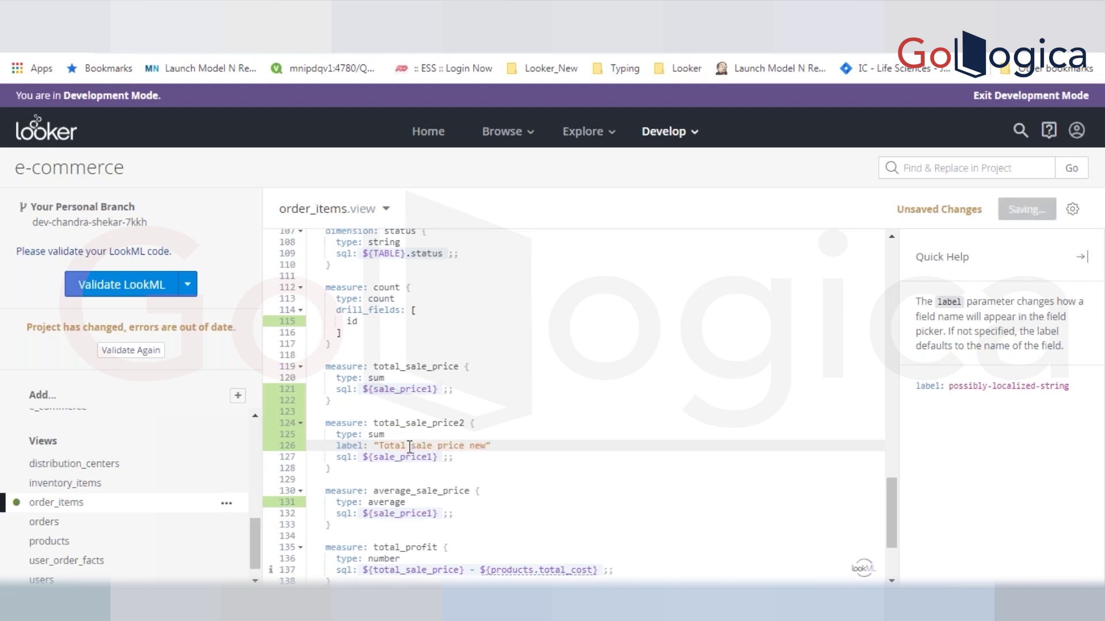
- Check the new label line and the sale_price1 reference on line 127, then scroll up
left_click(391, 456)
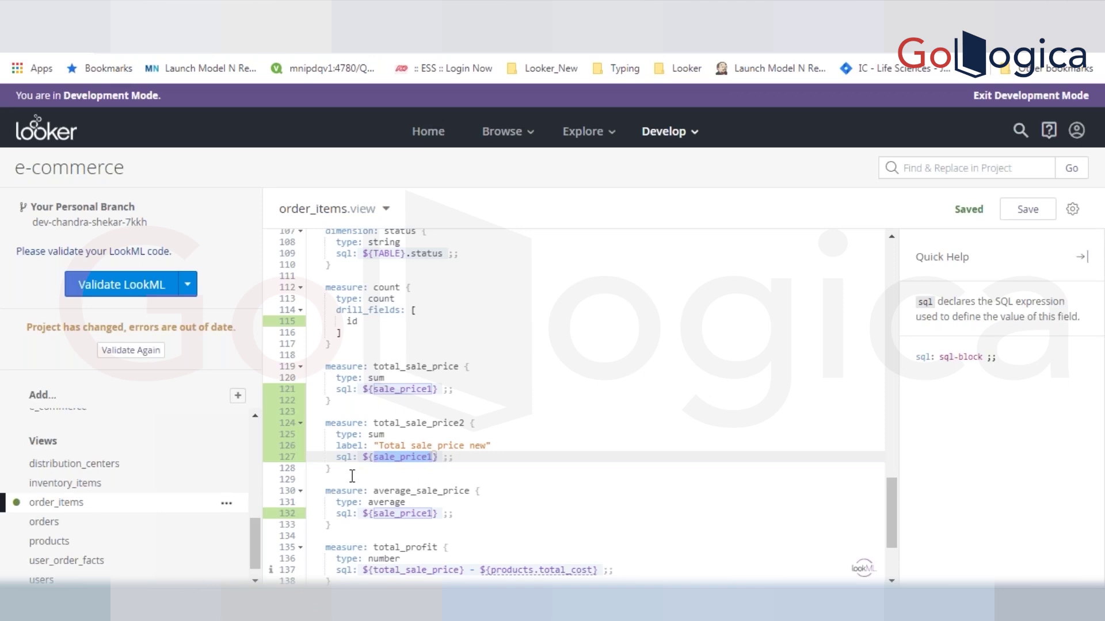
left_click(395, 447)
left_click(391, 457)
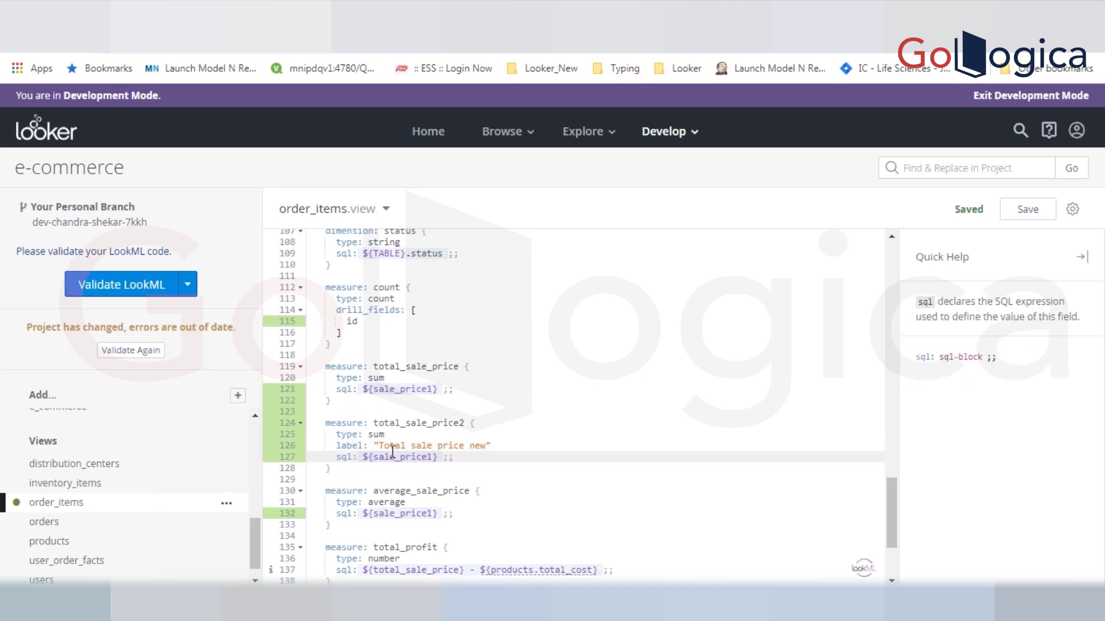
double_click(393, 456)
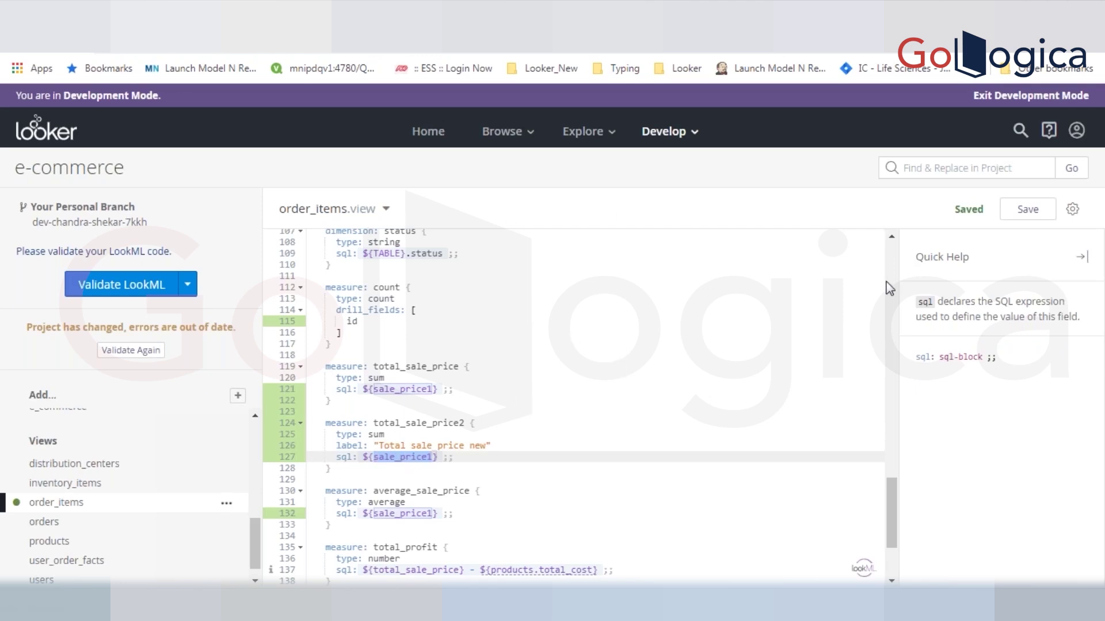
scroll(890, 288, "up", 1)
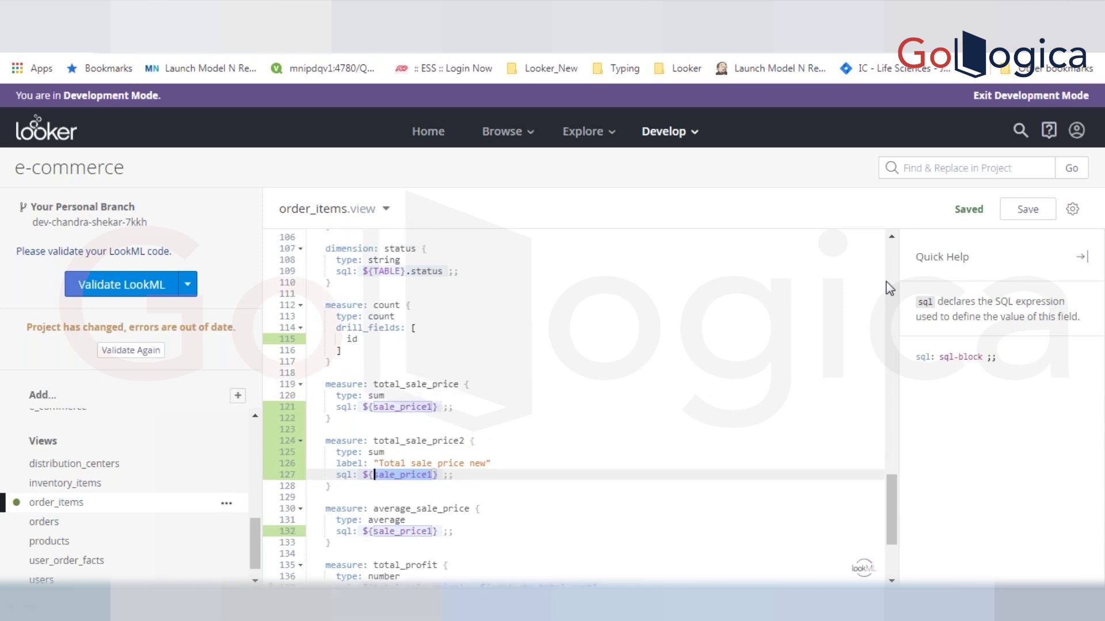
scroll(889, 287, "up", 3)
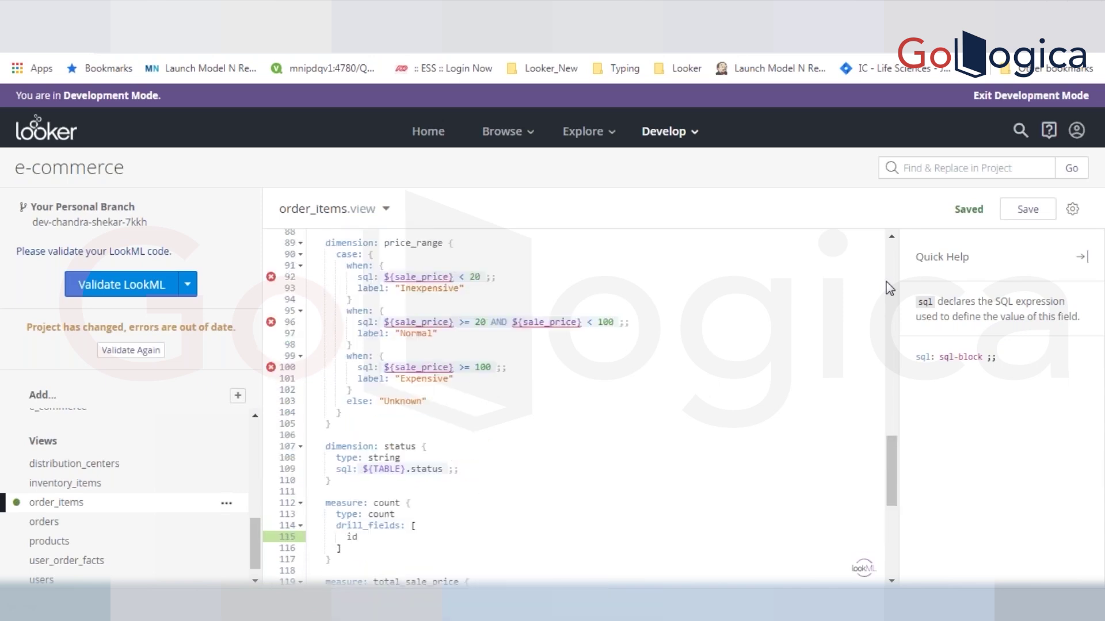
- Remove the trailing 1 from the dimension name and the lines 121, 127, 132 references, then save
scroll(889, 288, "up", 2)
left_click(441, 273)
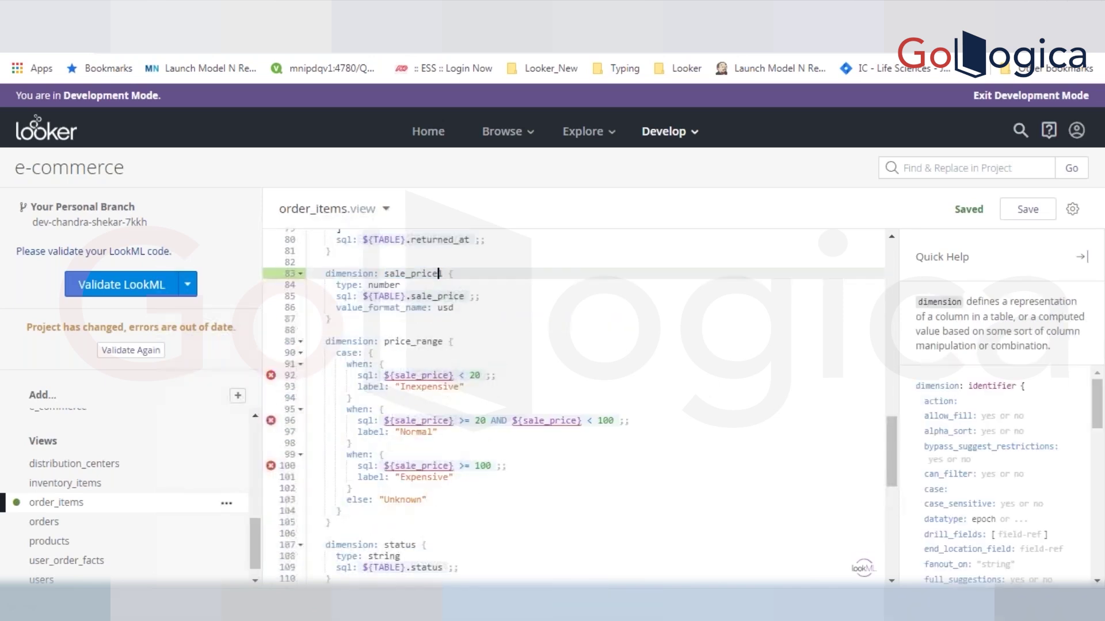
key("BackSpace")
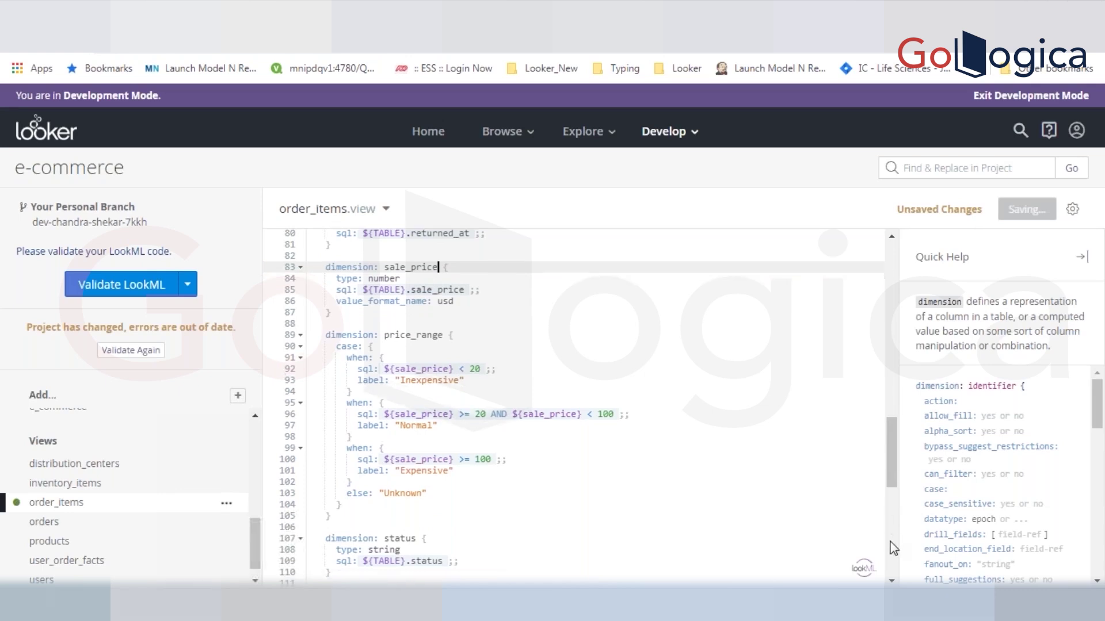
scroll(893, 548, "down", 5)
left_click(434, 389)
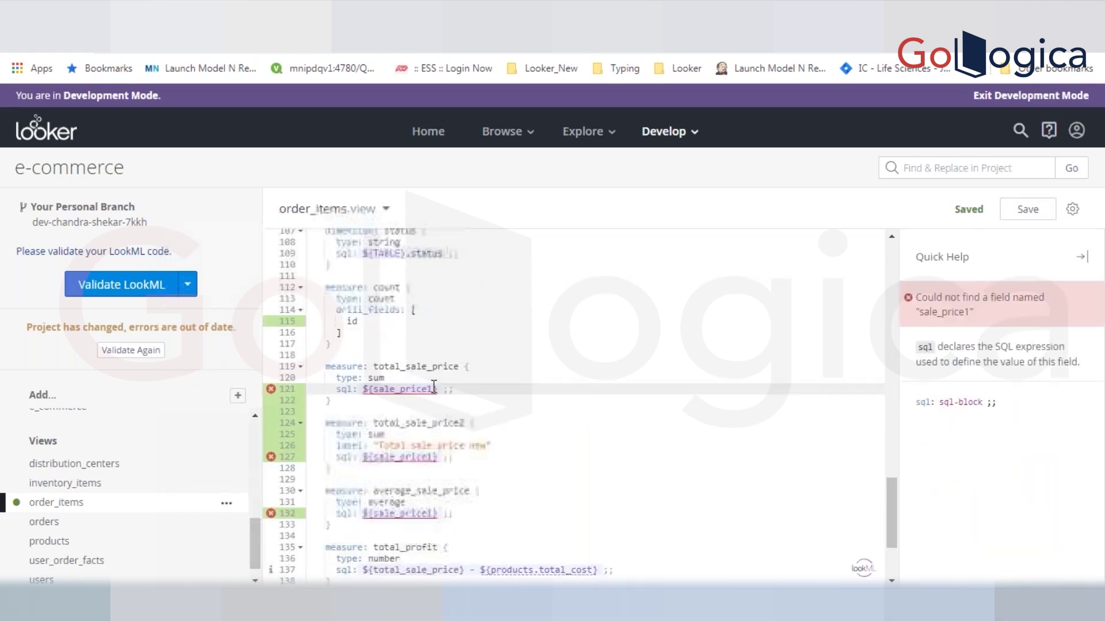
key("BackSpace")
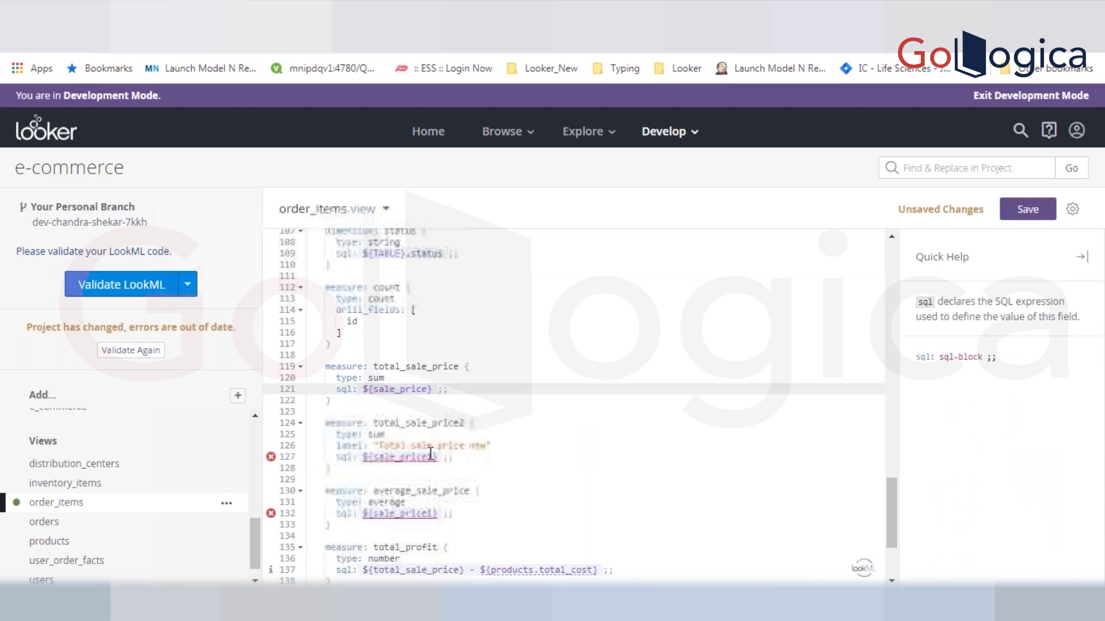
left_click(435, 457)
key("BackSpace")
left_click(436, 513)
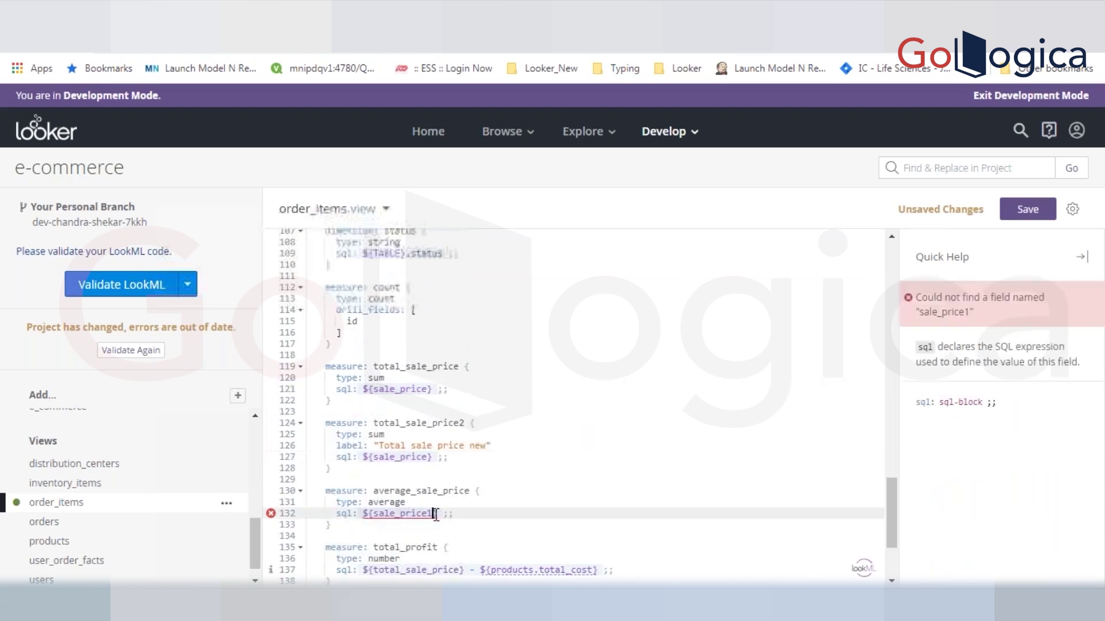
key("BackSpace")
key("ctrl+s")
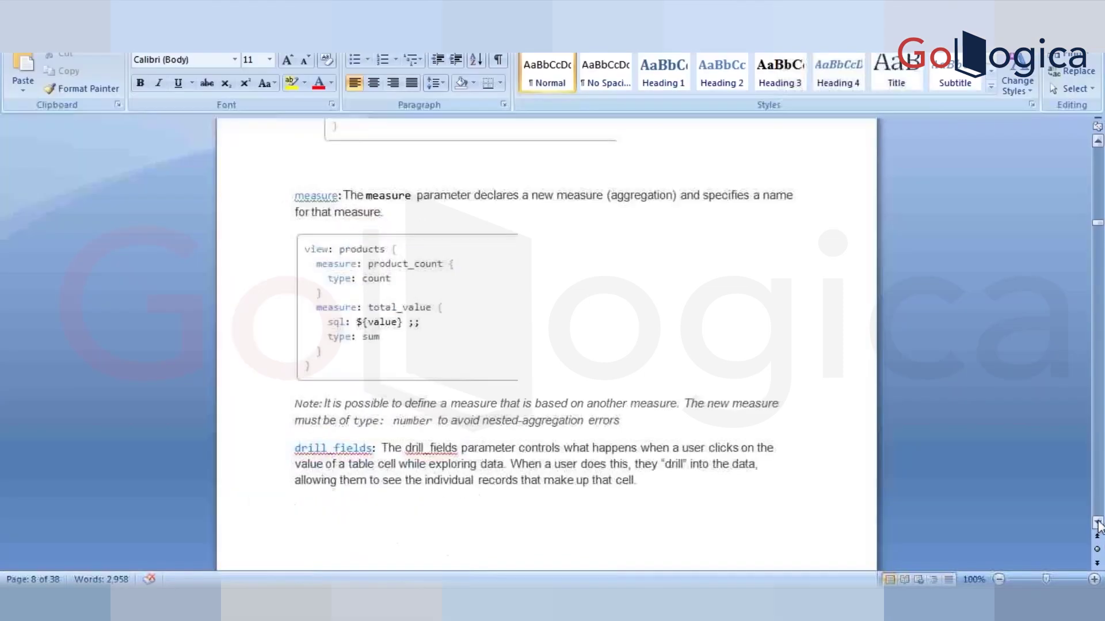
left_click(1098, 522)
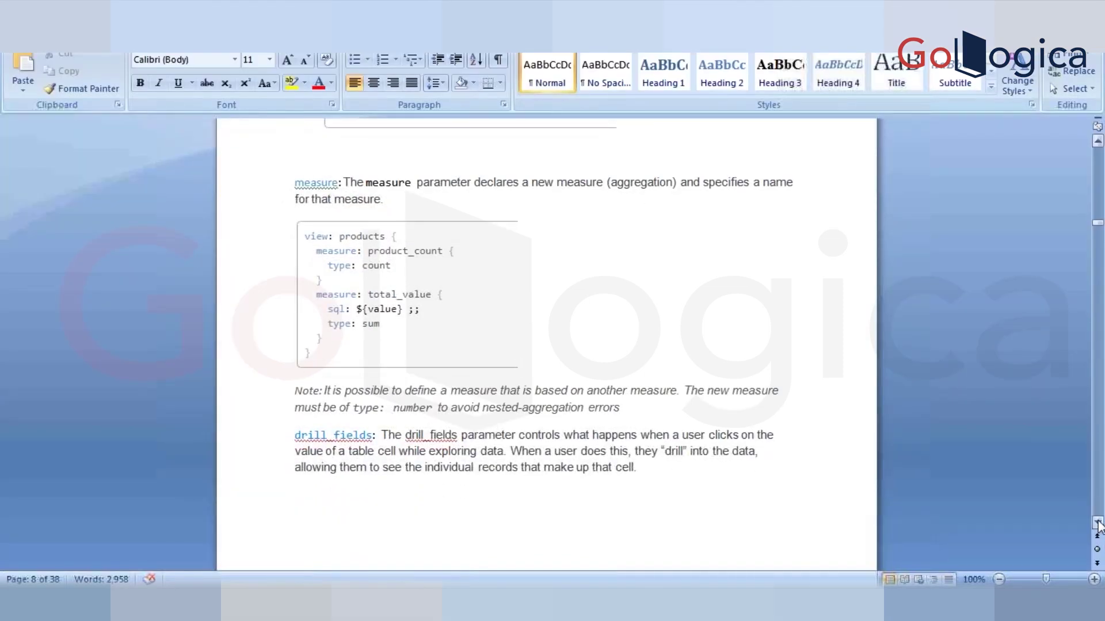
- Scroll the Word notes down to the measure and drill_fields explanations
left_click(1097, 522)
left_click(1098, 522)
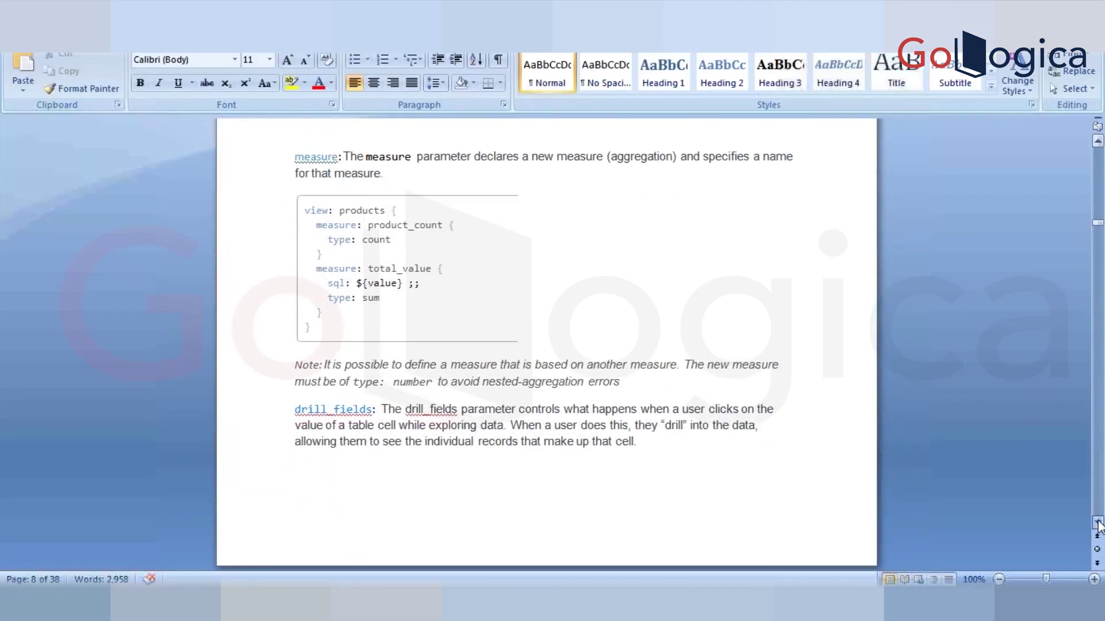
left_click(1098, 522)
left_click(1098, 522)
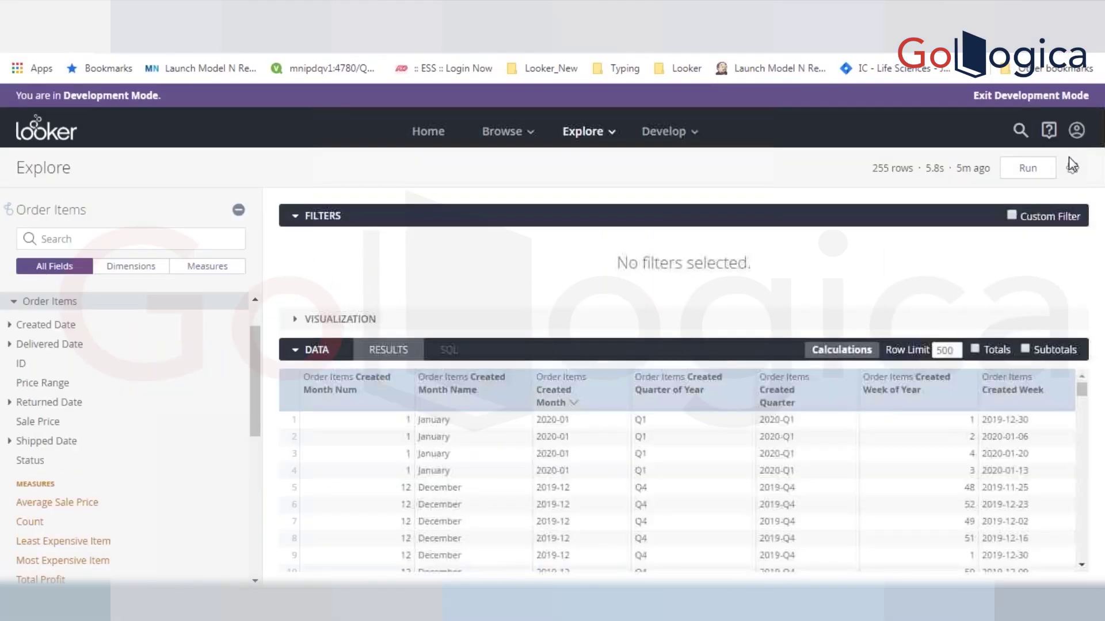
- Use the Explore gear menu's Remove Fields & Filters to empty the Order Items Explore
left_click(1072, 167)
left_click(1071, 168)
left_click(1071, 168)
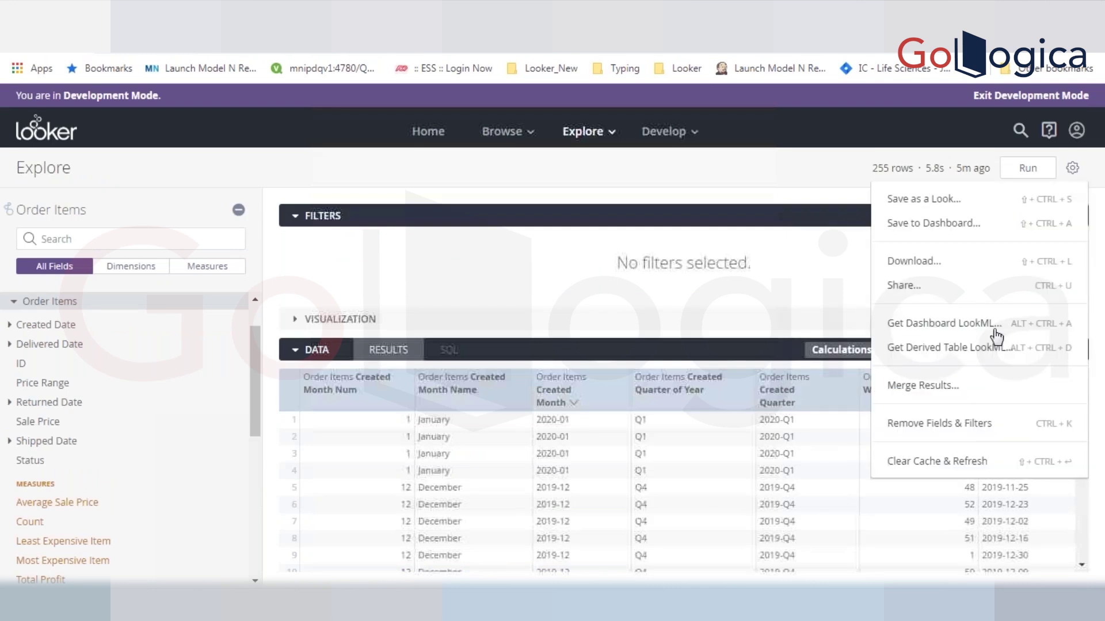
left_click(970, 424)
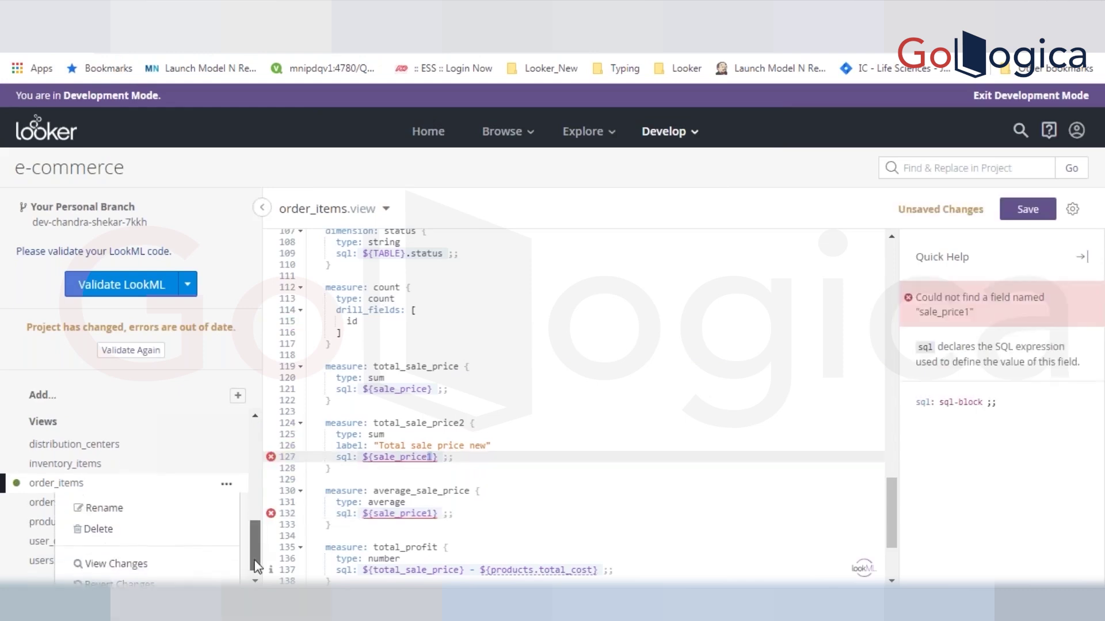
- Try Revert Changes on order_items twice, dismissing the save-first warning each time
scroll(255, 550, "down", 1)
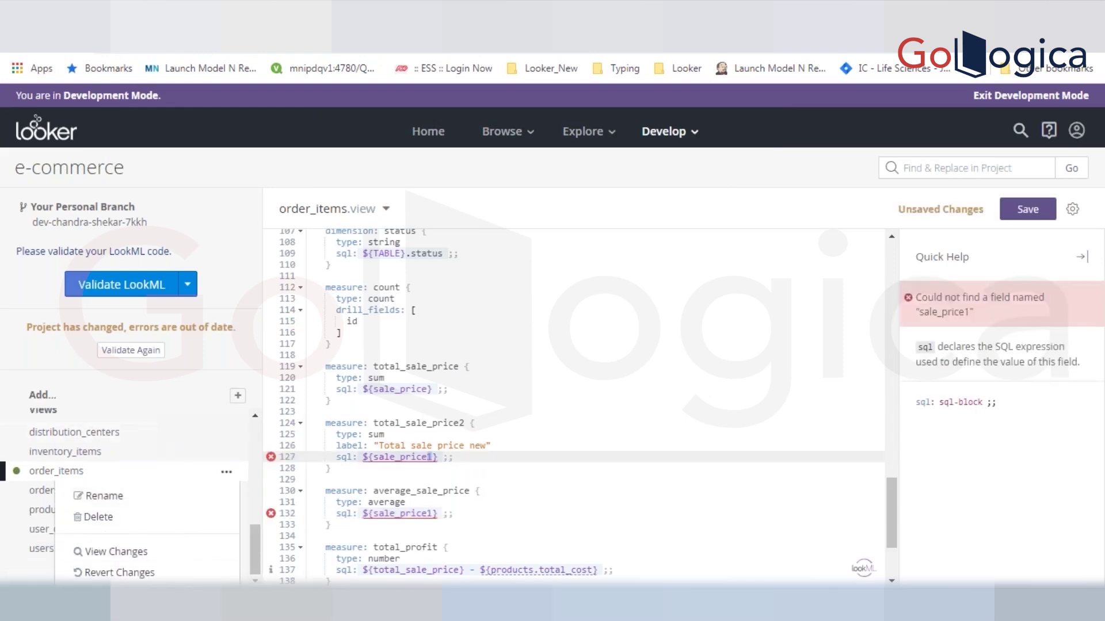
left_click(331, 435)
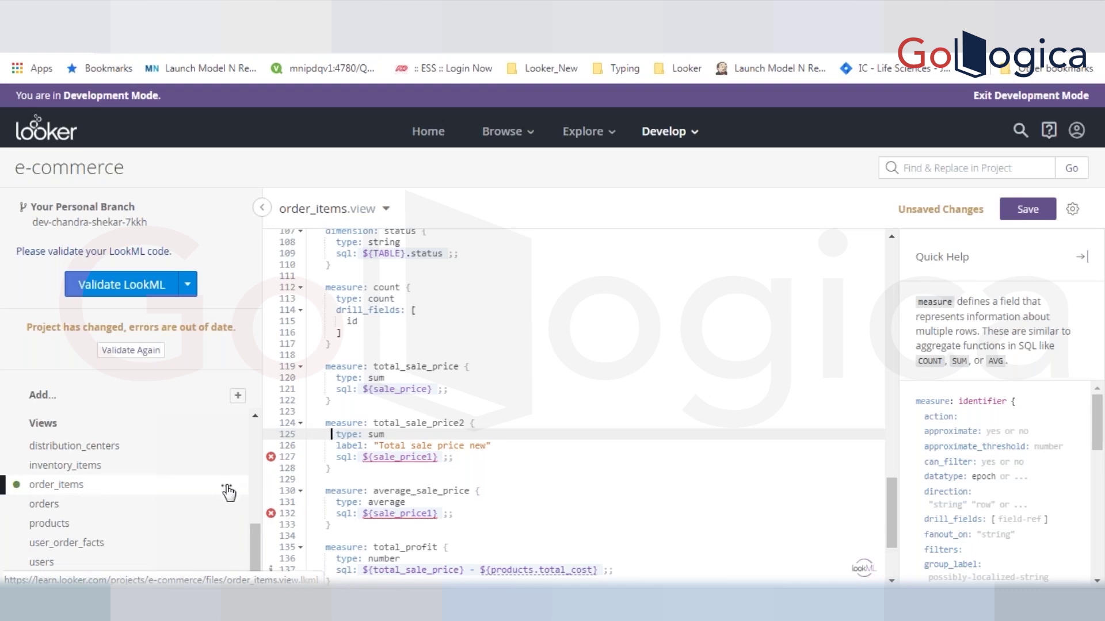
left_click(226, 488)
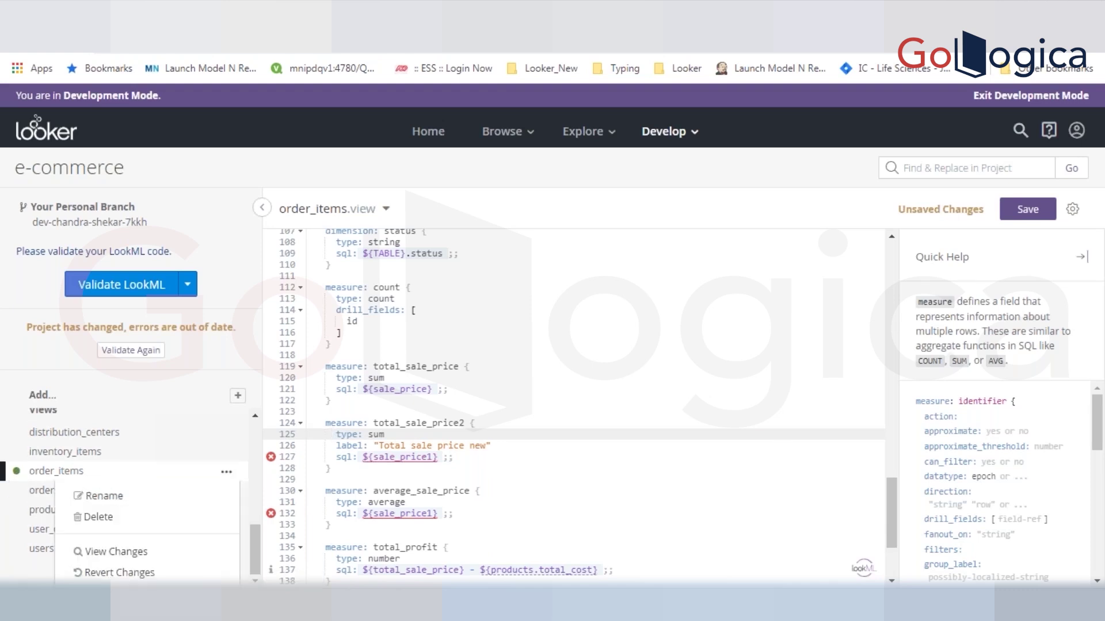
left_click(136, 573)
left_click(696, 130)
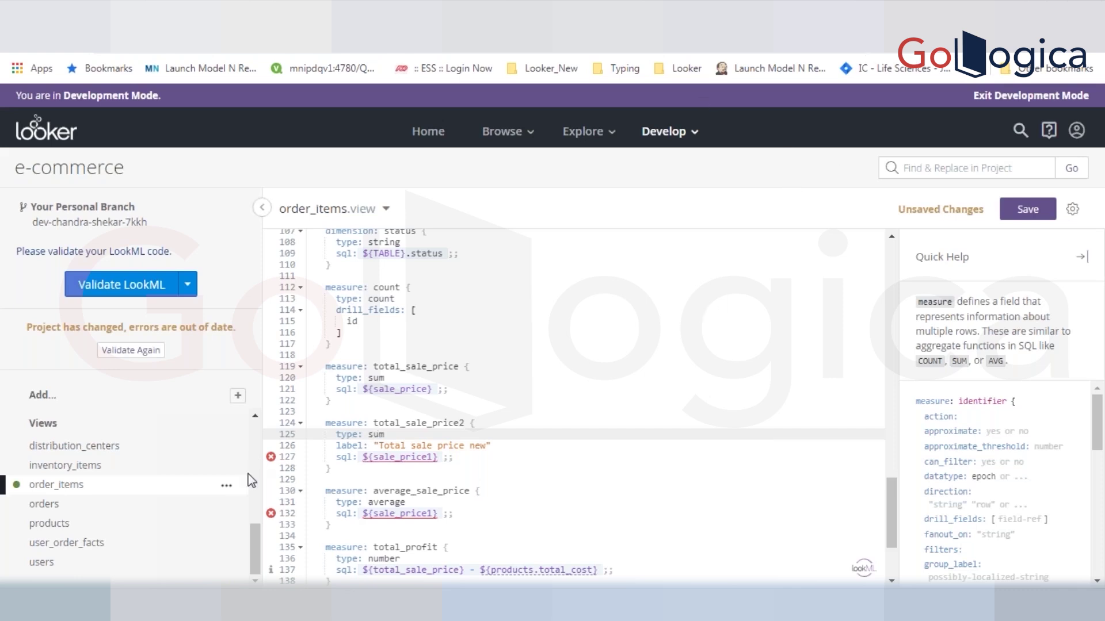
left_click(227, 486)
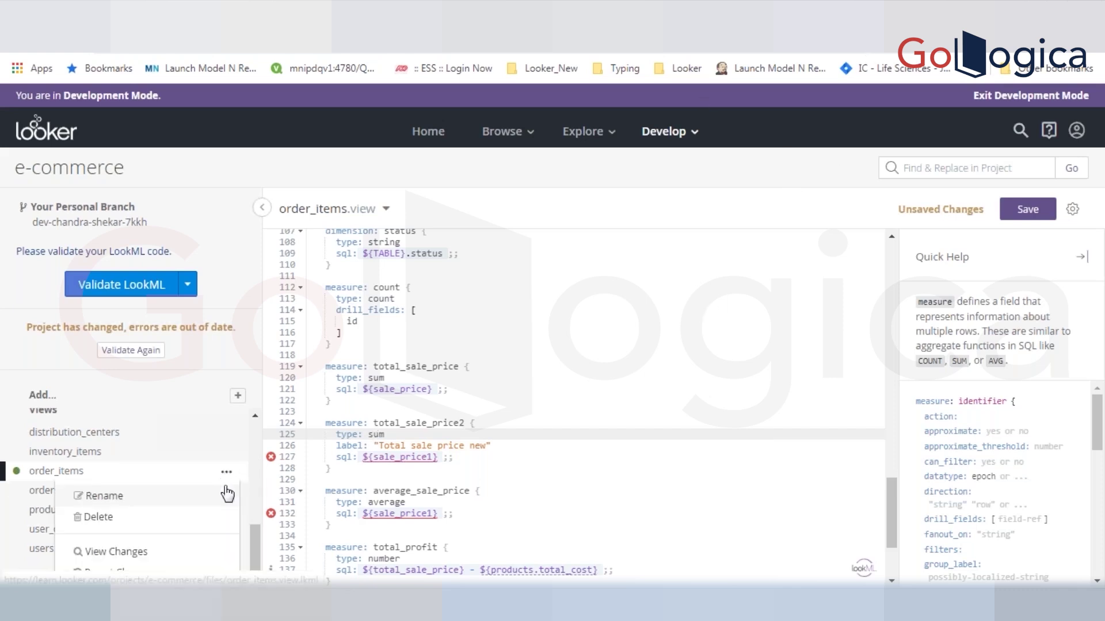
left_click(118, 572)
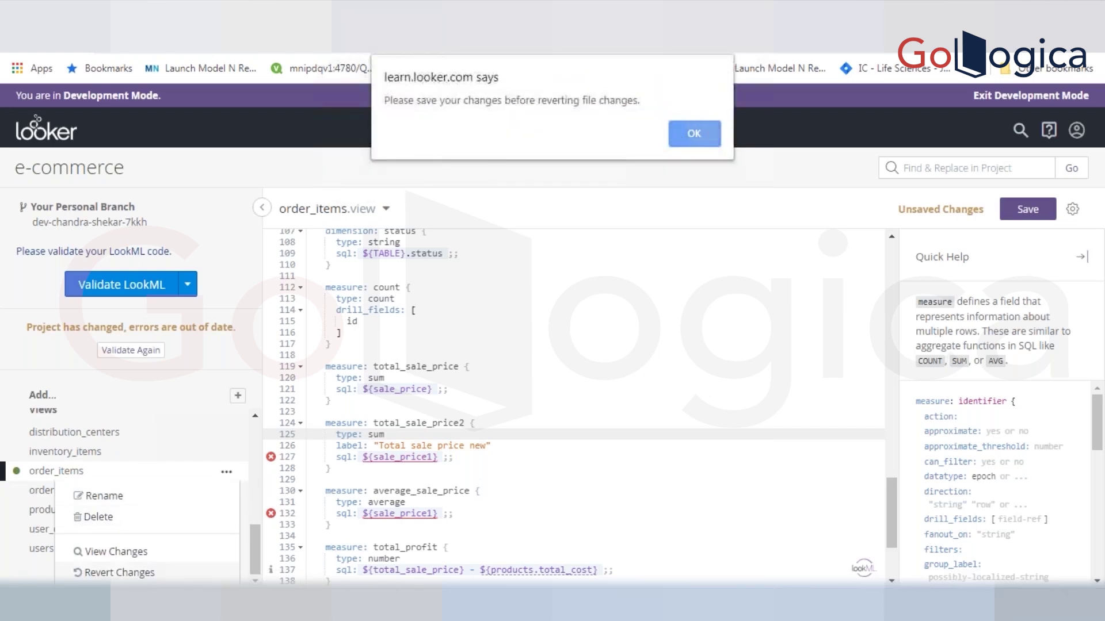
left_click(711, 133)
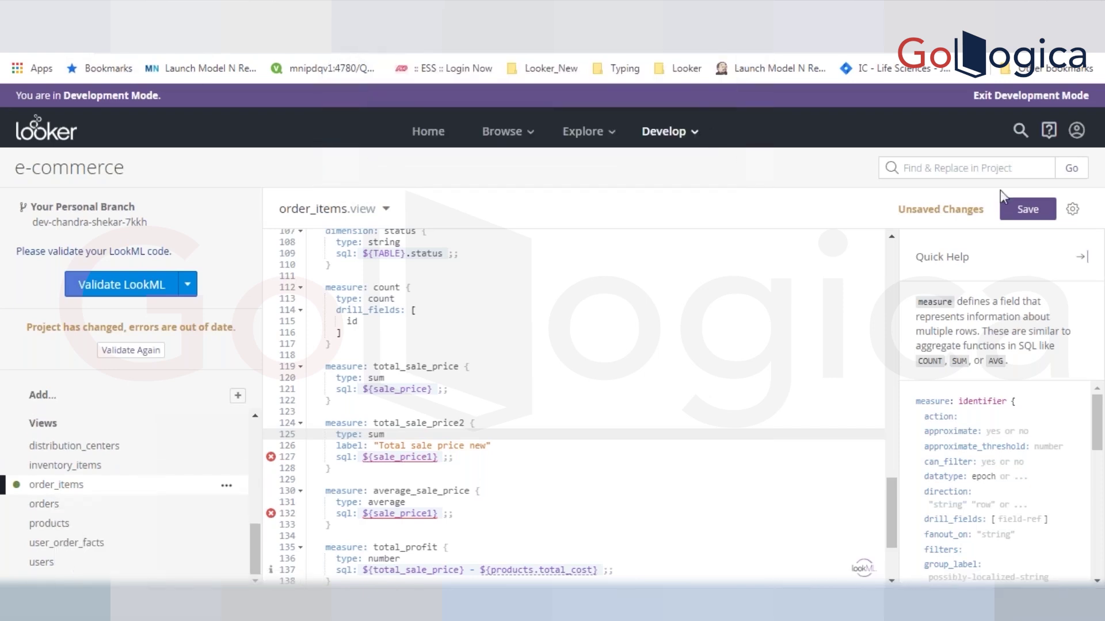
- Save the pending order_items.view edits and reload the page
left_click(1028, 209)
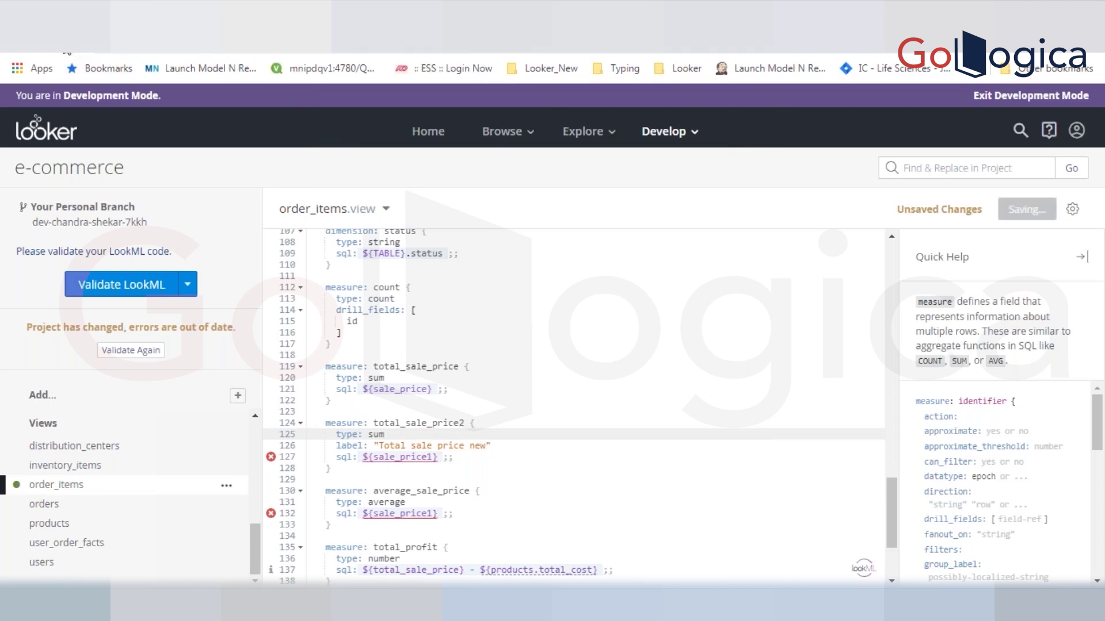
key("F5")
left_click(647, 135)
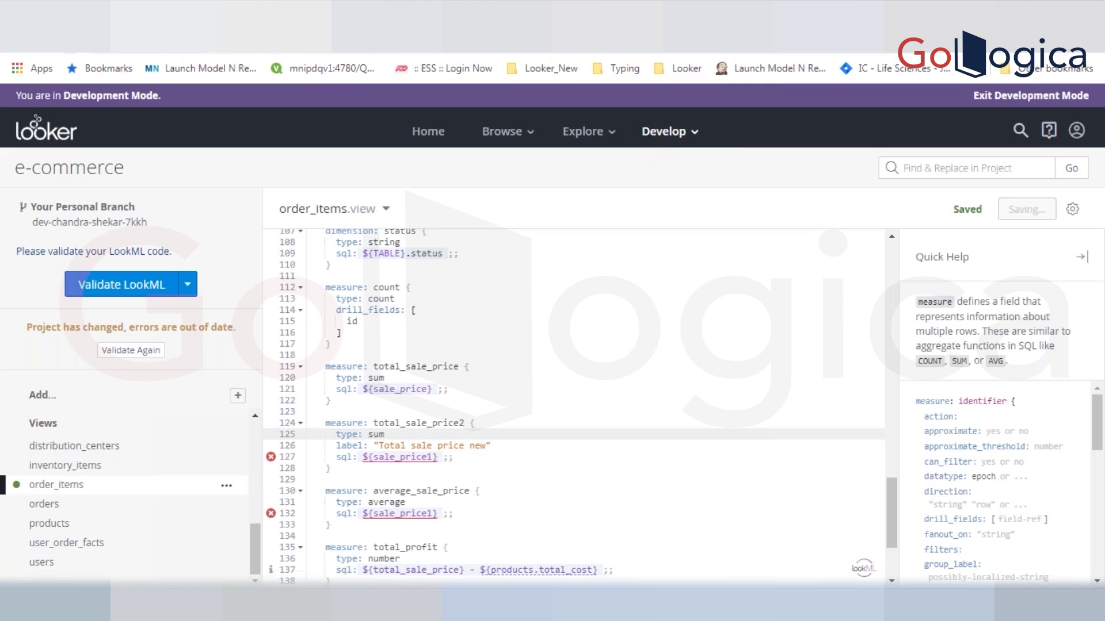
key("F5")
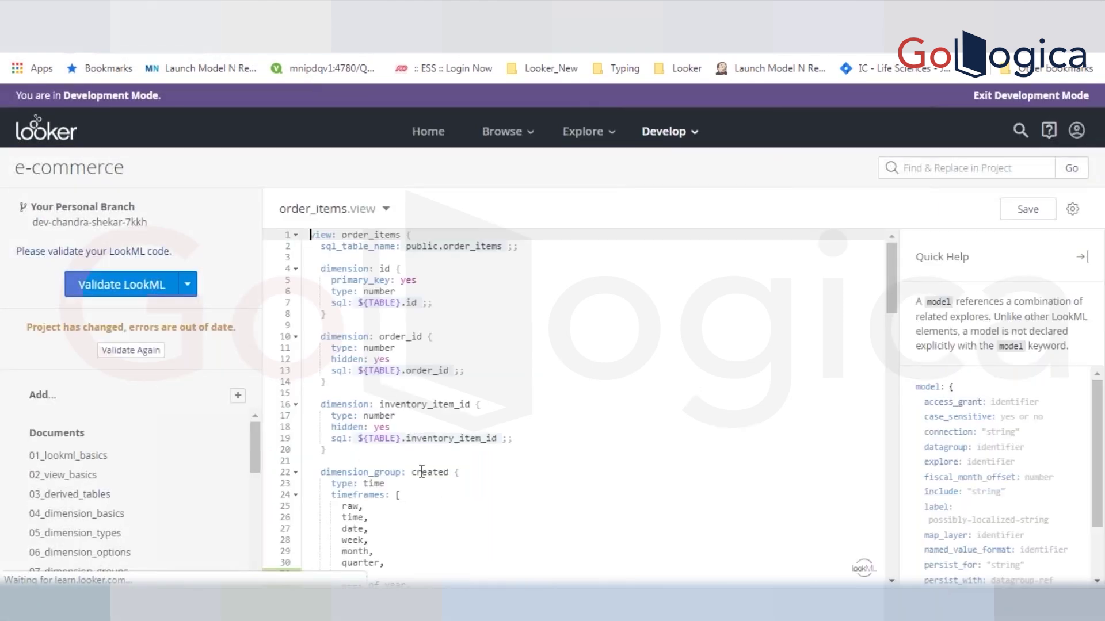
- Revert order_items.view to production with Revert Changes and confirm with OK
scroll(250, 547, "down", 5)
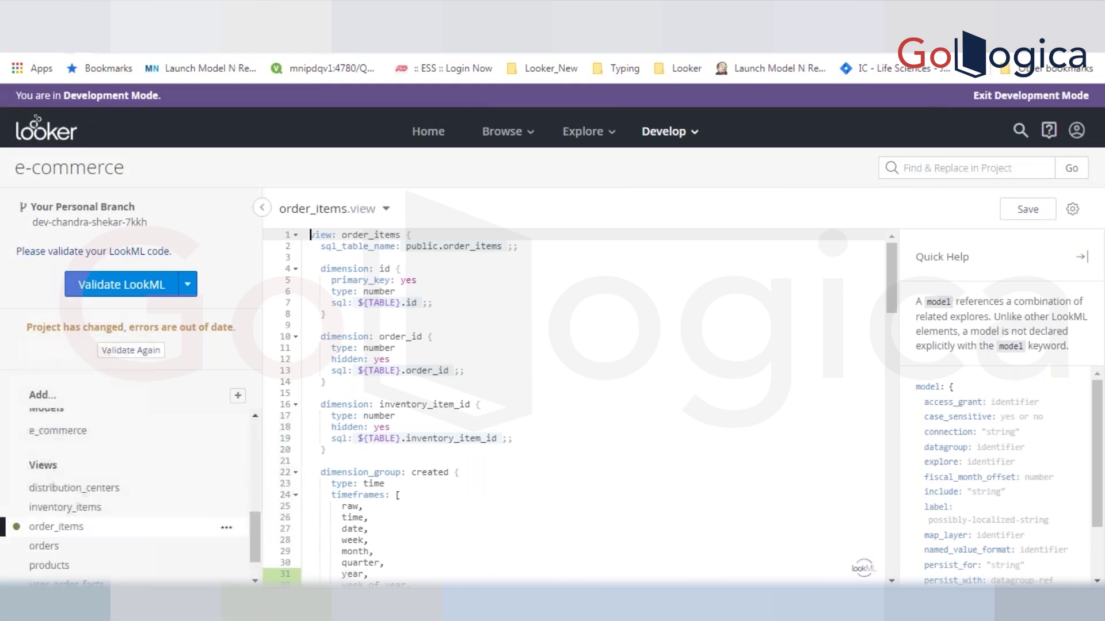
left_click_drag(259, 551, 259, 564)
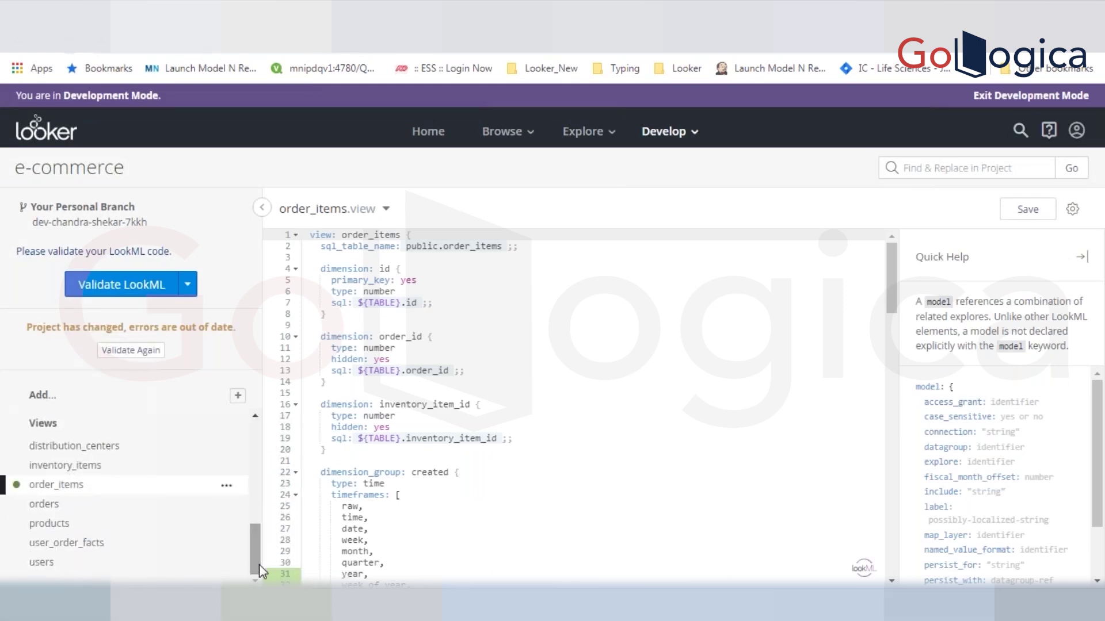
left_click(226, 486)
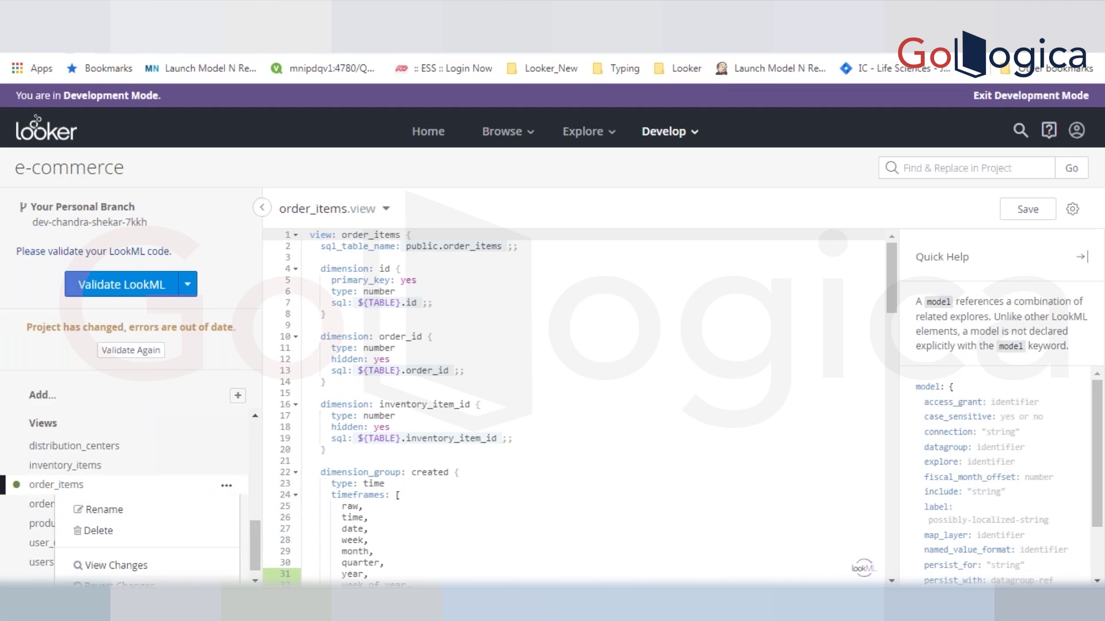
left_click(115, 585)
left_click(631, 144)
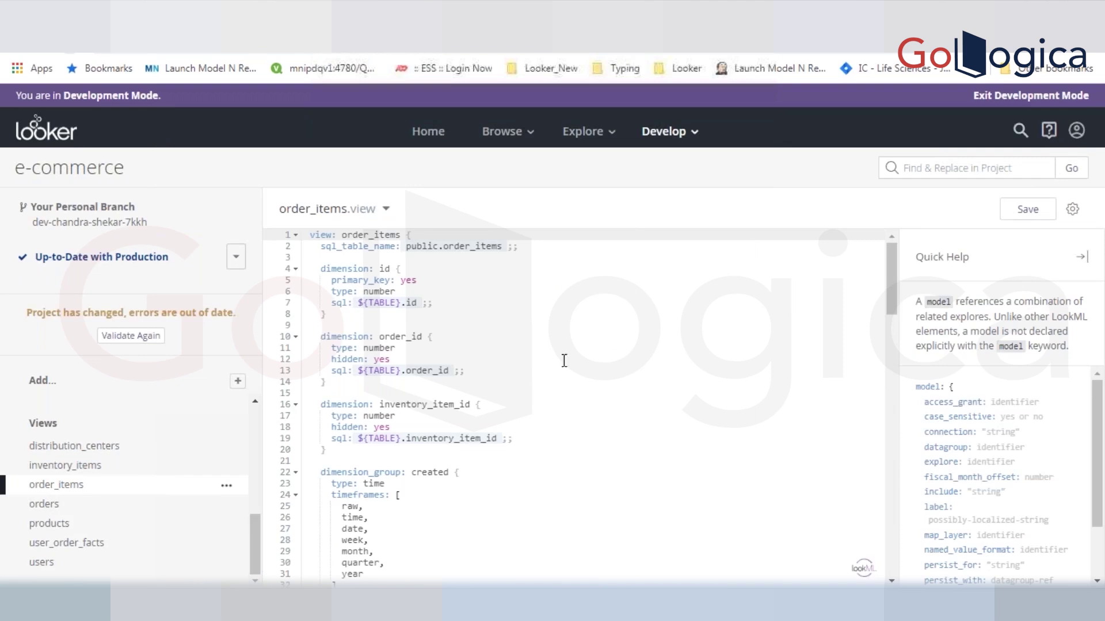
left_click_drag(891, 277, 898, 544)
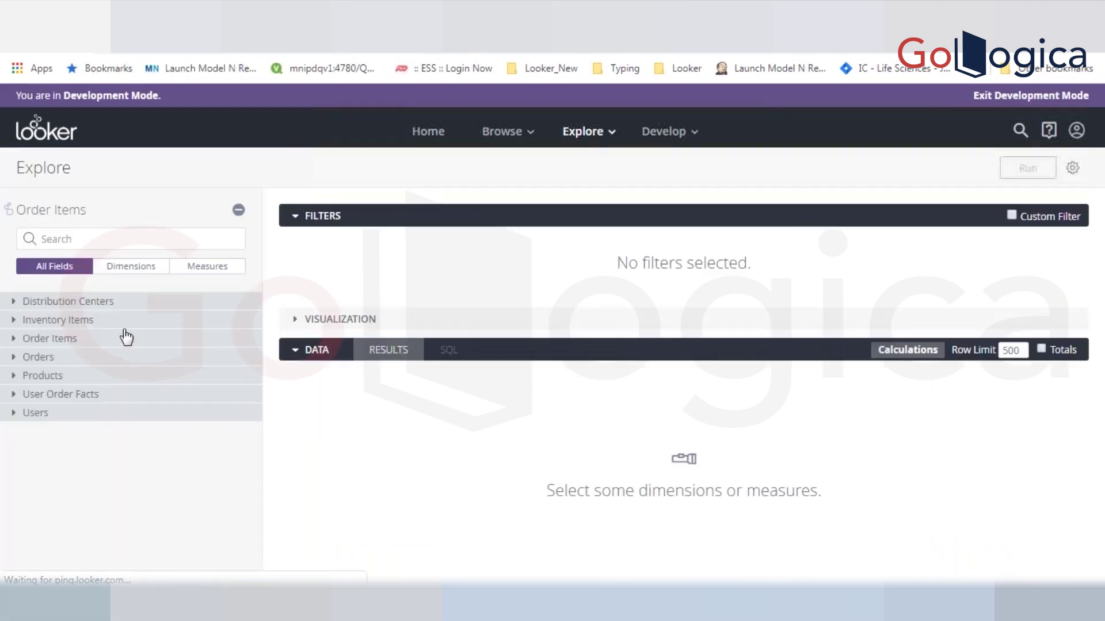
- Add the Order Items Count measure to the Explore
left_click(118, 341)
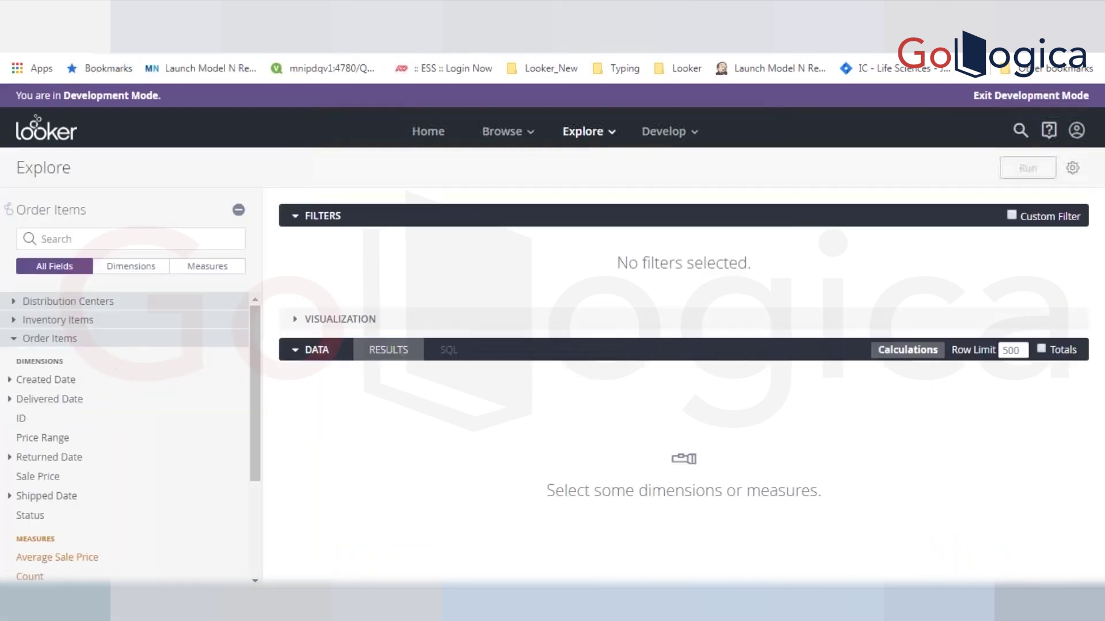
left_click_drag(257, 448, 257, 492)
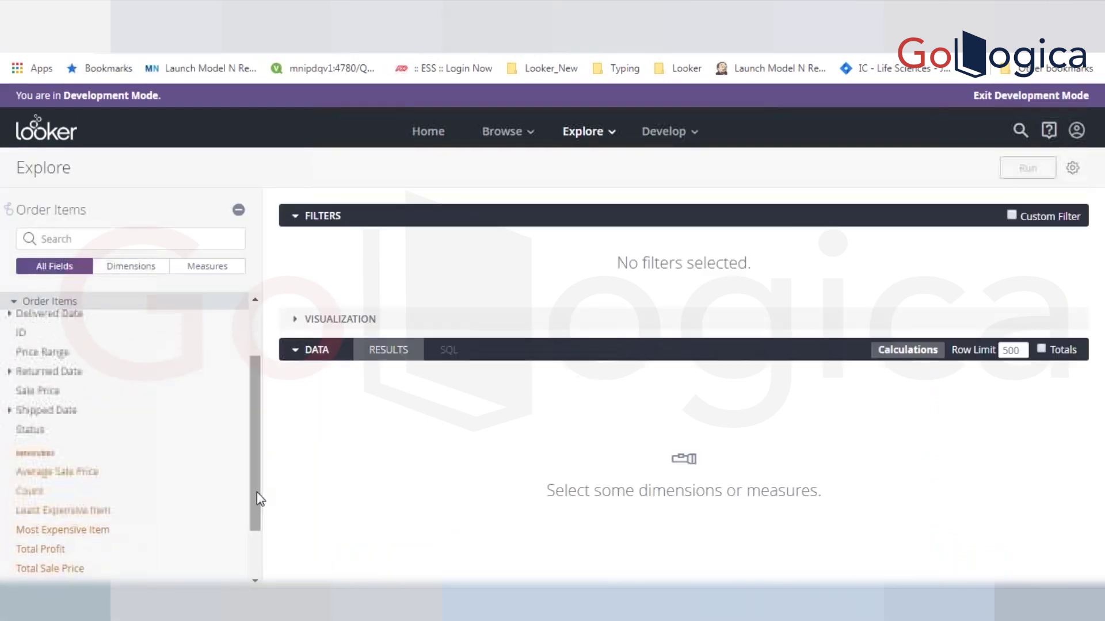
left_click(45, 495)
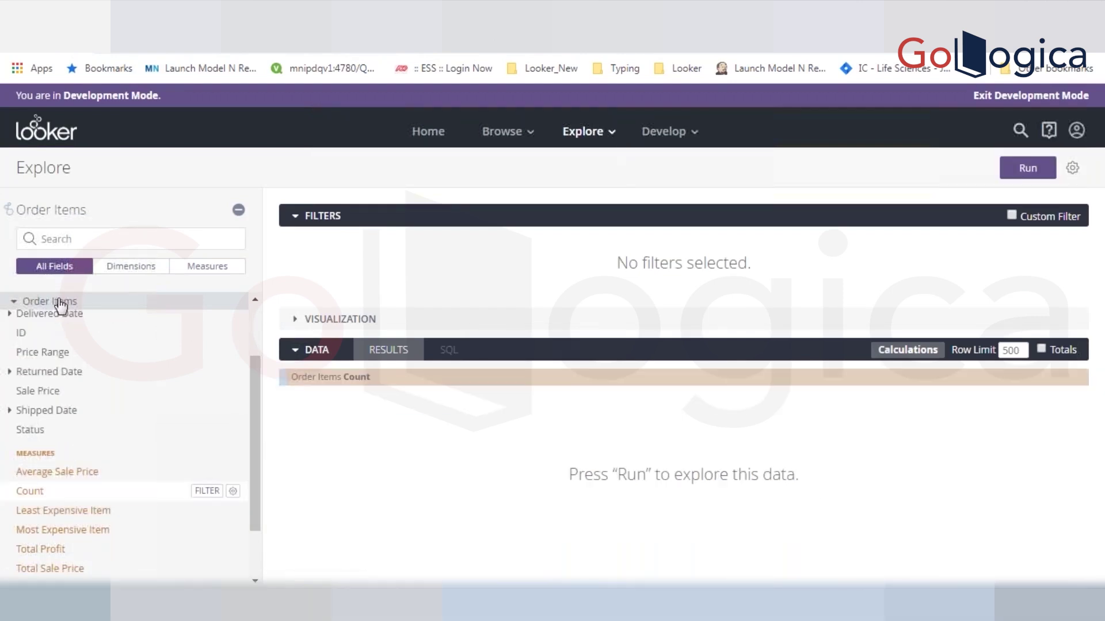
left_click(108, 300)
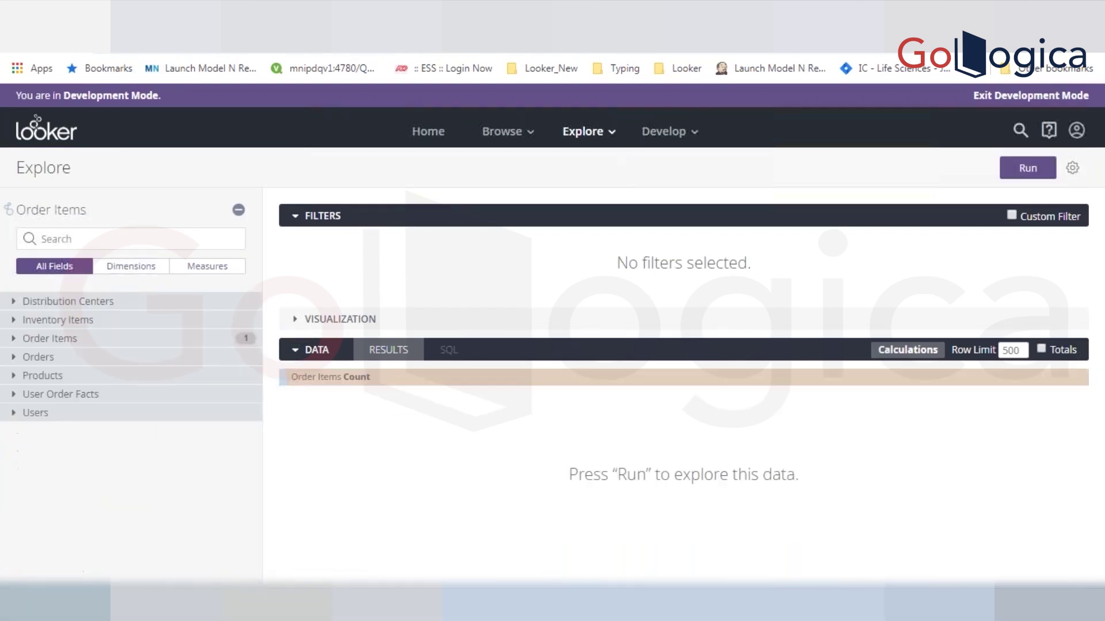
- Add the Orders ID dimension, run the query, and drill into row 1's count of 5
left_click(75, 358)
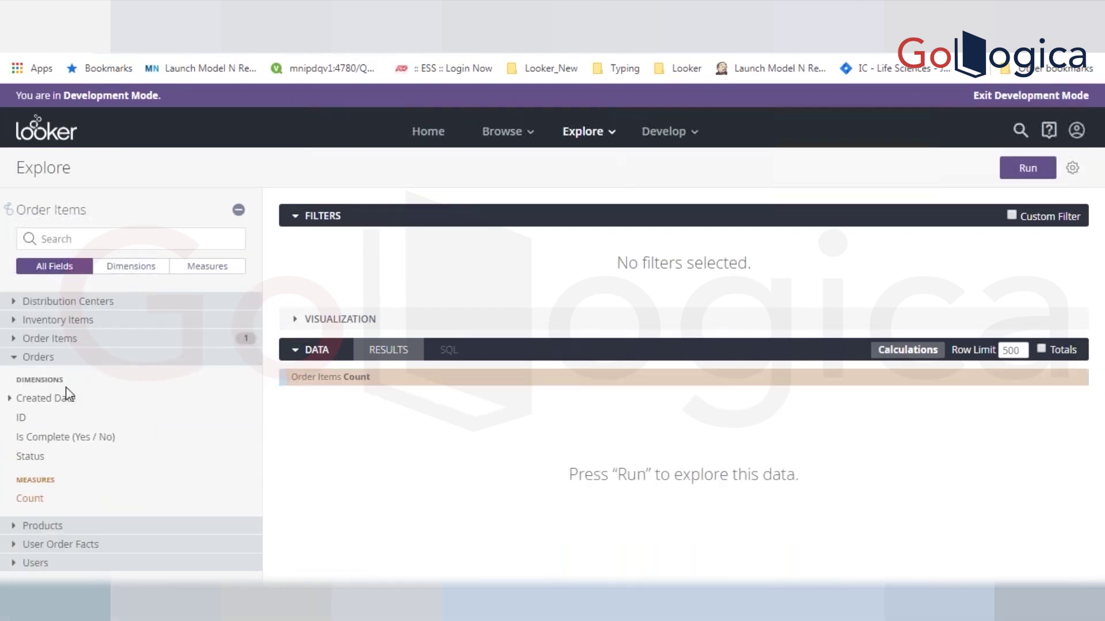
left_click(37, 419)
left_click(1042, 176)
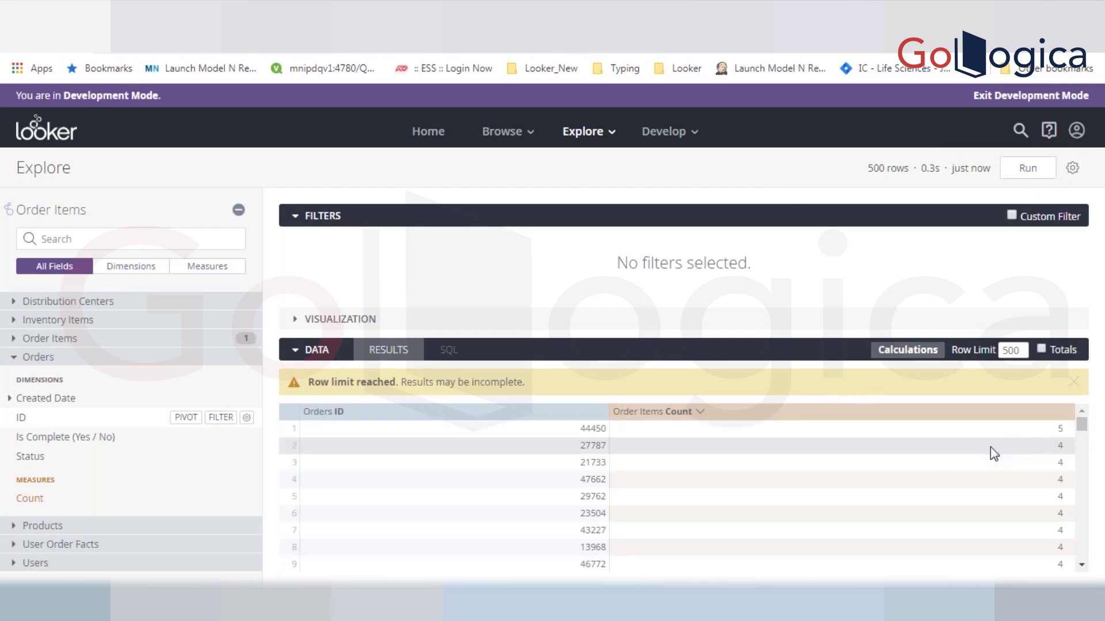
left_click(1061, 432)
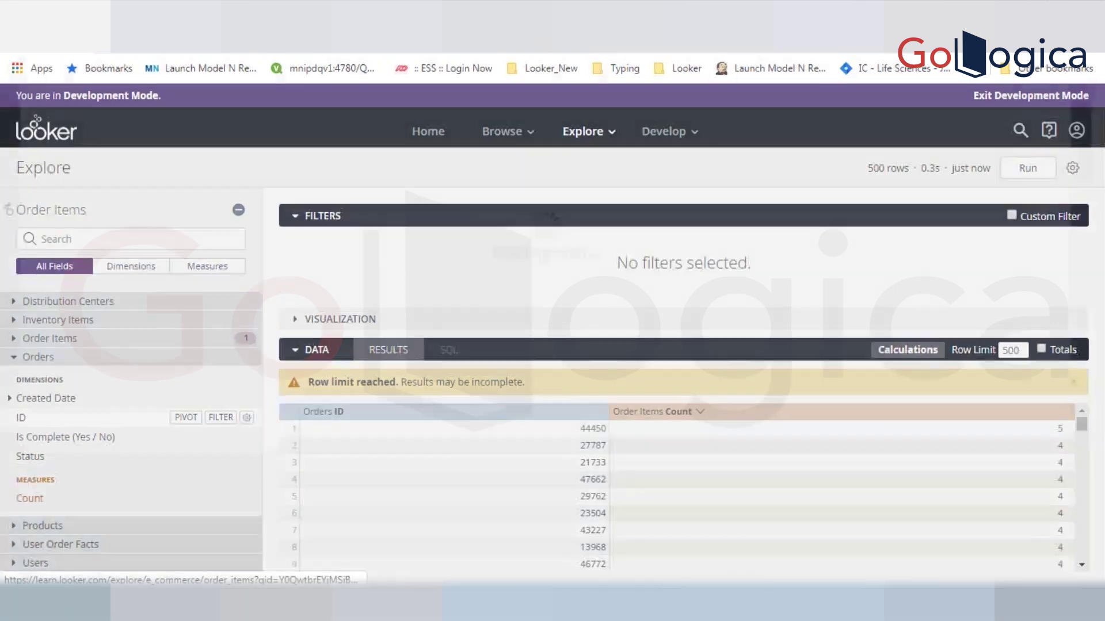
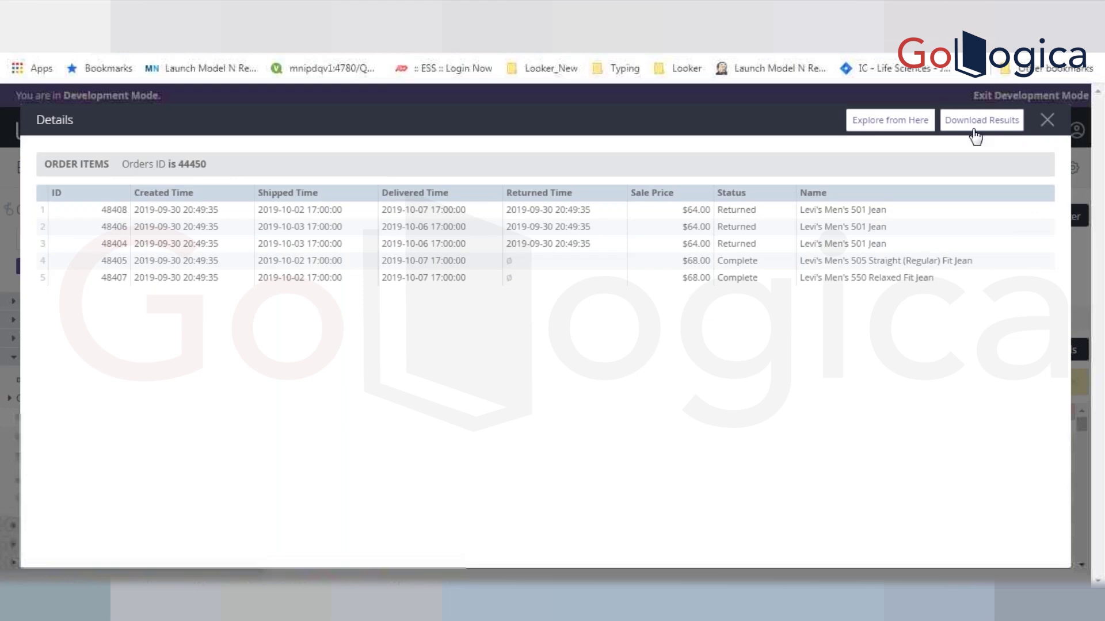
- Open order 44450's drill details as an Explore, then return to the order_items.view code
left_click(920, 123)
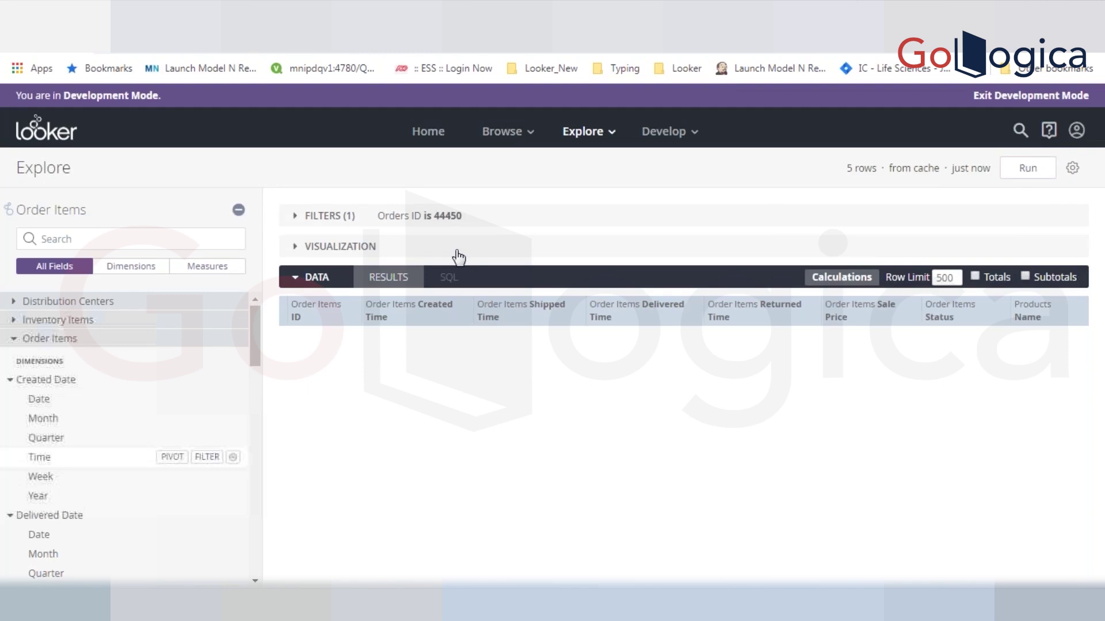
key("alt+Left")
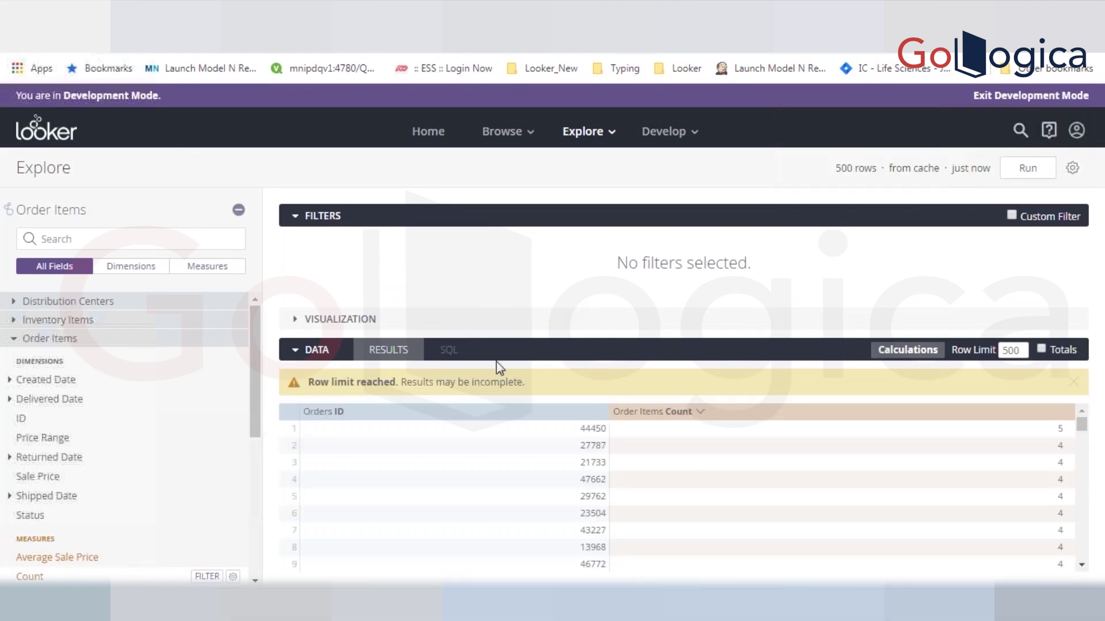
key("alt+Left")
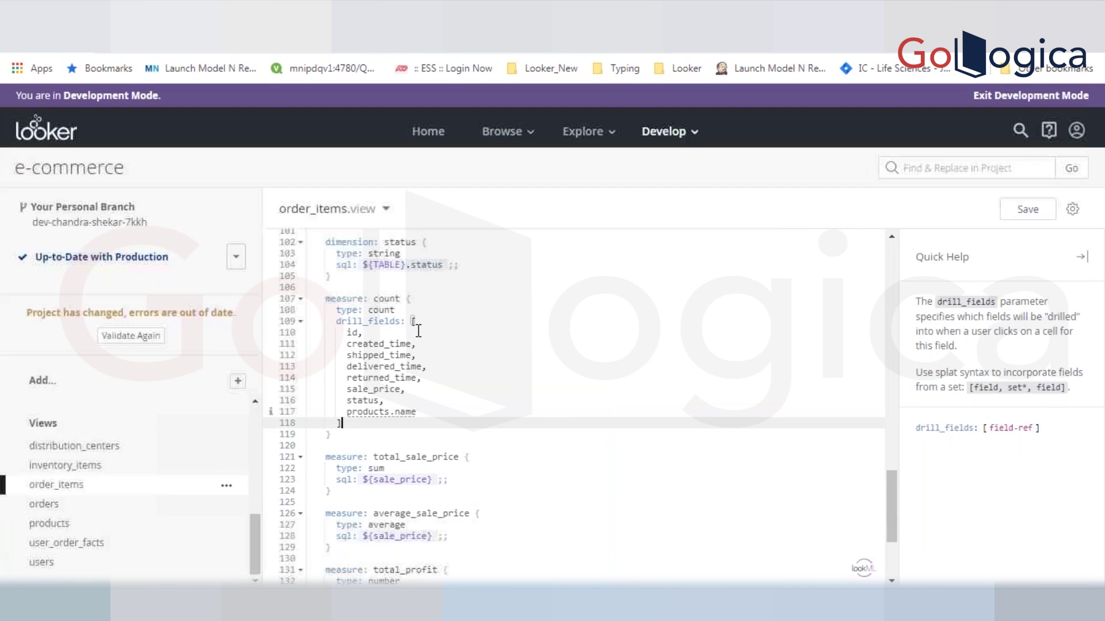
- Comment out the old count measure on lines 107–119 and save
key("Return")
key("Return")
type("m")
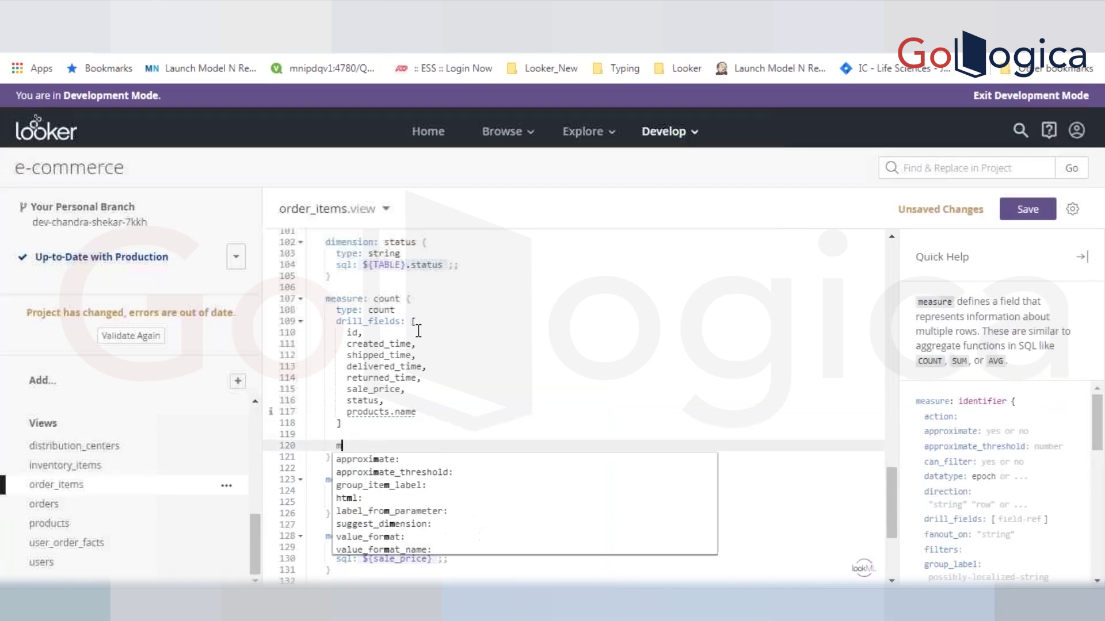
type("e")
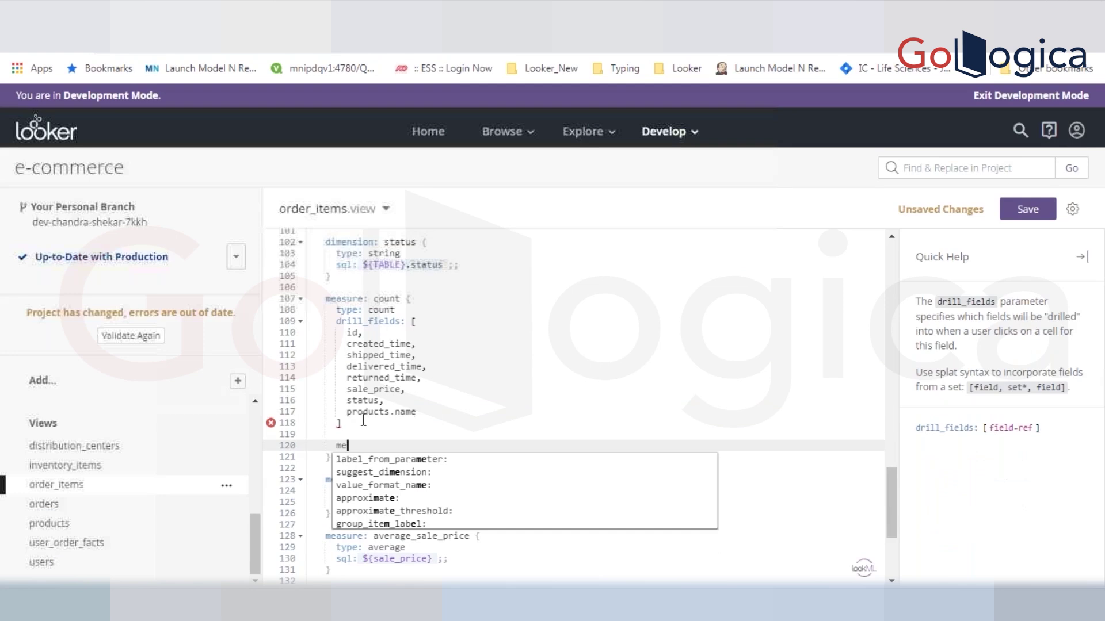
key("BackSpace")
key("BackSpace")
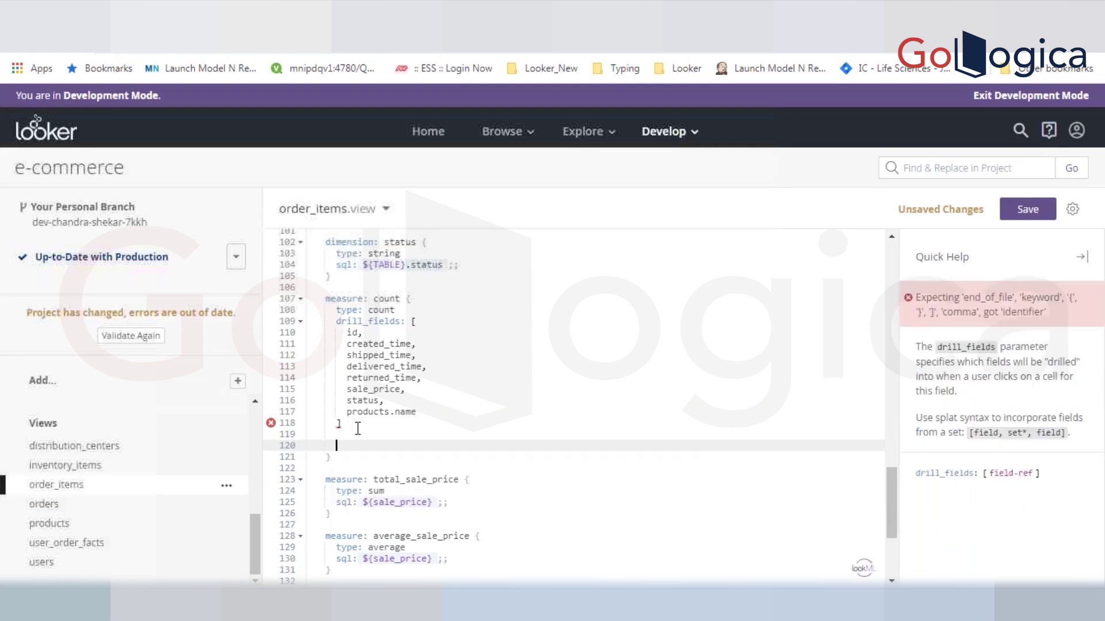
key("BackSpace")
key("BackSpace")
key("BackSpace")
left_click_drag(357, 430, 314, 298)
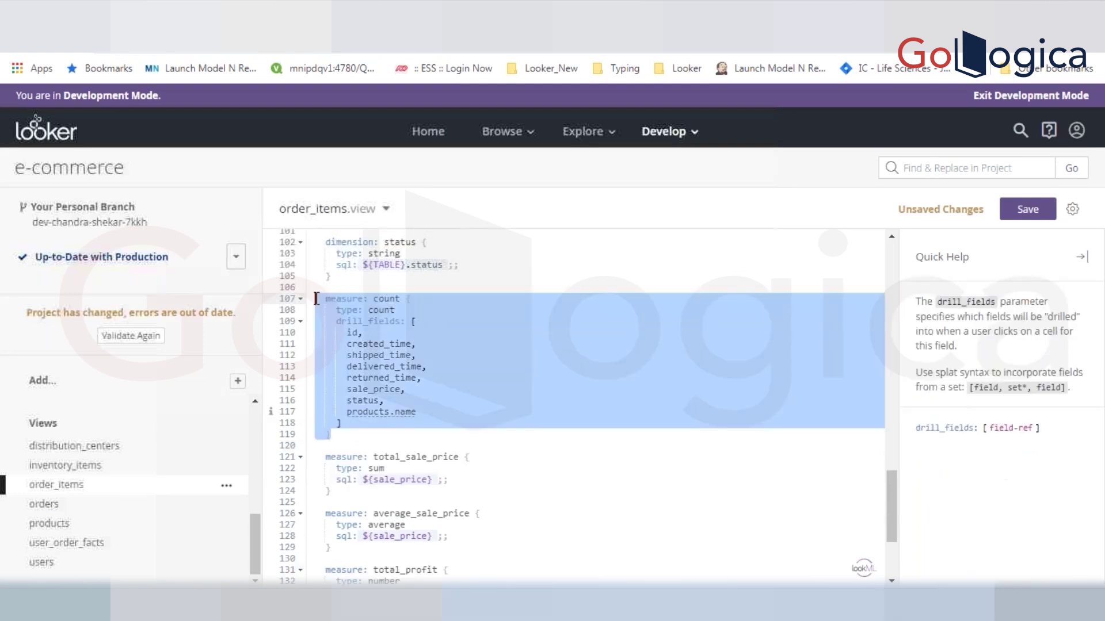
key("ctrl+slash")
key("ctrl+s")
left_click(380, 435)
- Insert a new measure named count above the total_sale_price measure
left_click(329, 459)
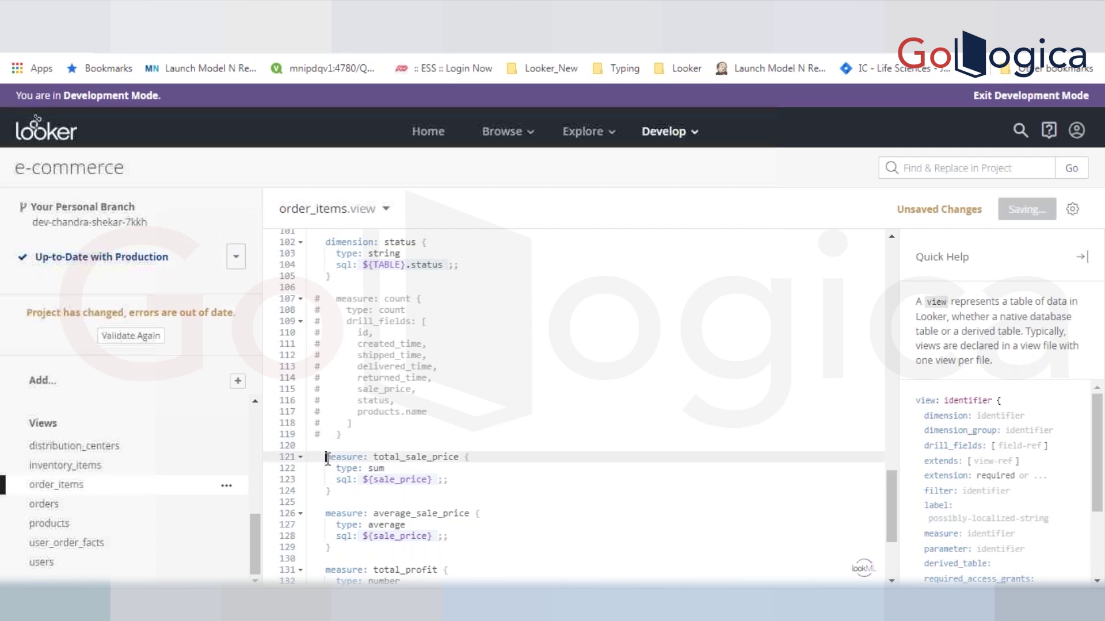
key("Return")
key("Return")
key("Up")
key("Up")
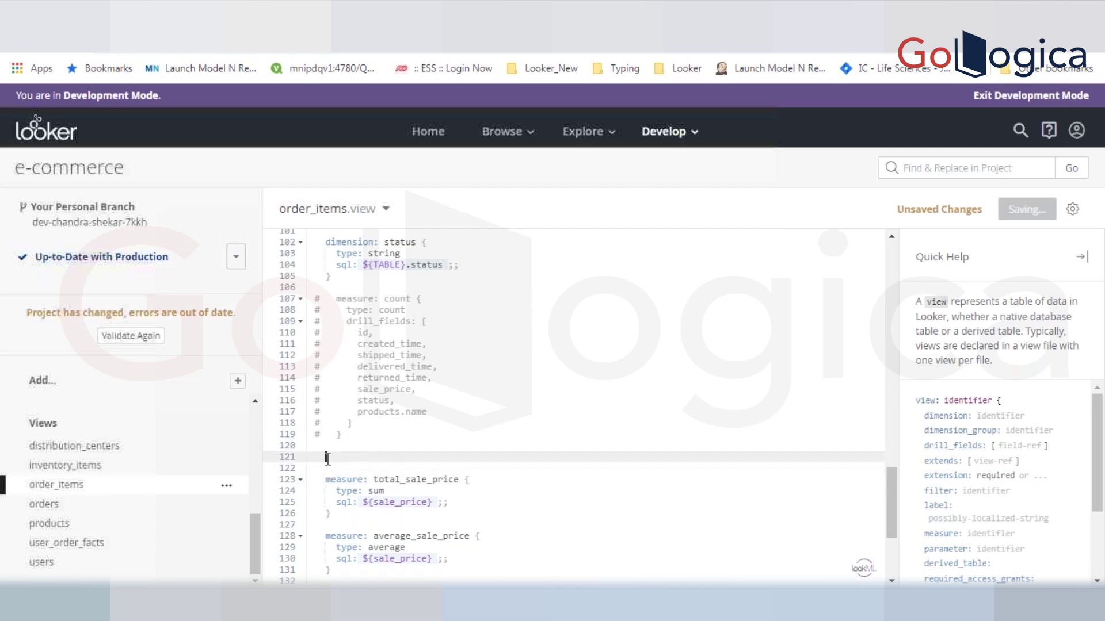
type("me")
key("Return")
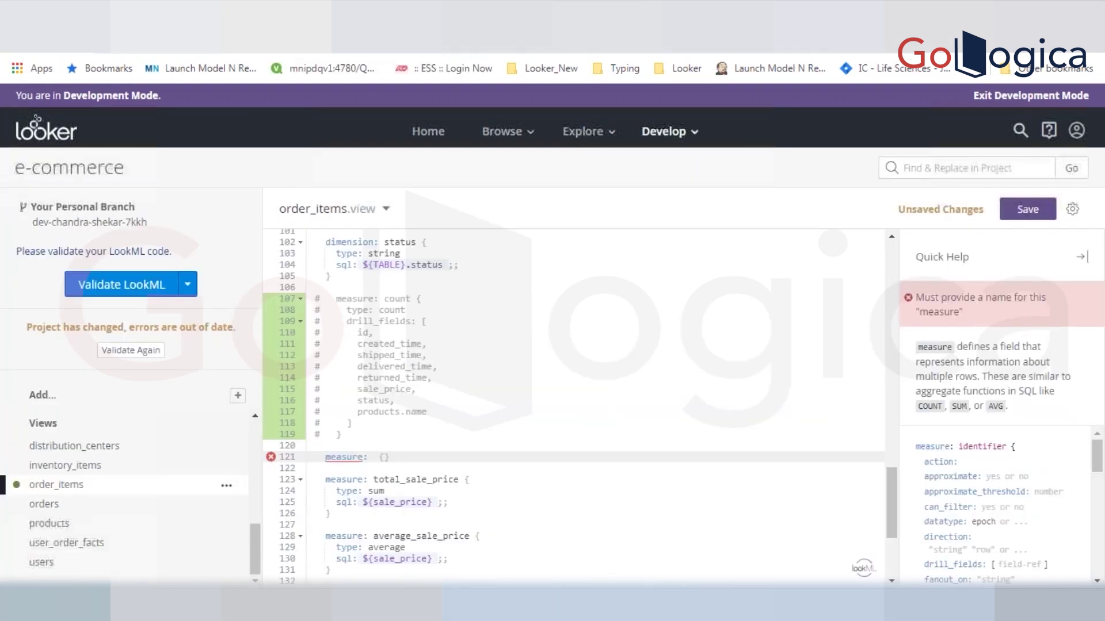
type("count")
key("ctrl+s")
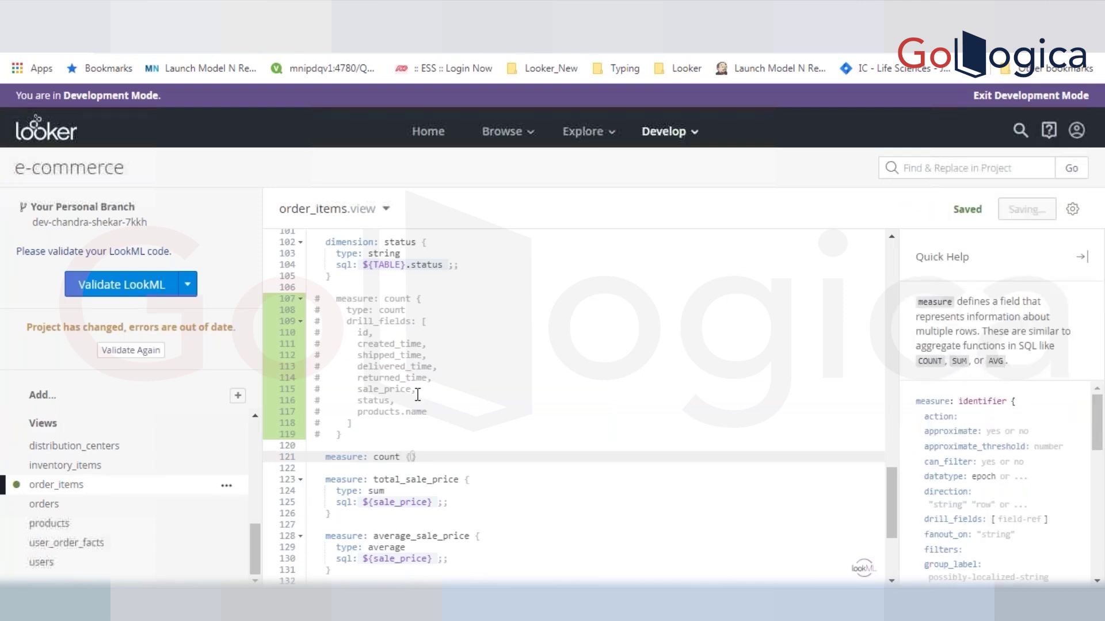
- Set the new count measure's type to count and save
key("Return")
type("type")
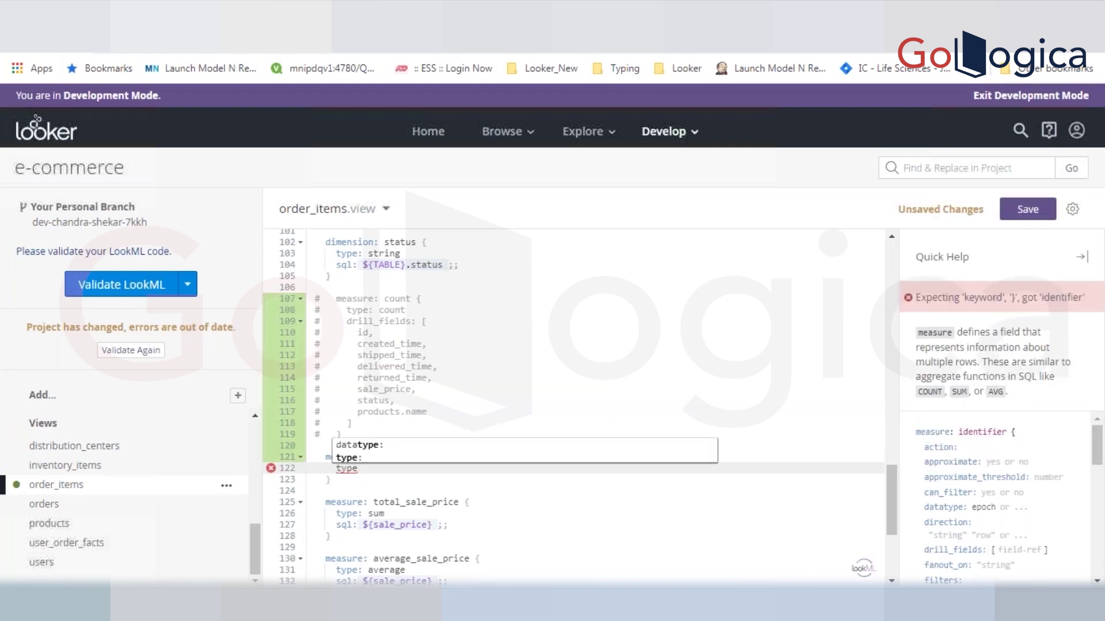
key("Return")
type("count")
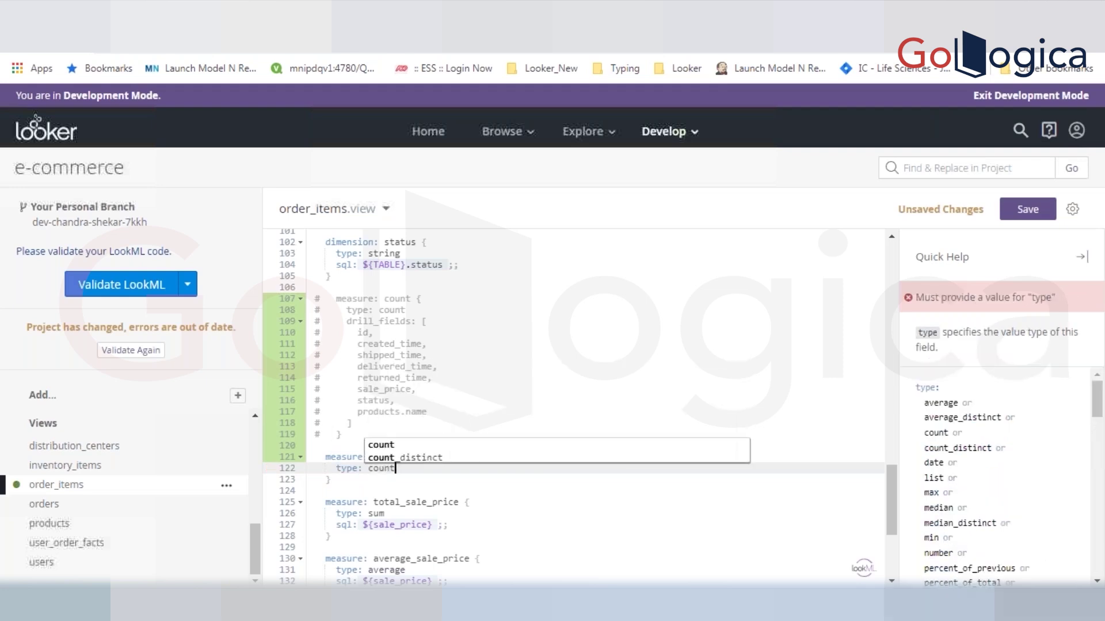
key("Return")
key("ctrl+s")
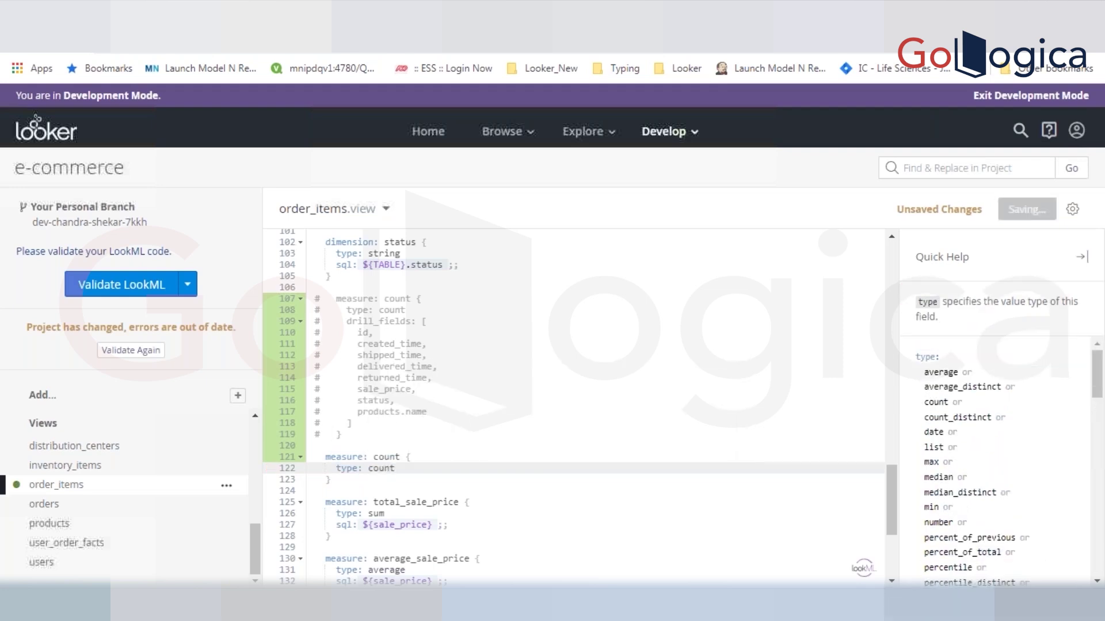
- Give the count measure sql: ${id} and save the order_items view
key("Return")
type("sql")
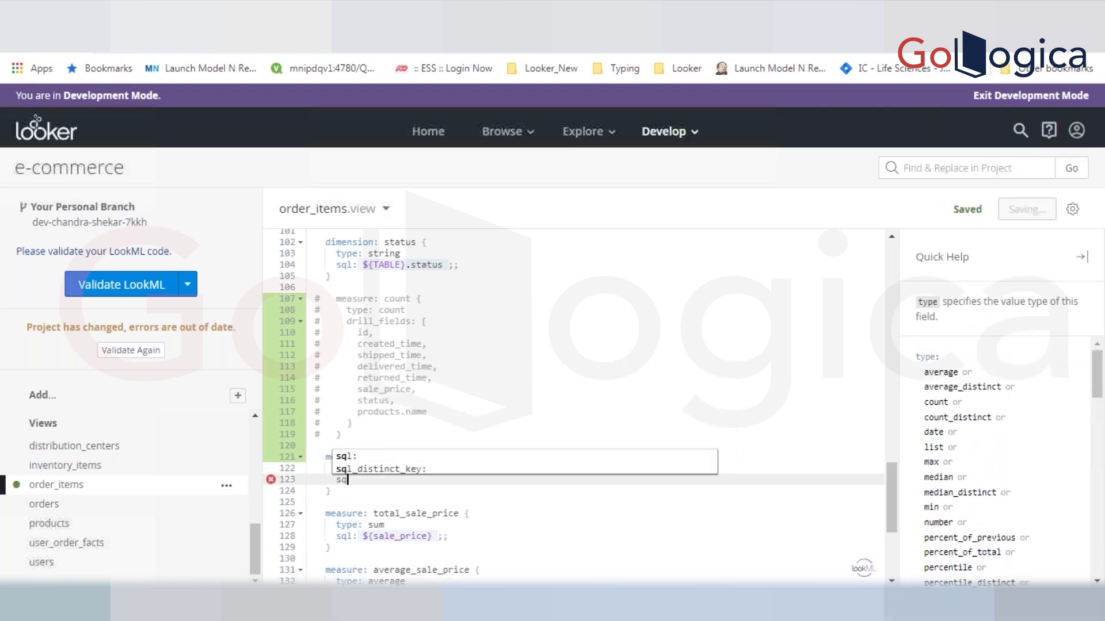
key("Return")
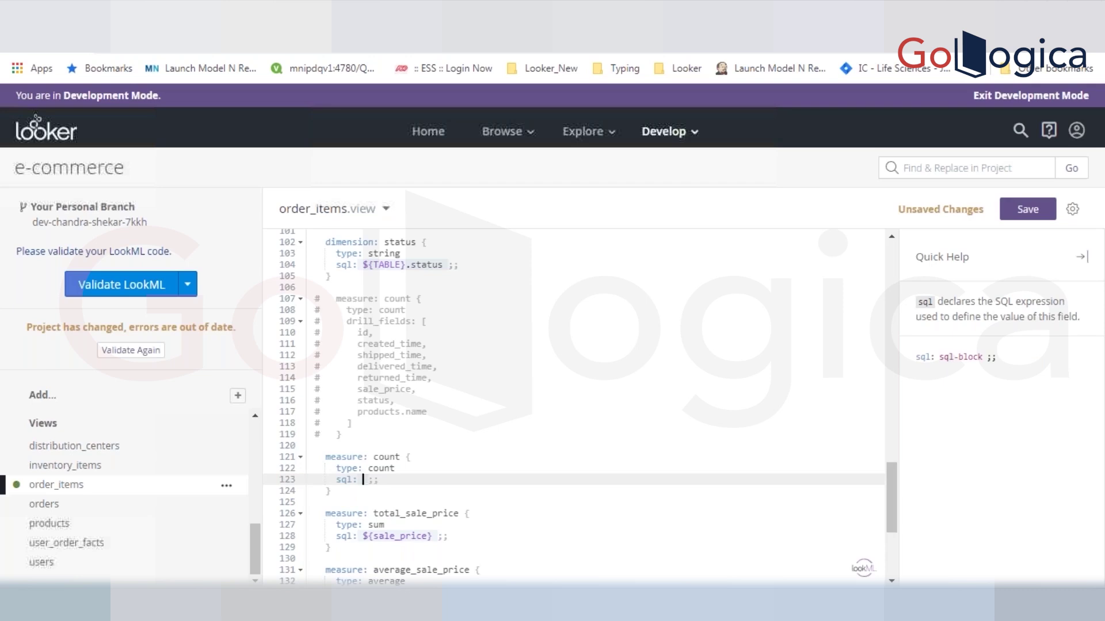
type("id")
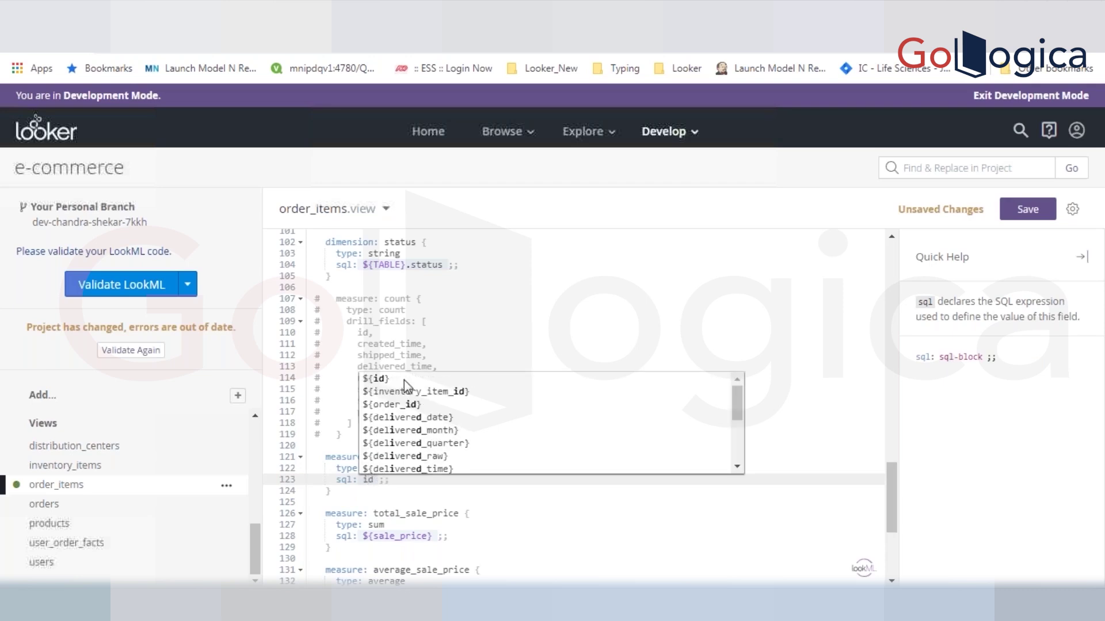
left_click(404, 379)
key("ctrl+s")
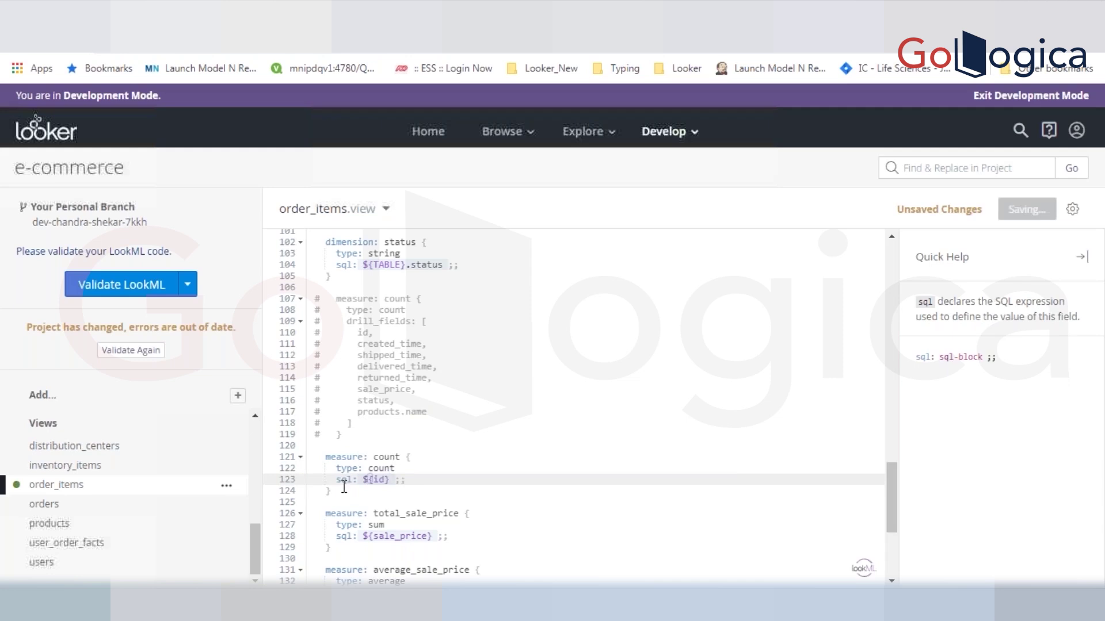
left_click_drag(331, 491, 325, 457)
left_click(402, 480)
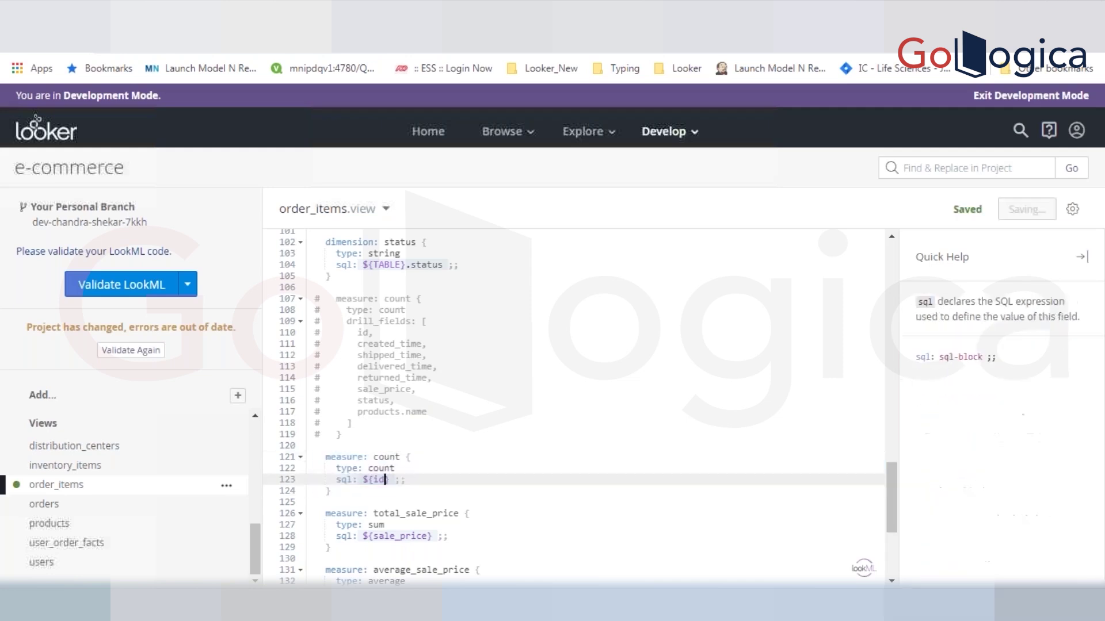
key("ctrl+s")
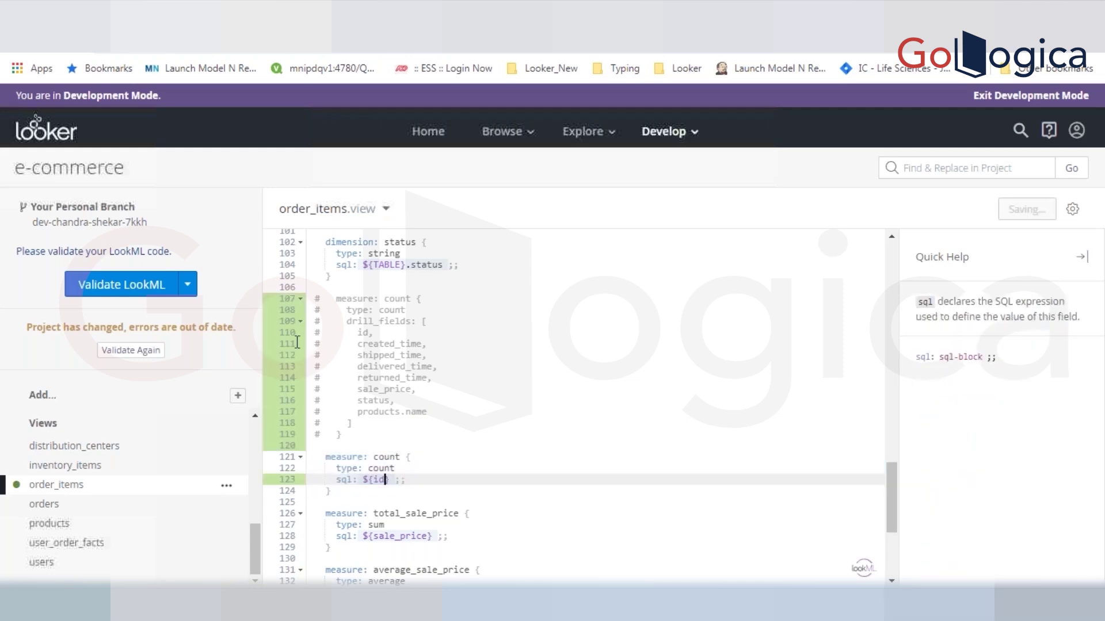
left_click(149, 13)
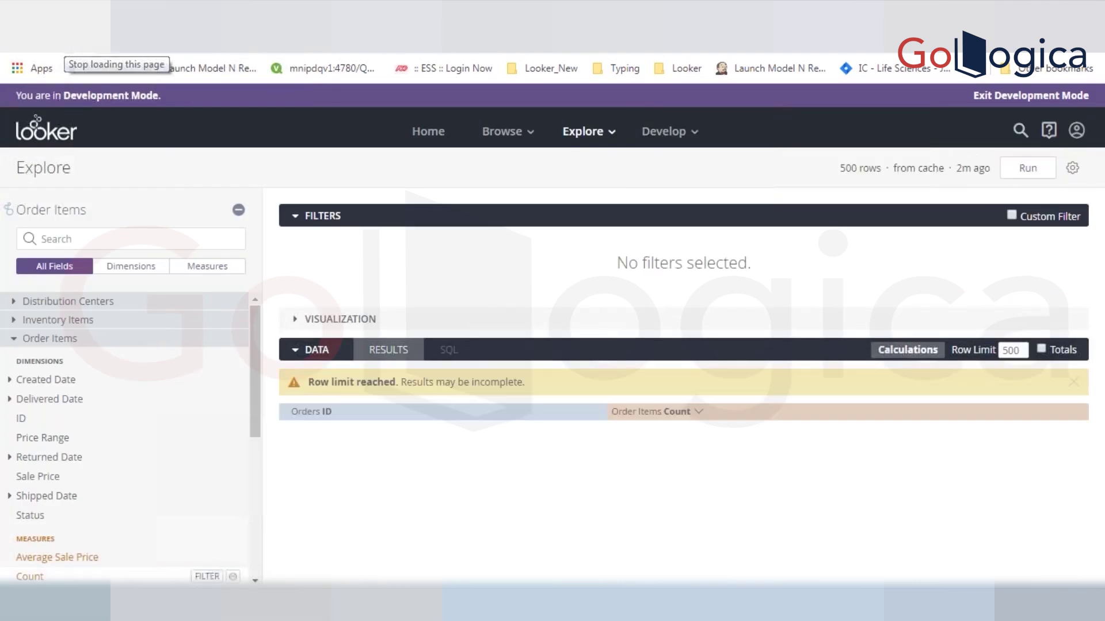
- Collapse the Explore filters and try drilling into the first order's item count
left_click(285, 221)
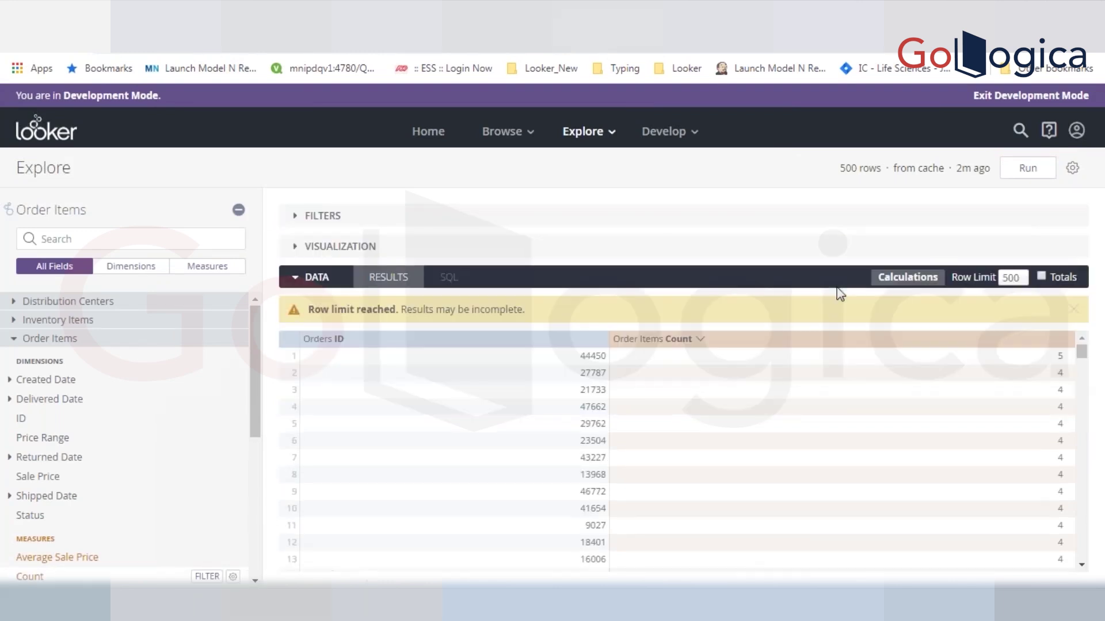
double_click(1061, 357)
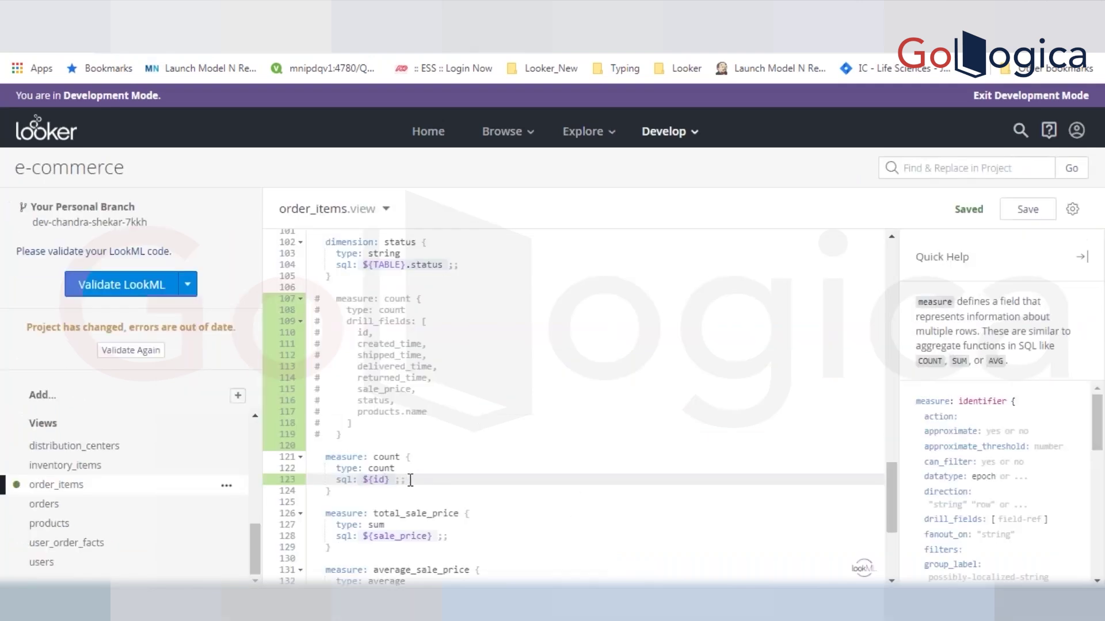
- Add drill_fields: [id] under the count measure's sql line and save
key("Return")
type("dr")
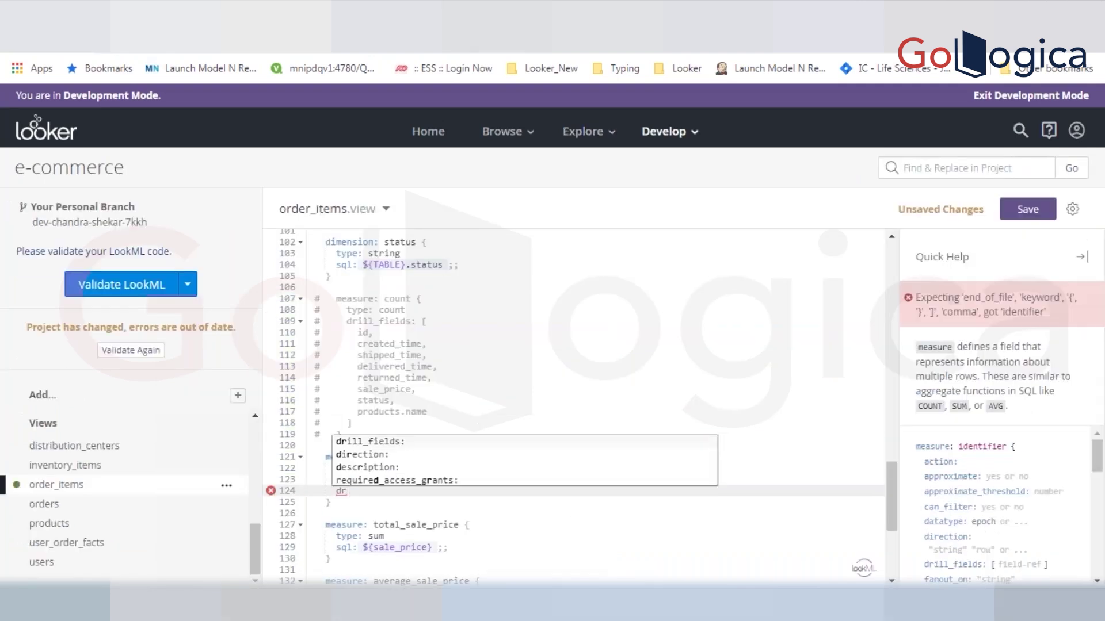
key("Return")
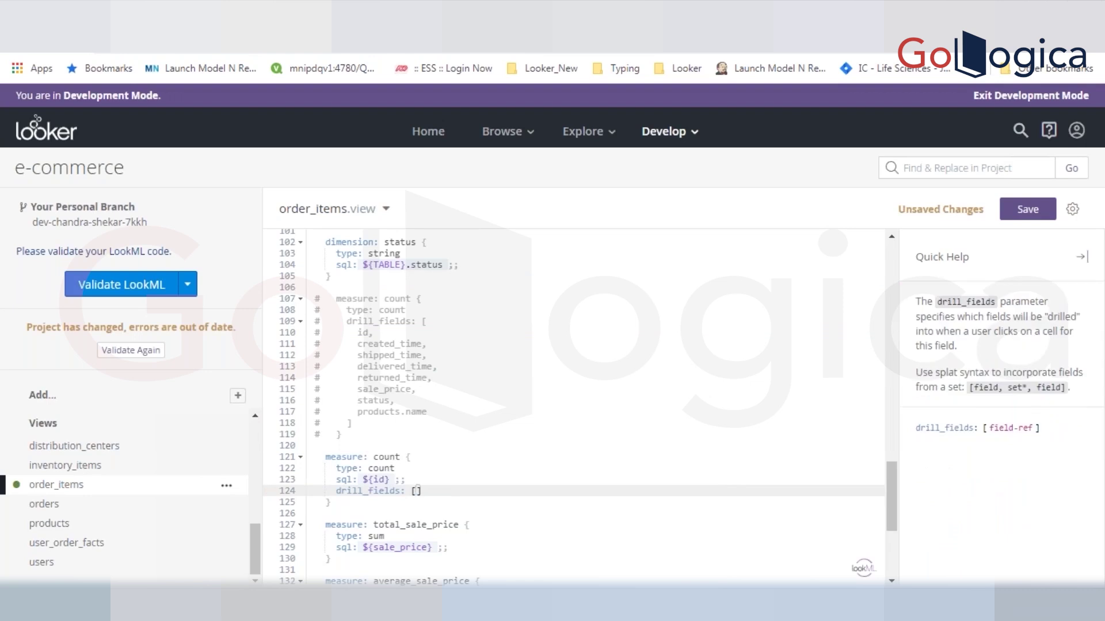
key("Return")
type("id")
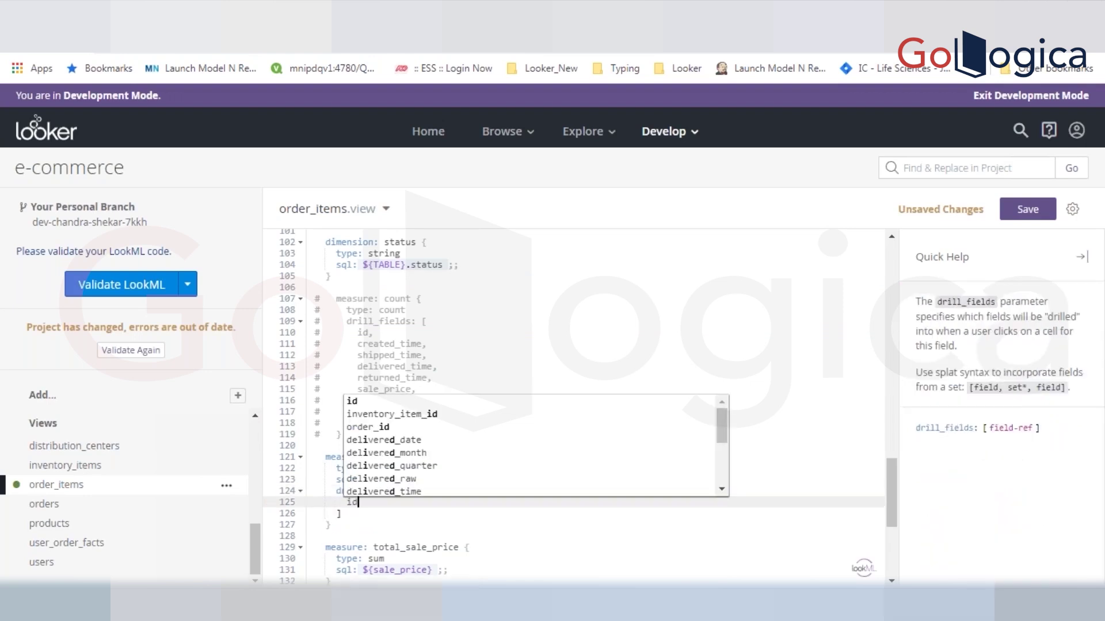
key("ctrl+s")
key("Escape")
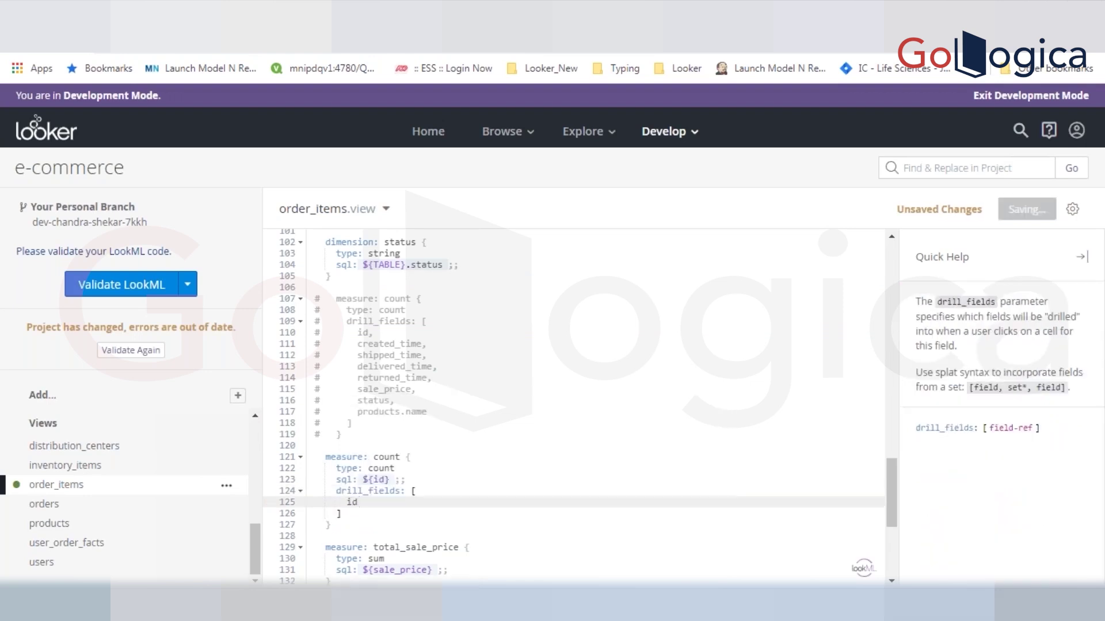
left_click(375, 490)
double_click(382, 490)
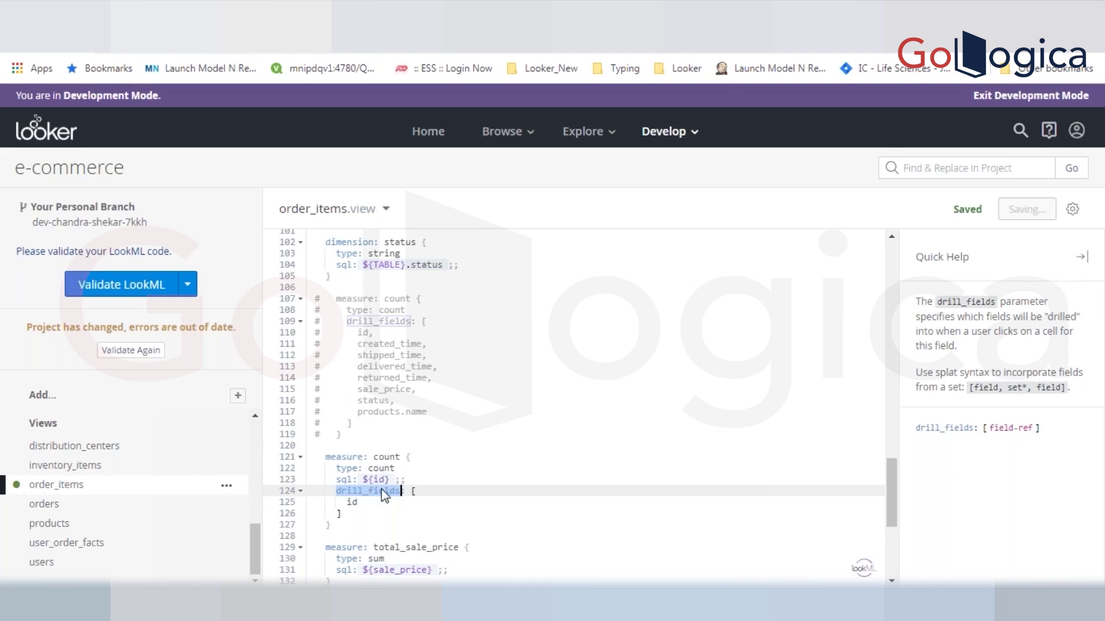
left_click(363, 507)
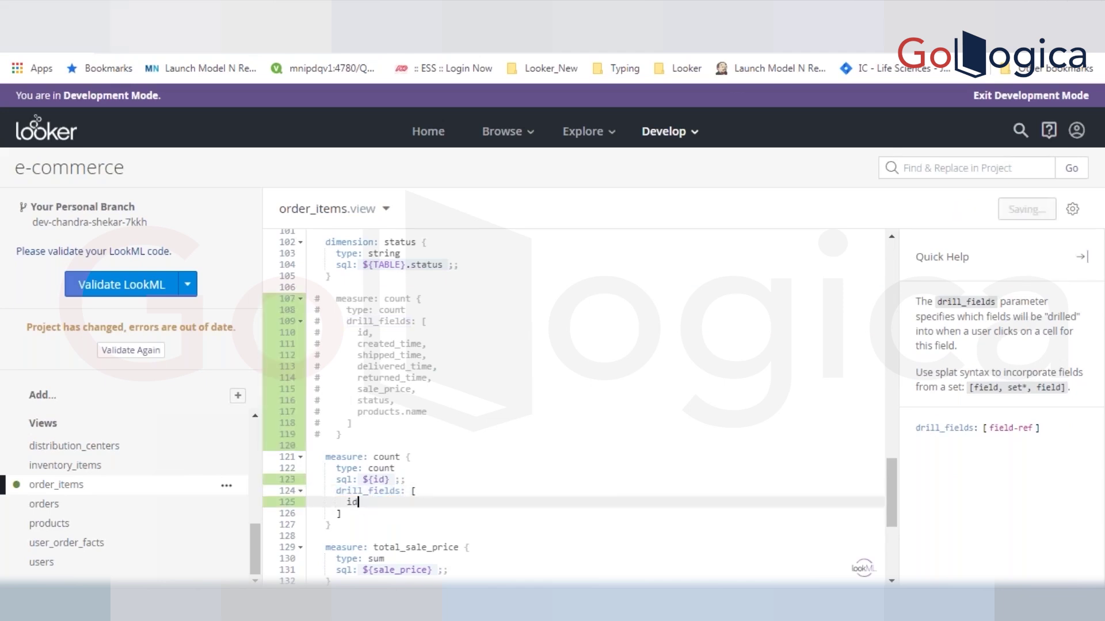
left_click(93, 28)
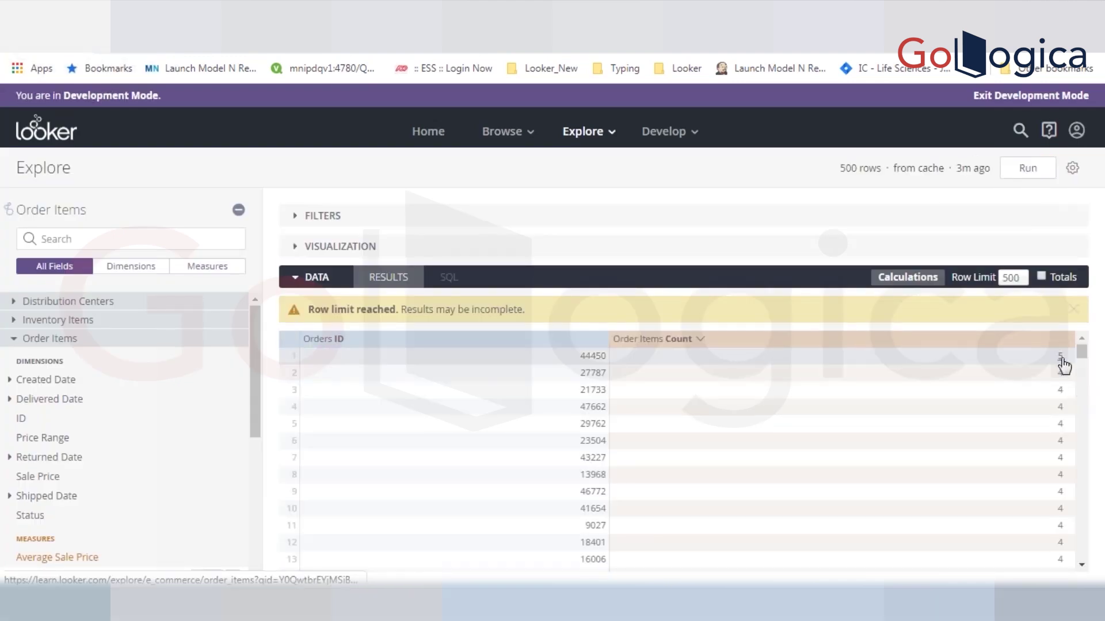
left_click(1060, 356)
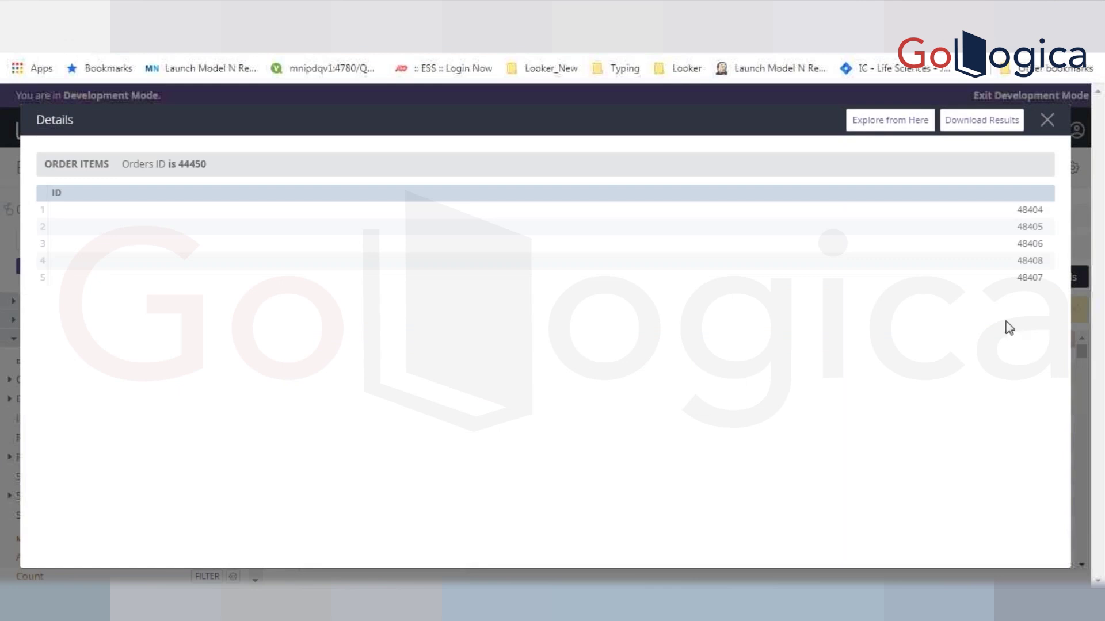
left_click(1047, 121)
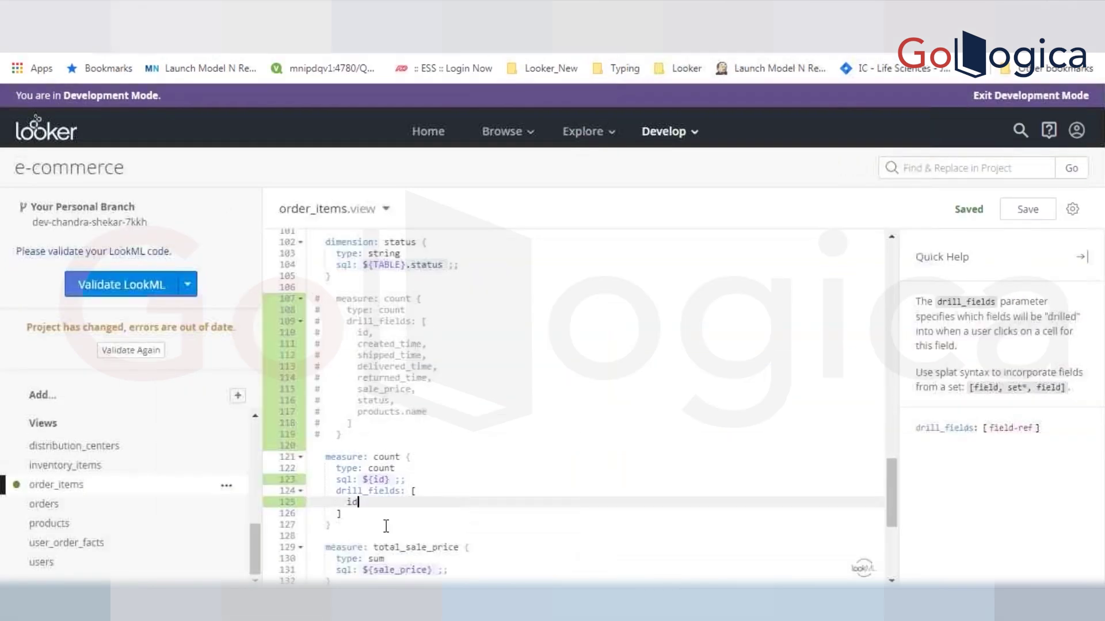
- Add created_date after id in the count measure's drill_fields
key("ctrl+space")
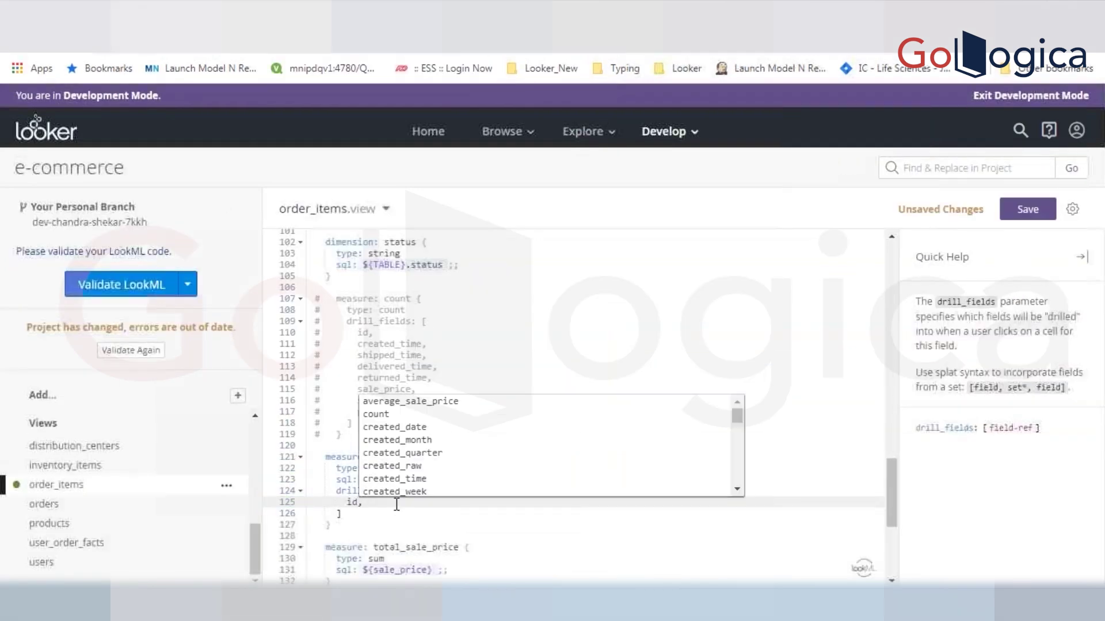
key("Return")
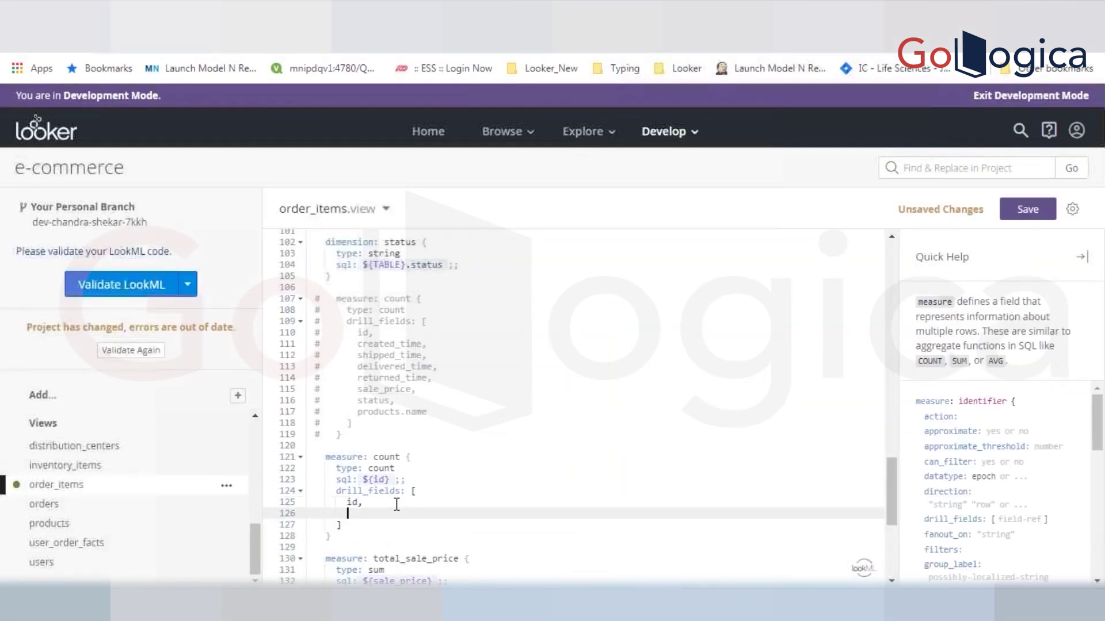
type("crea")
key("Return")
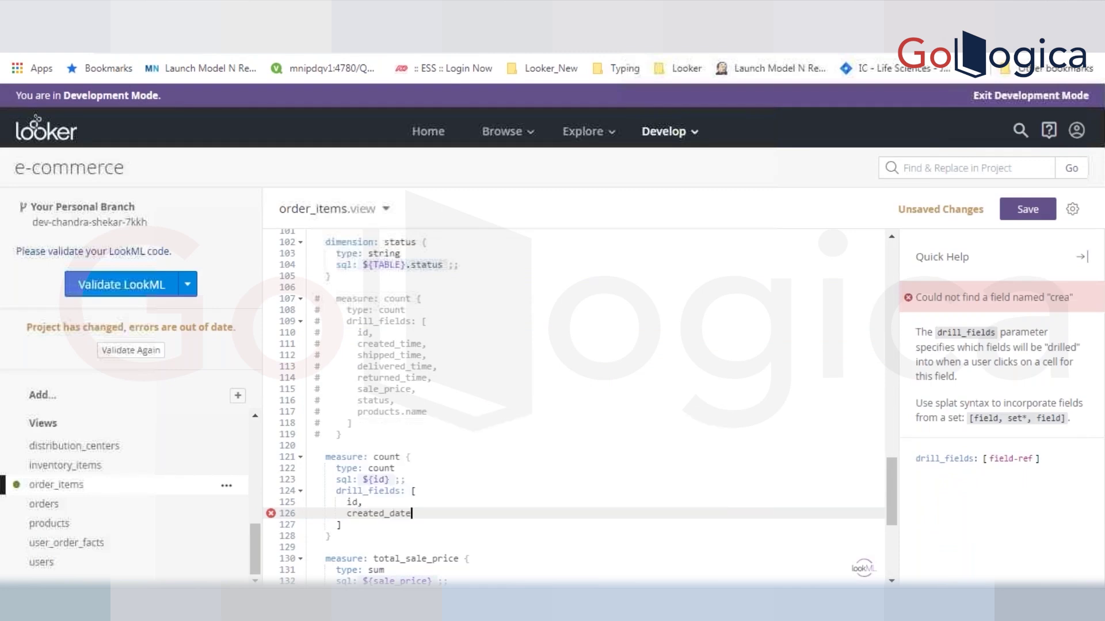
type(",")
- Add sale_price as the next drill field after created_date
key("Return")
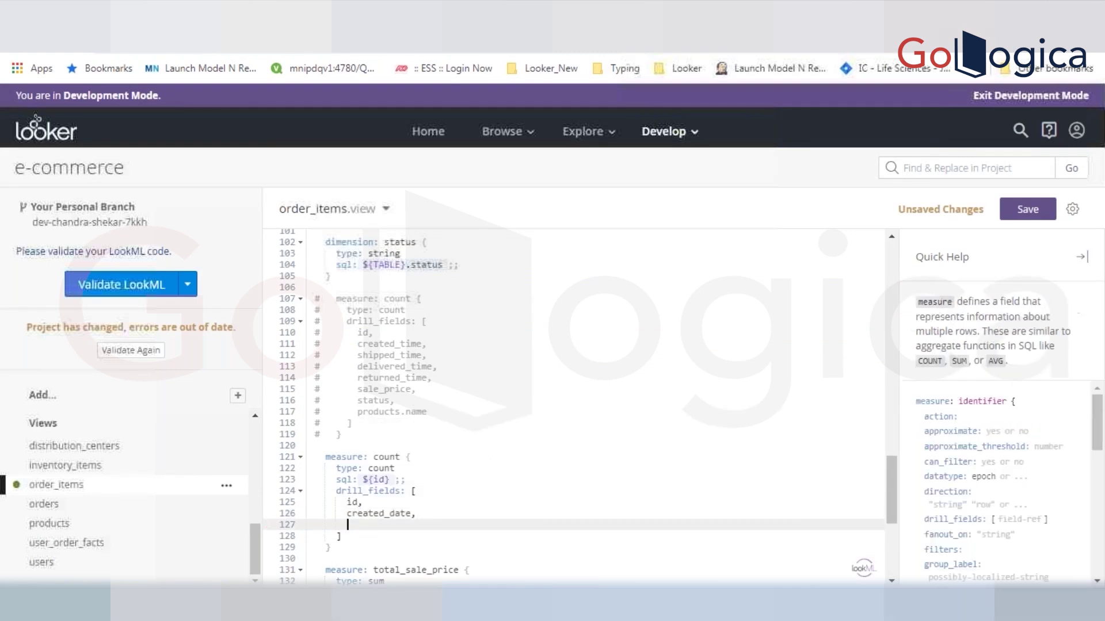
type("sa;e")
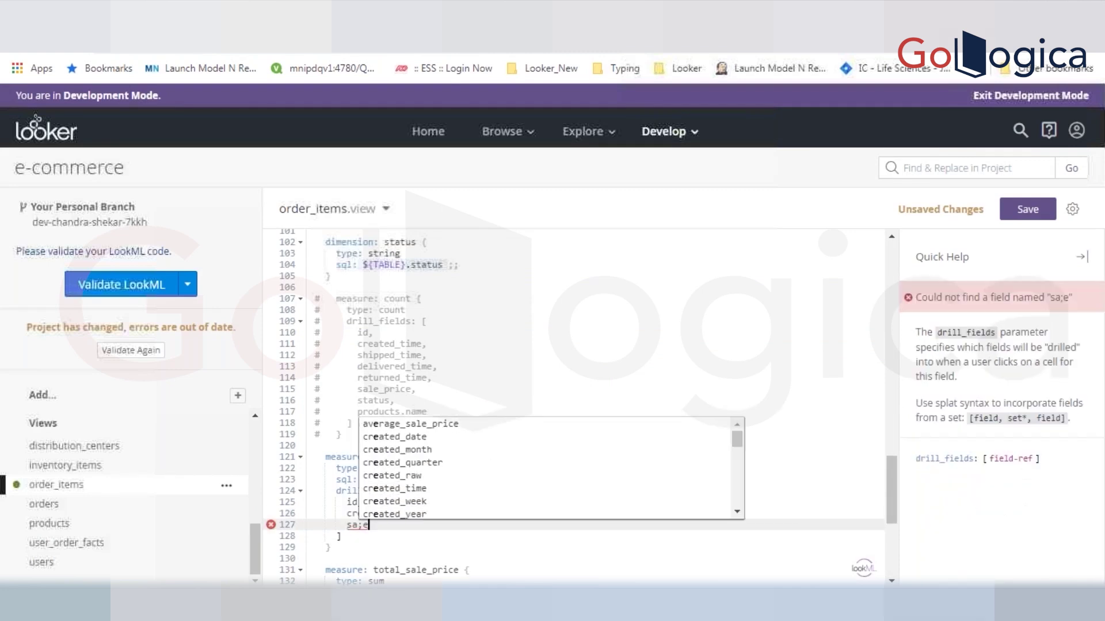
key("BackSpace")
key("BackSpace")
type("le")
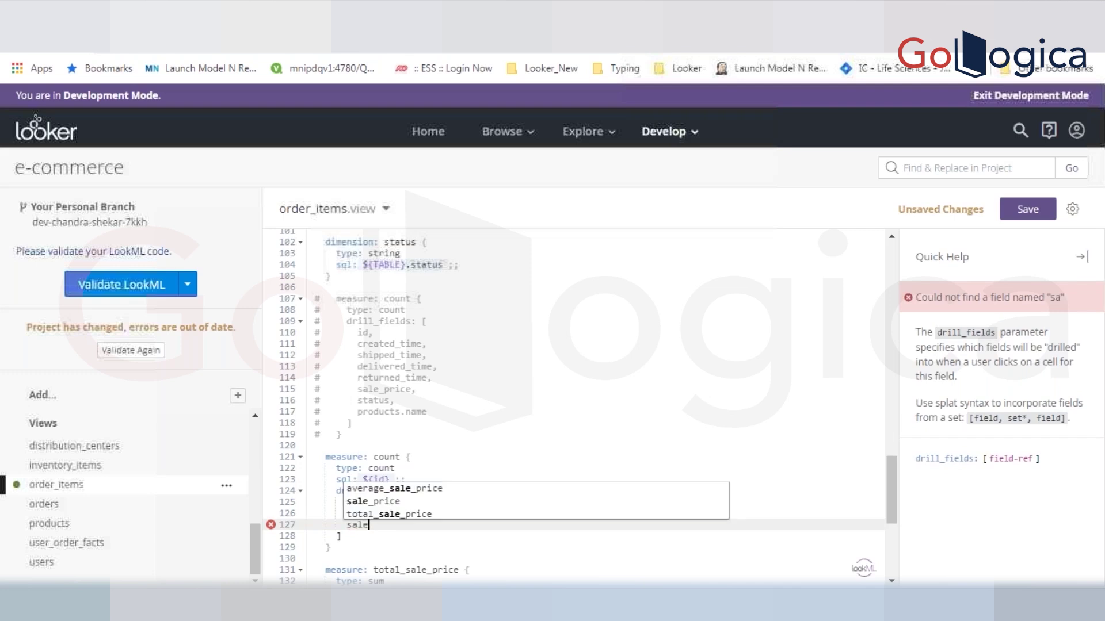
key("Escape")
key("Down")
key("Down")
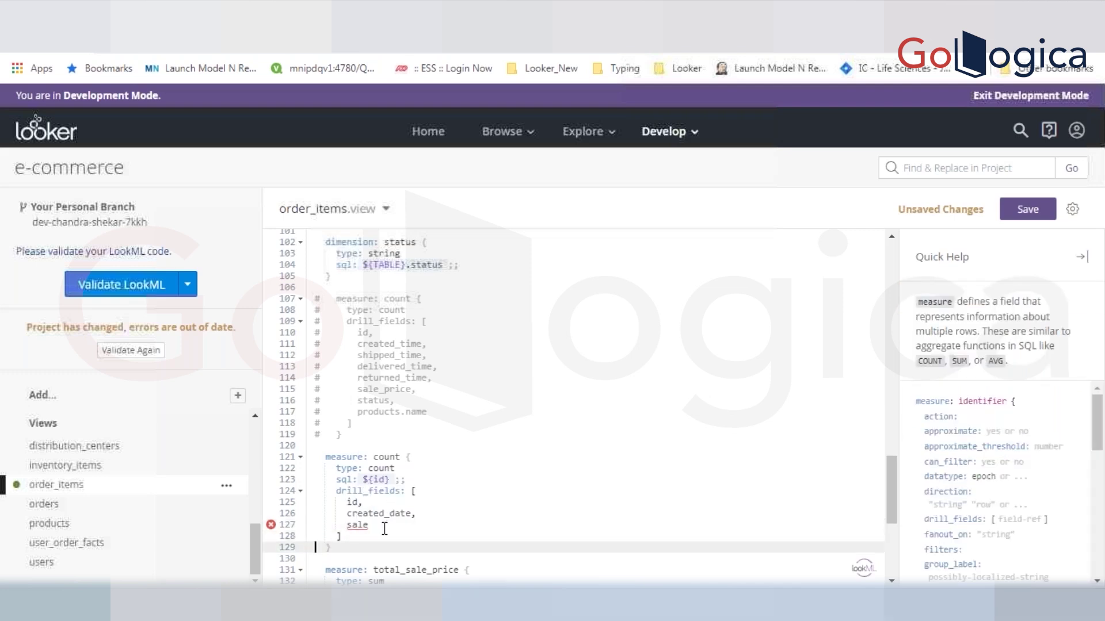
left_click(384, 527)
type("_p")
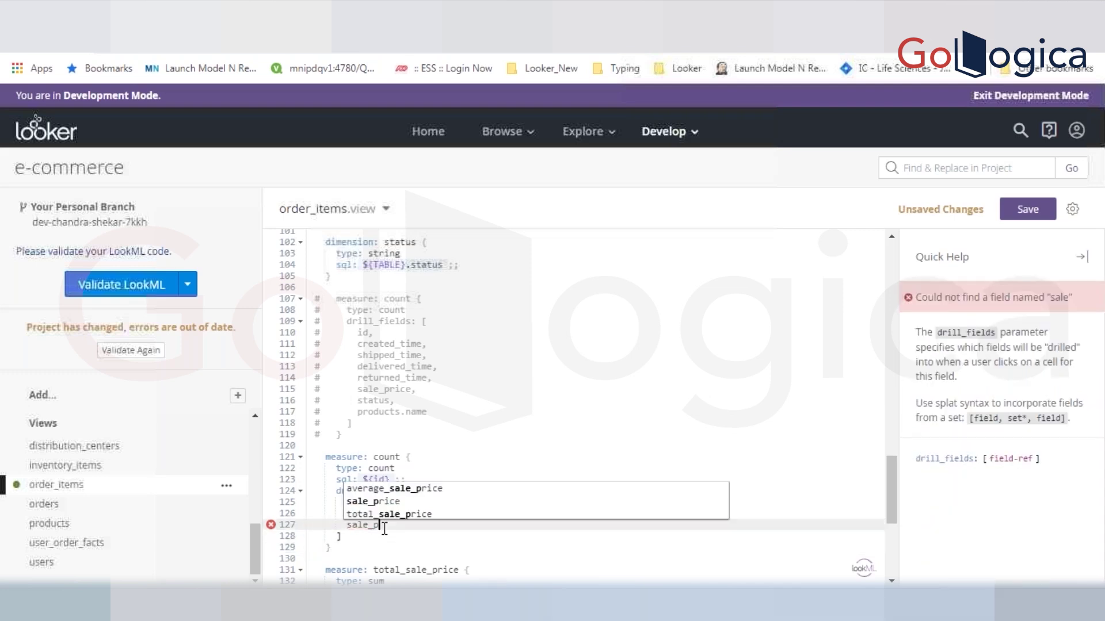
type("rice,")
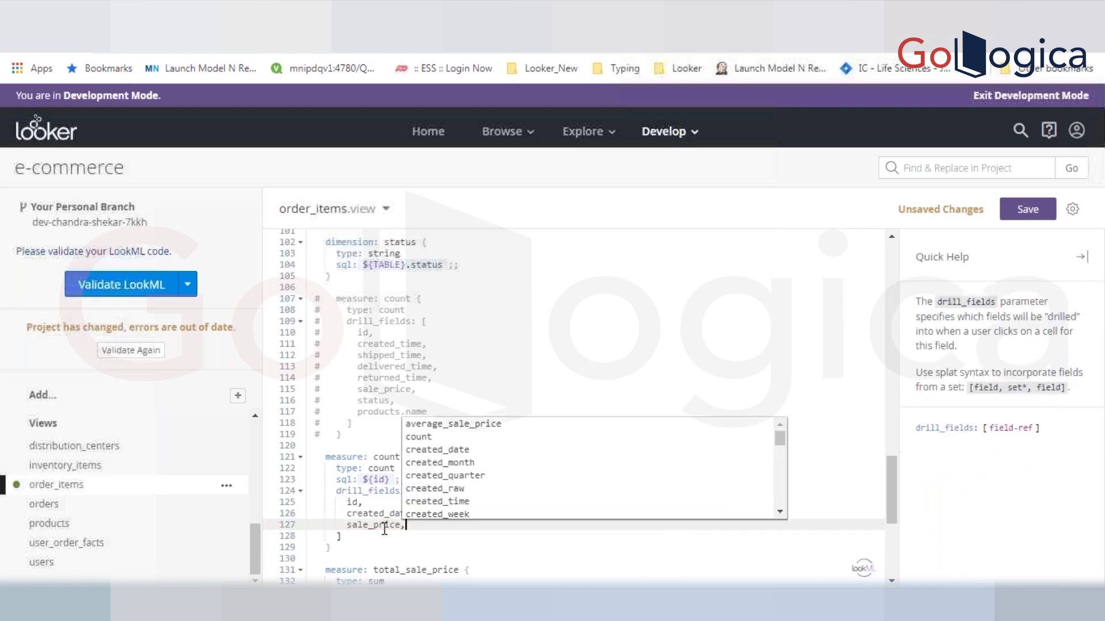
key("Return")
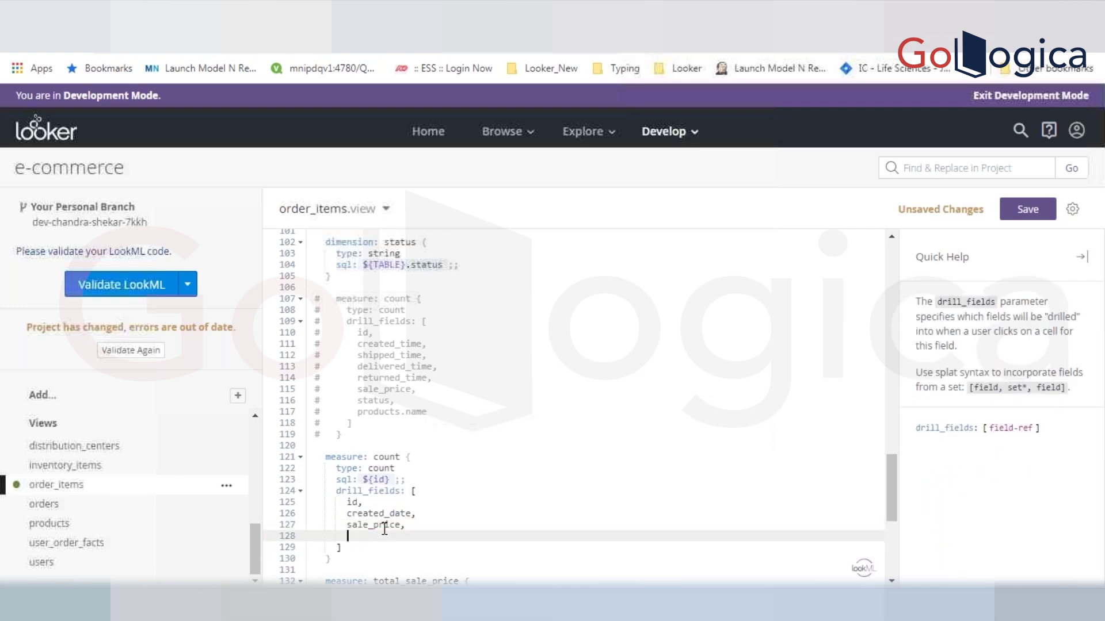
double_click(361, 413)
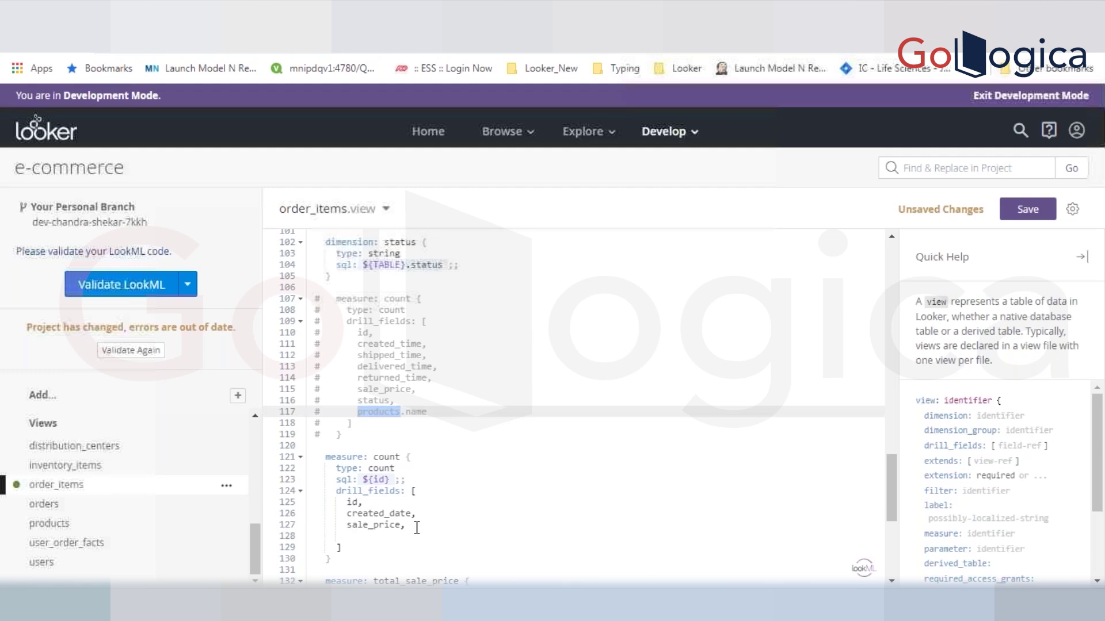
left_click(247, 18)
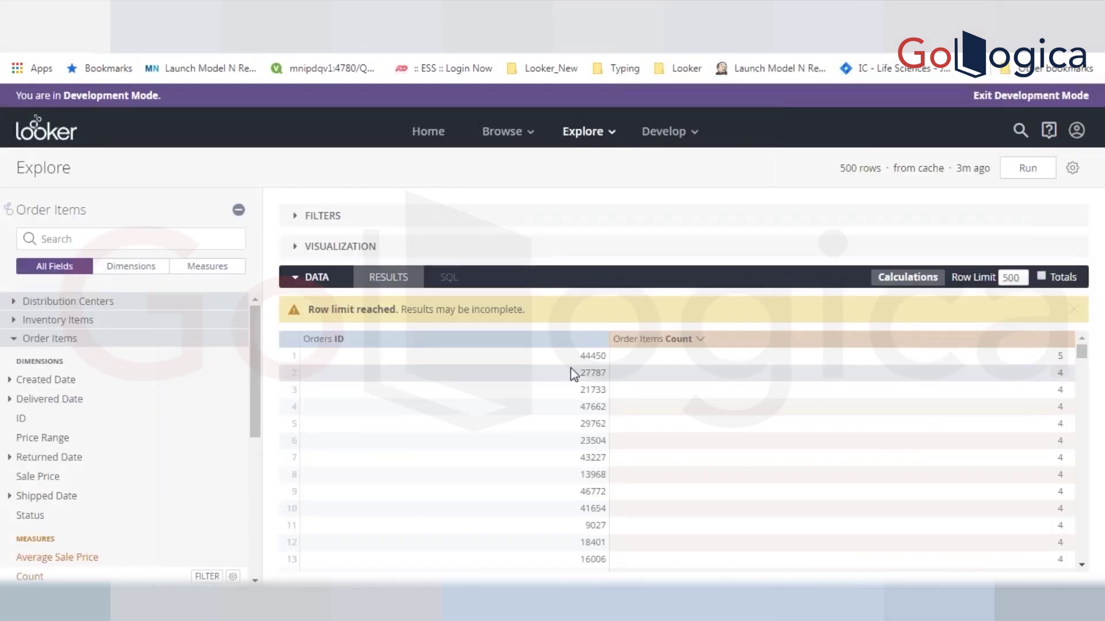
left_click(1058, 356)
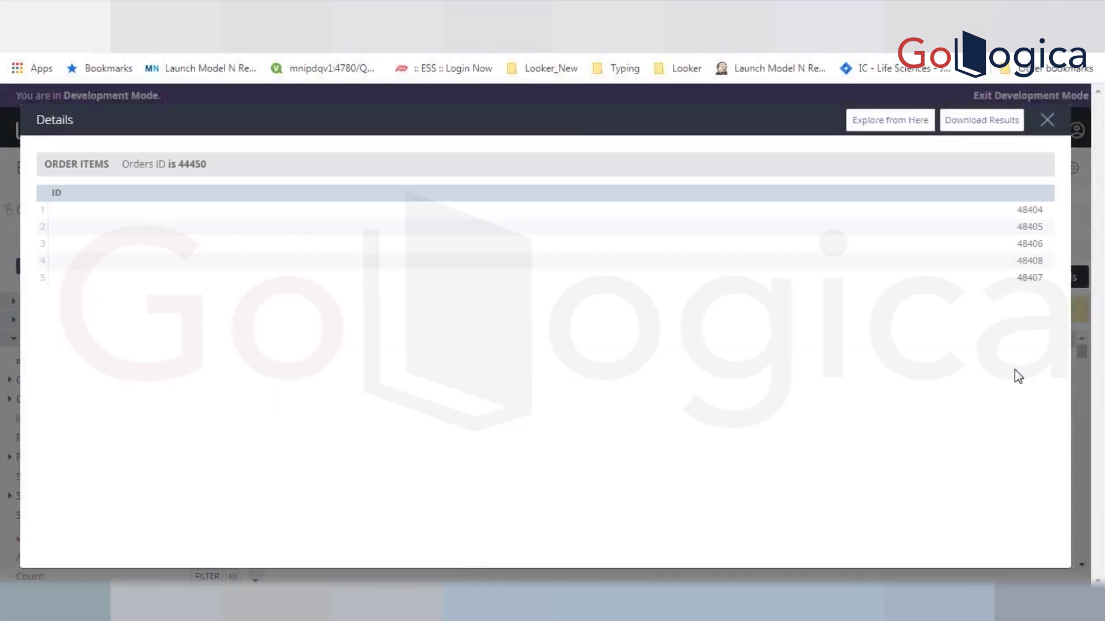
left_click(216, 17)
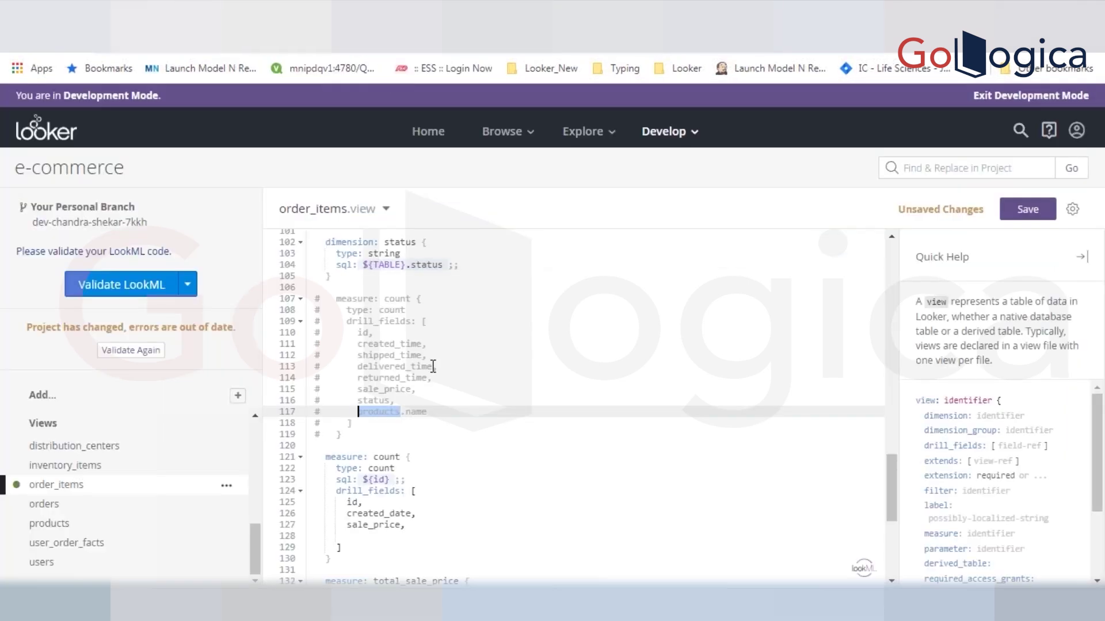
- Add product.id and product.name after sale_price in the drill fields and save
double_click(306, 212)
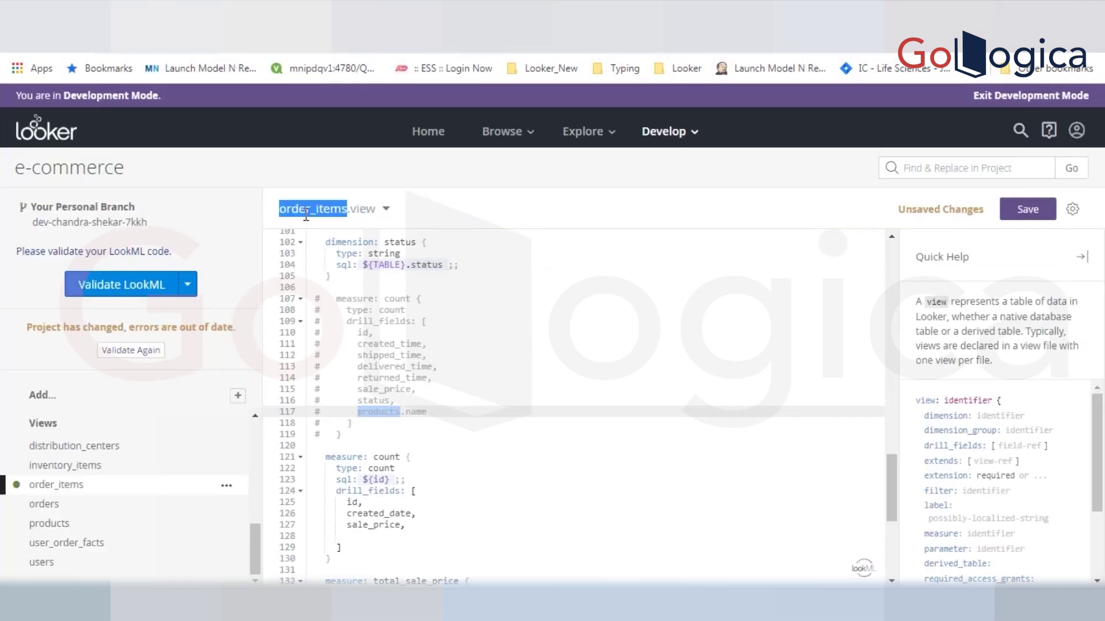
left_click(416, 526)
key("Return")
type("product")
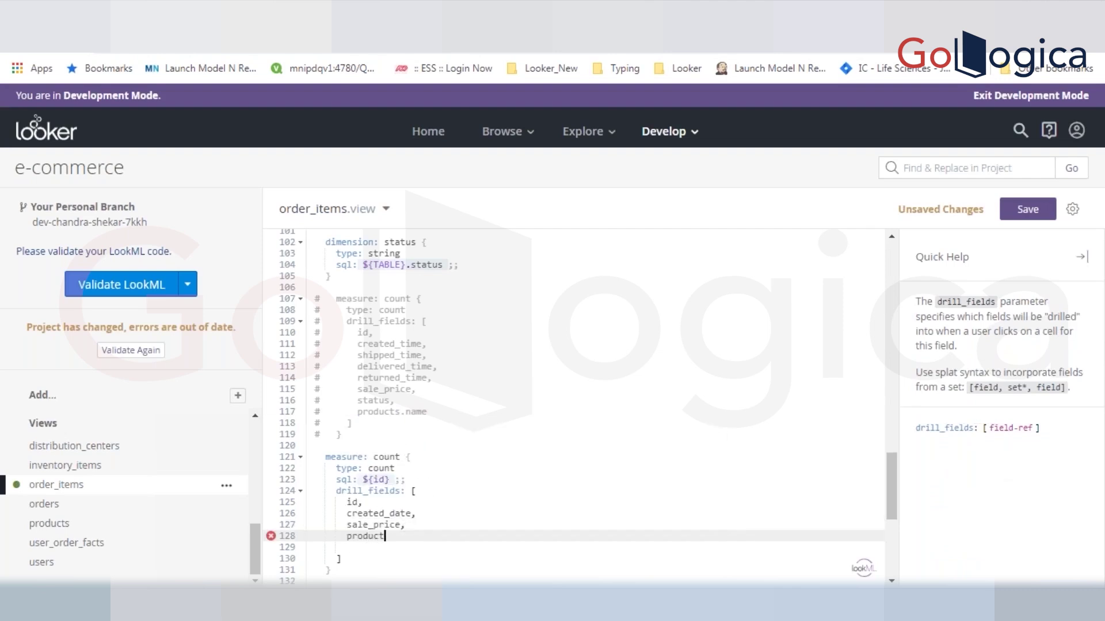
type(".")
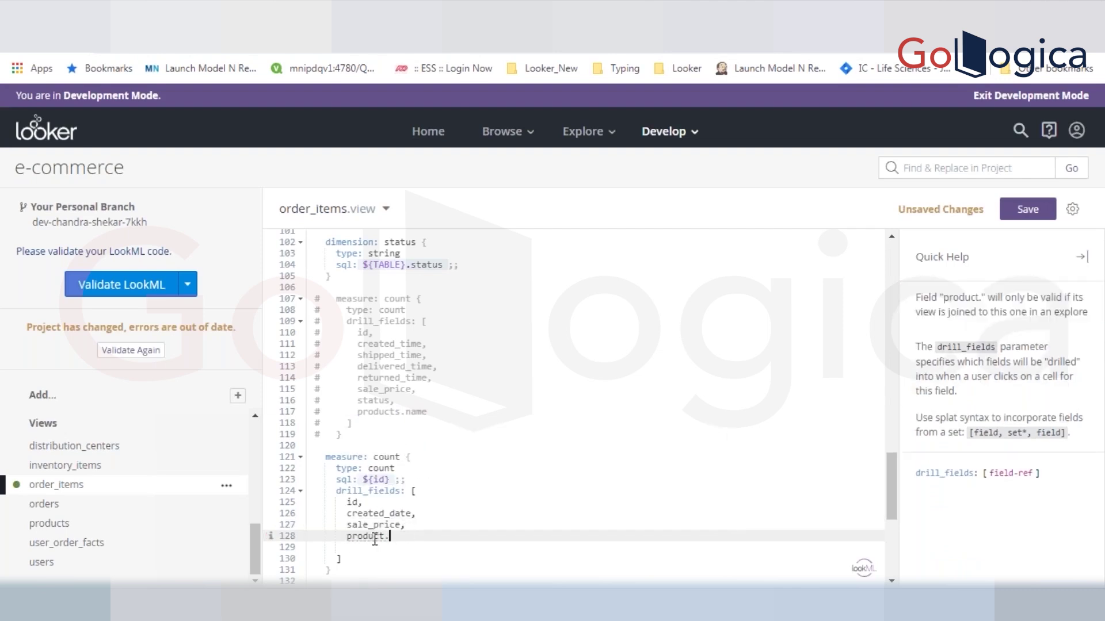
double_click(375, 541)
key("Right")
type("id")
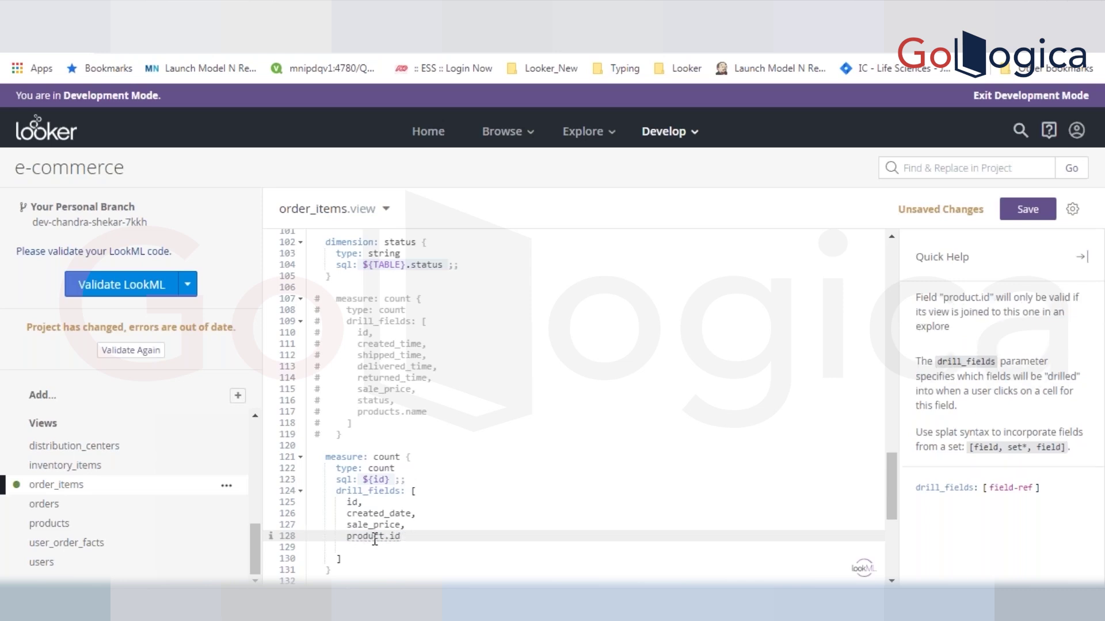
type(",")
key("Return")
type("product")
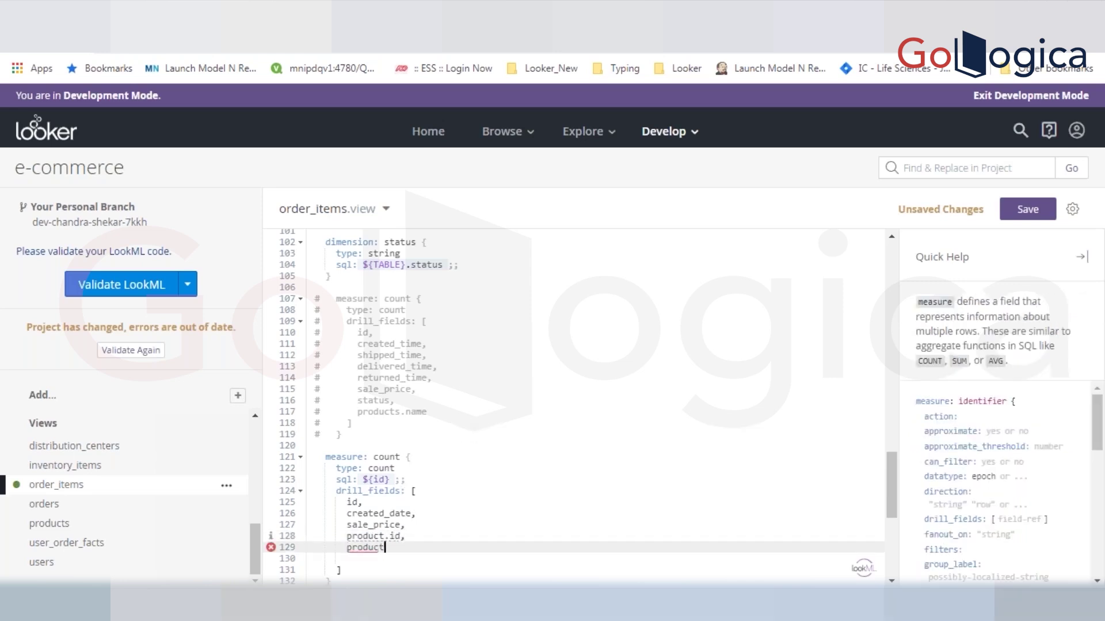
type(".")
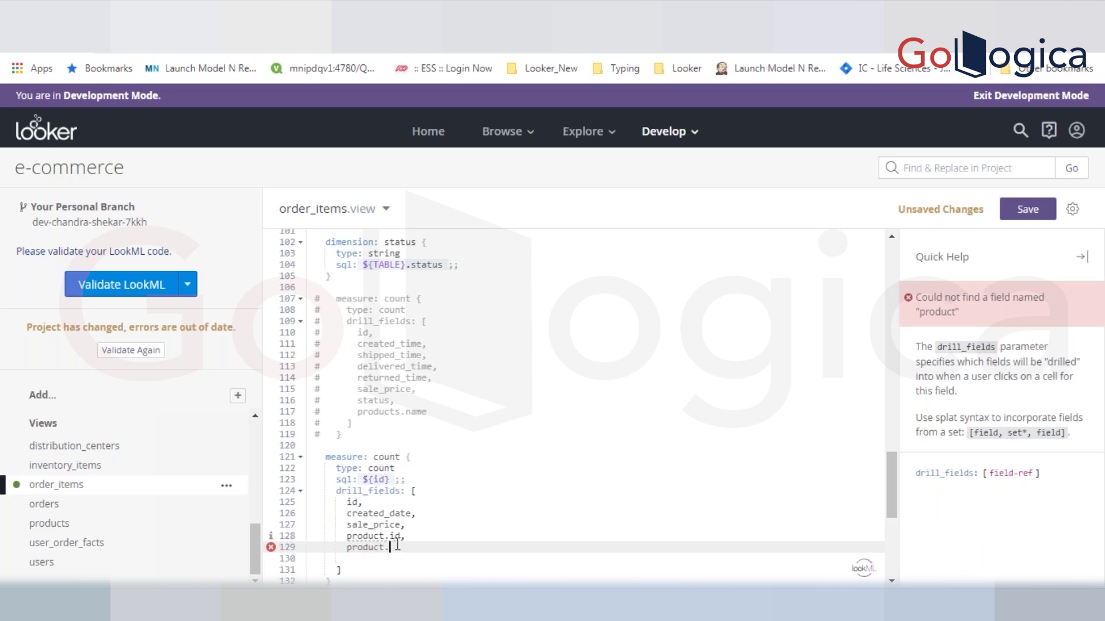
type("name")
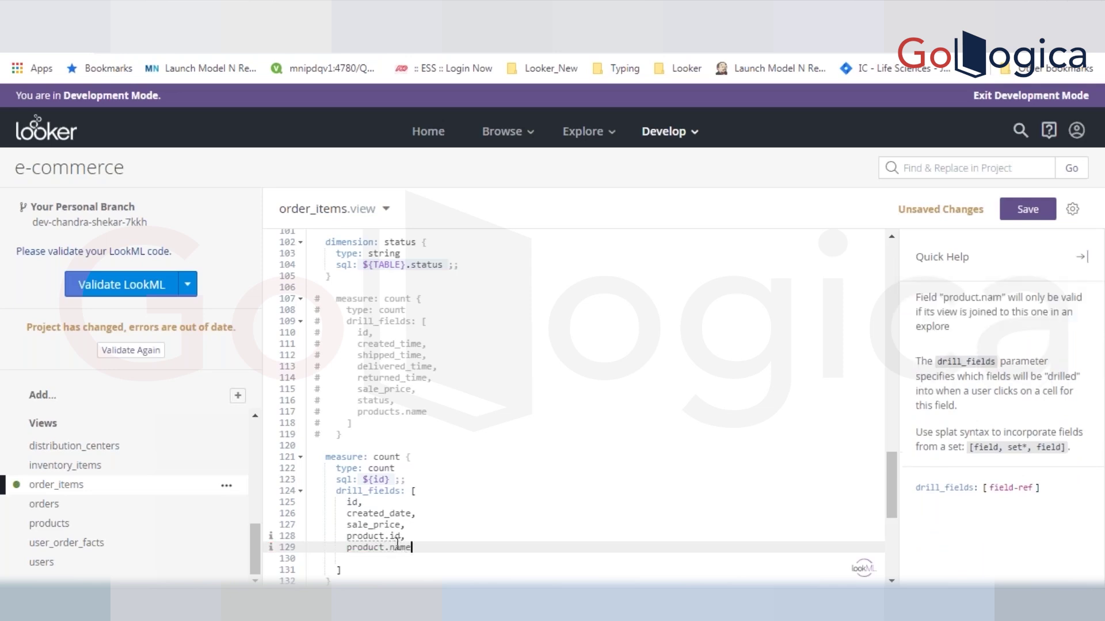
key("ctrl+s")
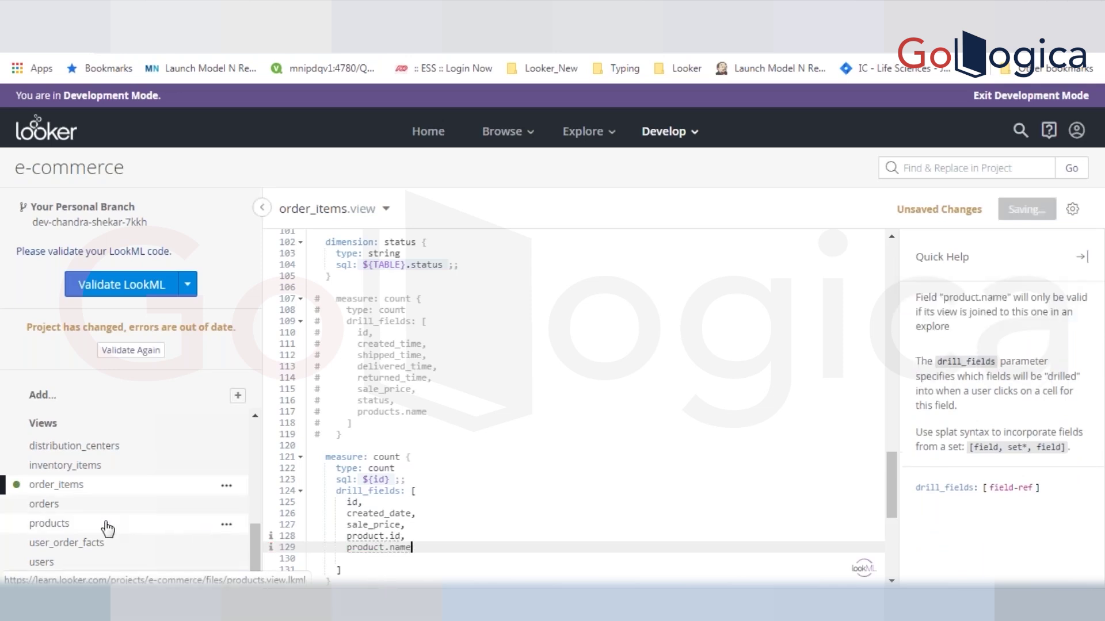
left_click(510, 438)
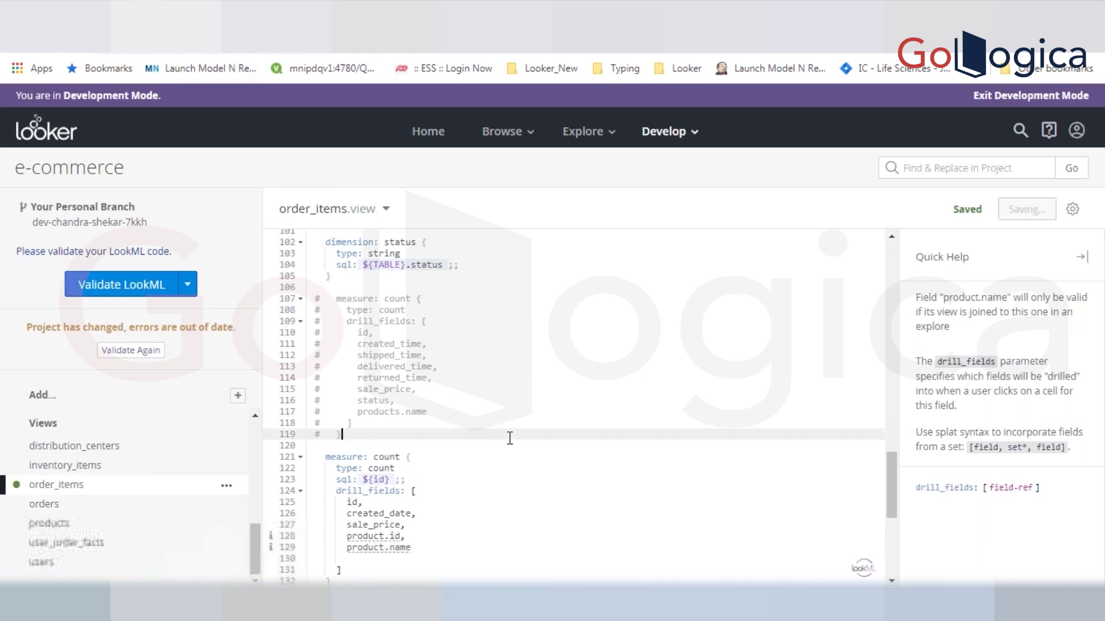
- Review the product.id and product.name drill field lines and save order_items.view
triple_click(352, 504)
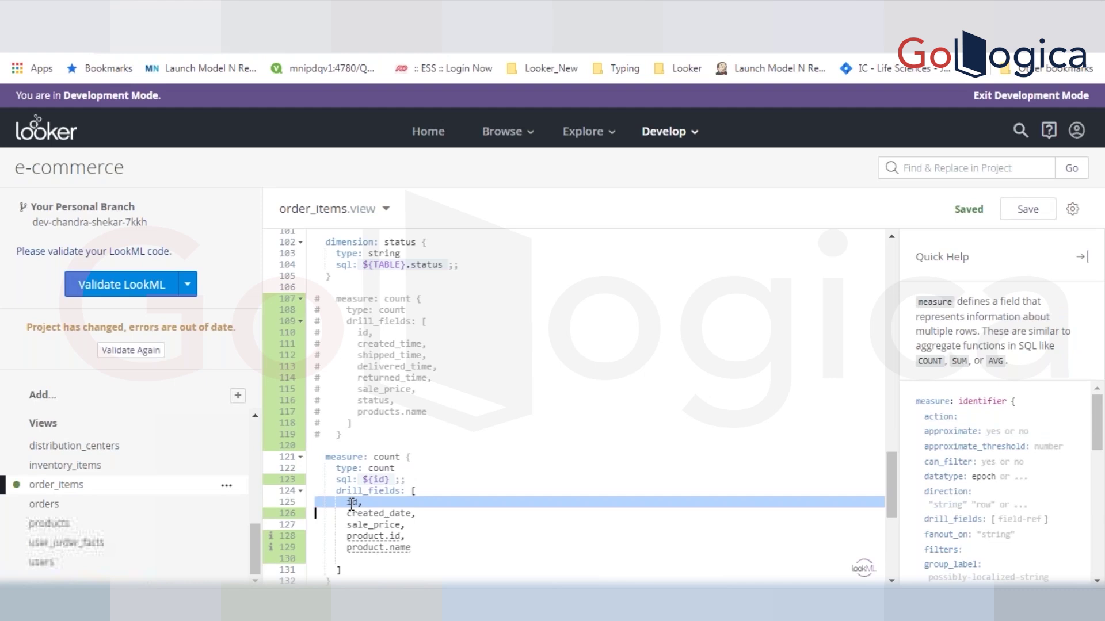
double_click(327, 214)
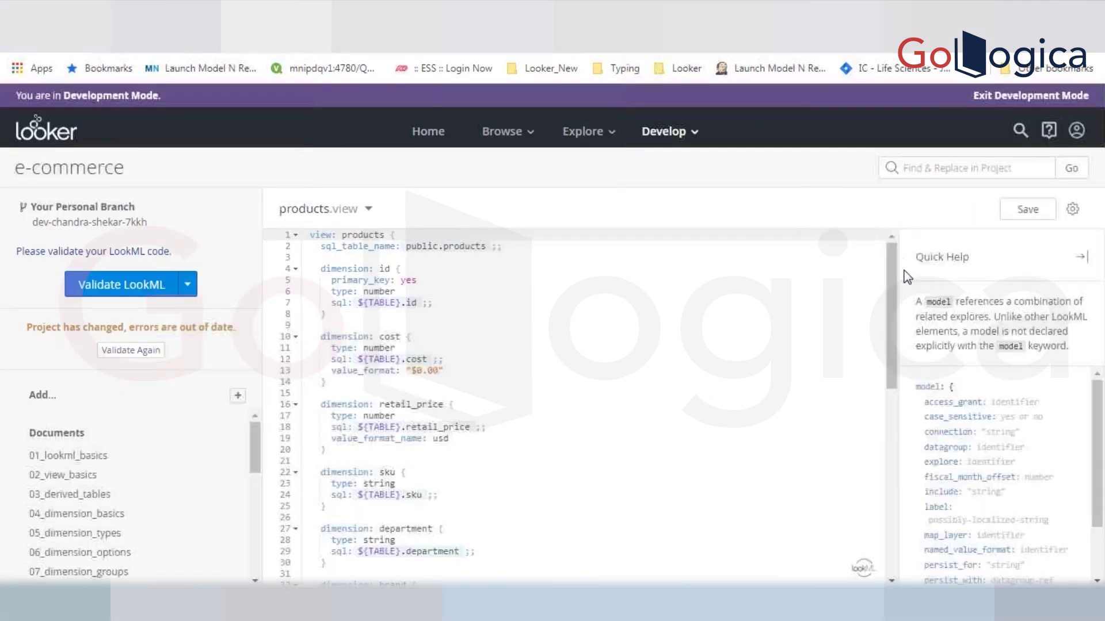
left_click_drag(888, 309, 905, 438)
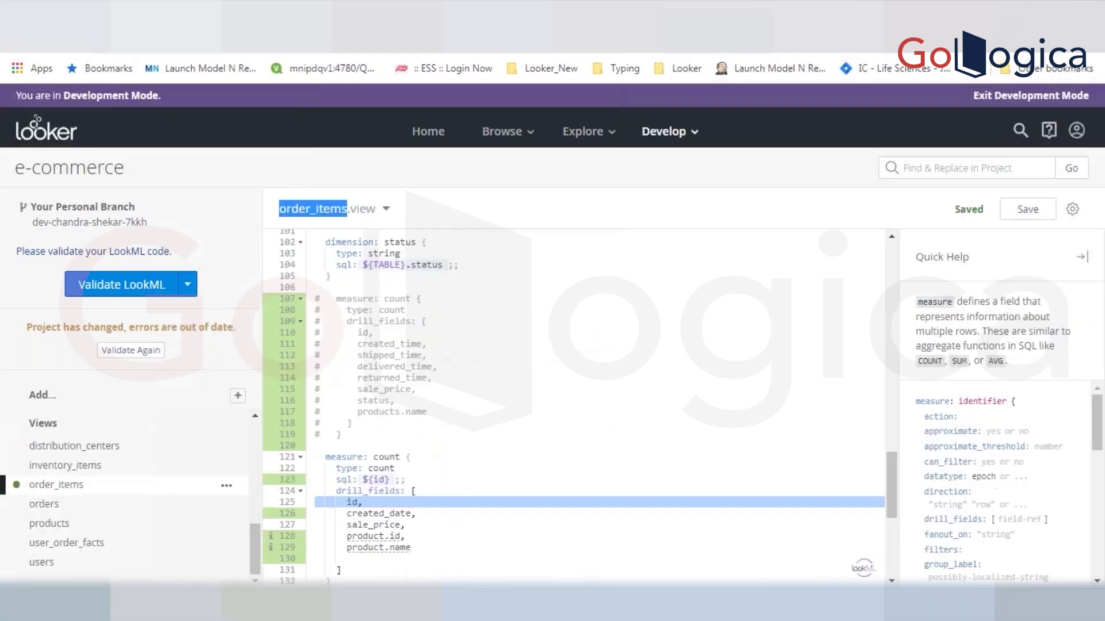
left_click(385, 547)
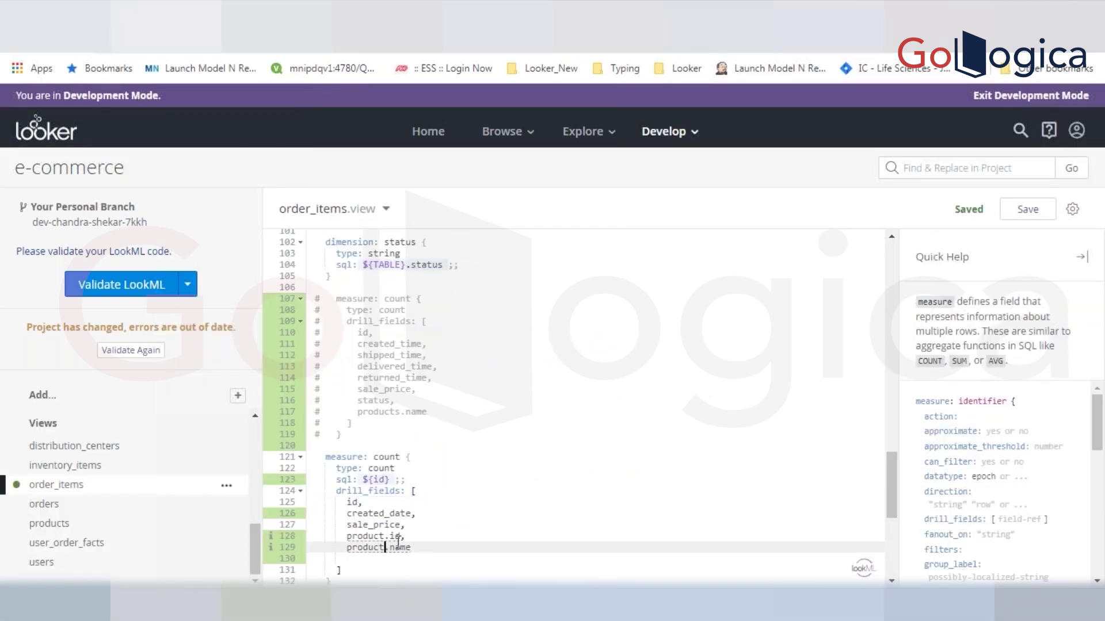
double_click(398, 544)
key("ctrl+s")
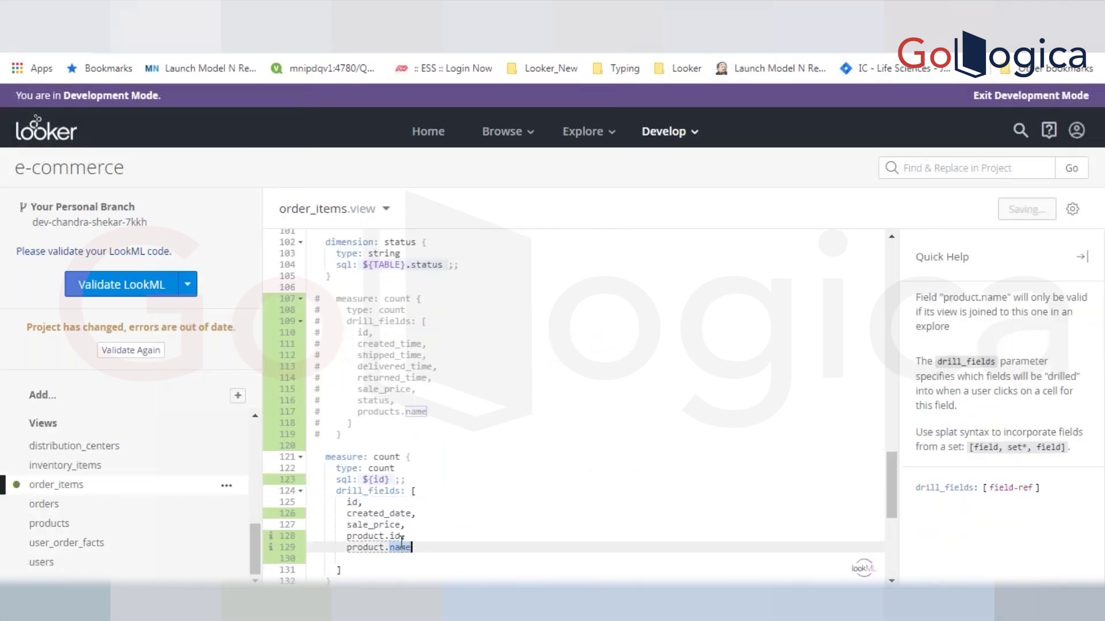
double_click(371, 536)
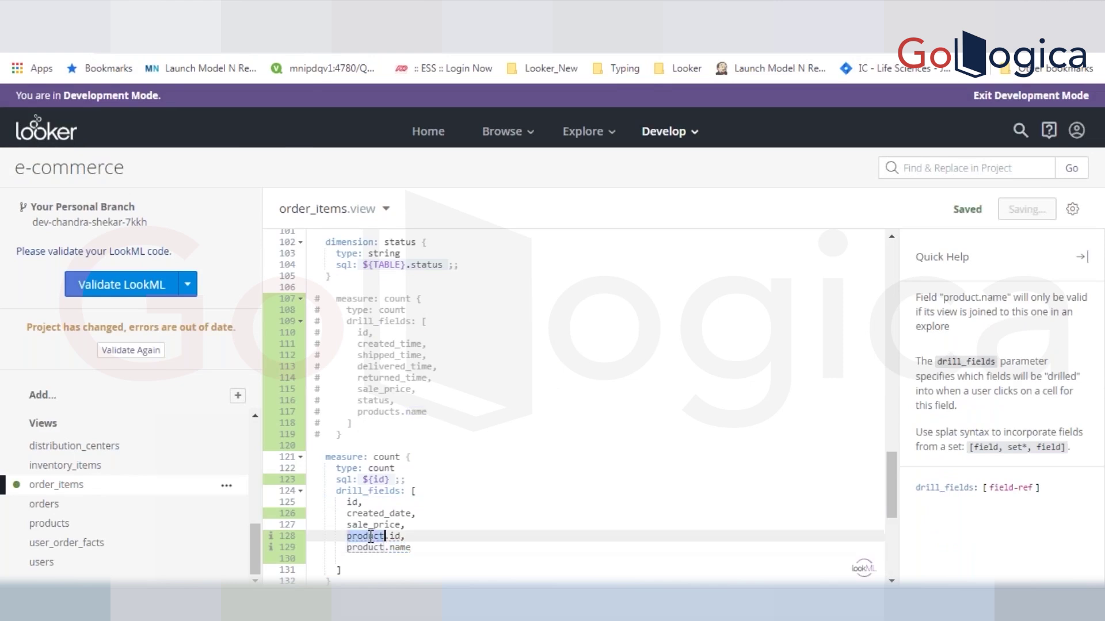
double_click(314, 210)
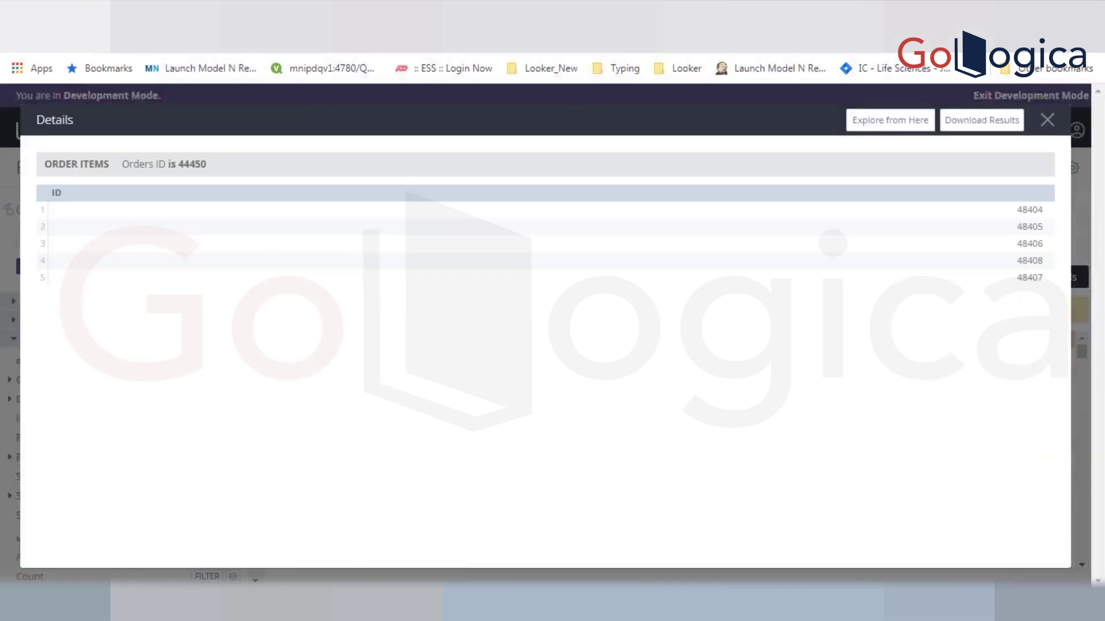
- Reload the Explore, check order 27787's drill details, then drill into order 44450's count
left_click(1047, 121)
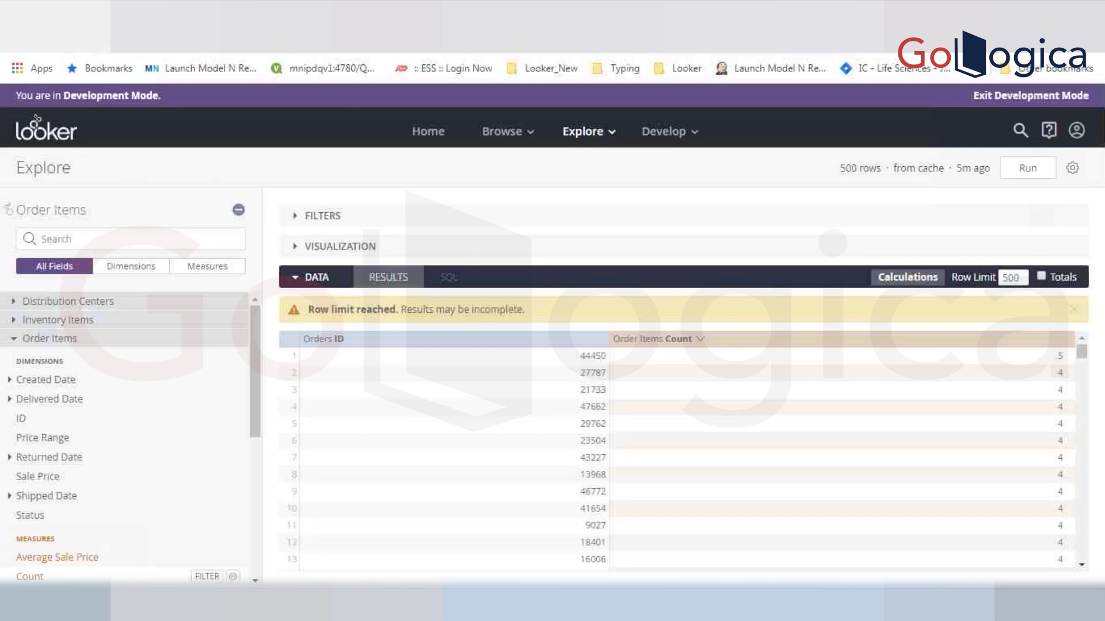
key("F5")
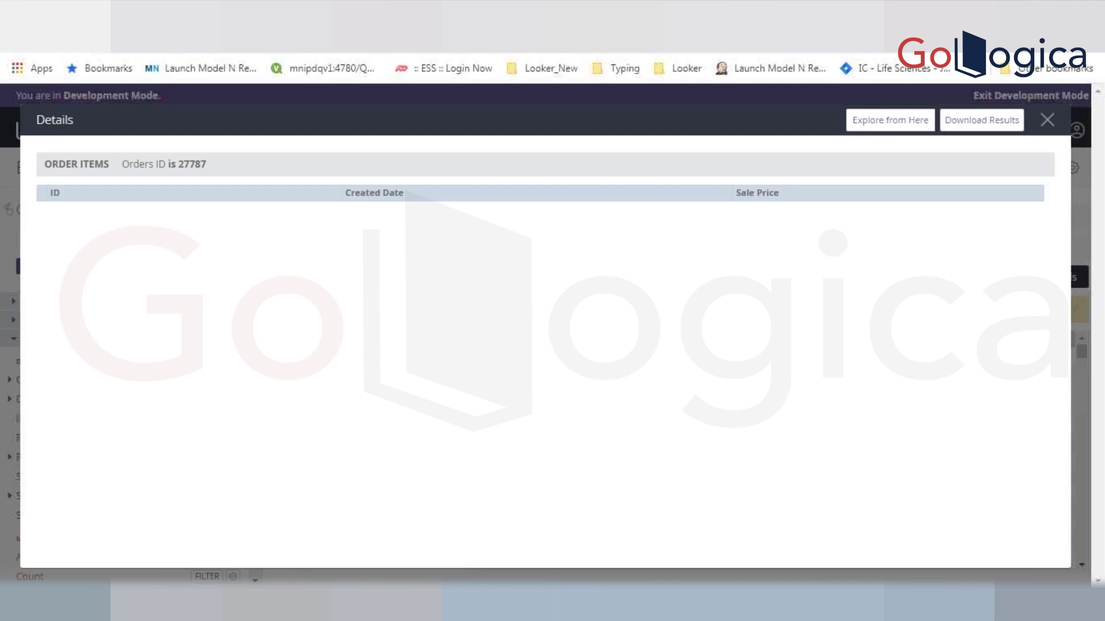
left_click(1047, 122)
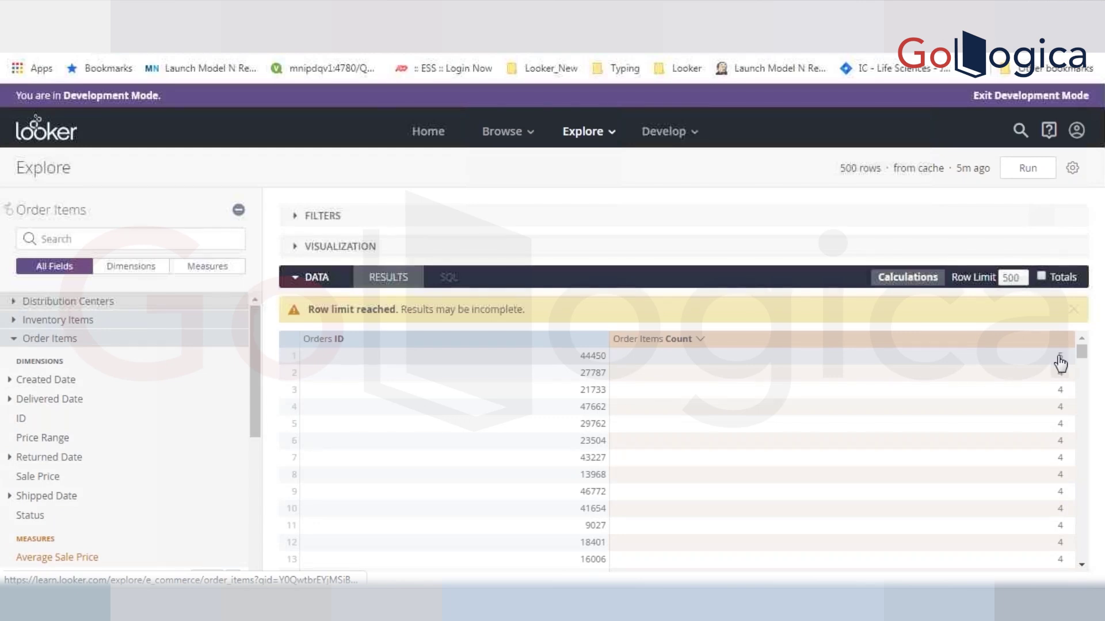
left_click(1059, 357)
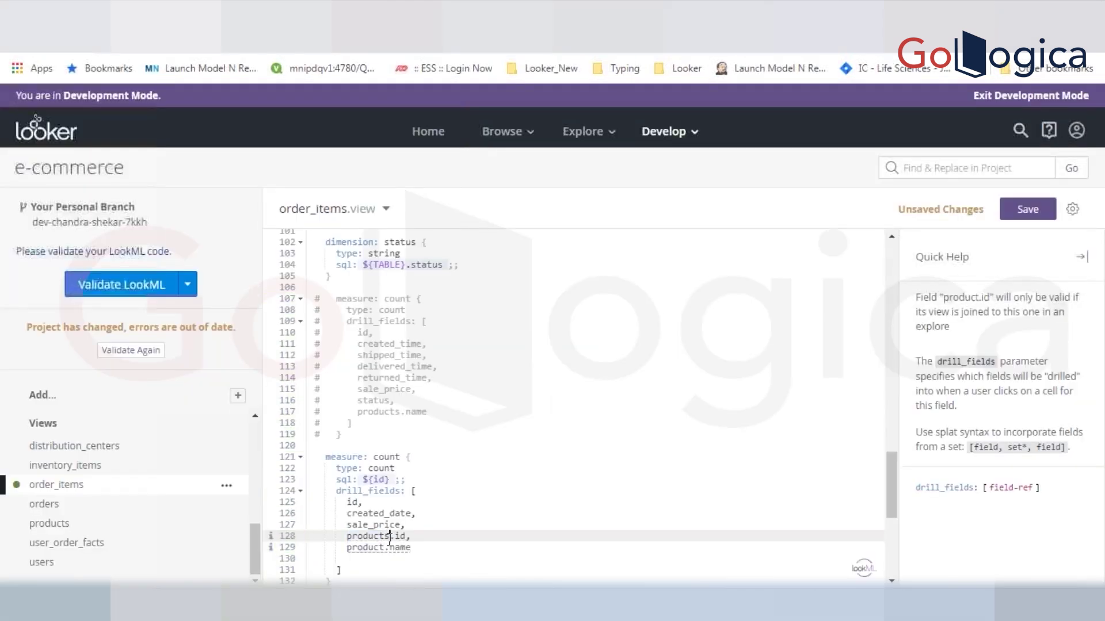
- Change product.name to products.name on line 129 and save
left_click(389, 547)
type("s")
key("ctrl+s")
double_click(371, 535)
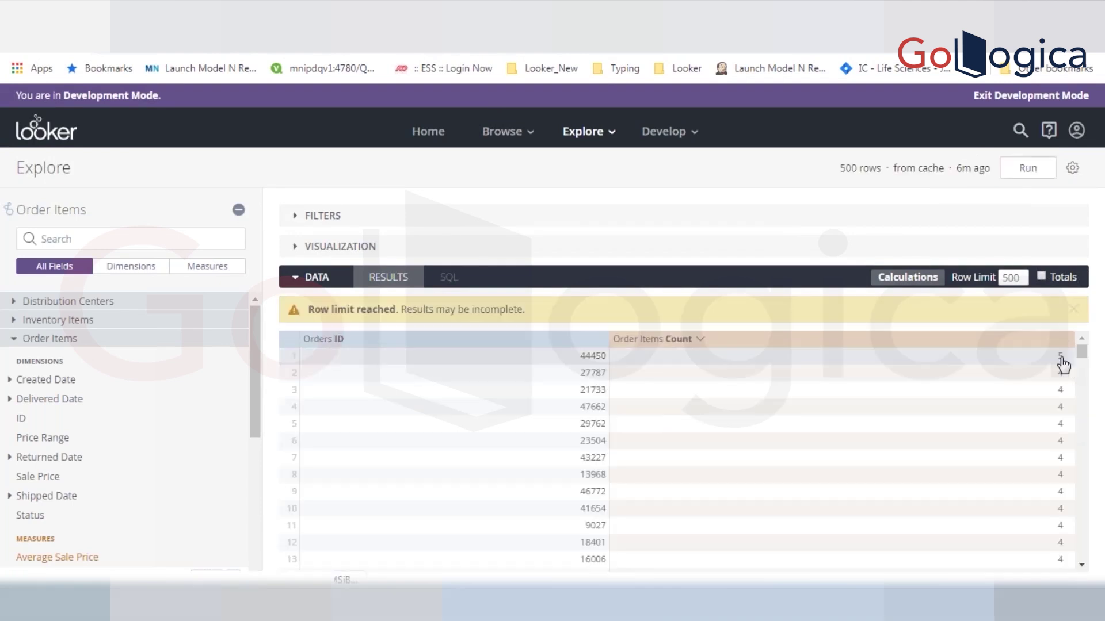
- Check that order 44450's count of 5 now drills to product ID and Name columns
left_click(1061, 358)
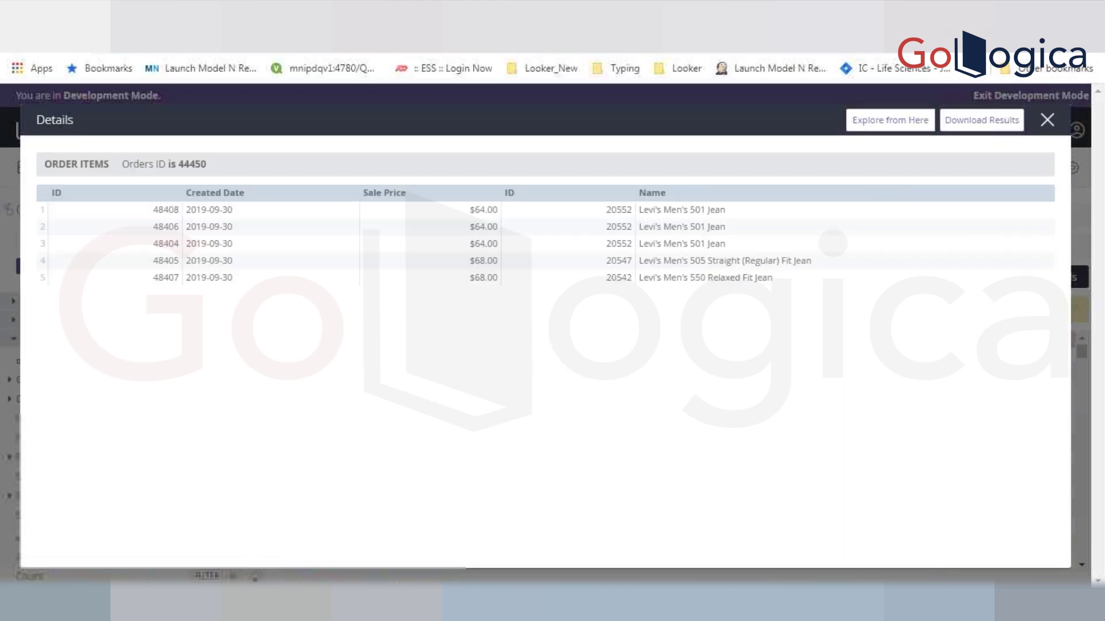
key("Escape")
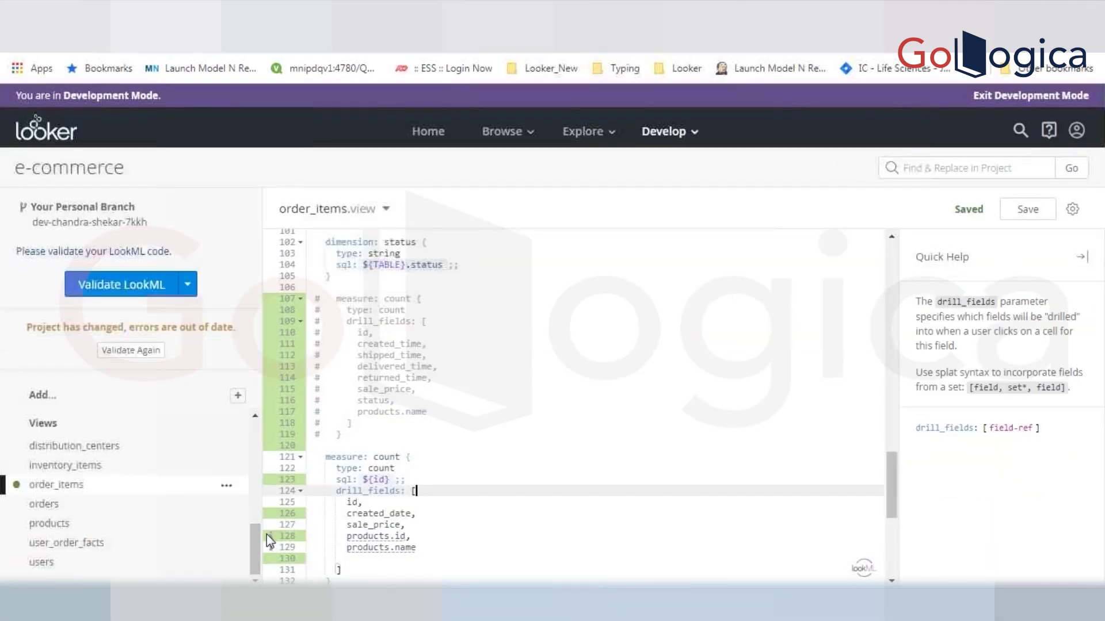
mouse_move(267, 537)
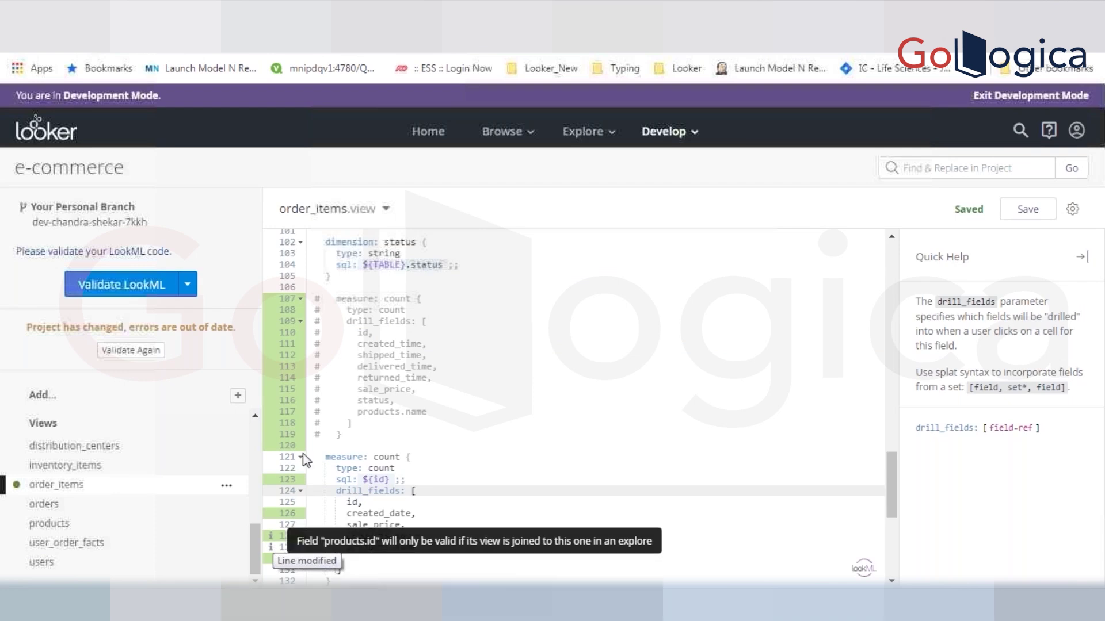
- Validate the LookML and jump to the count measure's sql warning at order_items.view line 121
scroll(892, 250, "up", 15)
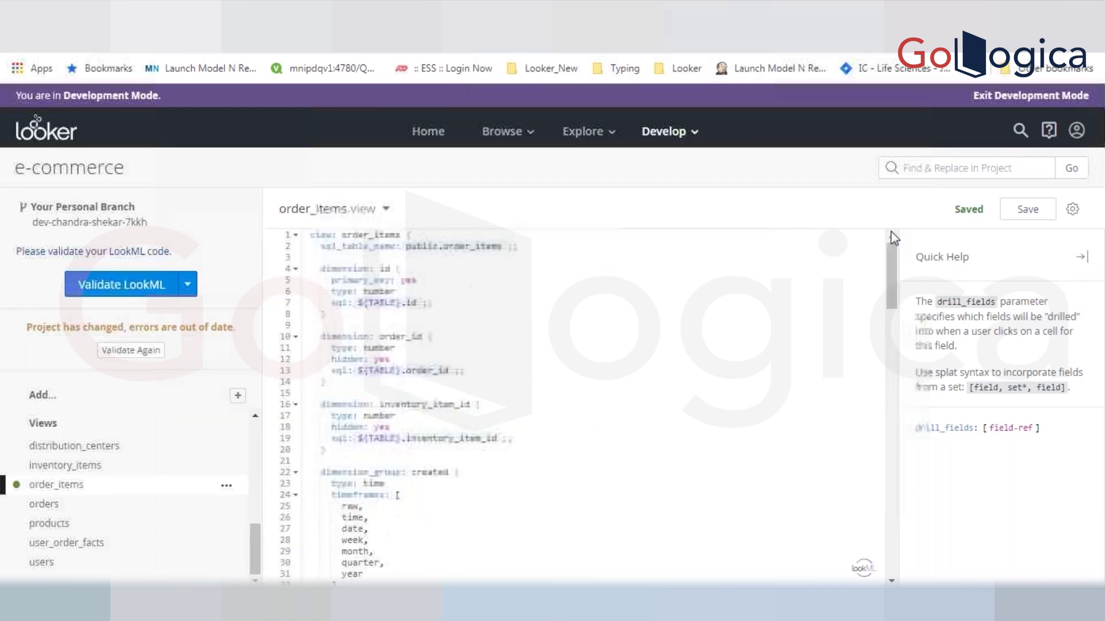
left_click(660, 394)
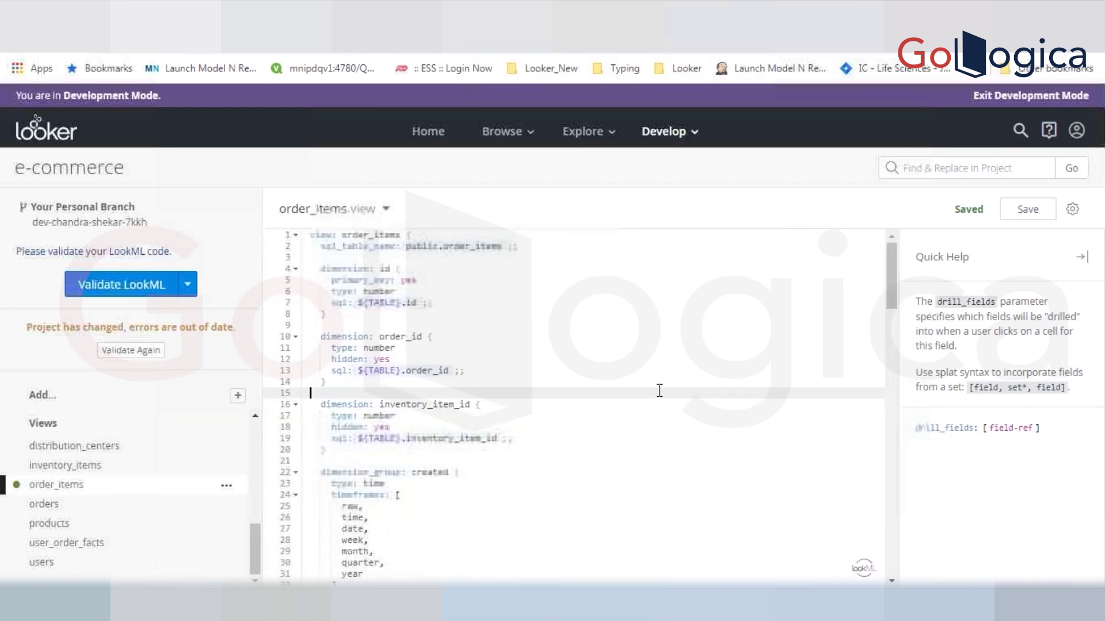
left_click(109, 293)
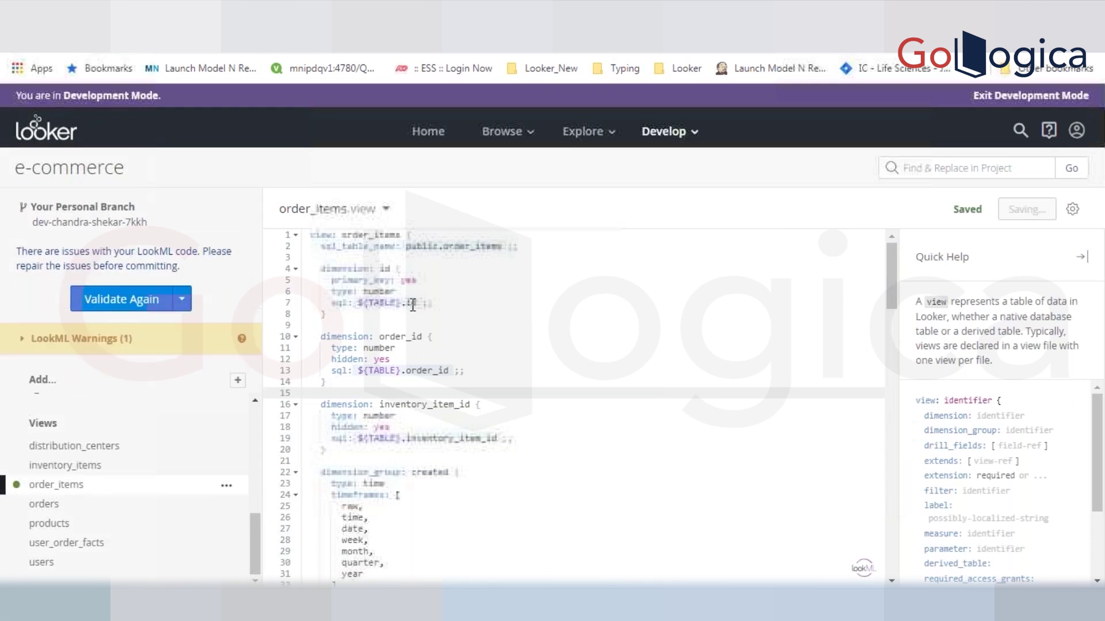
left_click(174, 351)
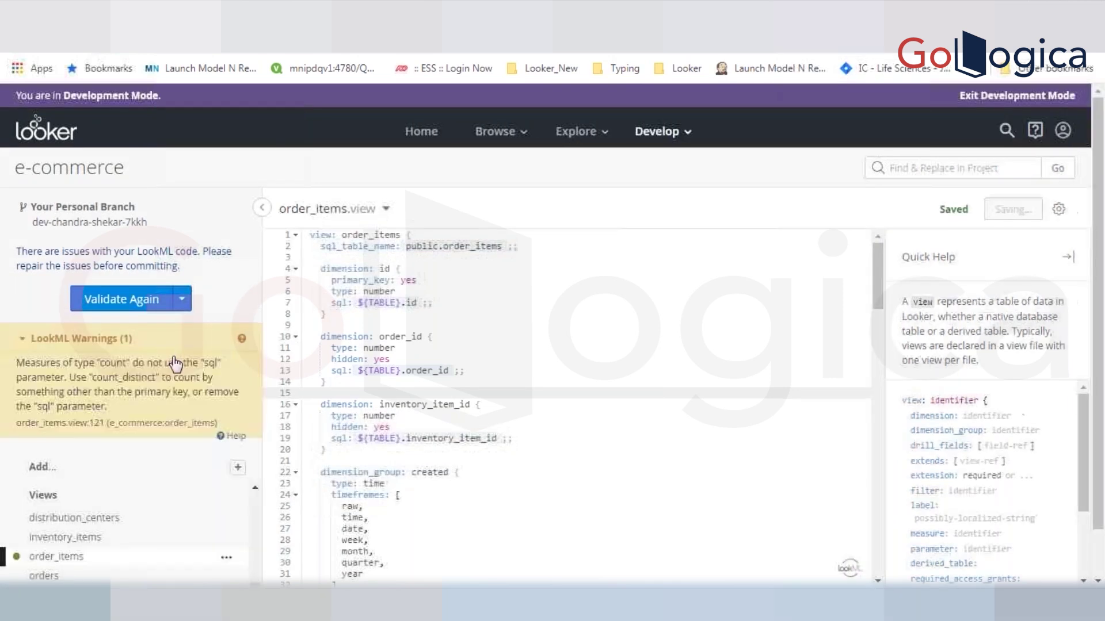
left_click(144, 391)
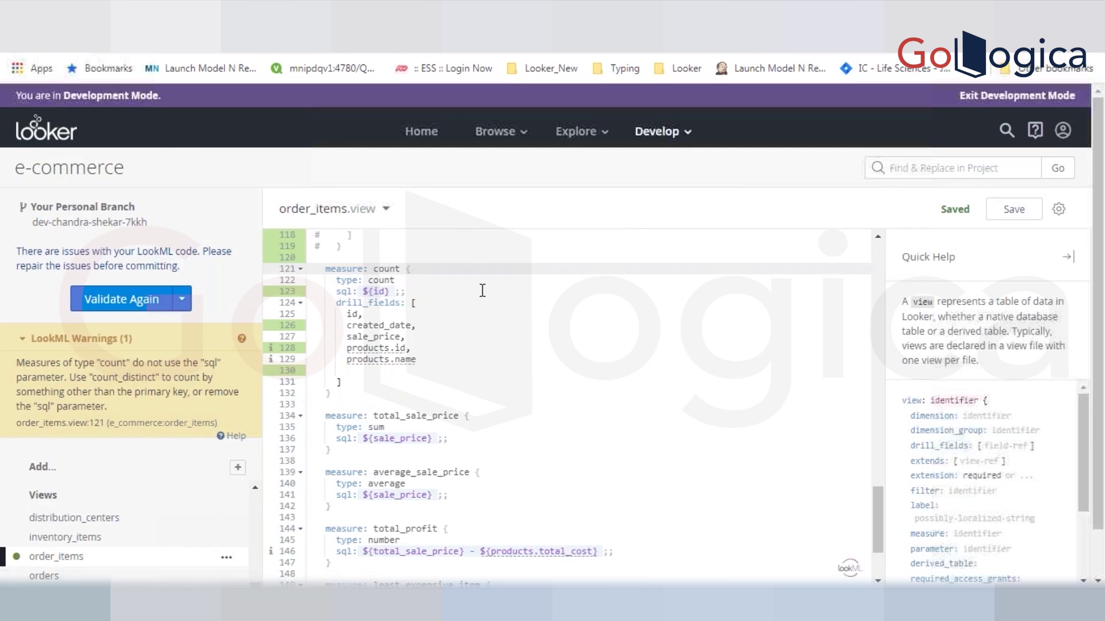
- Change the count measure's type to count_distinct, save, and revalidate the LookML
left_click(399, 282)
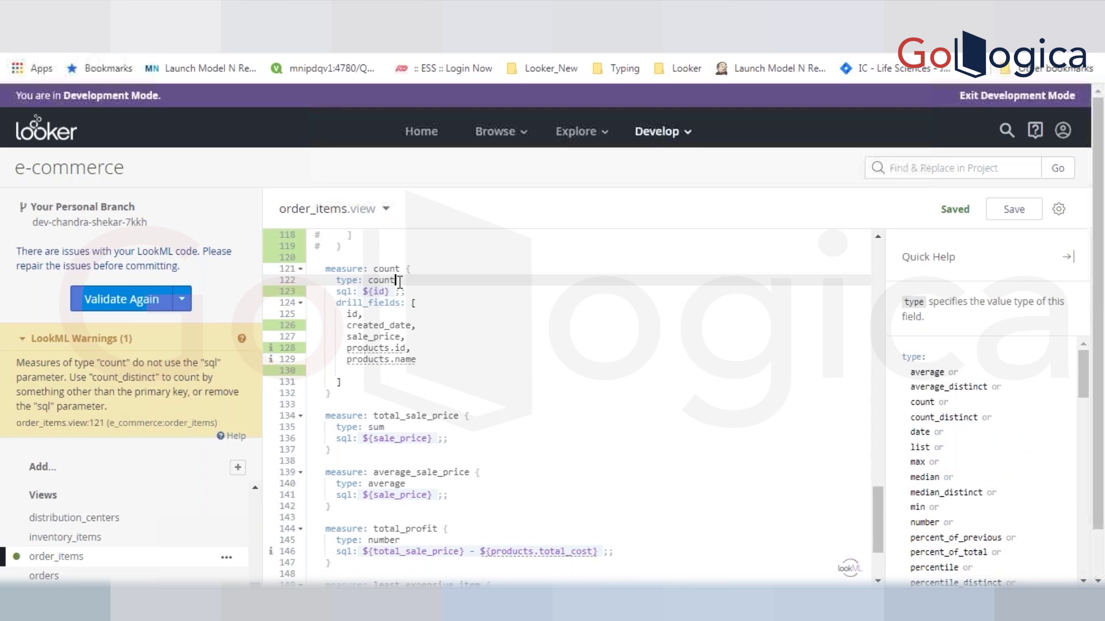
type("_d")
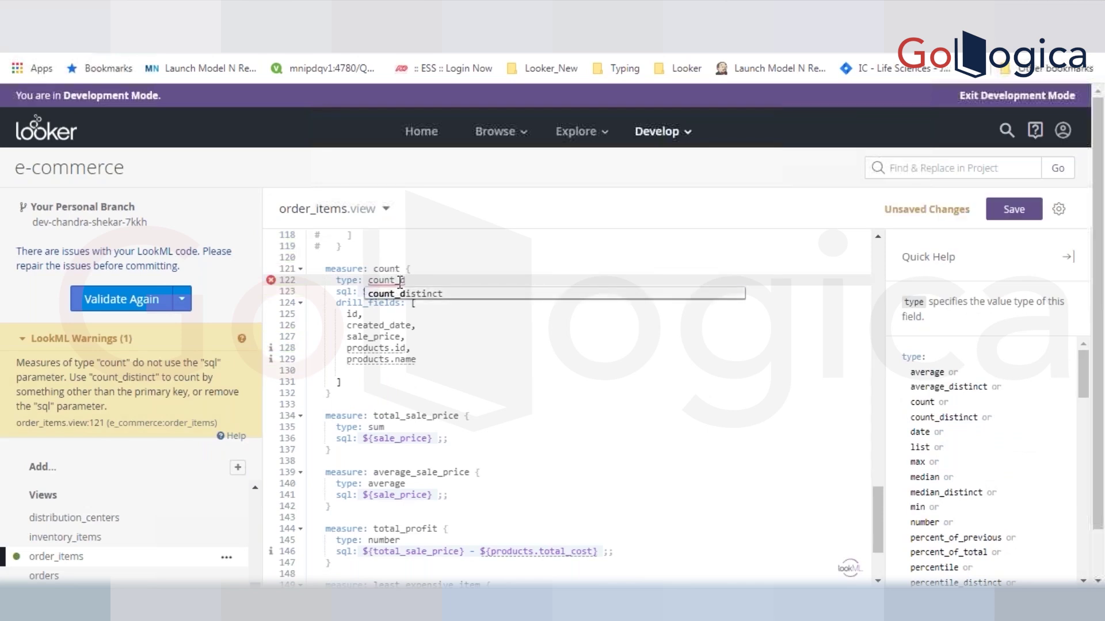
key("Return")
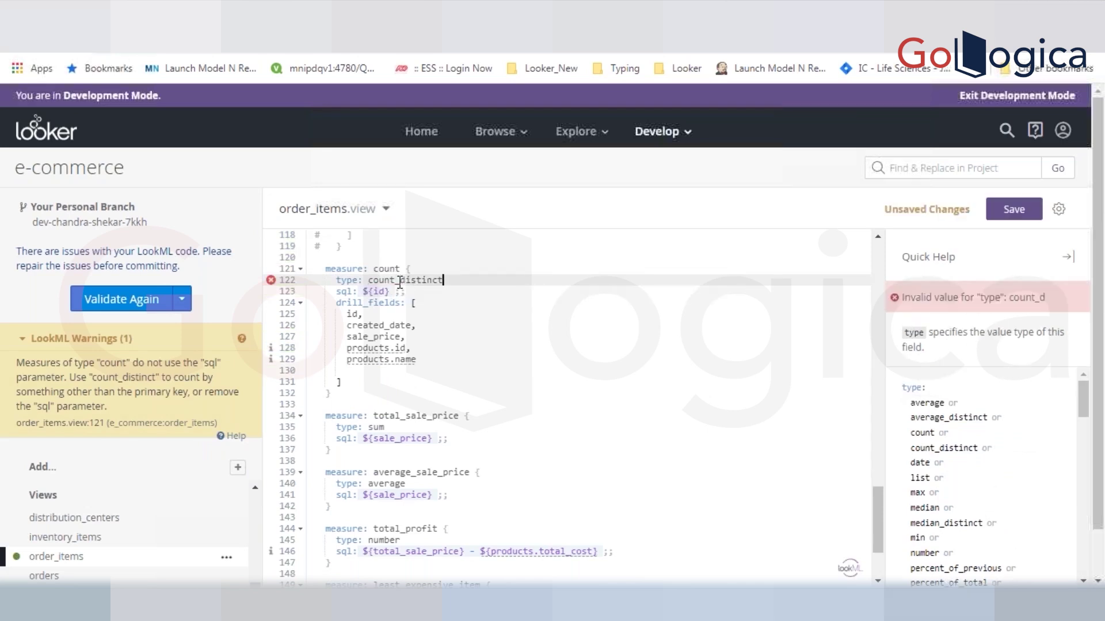
key("ctrl+s")
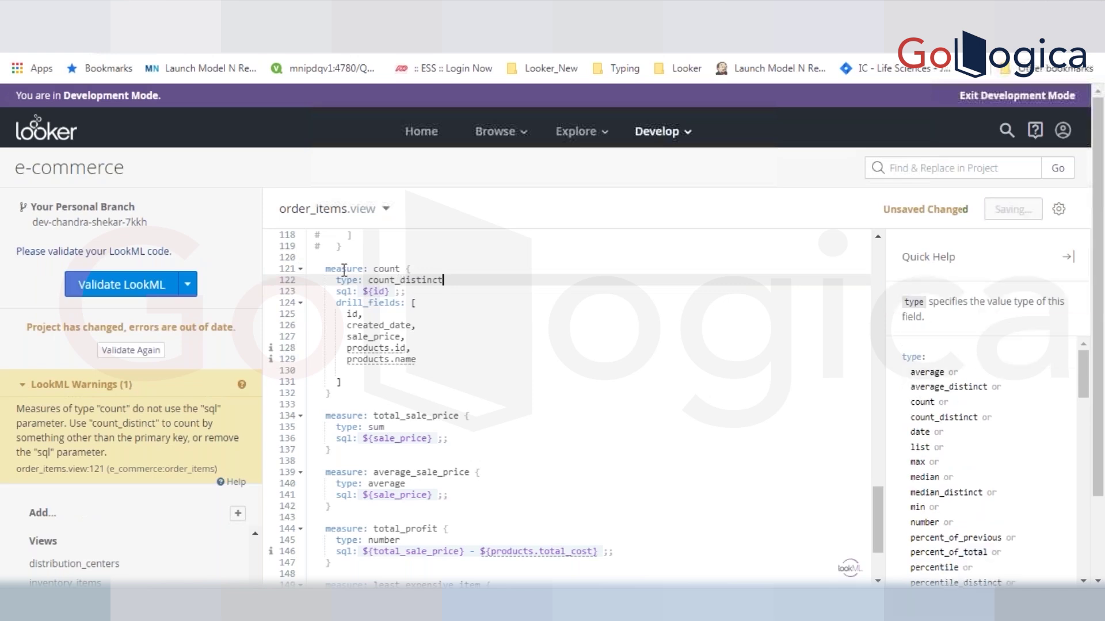
left_click(145, 291)
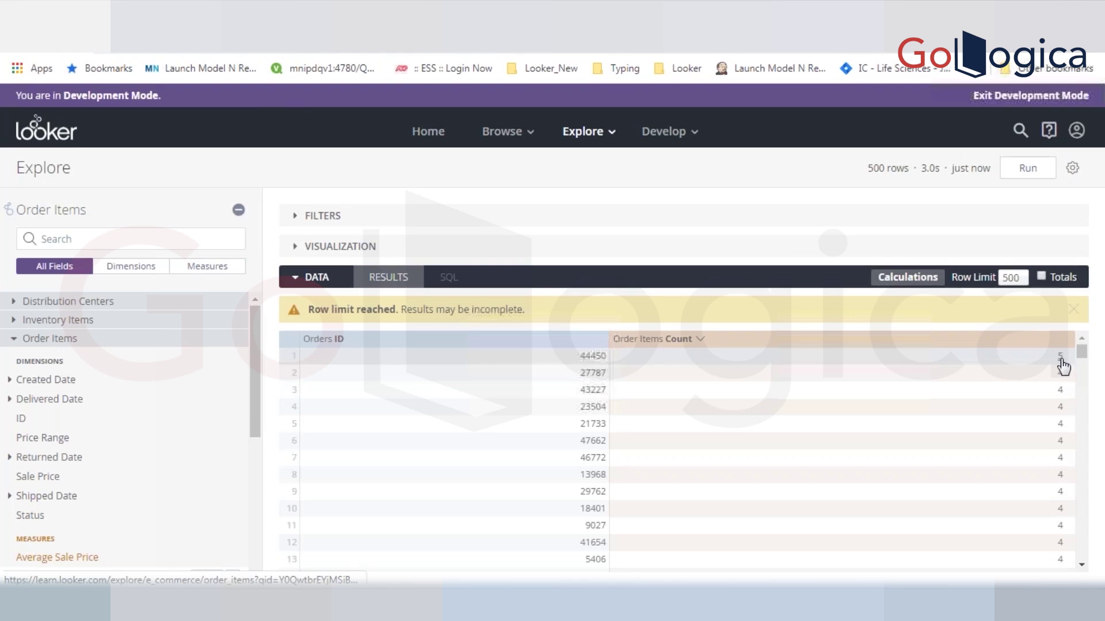
- Check order 44450's count drill details in Explore, then clear the cache and refresh
left_click(1061, 357)
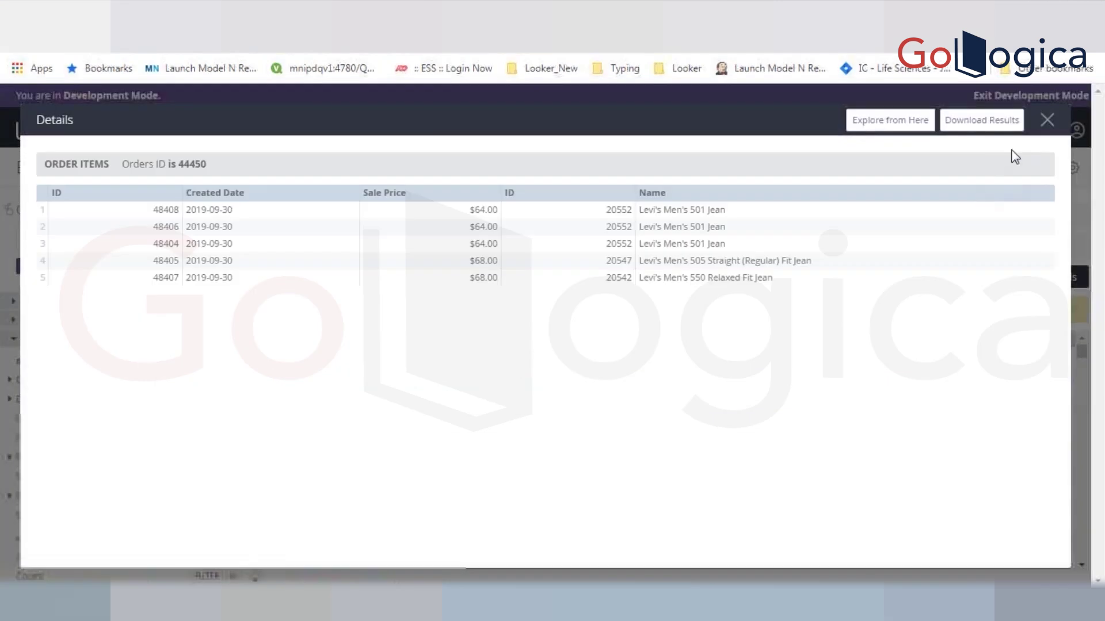
left_click(1047, 122)
left_click(1072, 167)
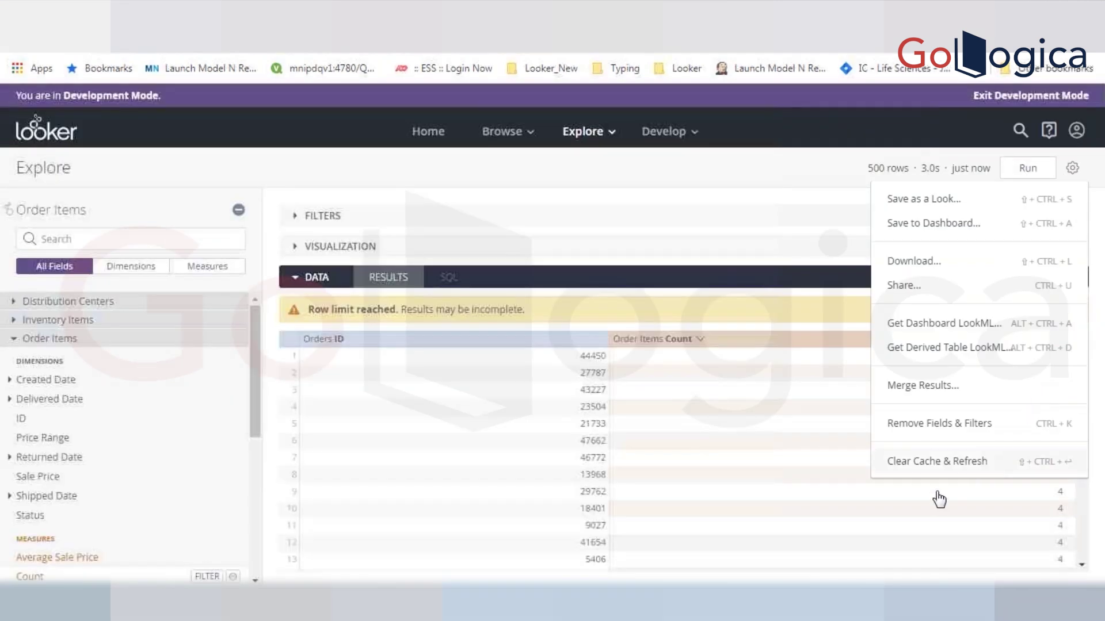
left_click(938, 464)
left_click(293, 16)
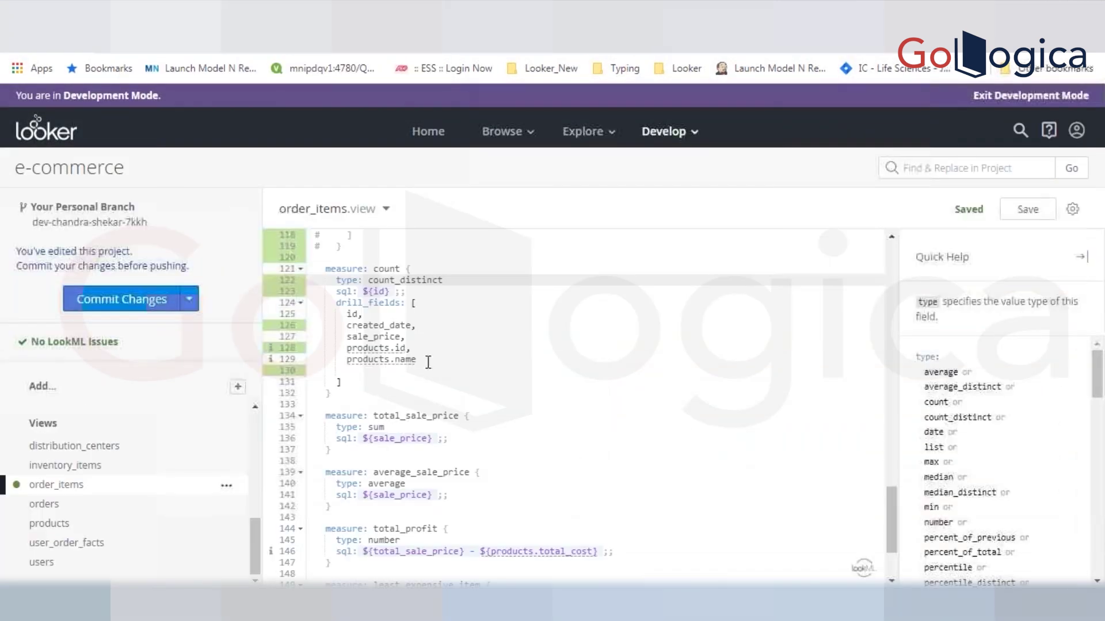
- Comment out the count measure's sql: ${id} ;; line in order_items.view
left_click(892, 236)
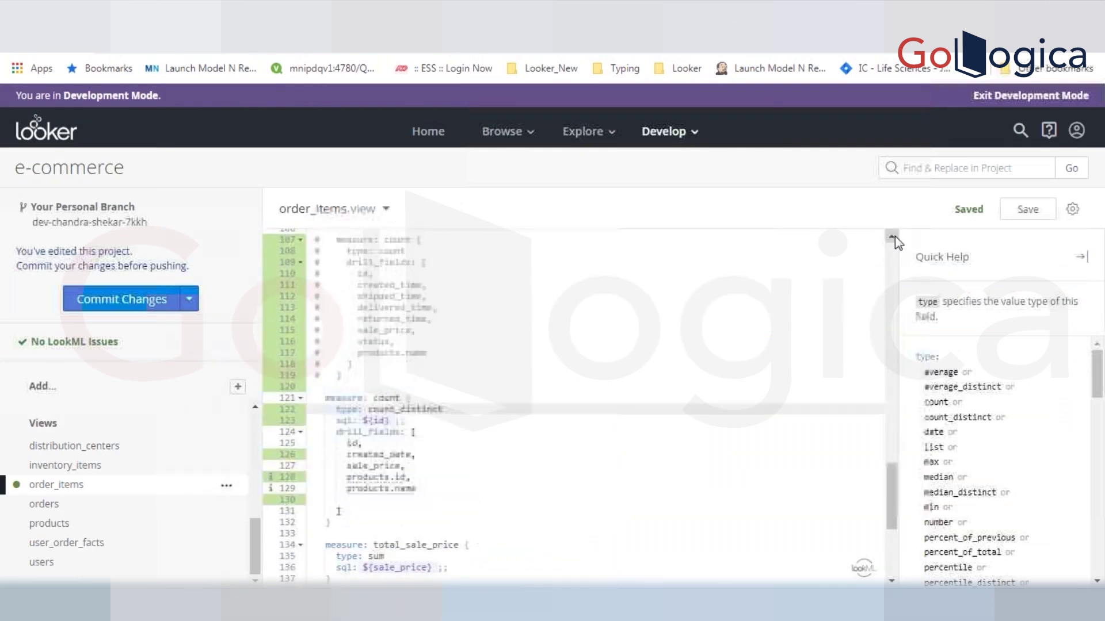
left_click(892, 235)
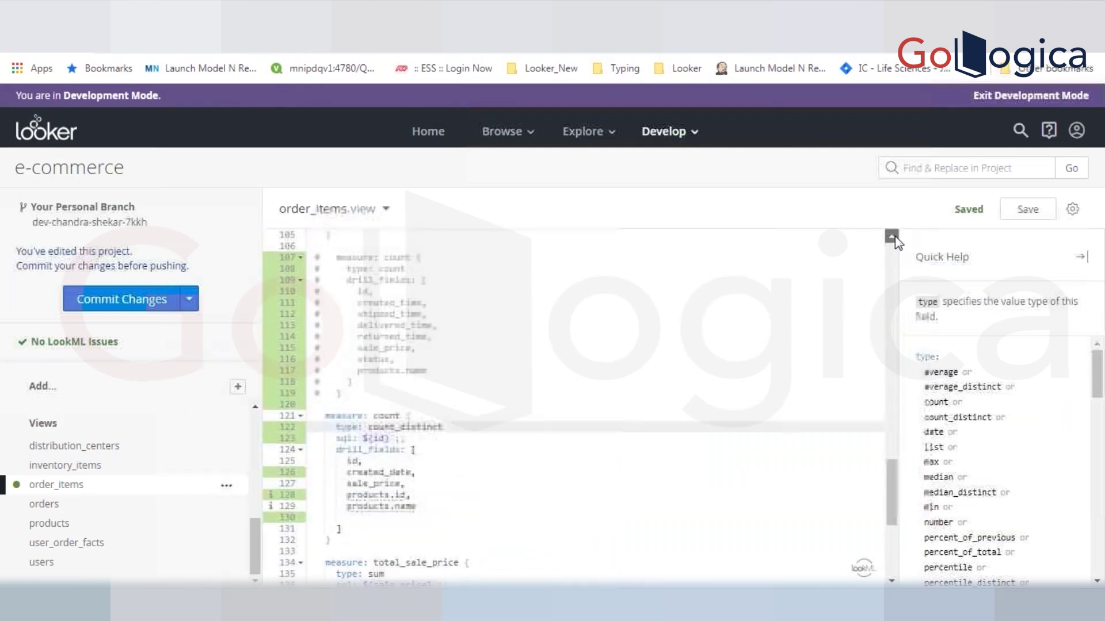
left_click(892, 236)
double_click(378, 520)
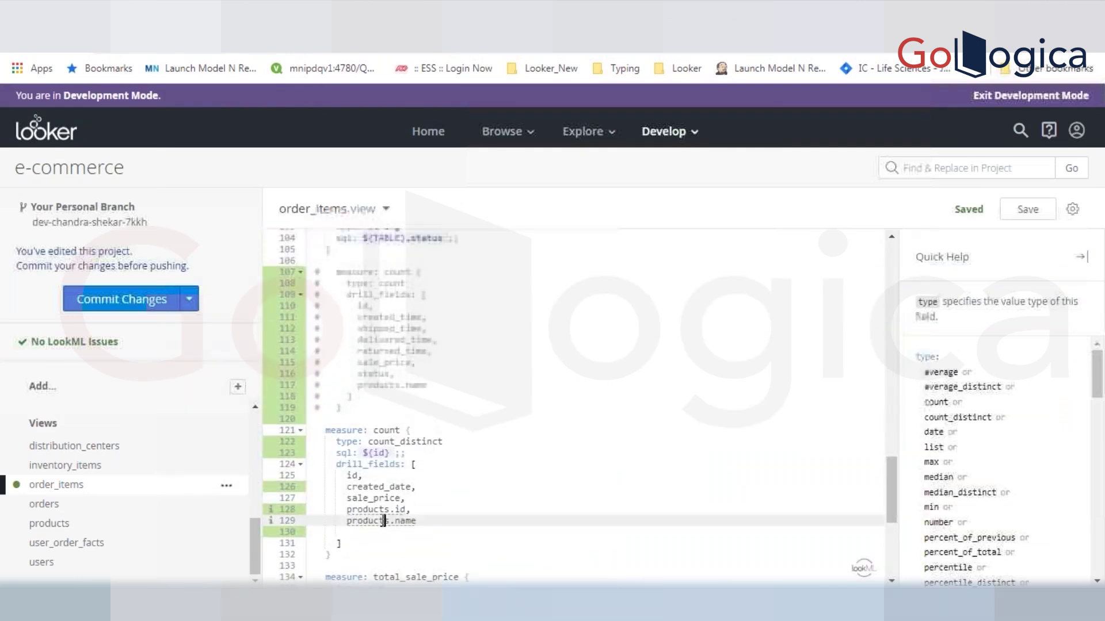
left_click(393, 440)
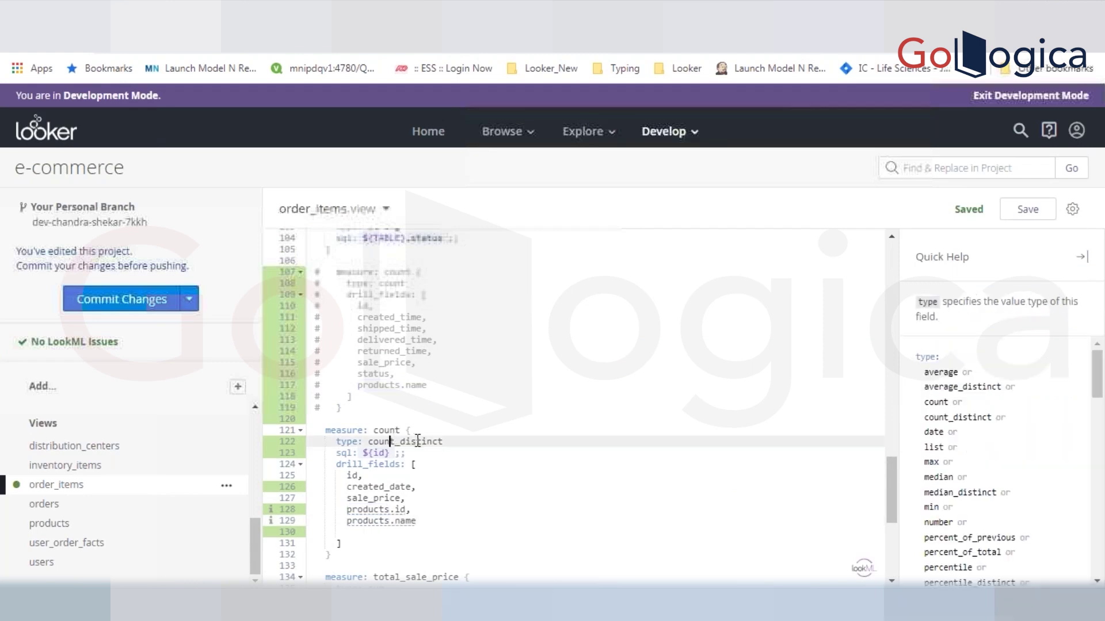
left_click(432, 451)
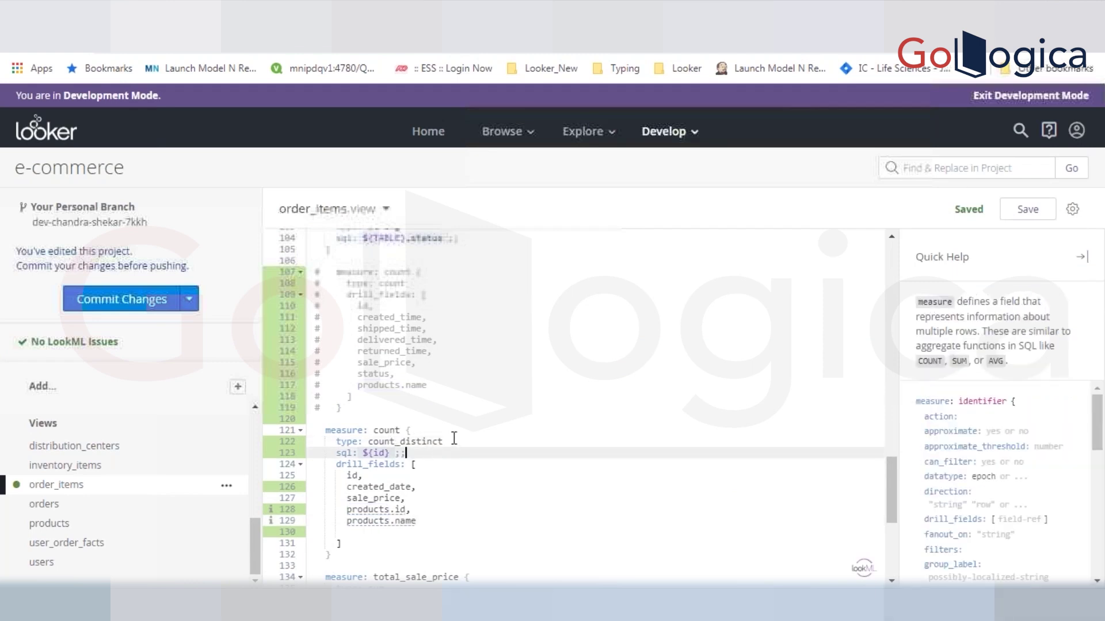
left_click(374, 454)
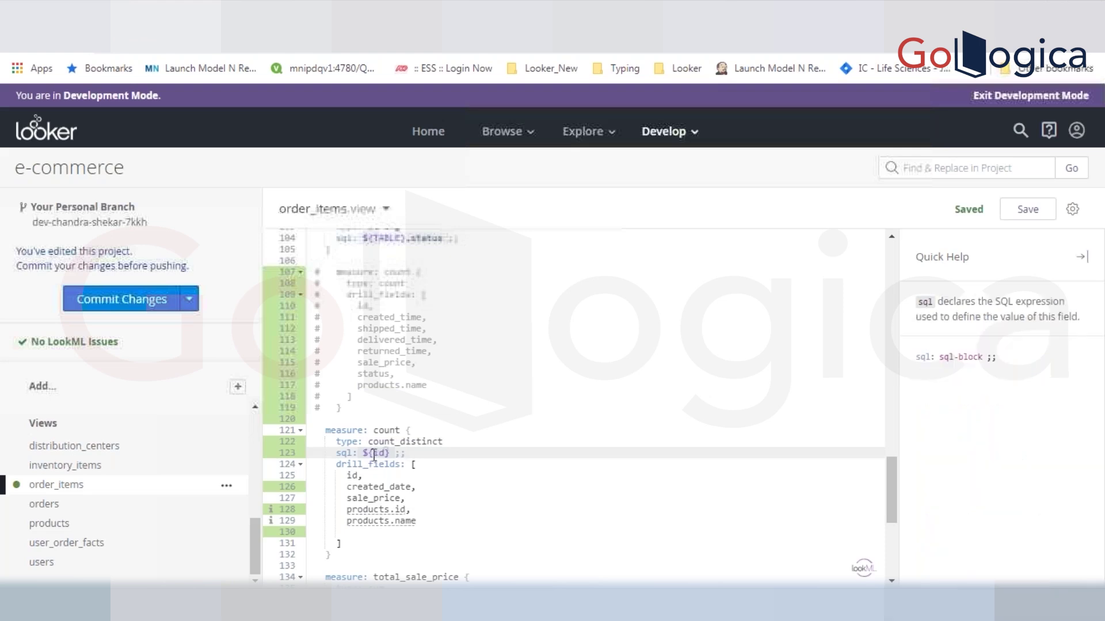
key("ctrl+slash")
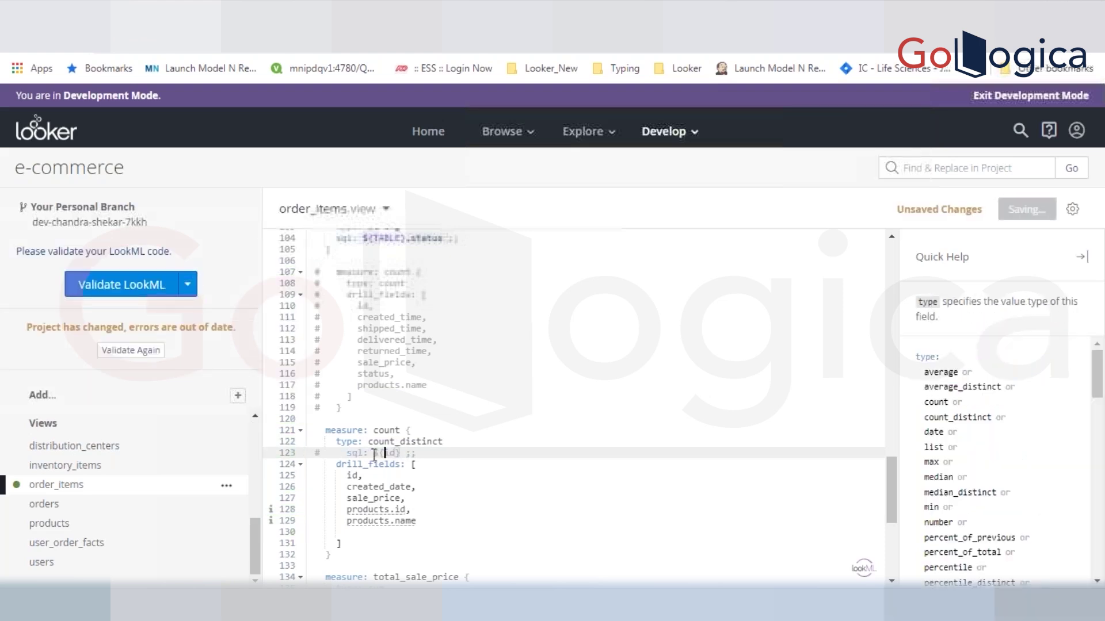
- Select the count measure's drill_fields entries from id through products.name
left_click_drag(335, 465, 346, 533)
left_click(337, 478)
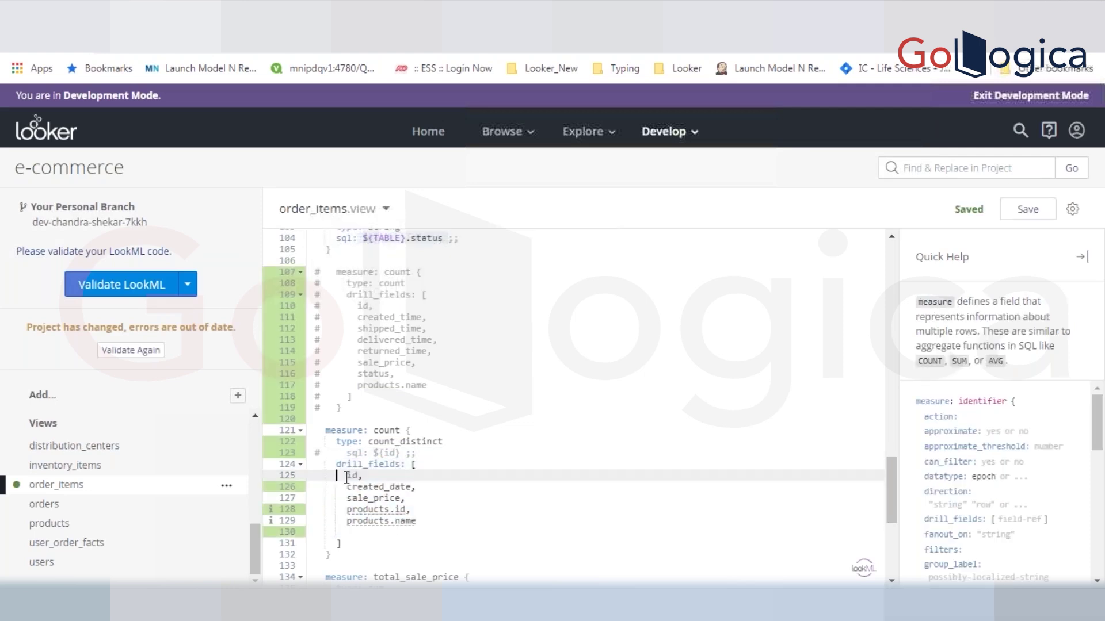
left_click_drag(346, 475, 429, 520)
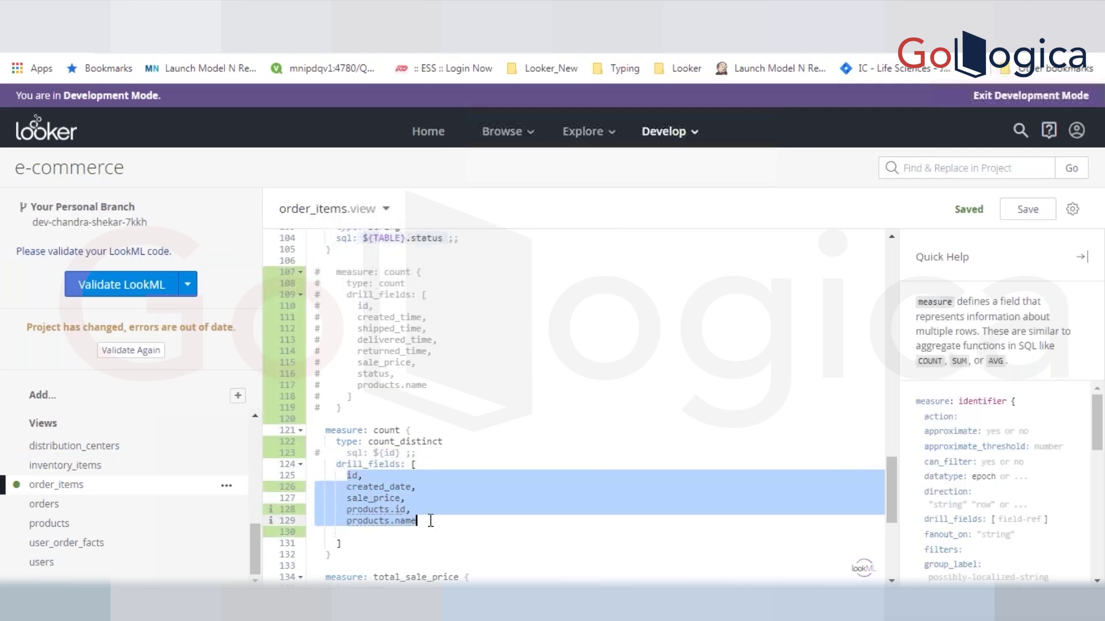
left_click(418, 454)
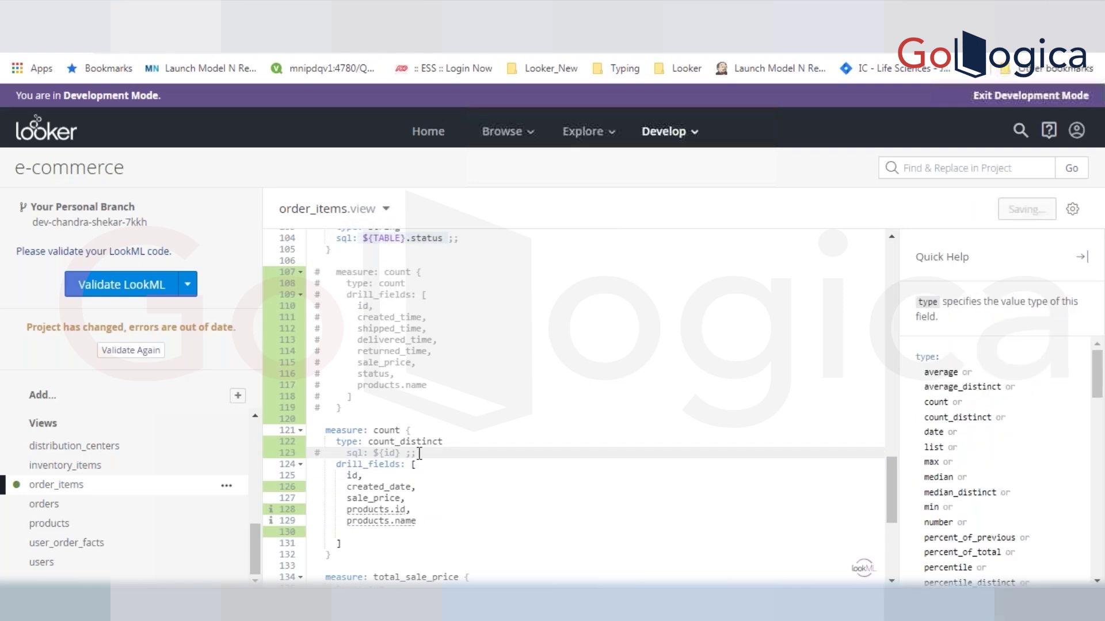
left_click(454, 443)
- Change 'type: count_distinct' to 'type: count' and review the drill fields and commented sql line
key("BackSpace")
key("BackSpace")
key("BackSpace")
key("BackSpace")
key("BackSpace")
key("BackSpace")
key("BackSpace")
key("BackSpace")
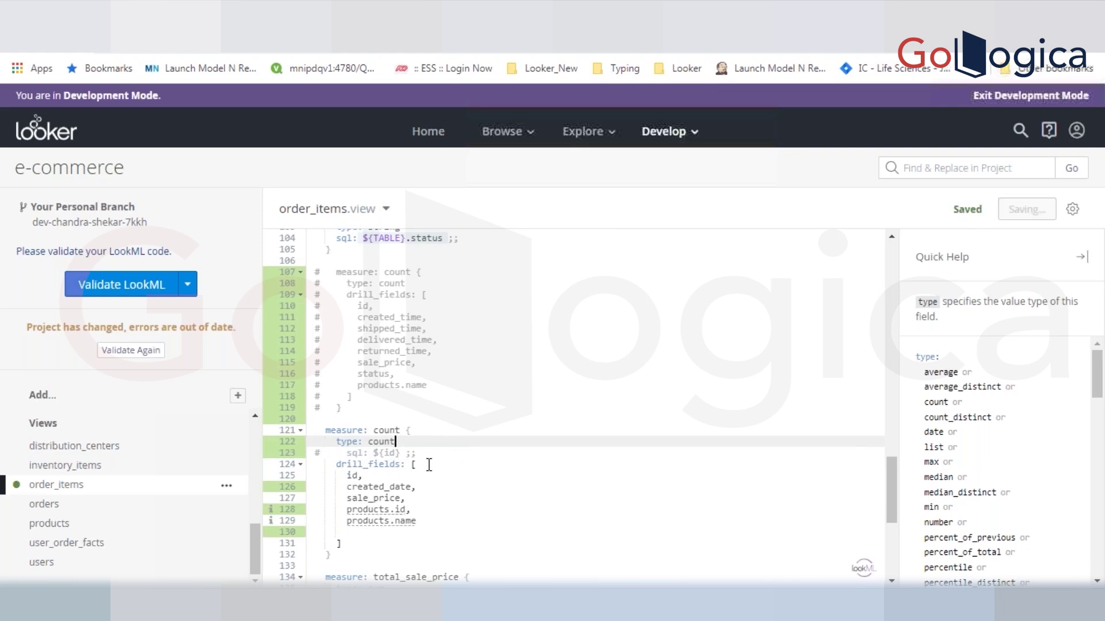
left_click_drag(325, 430, 423, 458)
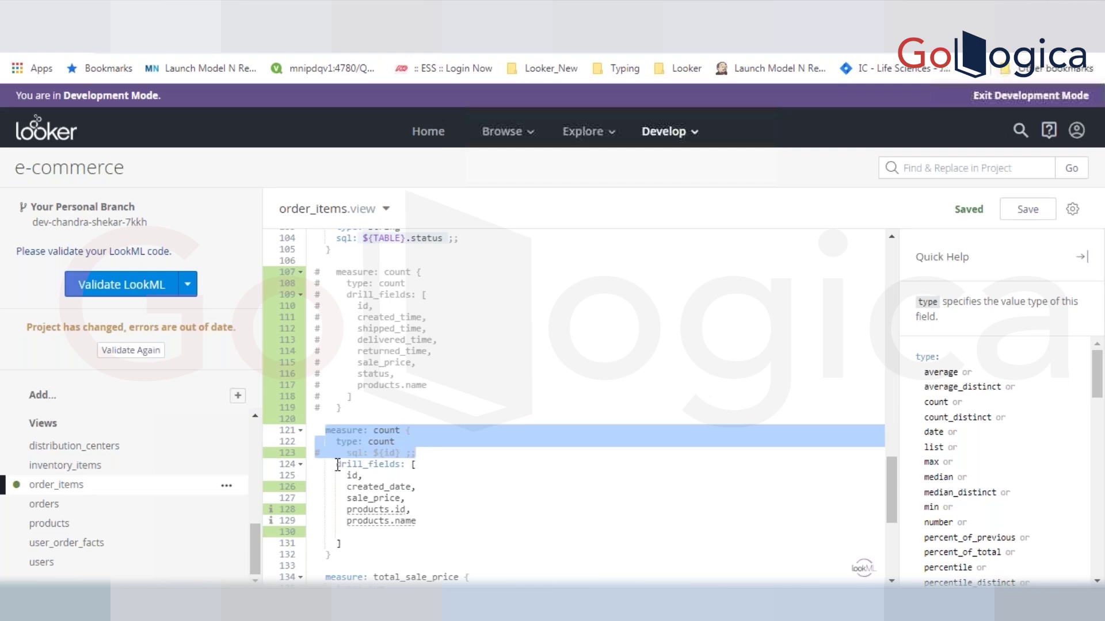
left_click_drag(337, 465, 362, 542)
left_click(417, 488)
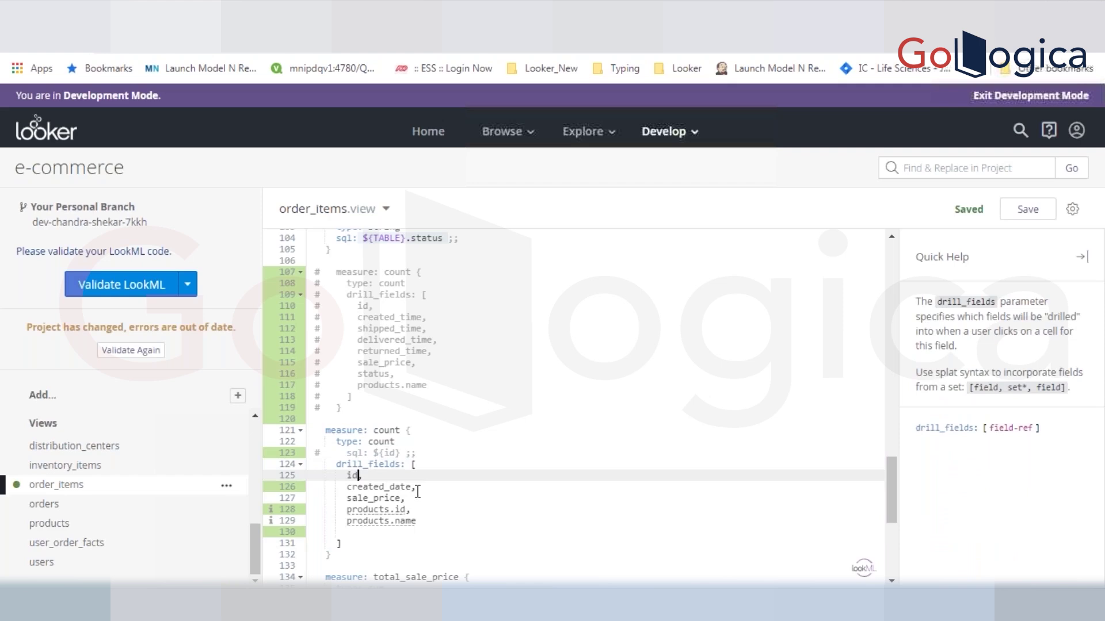
left_click(394, 499)
left_click(393, 509)
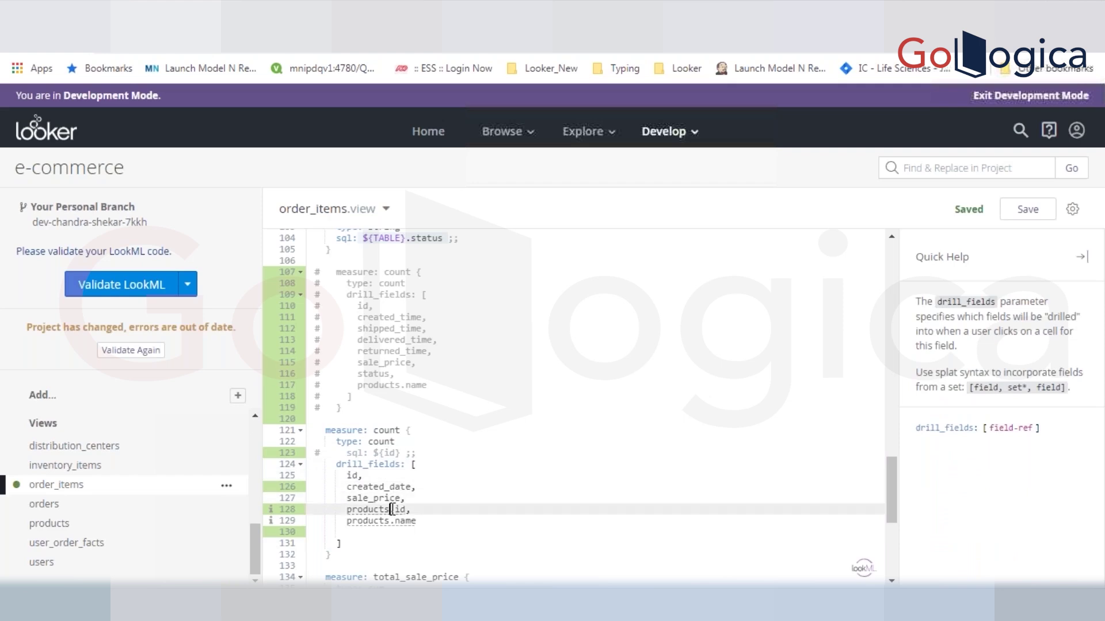
left_click(406, 510)
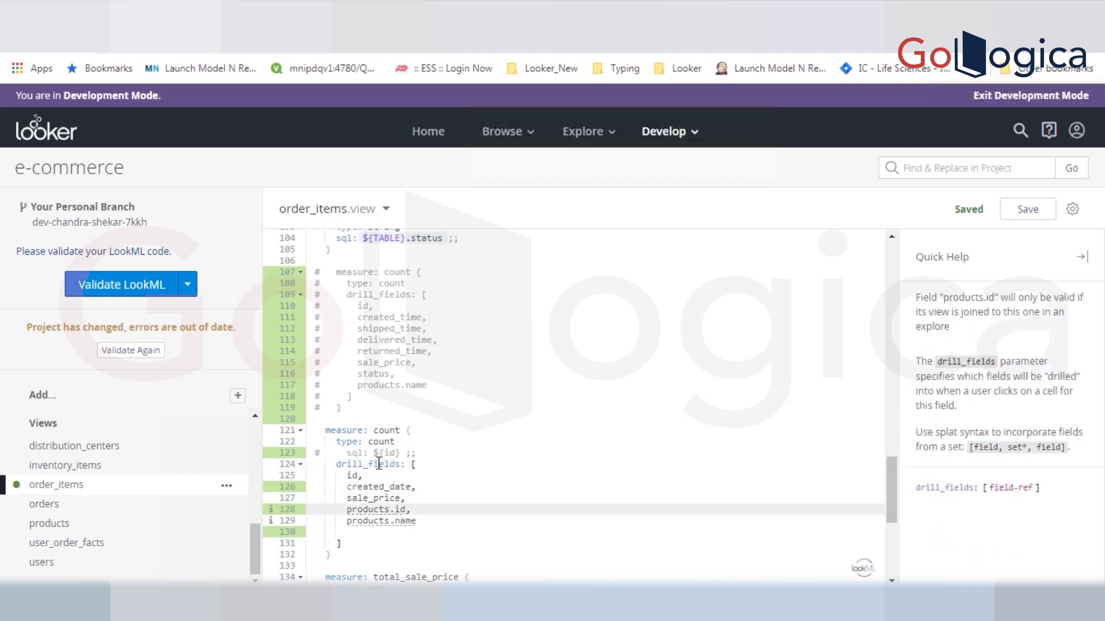
left_click(398, 453)
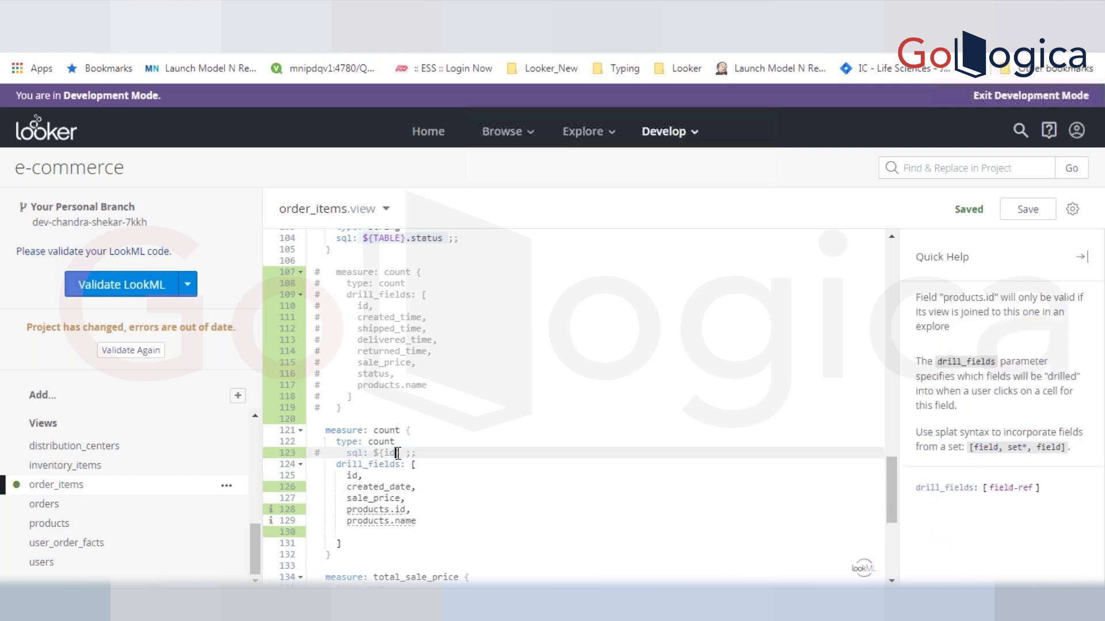
left_click(315, 453)
left_click(432, 454, "shift")
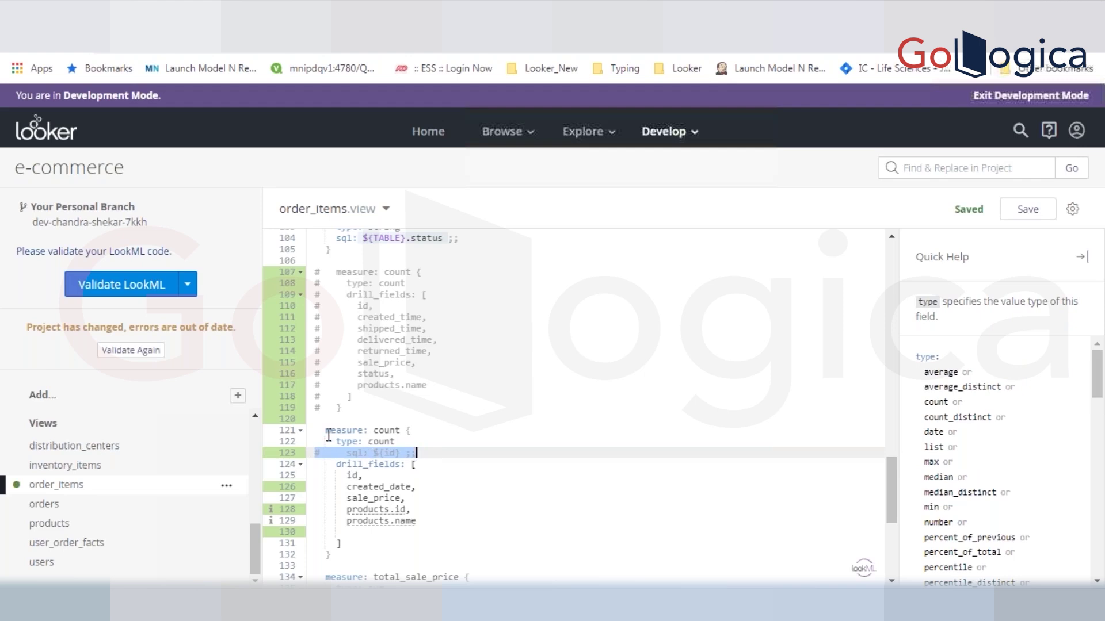
- Review the count measure and select its five drill_fields entries, then save
left_click_drag(325, 430, 375, 454)
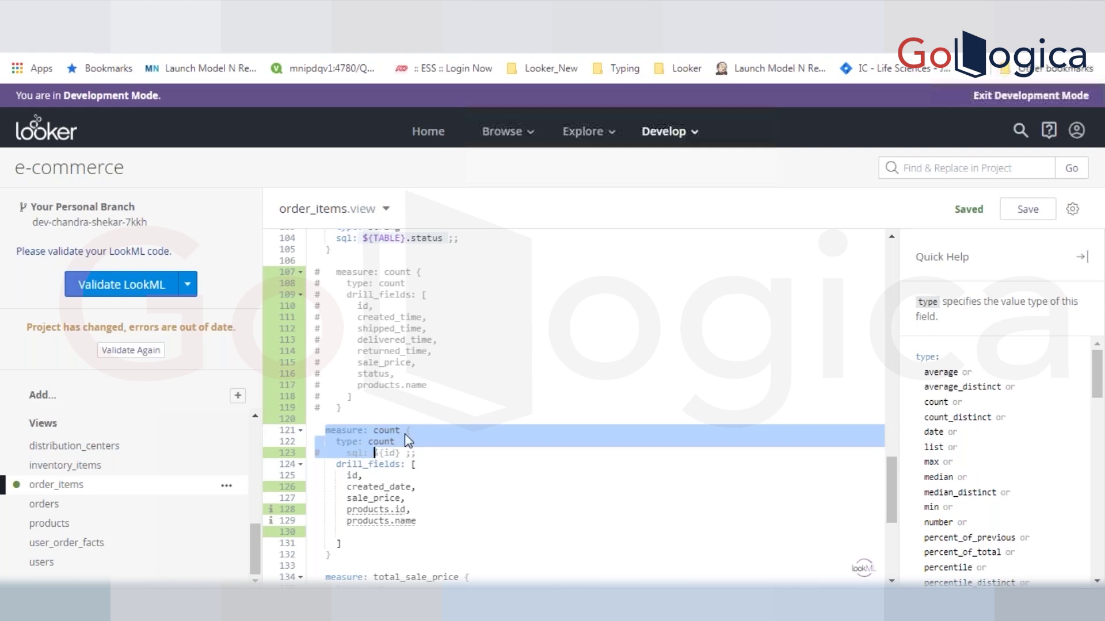
left_click(390, 441)
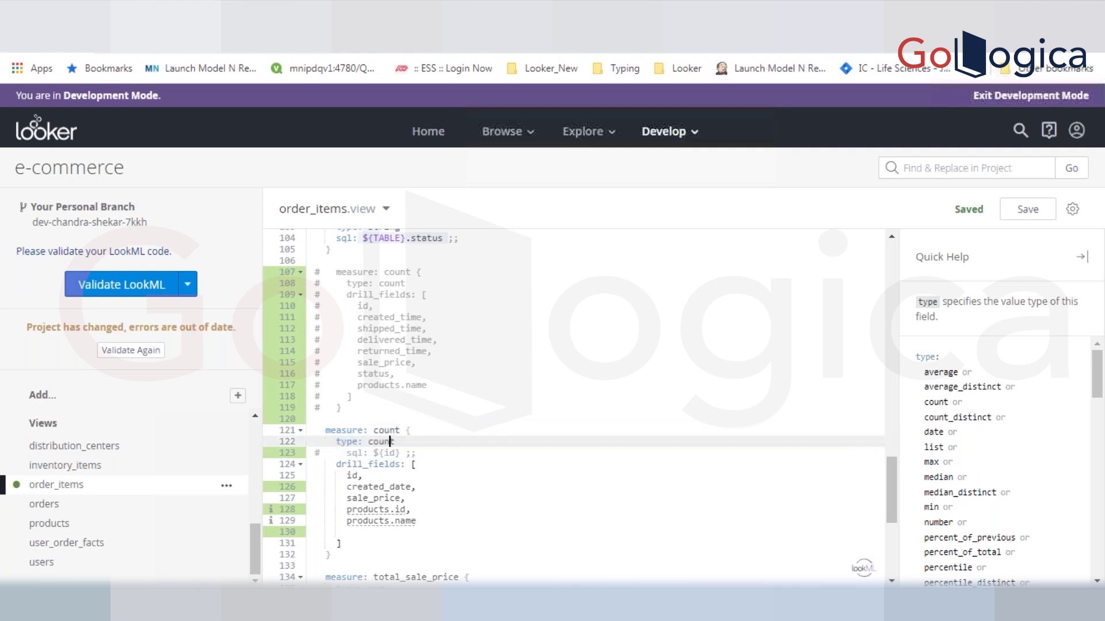
double_click(390, 453)
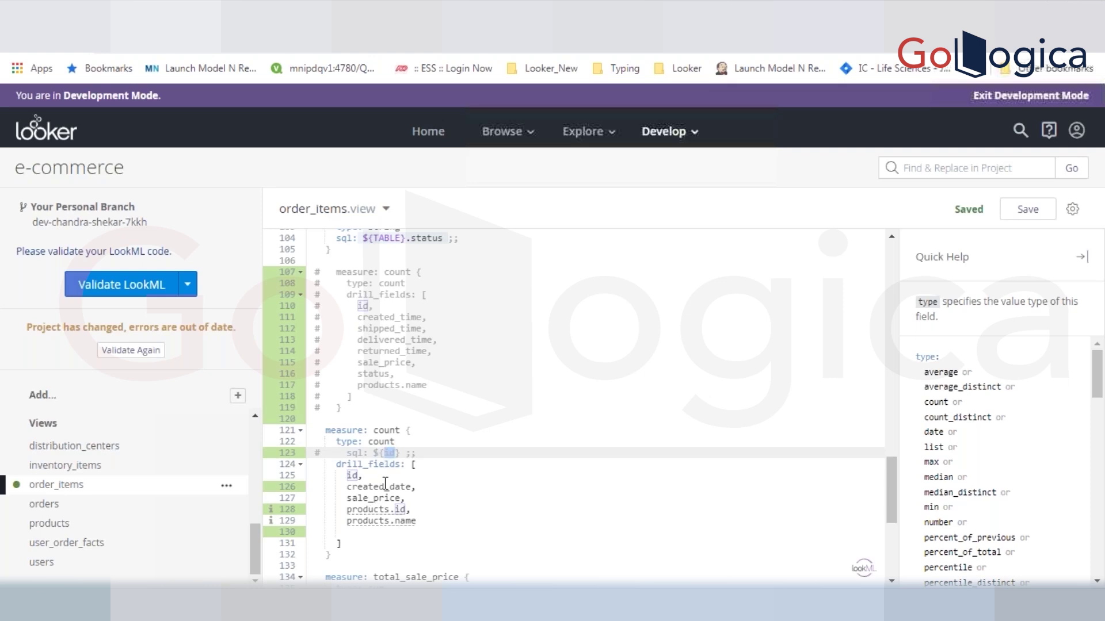
left_click(352, 476)
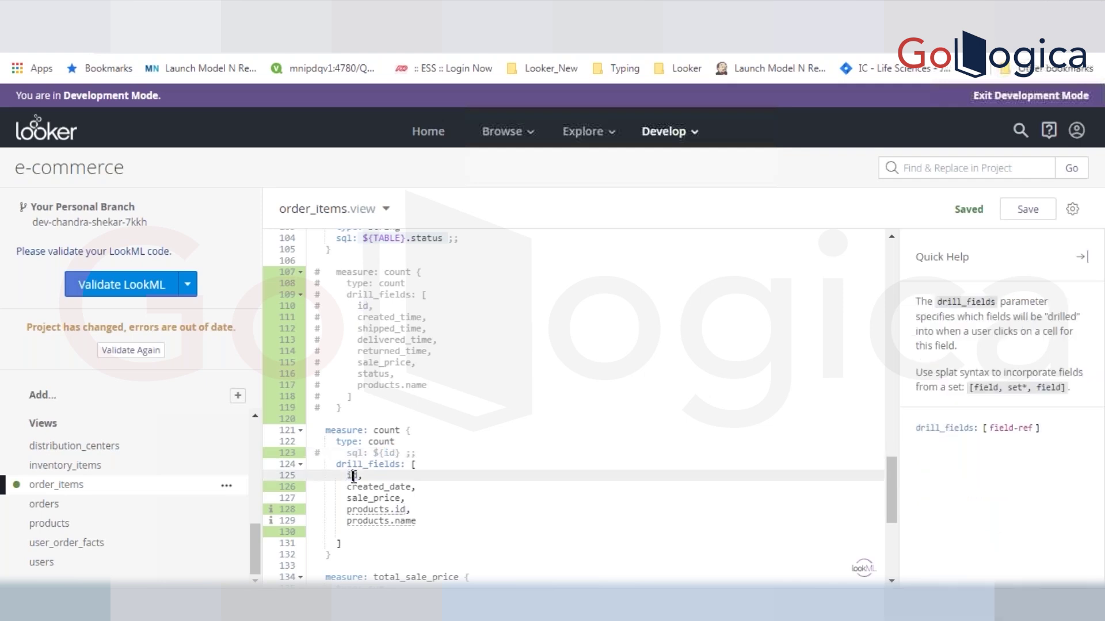
left_click(391, 498)
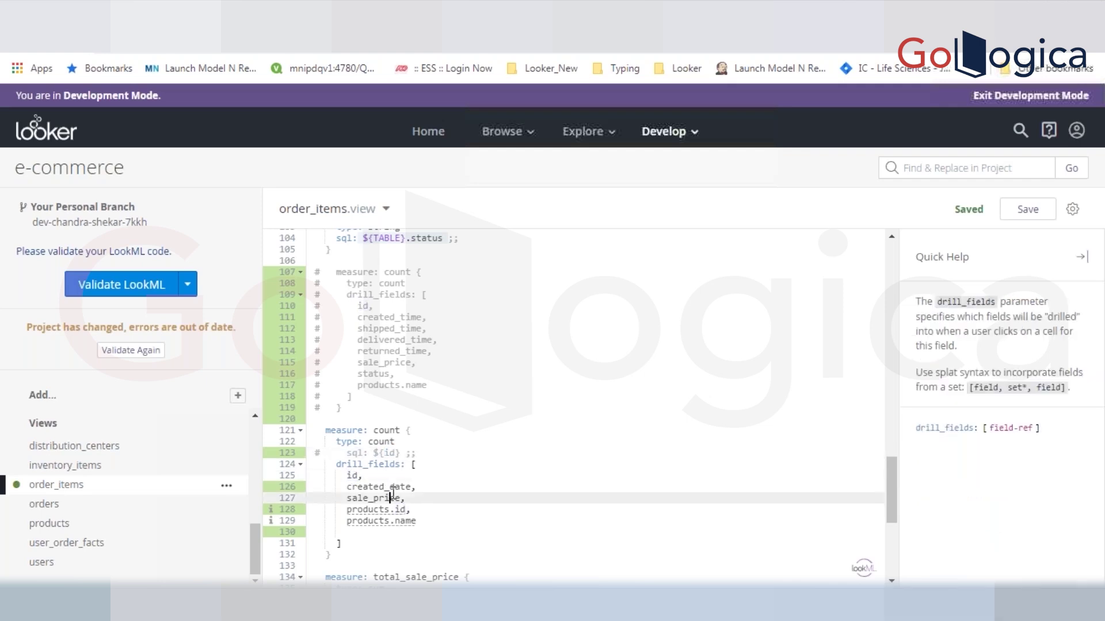
left_click(422, 520)
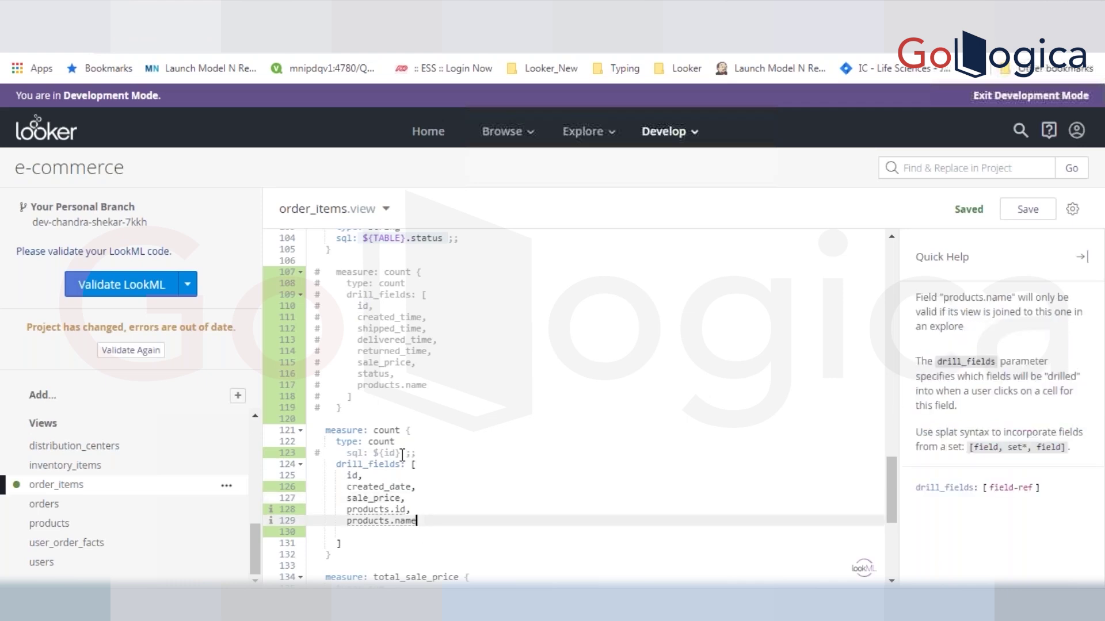
left_click(402, 453)
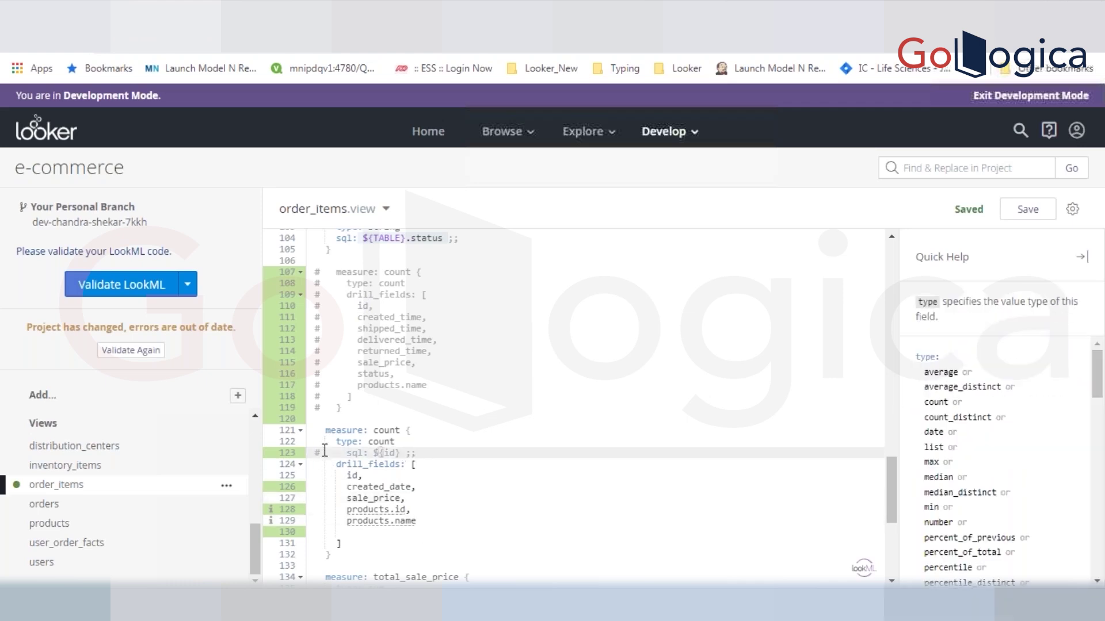
left_click_drag(348, 475, 427, 521)
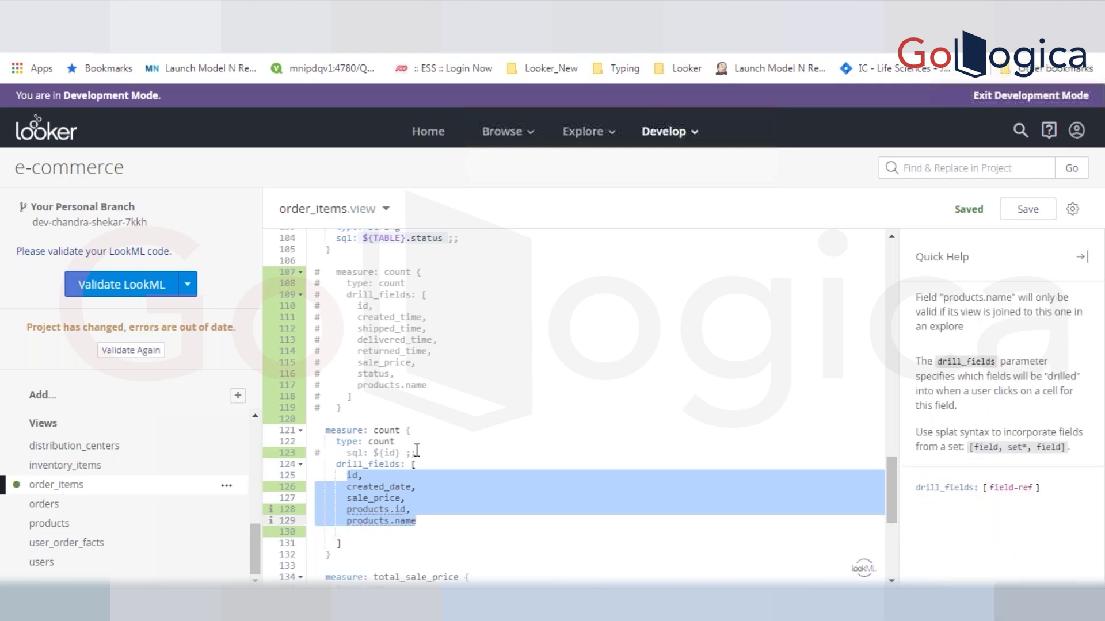
key("ctrl+s")
- Delete the empty line before the drill_fields closing bracket and save again
left_click(458, 520)
key("Delete")
key("ctrl+s")
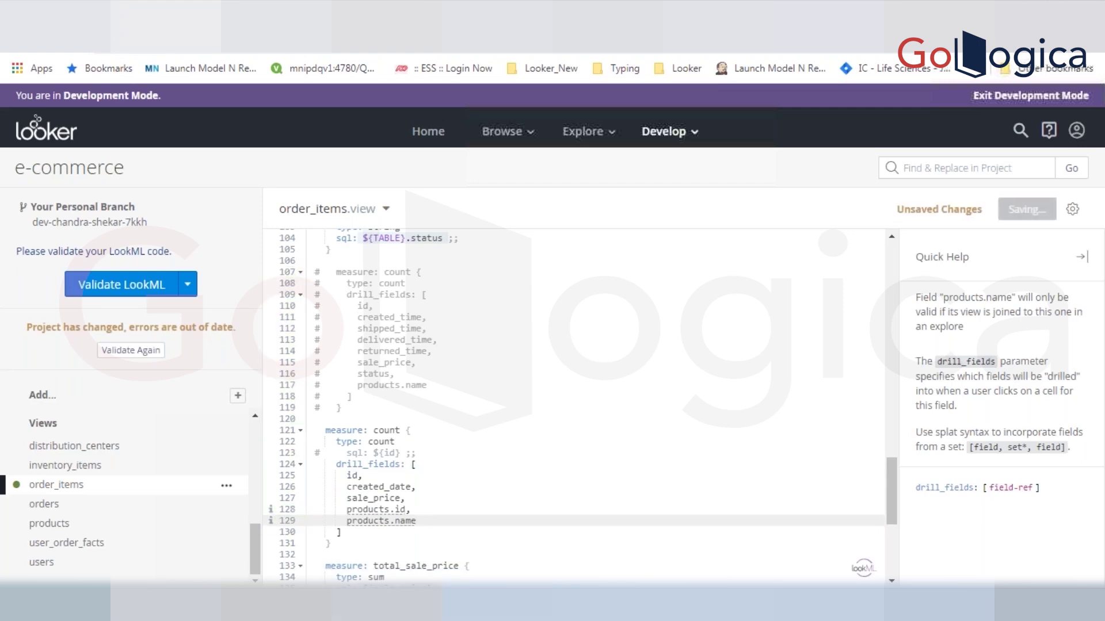
- Revalidate the LookML, check the Explore tab, and bring up the Commit Changes options
left_click(131, 349)
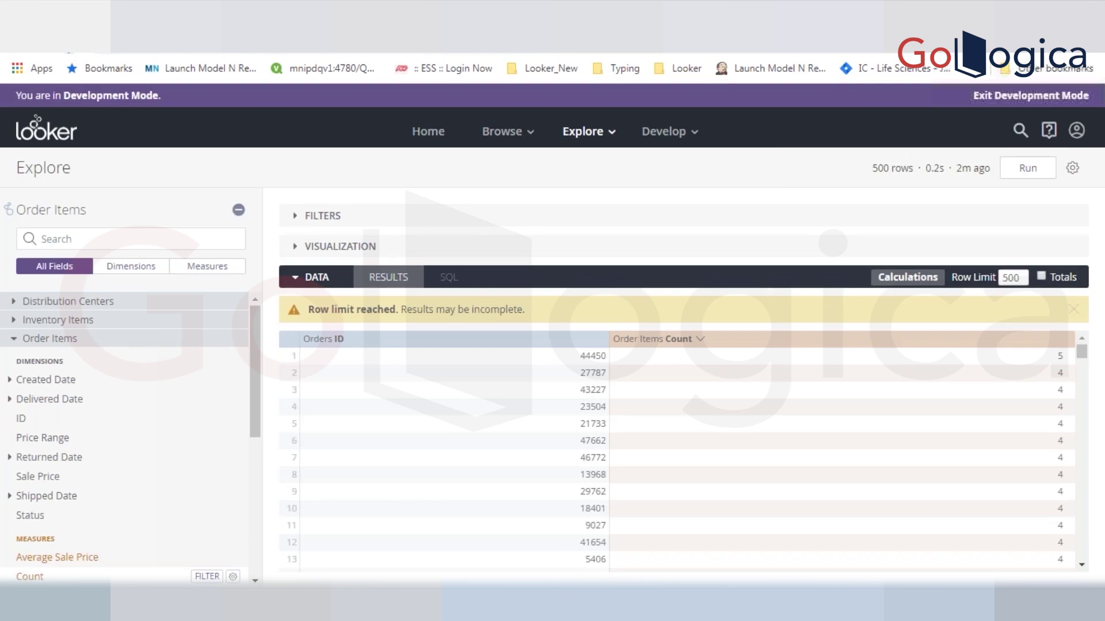
left_click(172, 14)
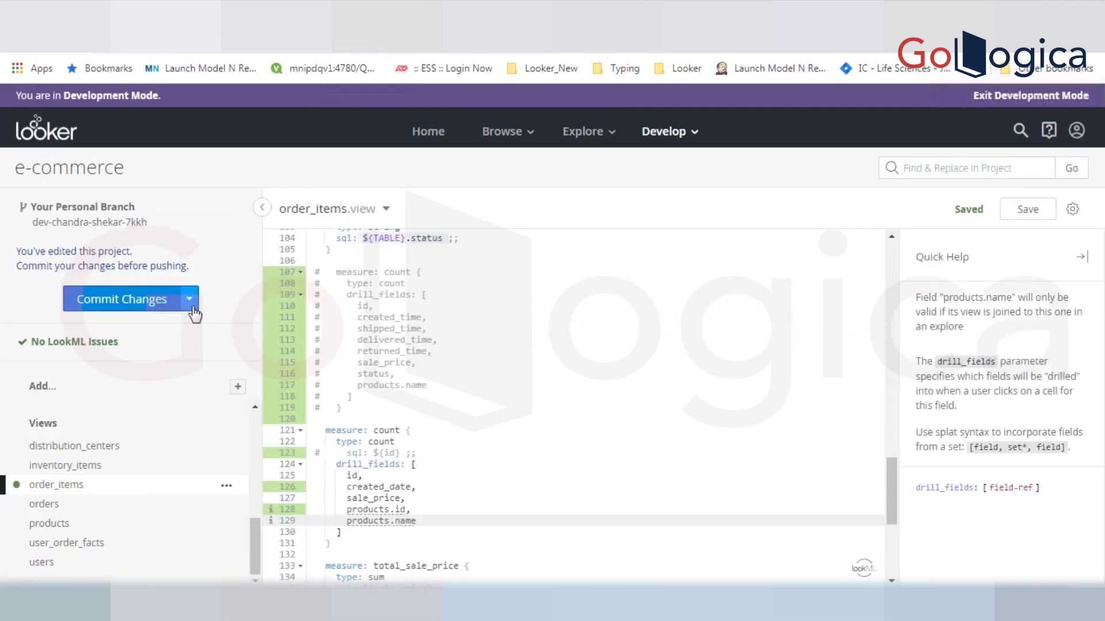
left_click(189, 298)
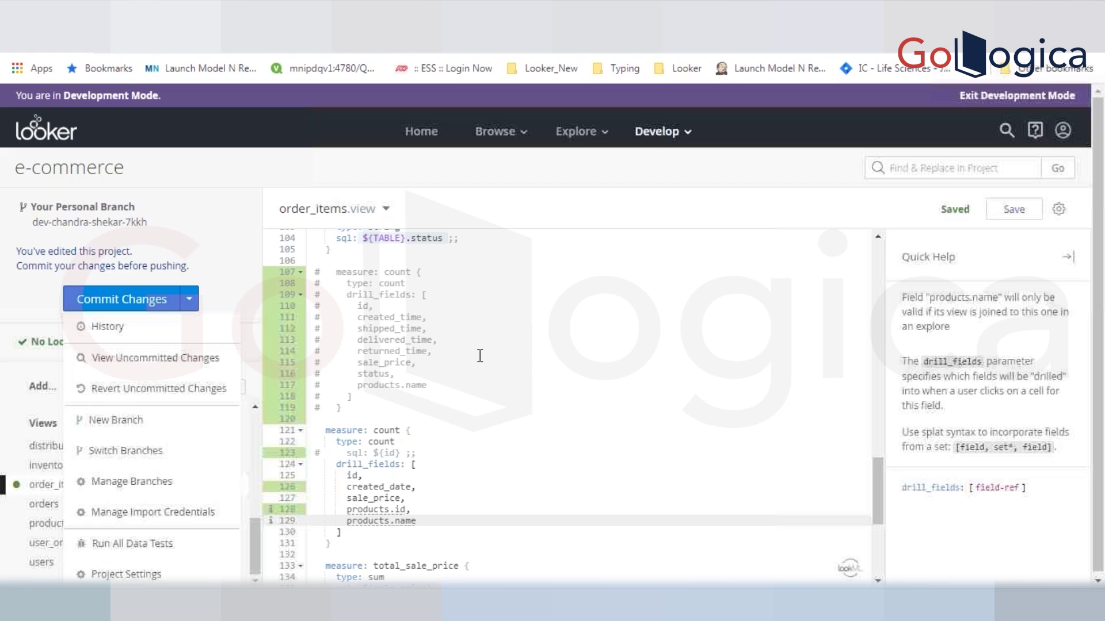
- Drill into order 44450's Count in Explore to view its item details, then close them
left_click(480, 355)
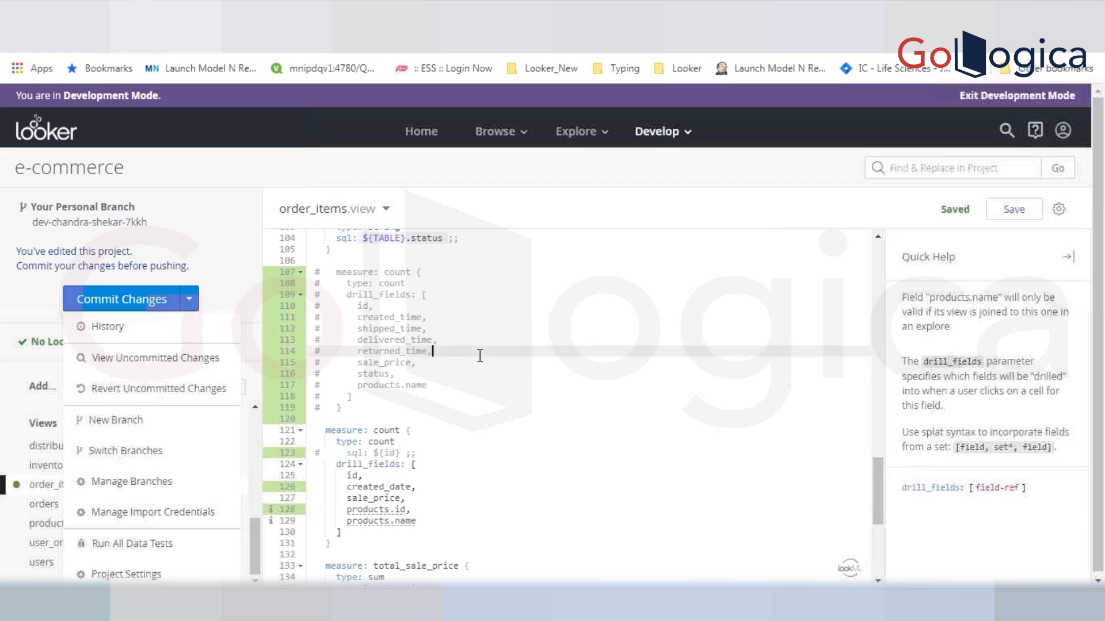
left_click(364, 406)
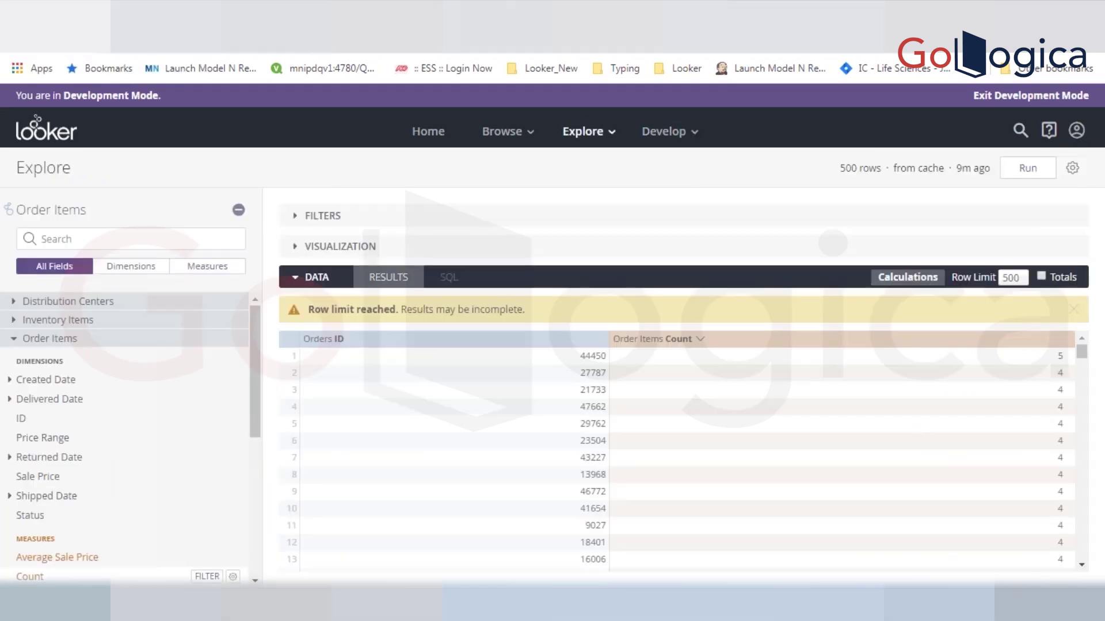
left_click(1062, 359)
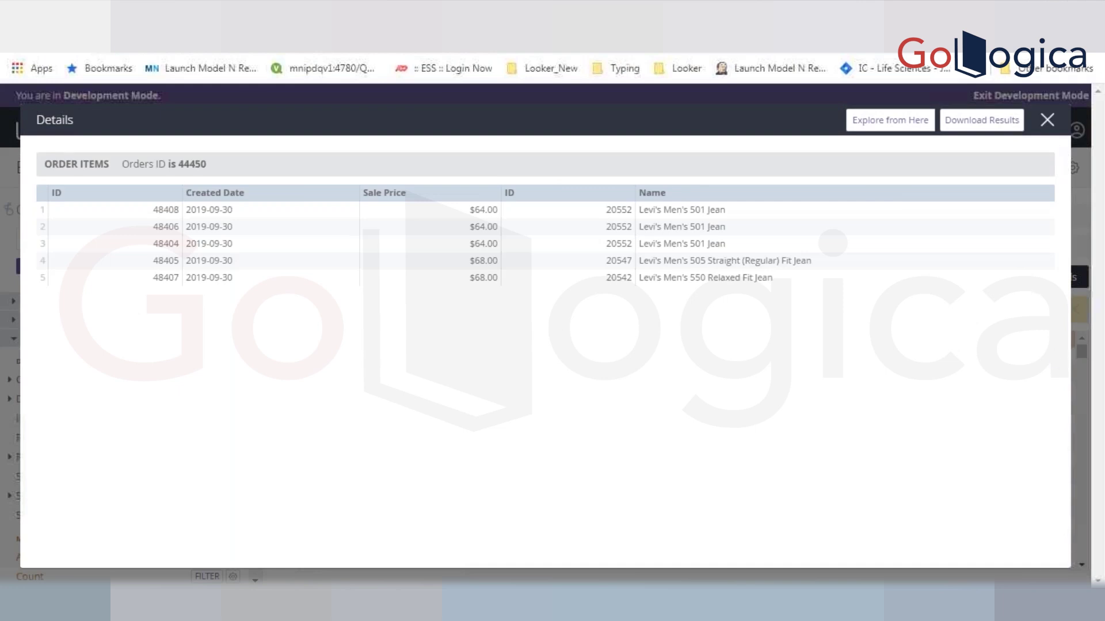
left_click(1047, 120)
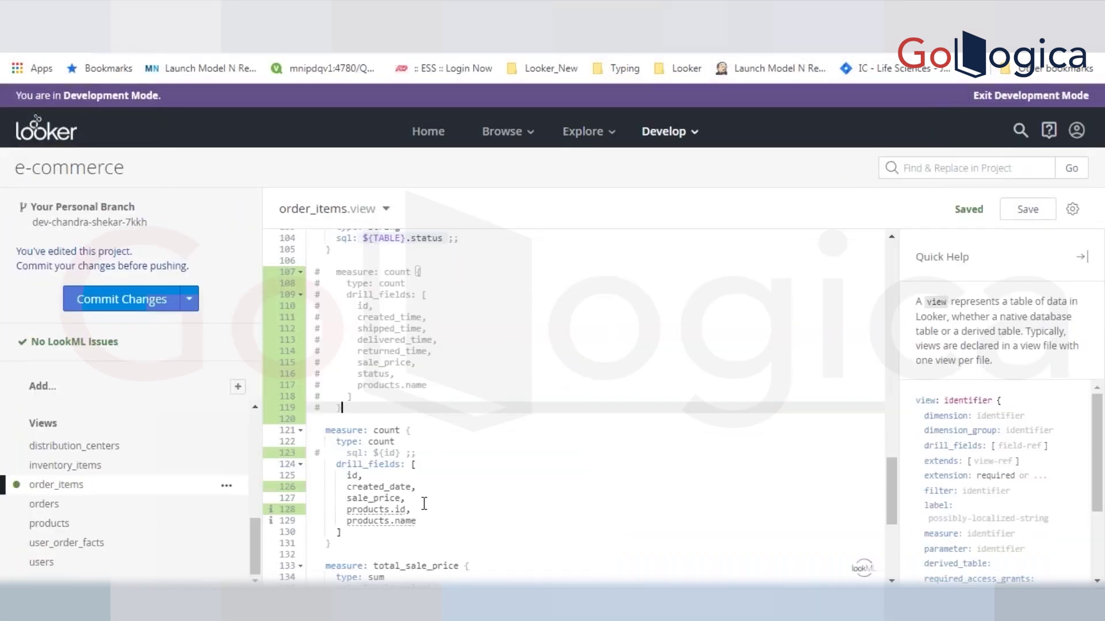
- Edit the products.id and products.name drill field references and save
left_click(390, 511)
key("BackSpace")
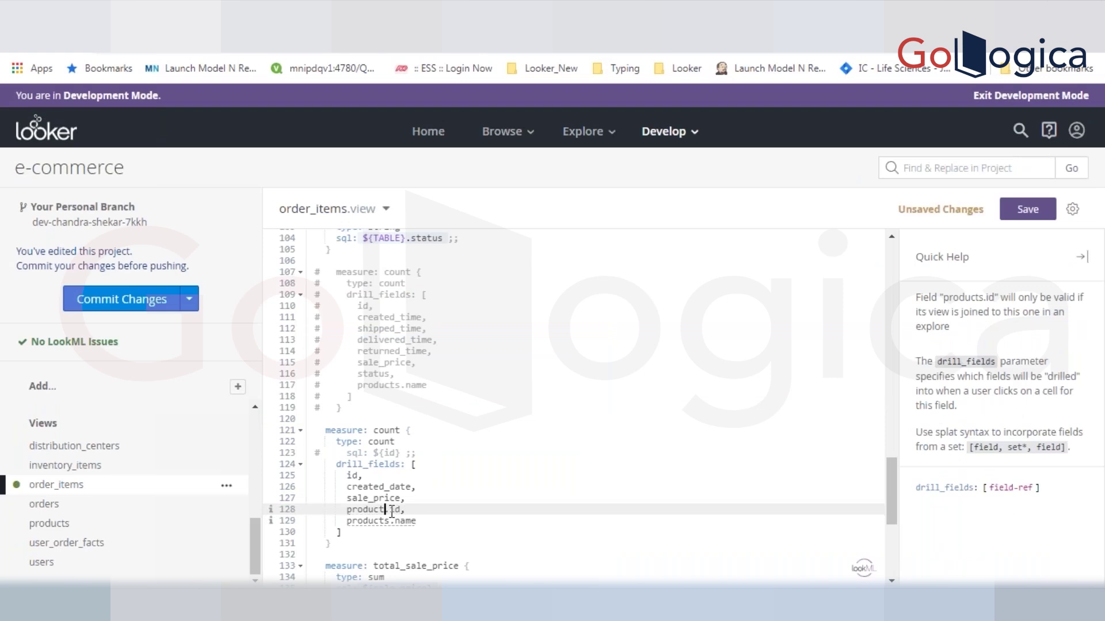
type("_")
left_click(394, 521)
key("BackSpace")
key("BackSpace")
type("_")
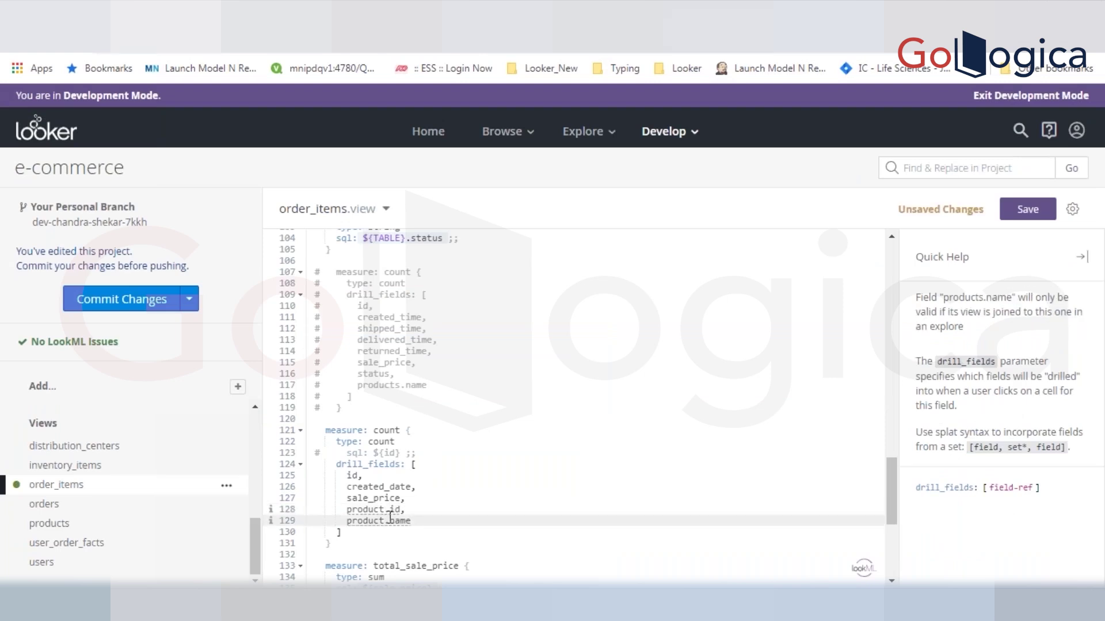
key("ctrl+s")
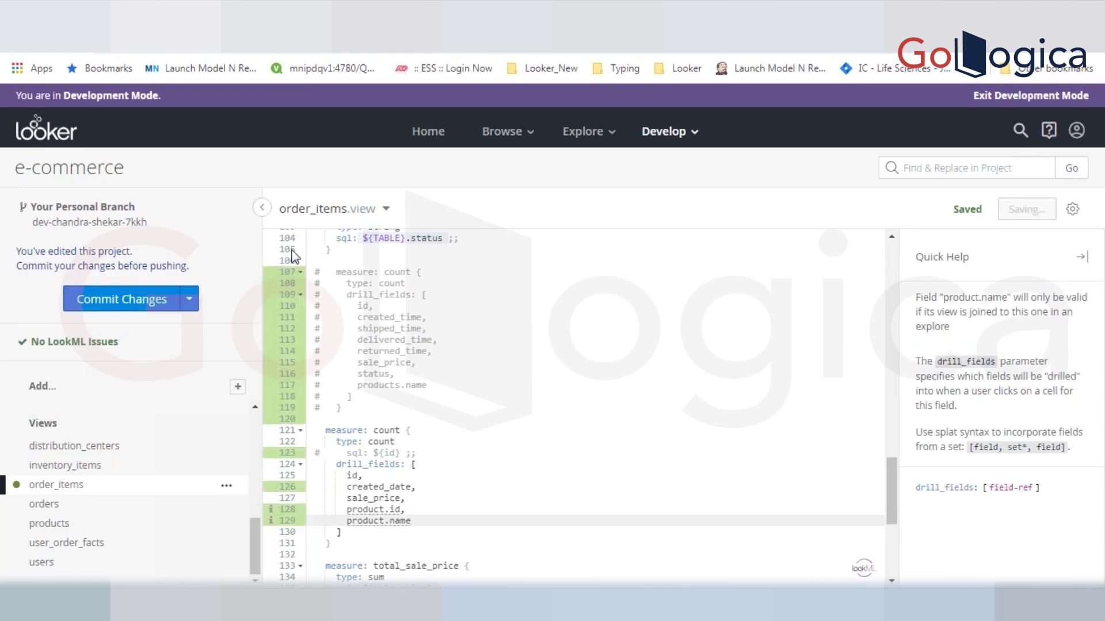
- Add the missing 's' so the drill fields read products.id and products.name, then save
left_click_drag(315, 475, 382, 520)
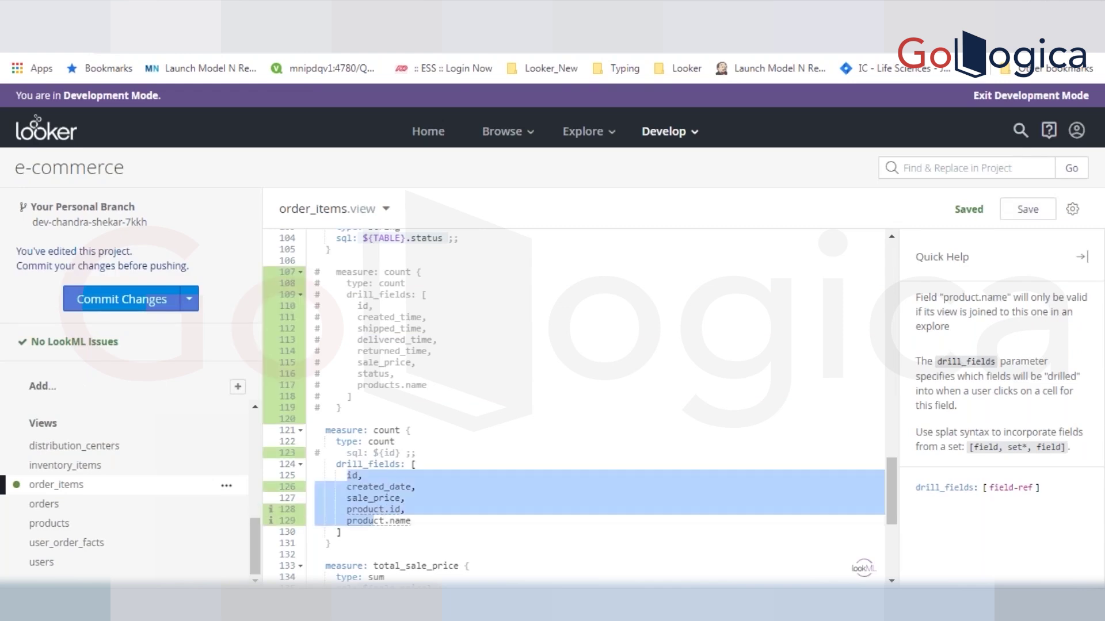
left_click(385, 510)
type("s")
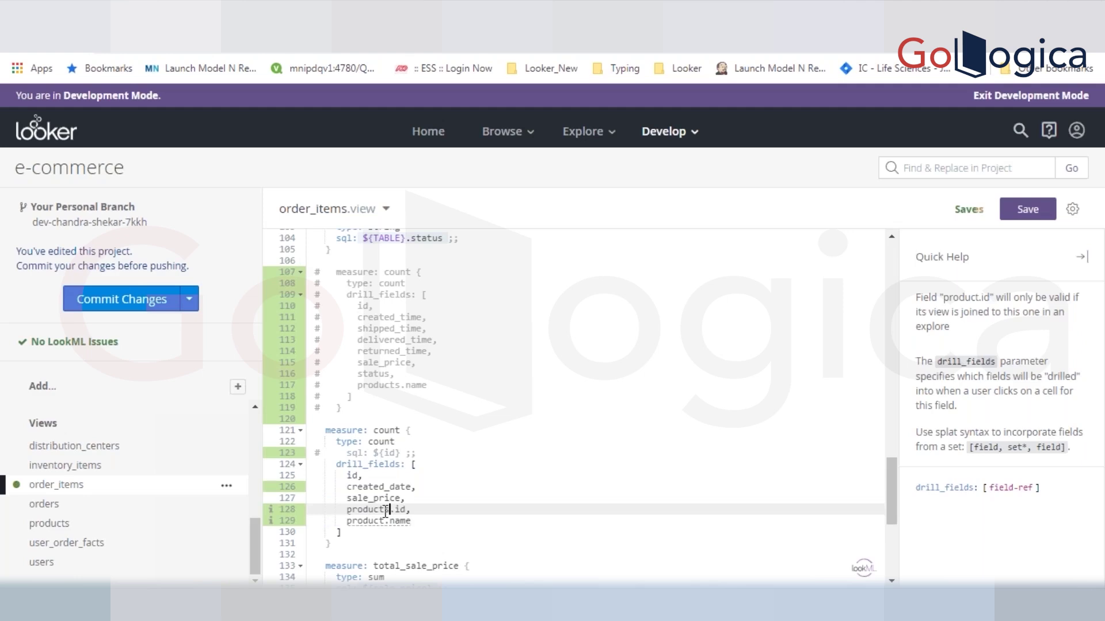
left_click(389, 522)
type("s")
key("ctrl+s")
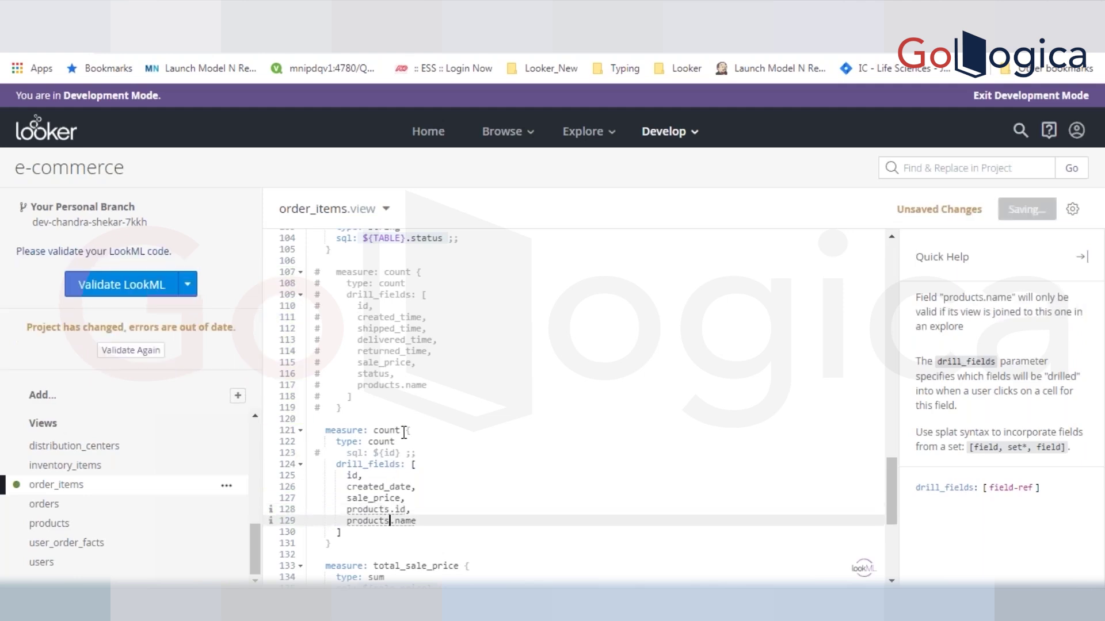
- Rename the count measure to total_sale_price by copying the name from line 133, and save
left_click(401, 431)
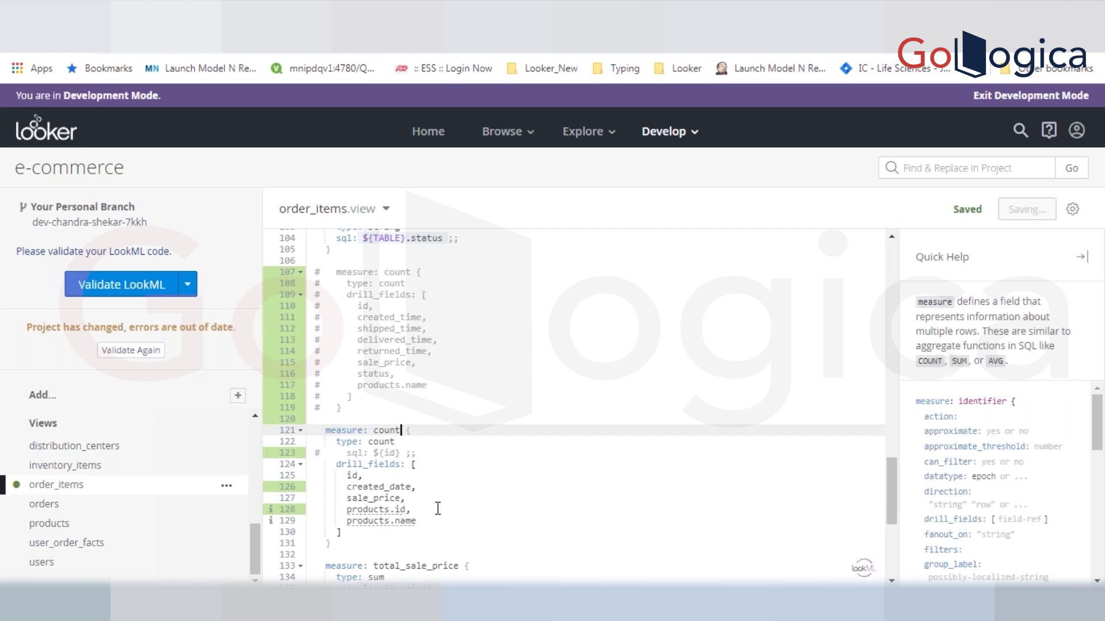
double_click(406, 566)
key("ctrl+c")
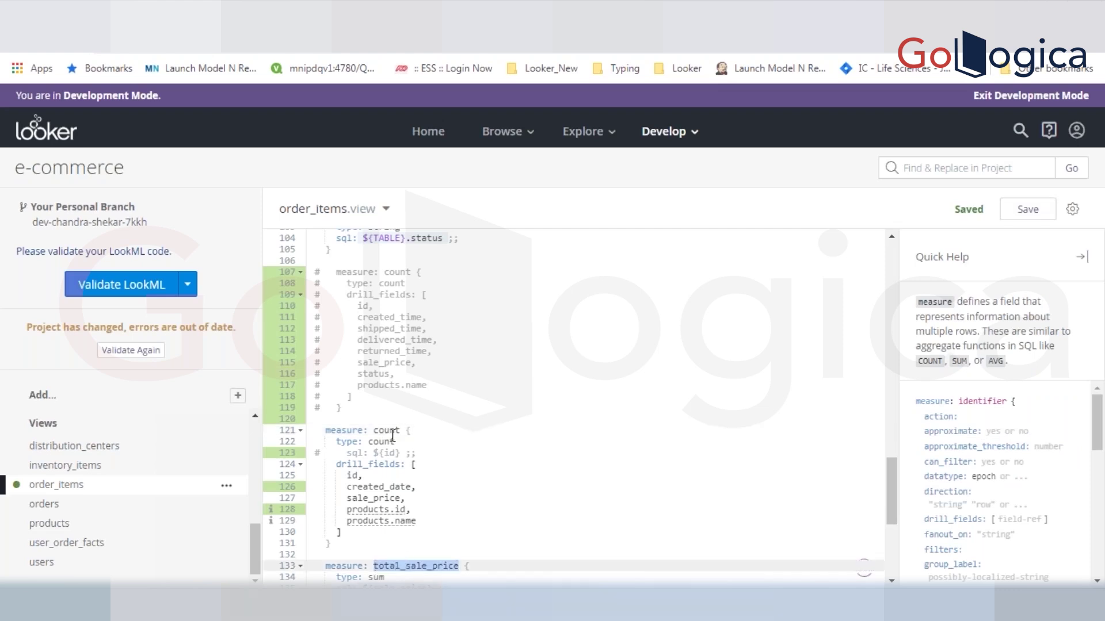
double_click(391, 431)
key("ctrl+v")
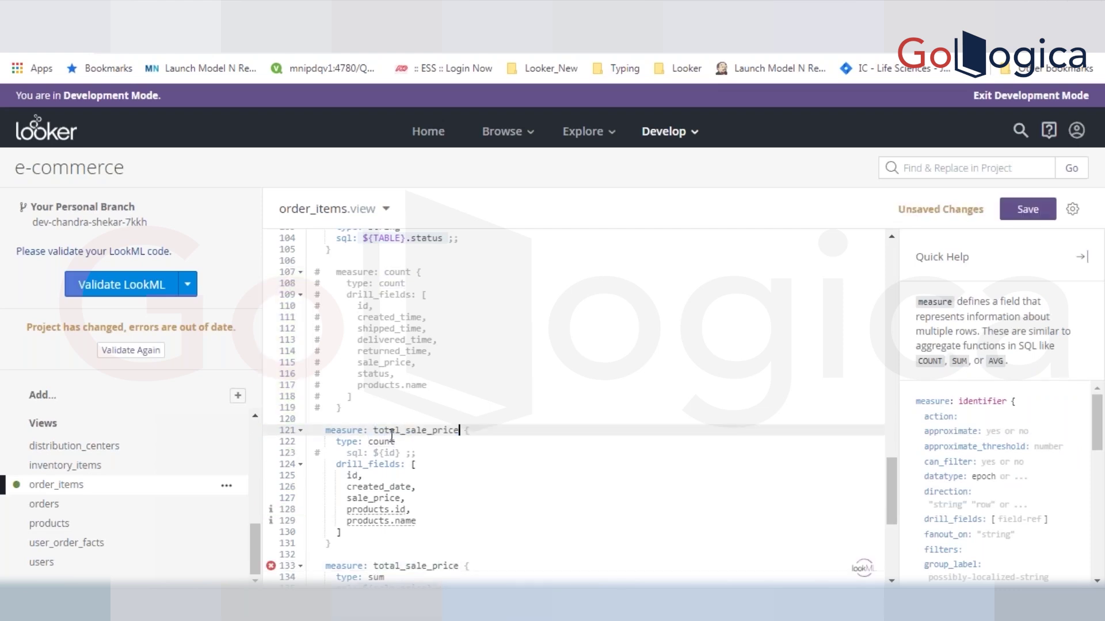
key("ctrl+s")
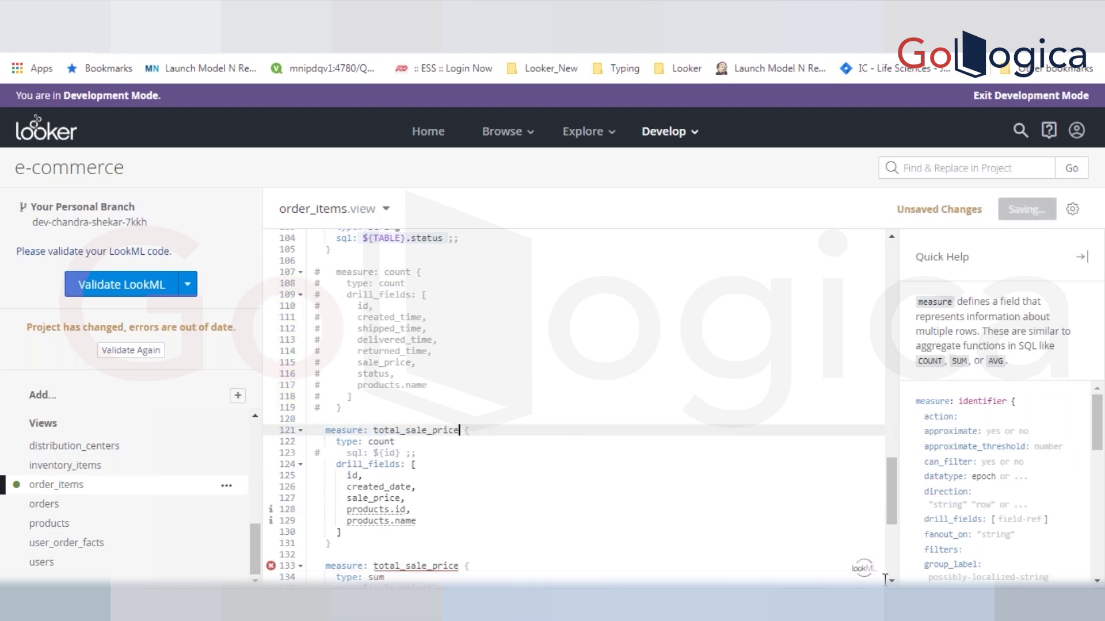
- Validate the LookML and jump to the duplicate total_sale_price error on line 133
scroll(576, 461, "down", 3)
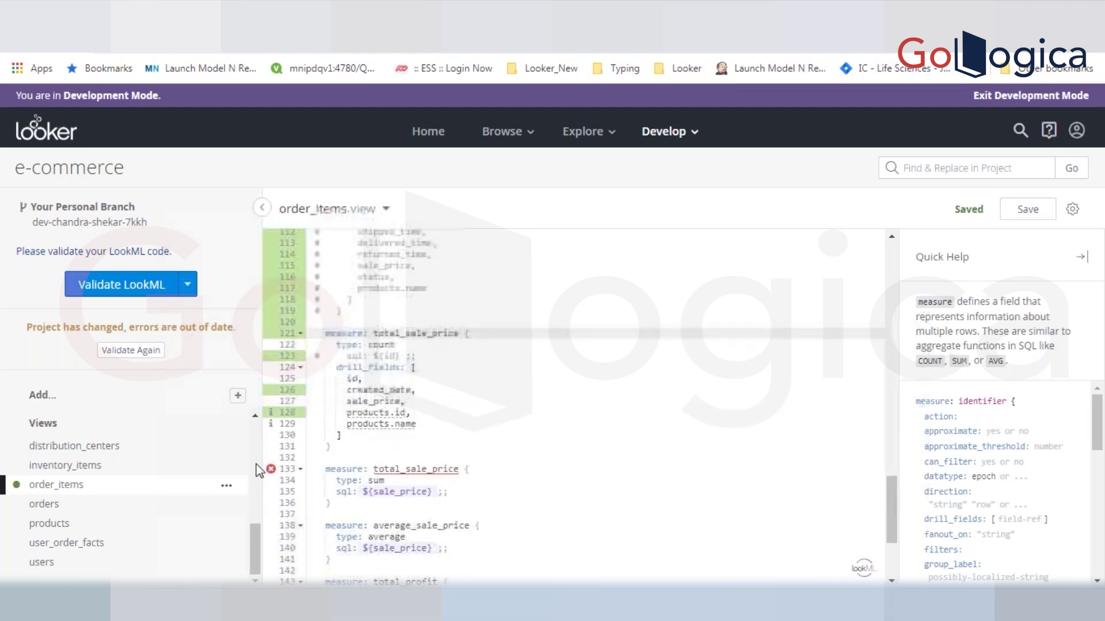
mouse_move(259, 484)
left_click(127, 349)
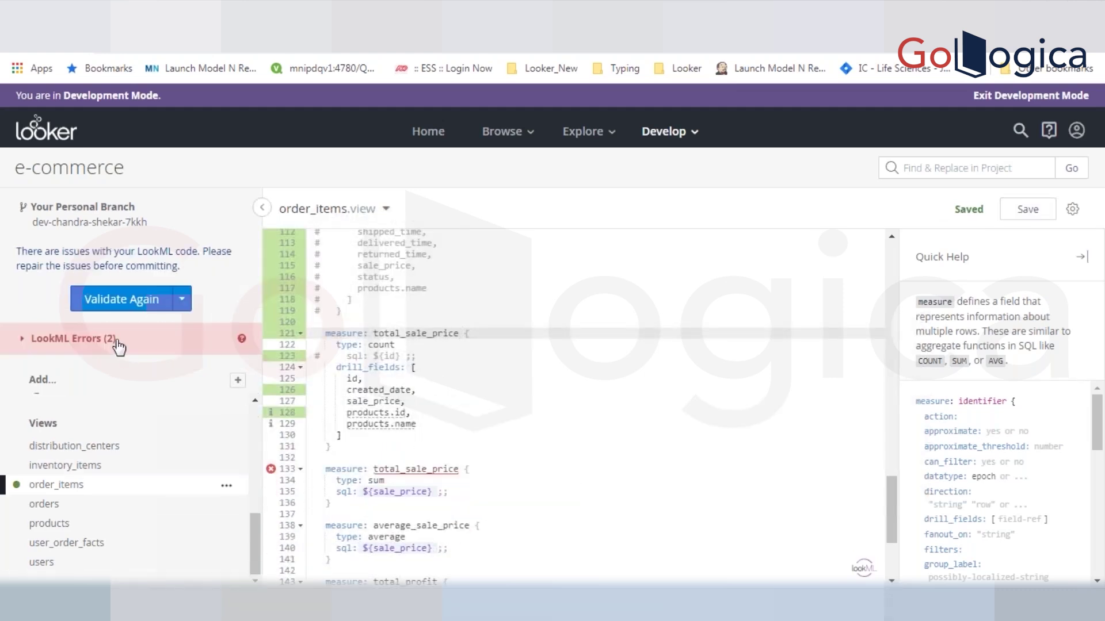
left_click(115, 341)
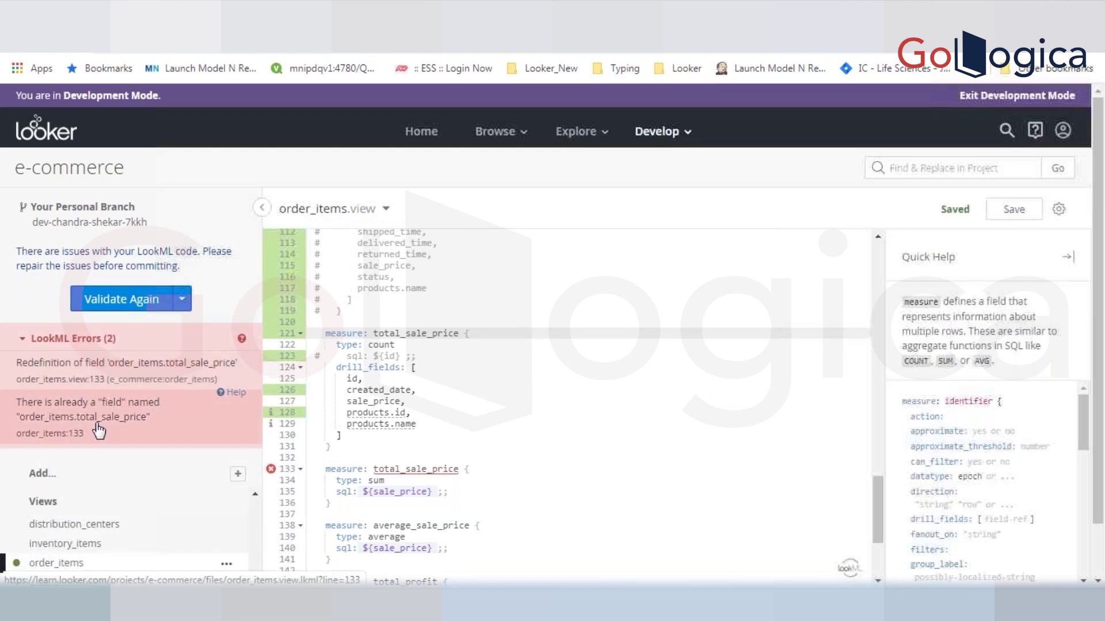
left_click(107, 376)
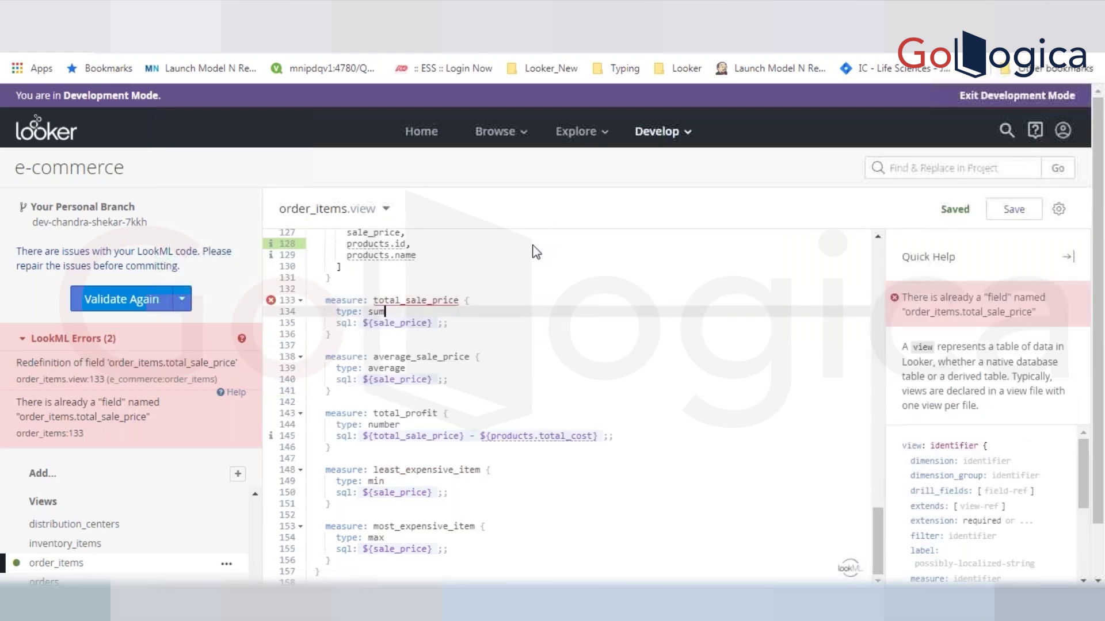
- Rename line 121's measure back to count, save, and validate again
mouse_move(288, 302)
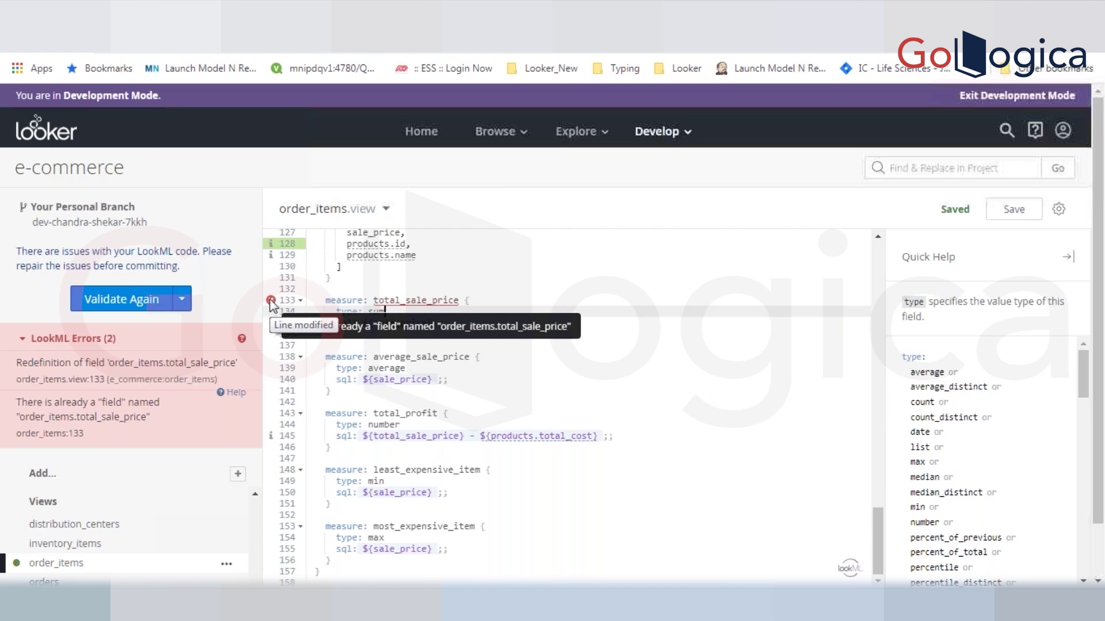
scroll(878, 244, "up", 5)
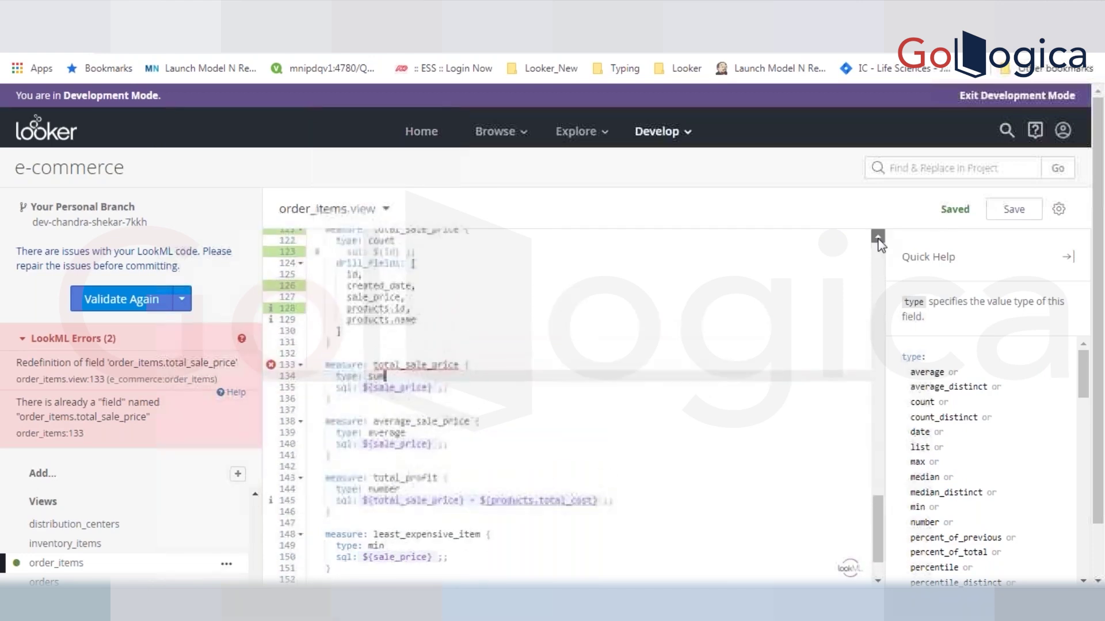
double_click(410, 326)
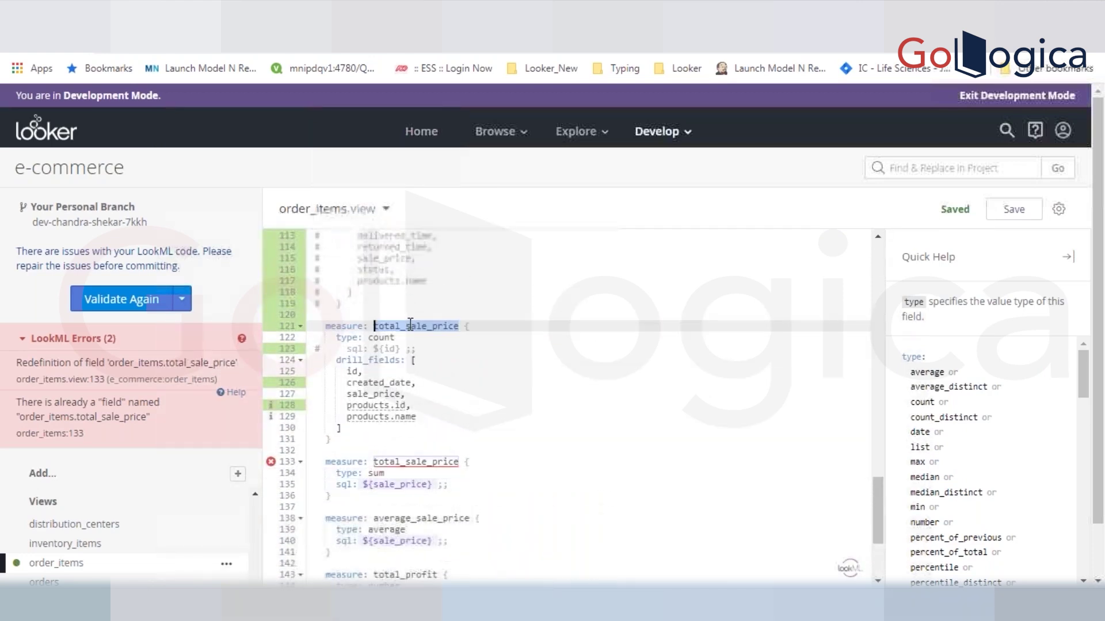
type("count")
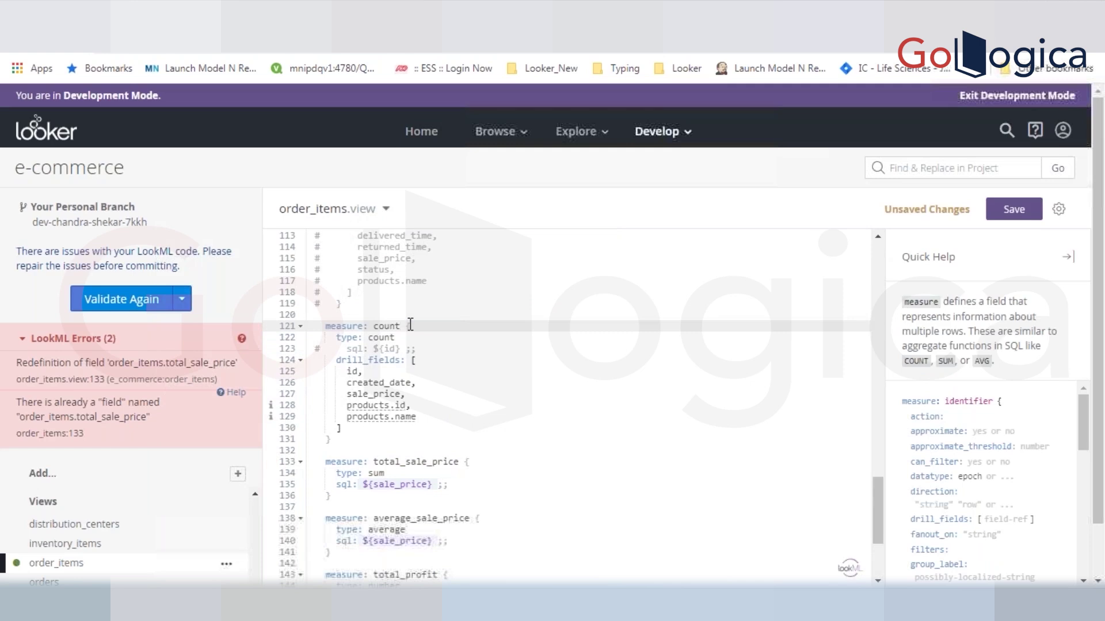
key("ctrl+s")
left_click(137, 286)
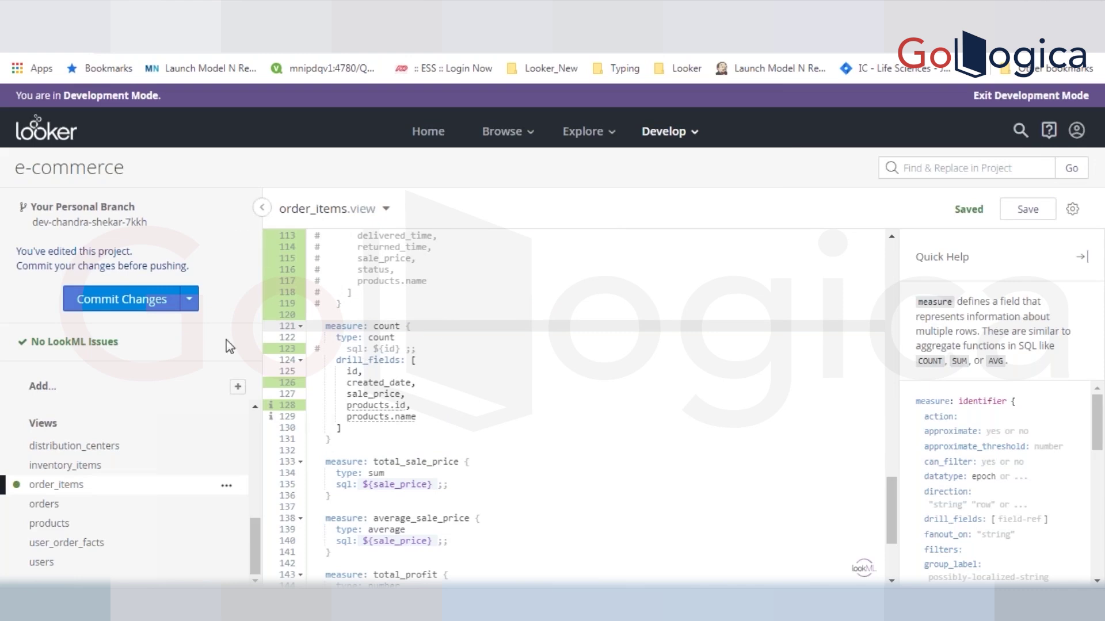
- Enter the commit message 'changed lable', then close the Commit dialog without committing
left_click(152, 311)
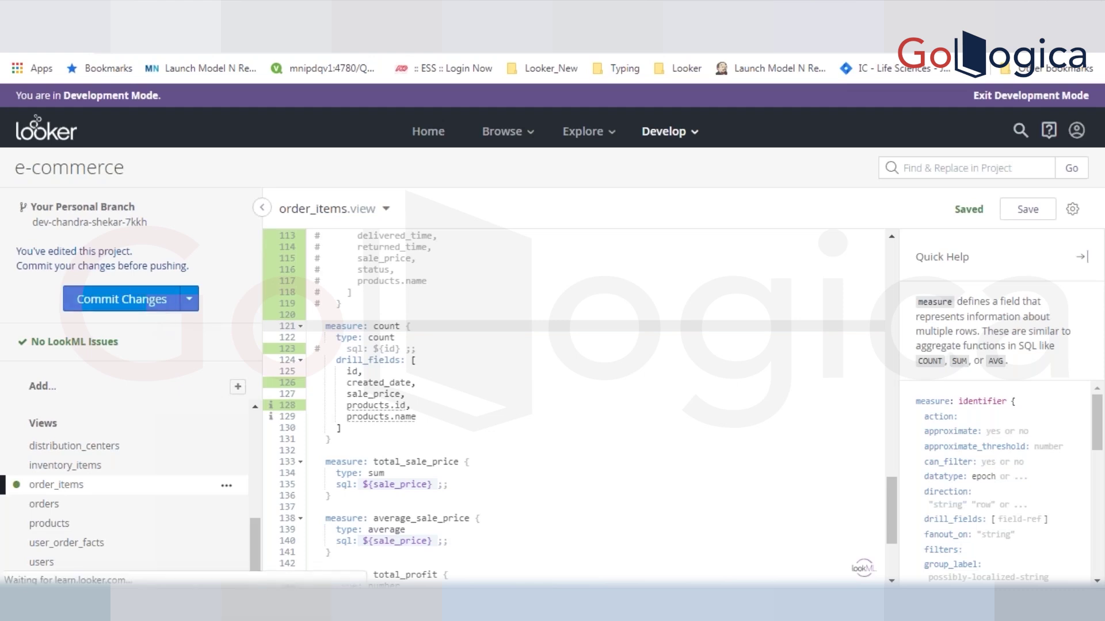
type("t")
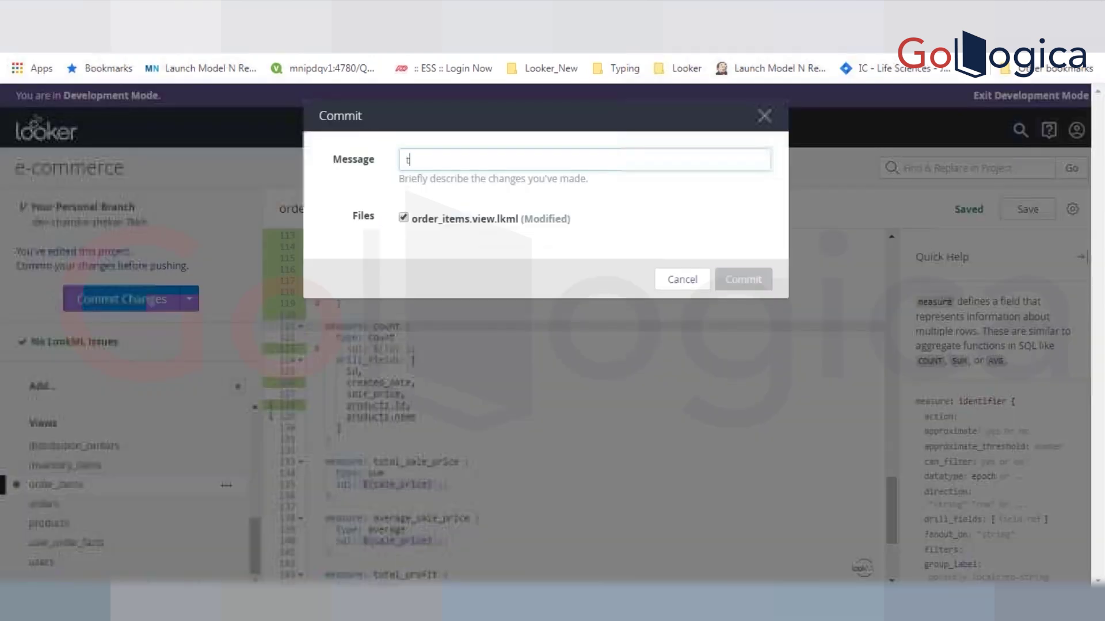
key("BackSpace")
type("c")
key("BackSpace")
type("changed ")
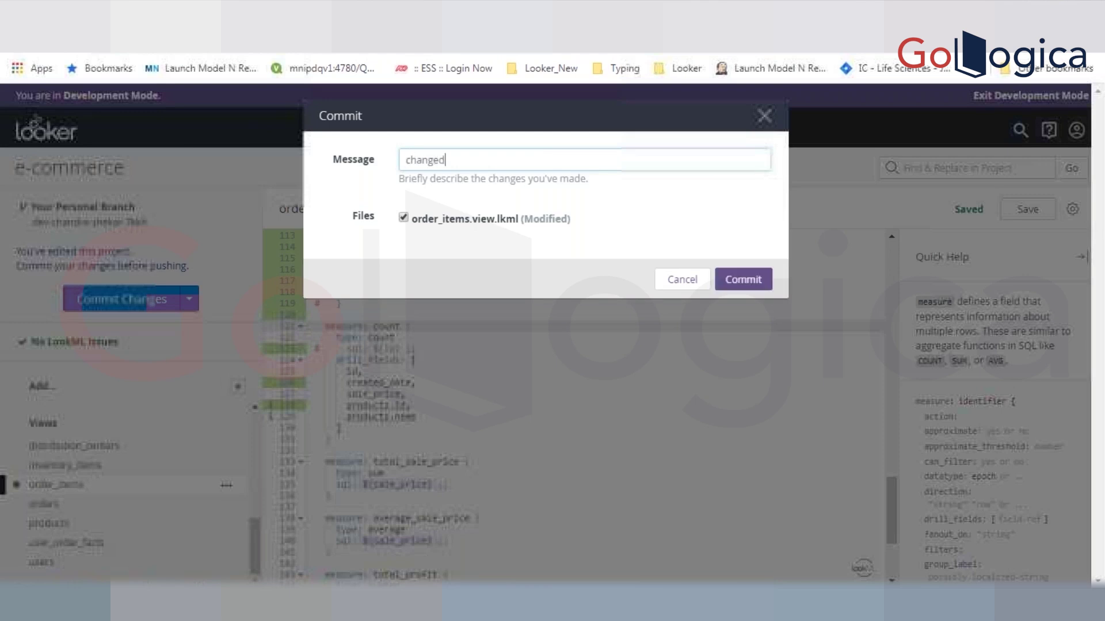
type("lable")
left_click(764, 115)
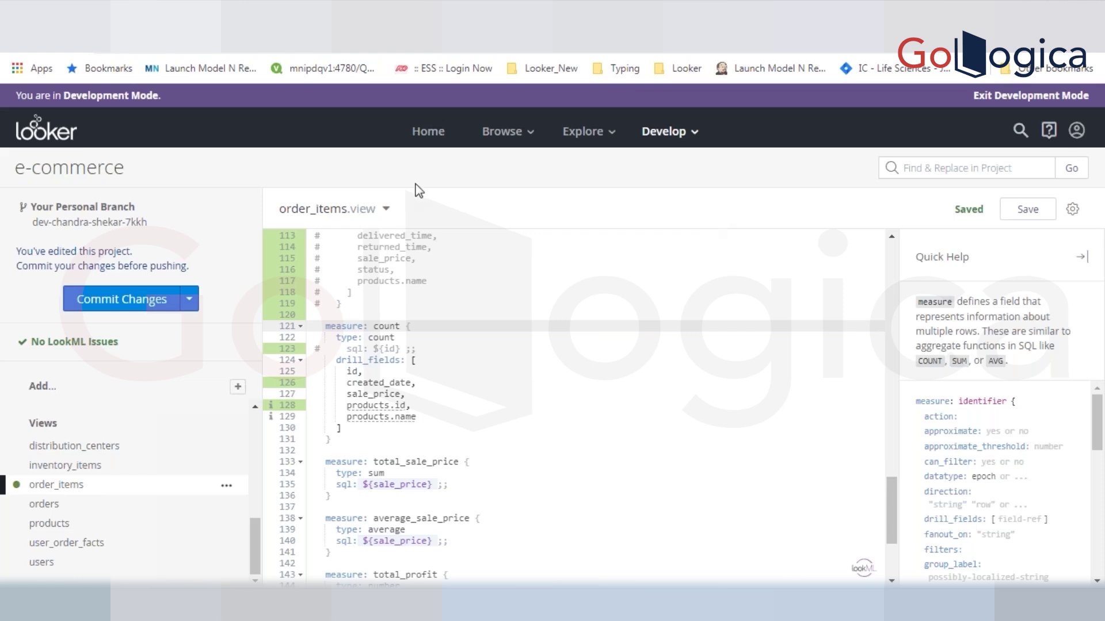
- Cancel the commit and revert all uncommitted project changes, confirming the prompt
left_click(168, 300)
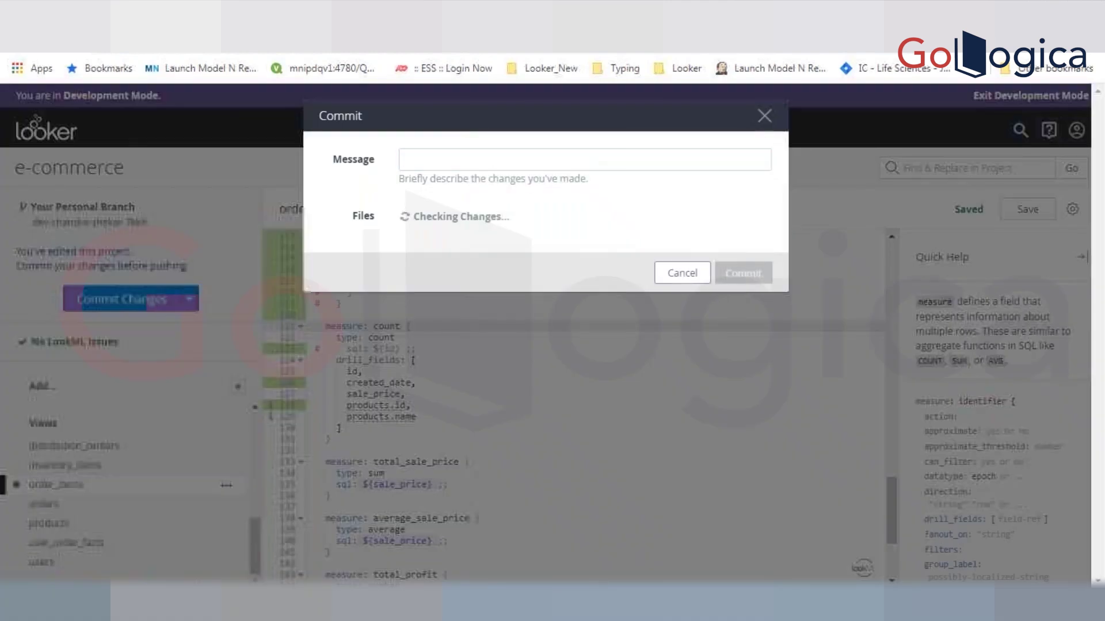
key("Escape")
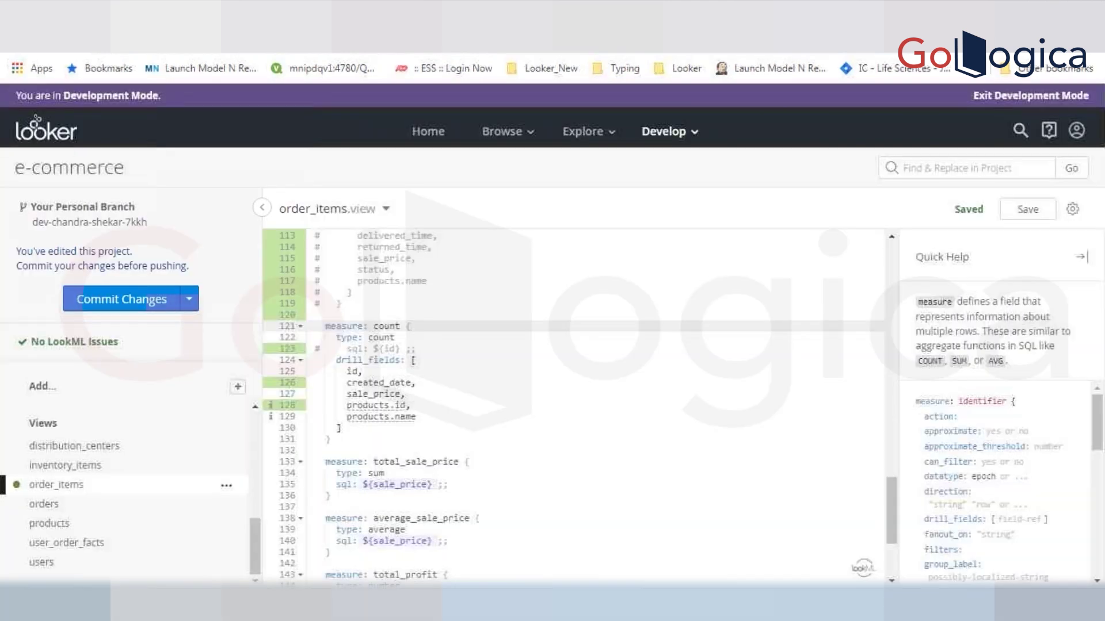
left_click(190, 299)
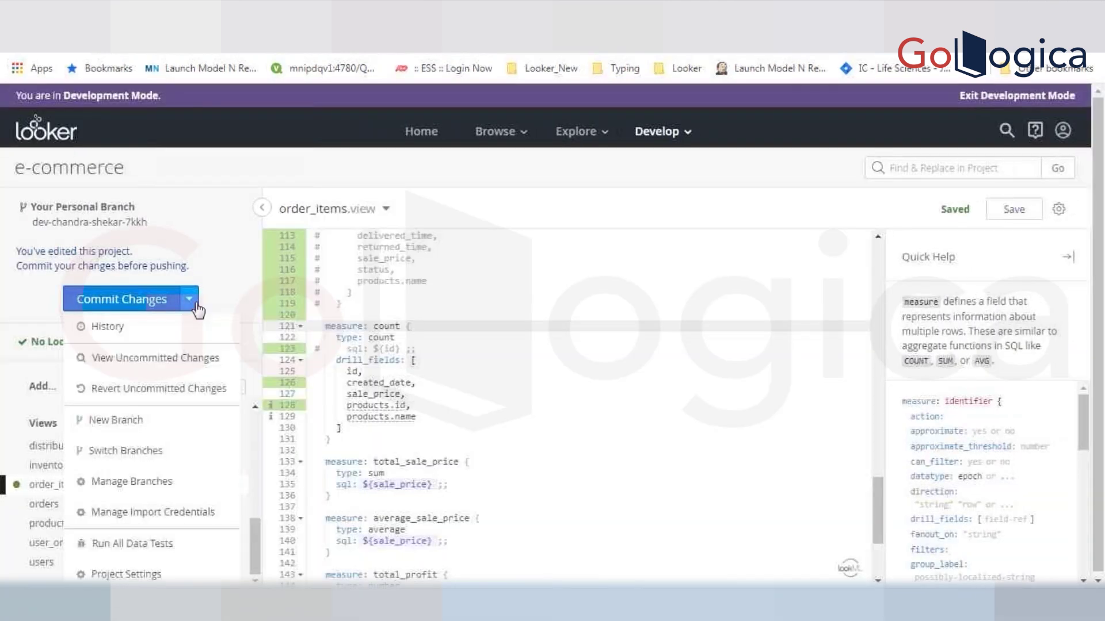
left_click(158, 388)
left_click(613, 151)
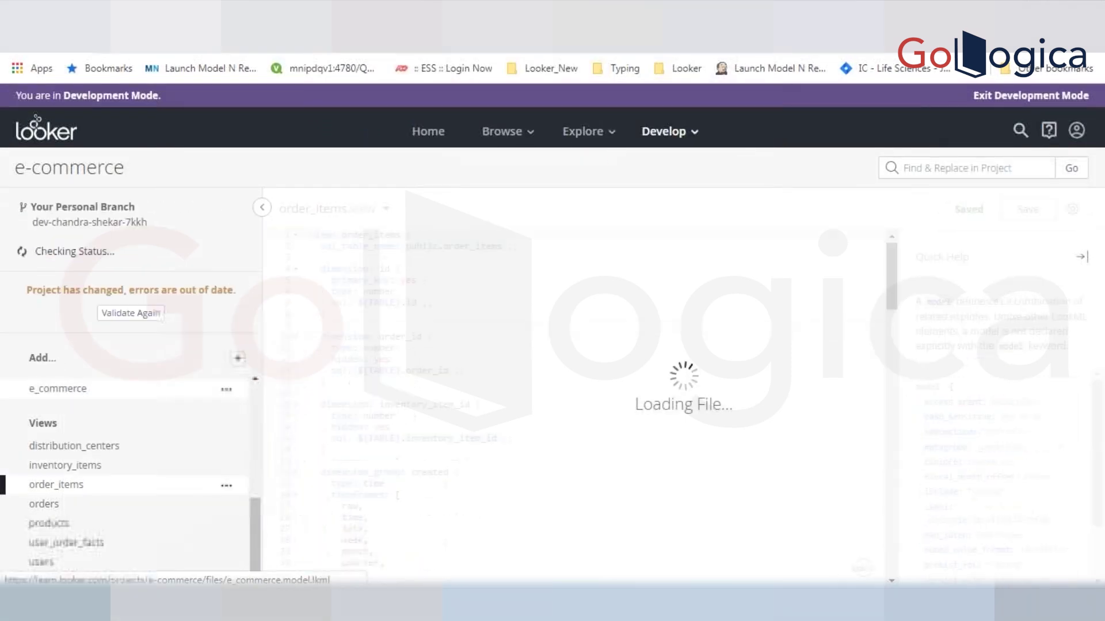
- Add label: "E Commerce" below the include line in e_commerce.model, save, and revalidate the project
left_click(472, 251)
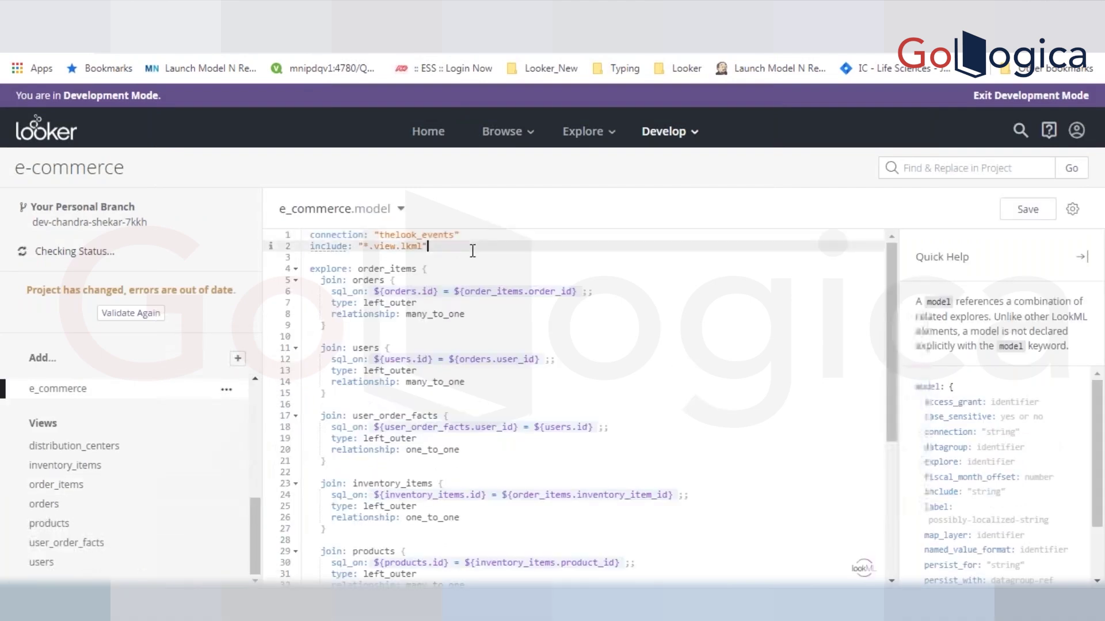
key("Return")
key("Return")
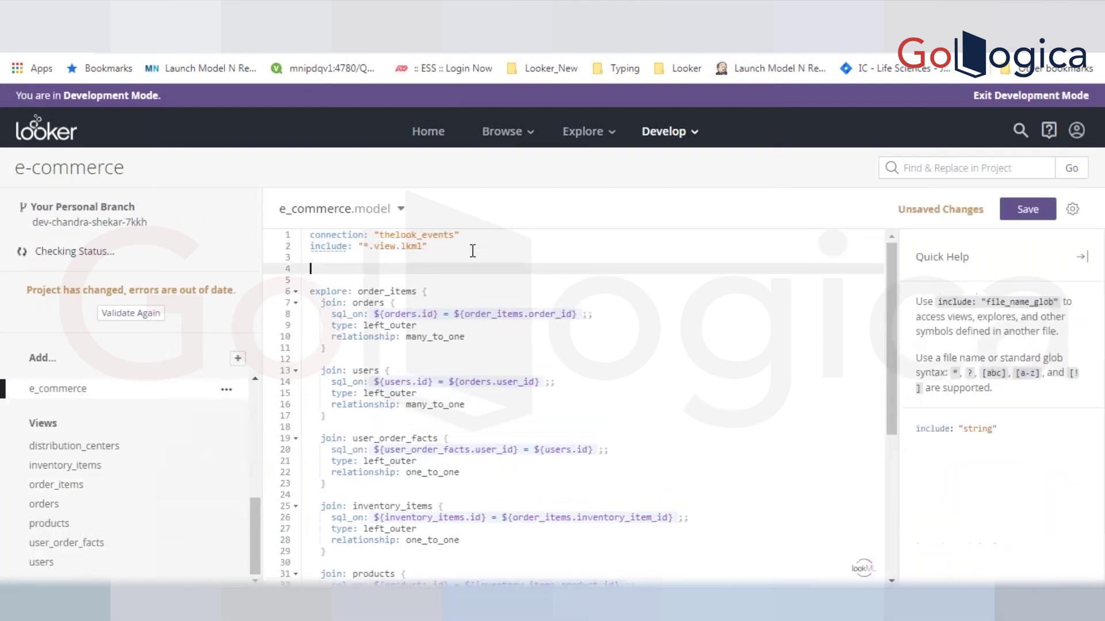
type("la")
key("Return")
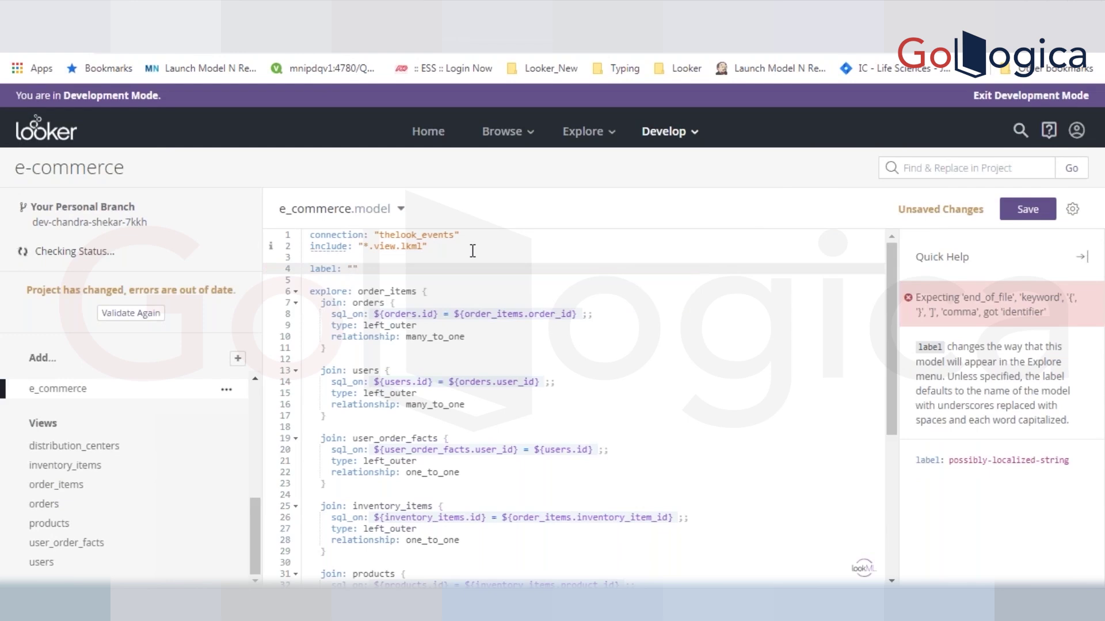
type("E Co")
type("mmerce")
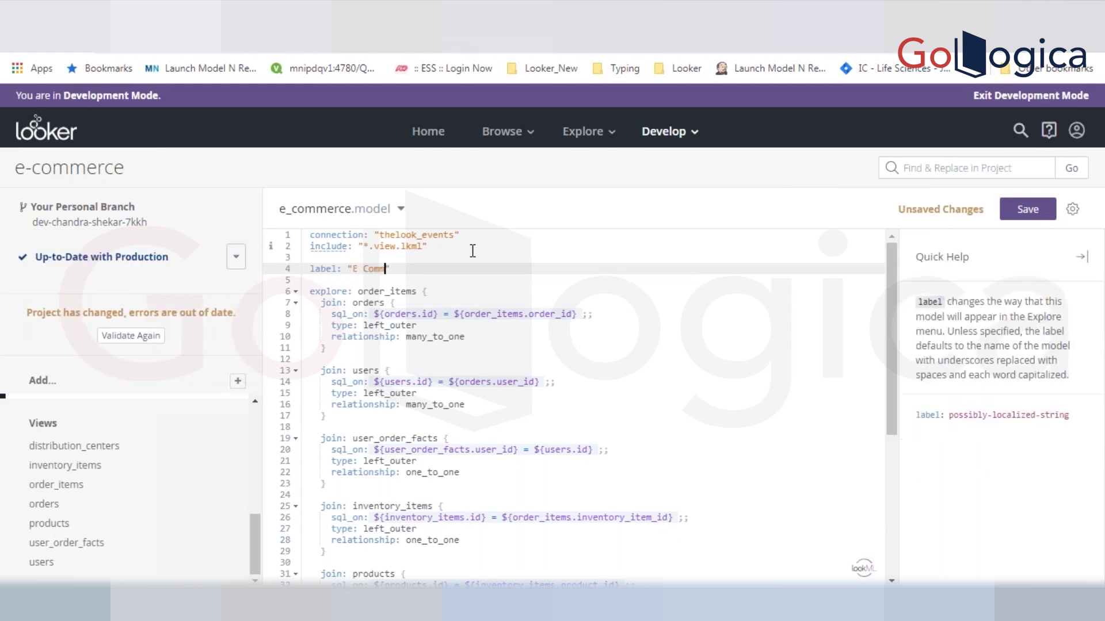
key("ctrl+s")
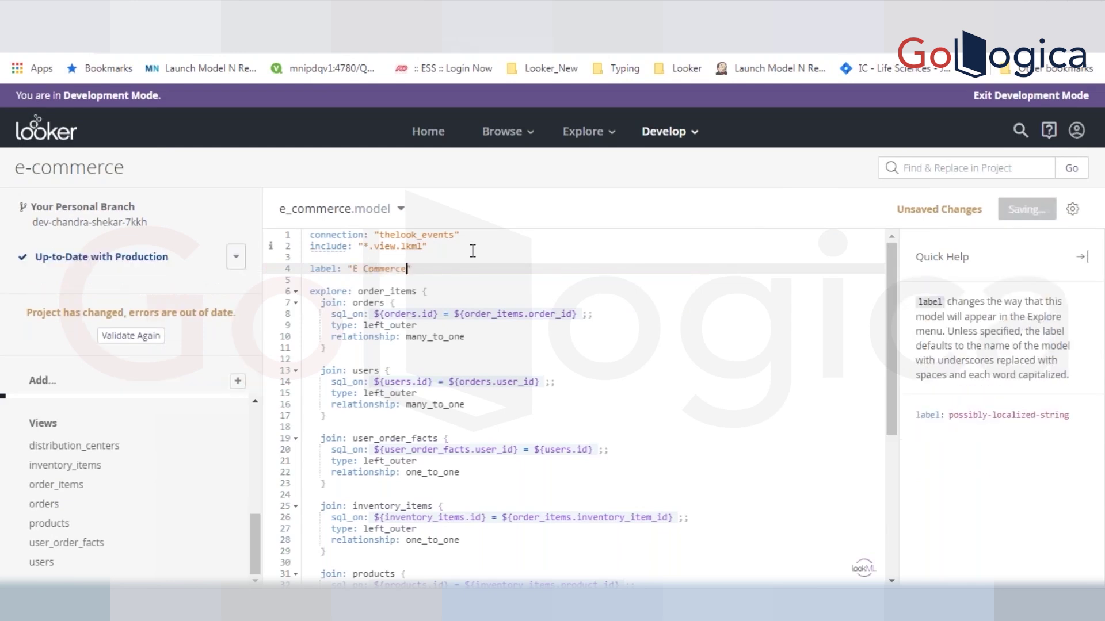
left_click(425, 266)
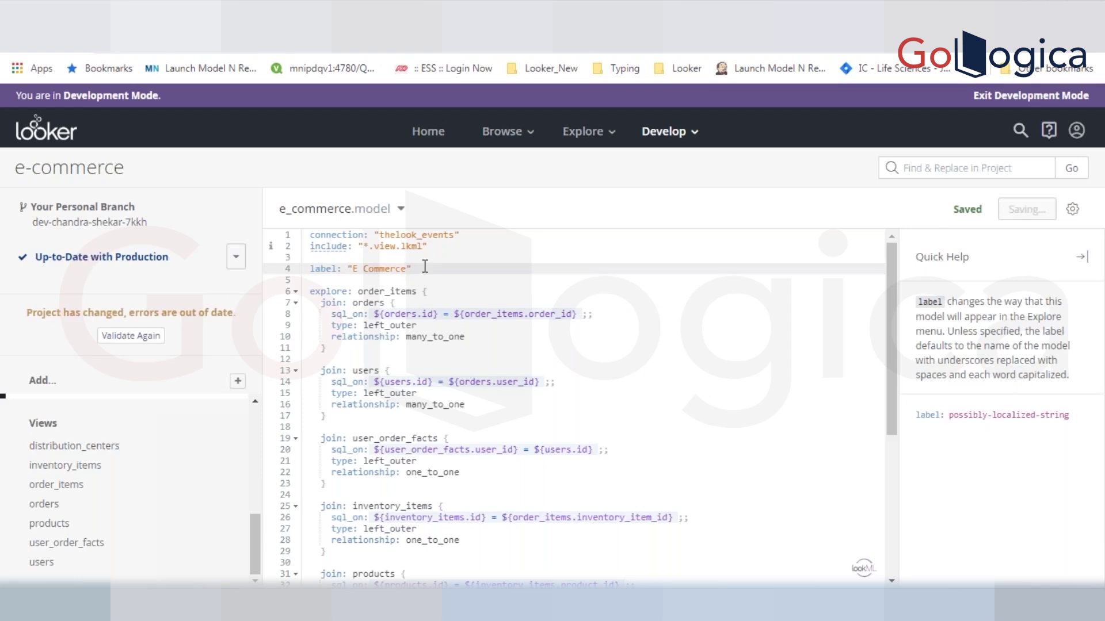
left_click(144, 349)
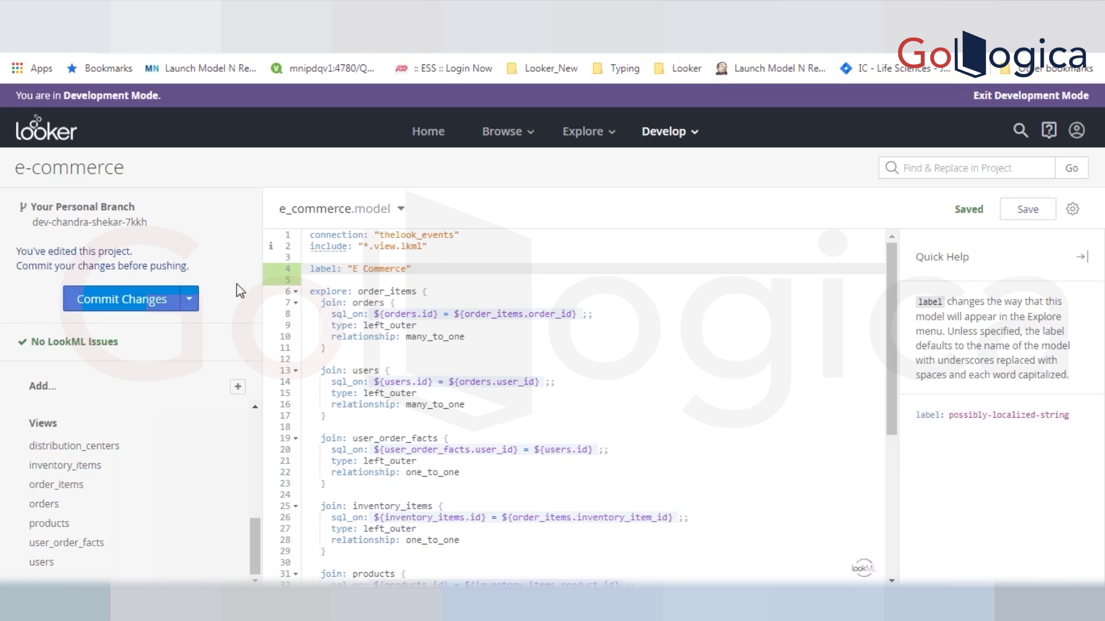
- Commit the e_commerce.model label edit with the message "Changed Label"
left_click(111, 311)
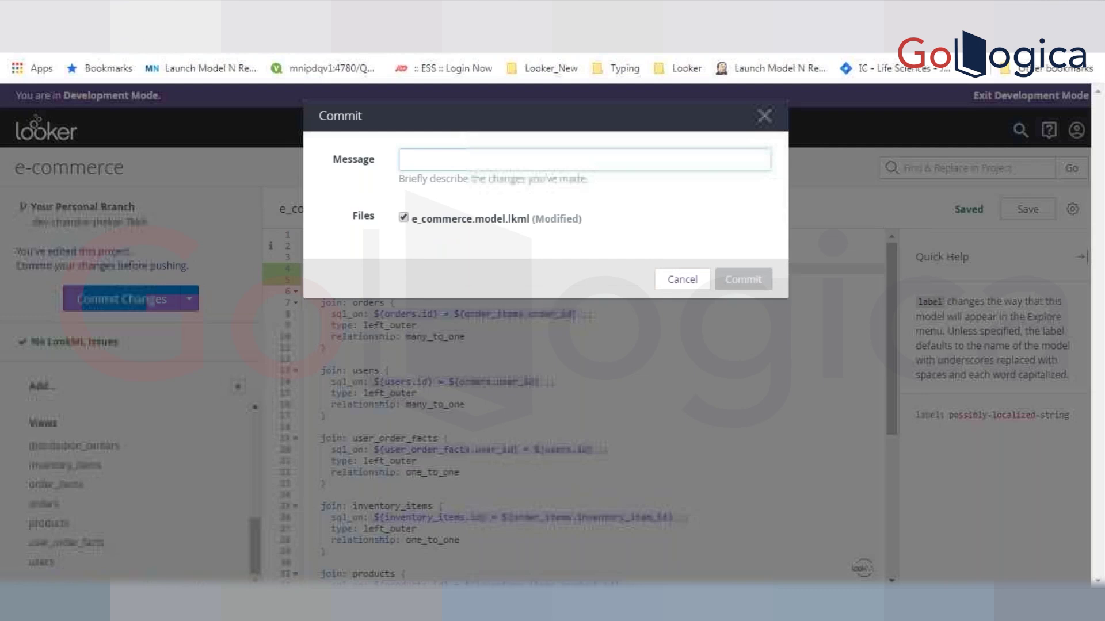
type("Changed Lae")
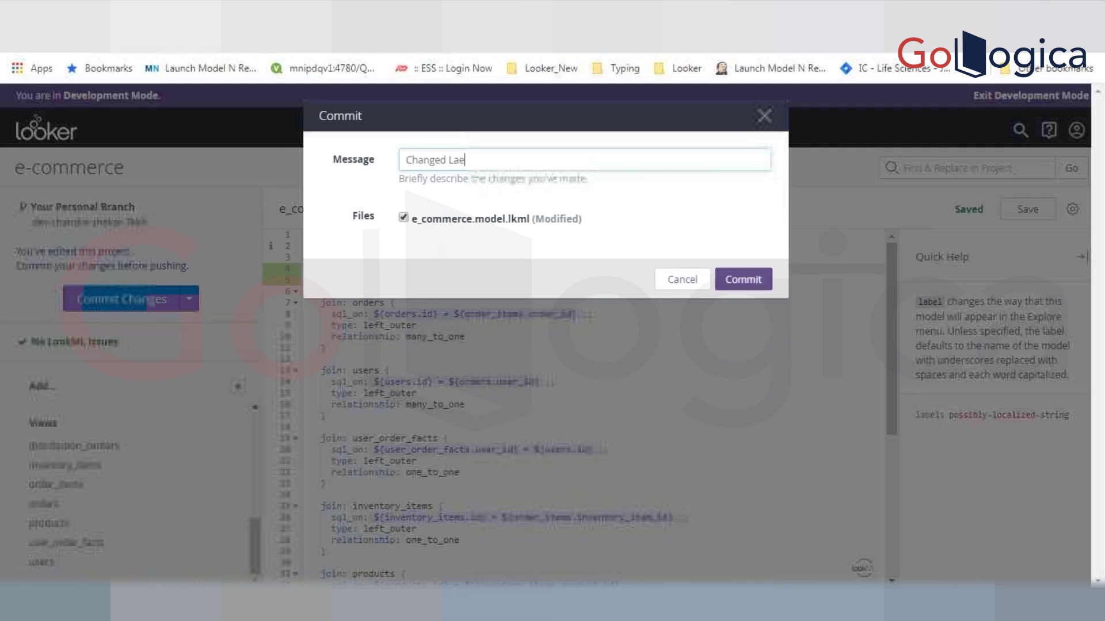
key("BackSpace")
key("BackSpace")
type("abl")
key("BackSpace")
type("el")
left_click(755, 282)
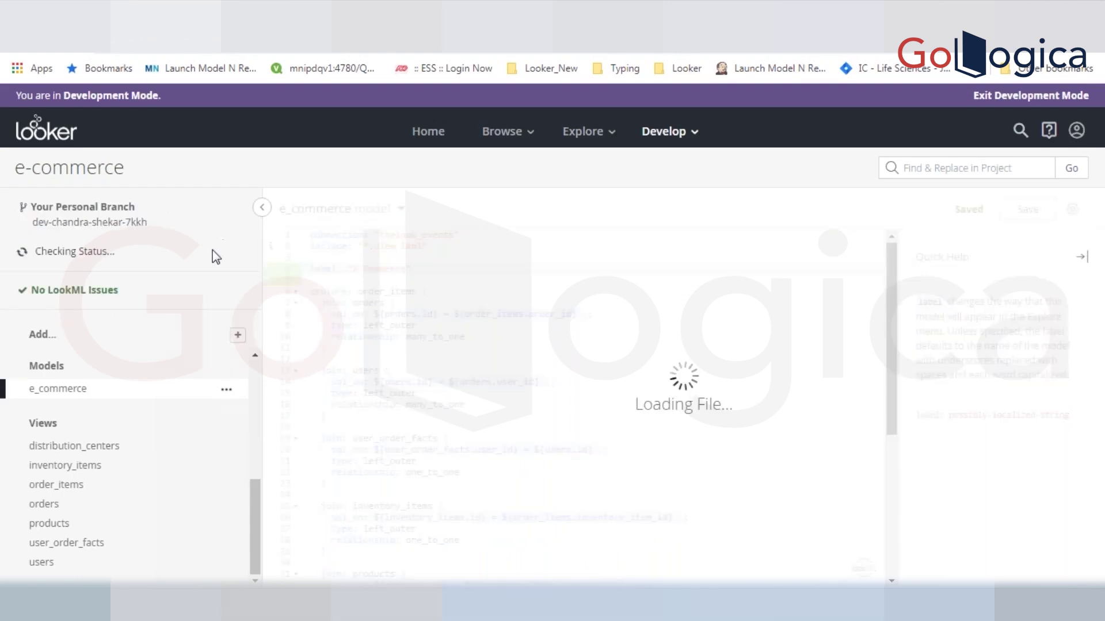
- Push the personal dev branch to remote from the branch actions list and read the deploy notice
triple_click(138, 220)
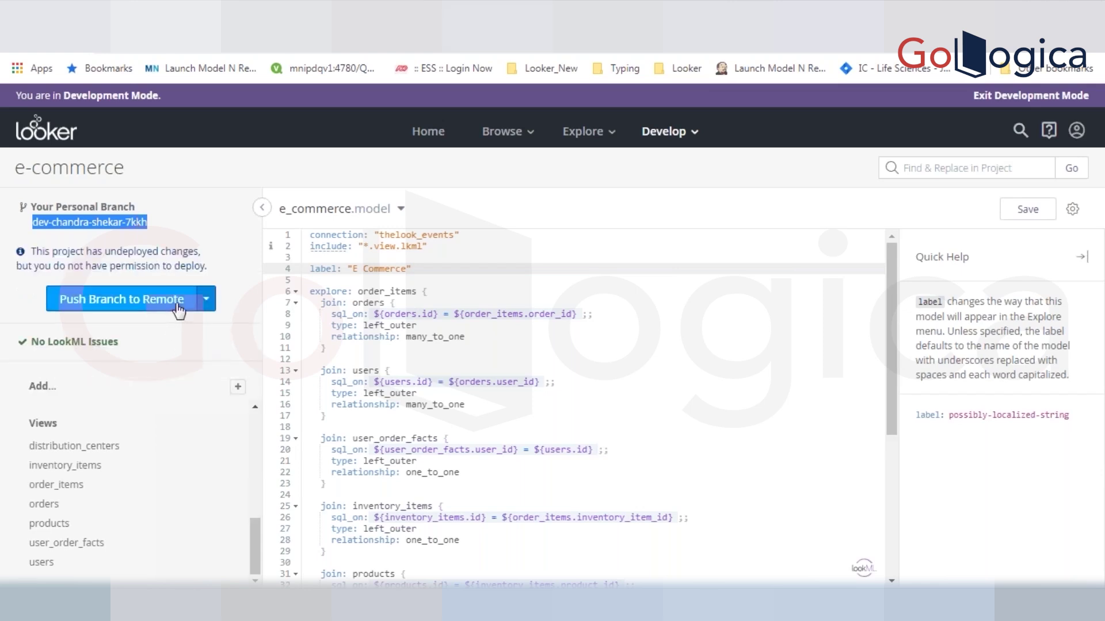
left_click(206, 300)
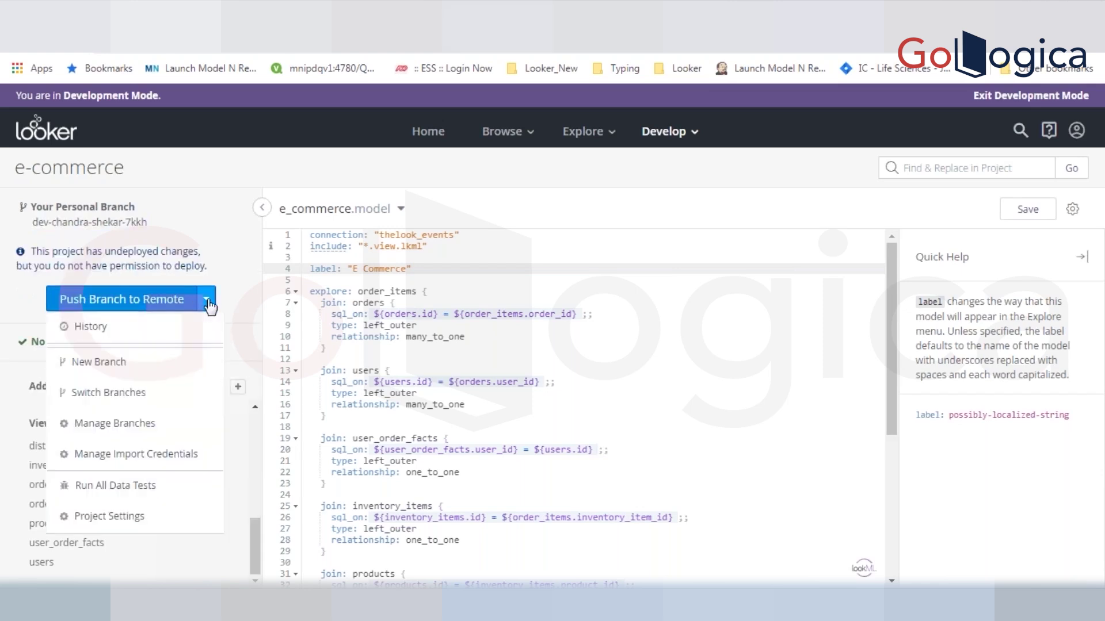
left_click(173, 299)
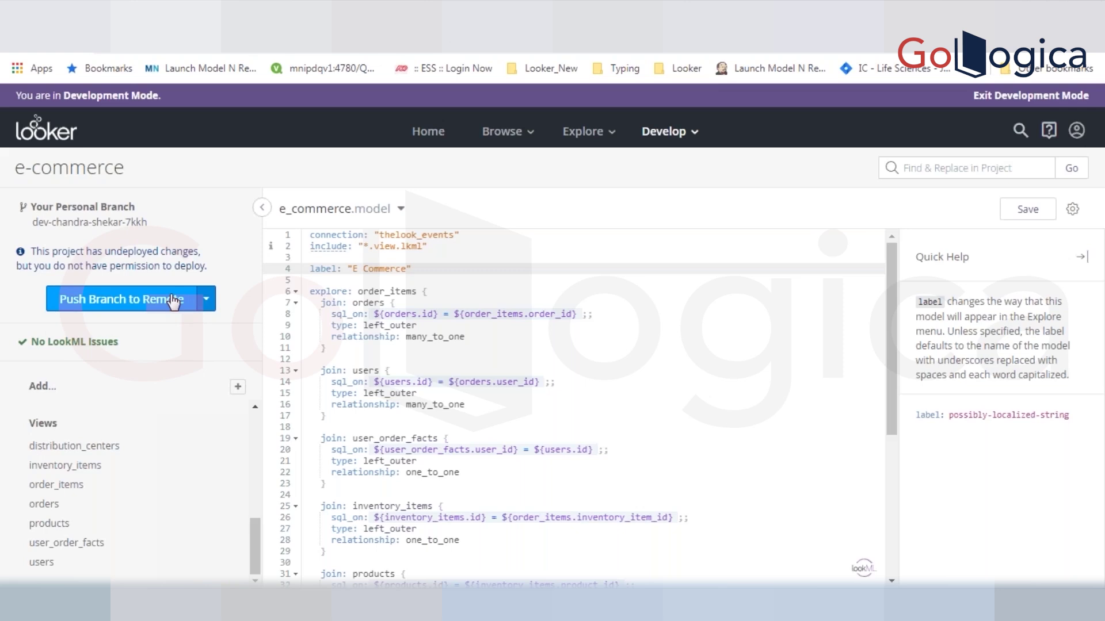
left_click(206, 300)
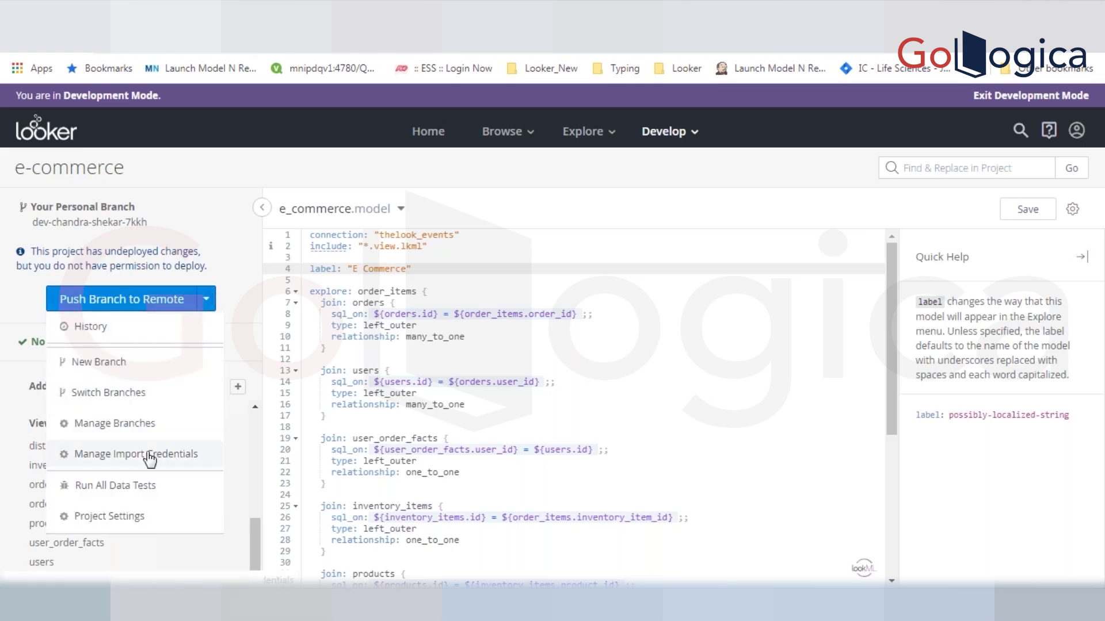
left_click(105, 305)
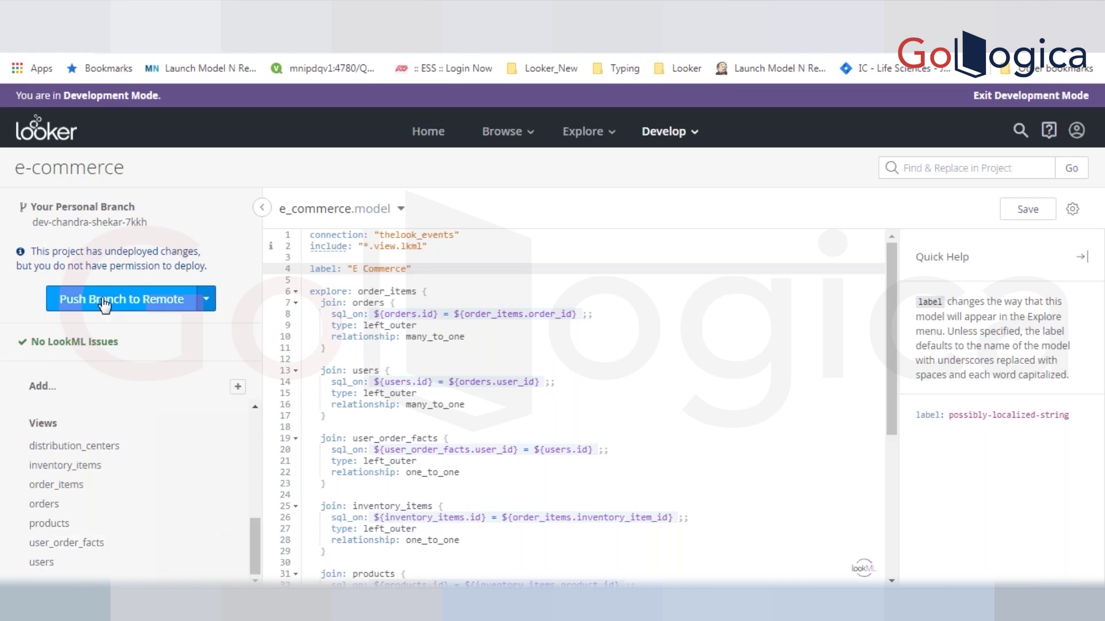
left_click(107, 294)
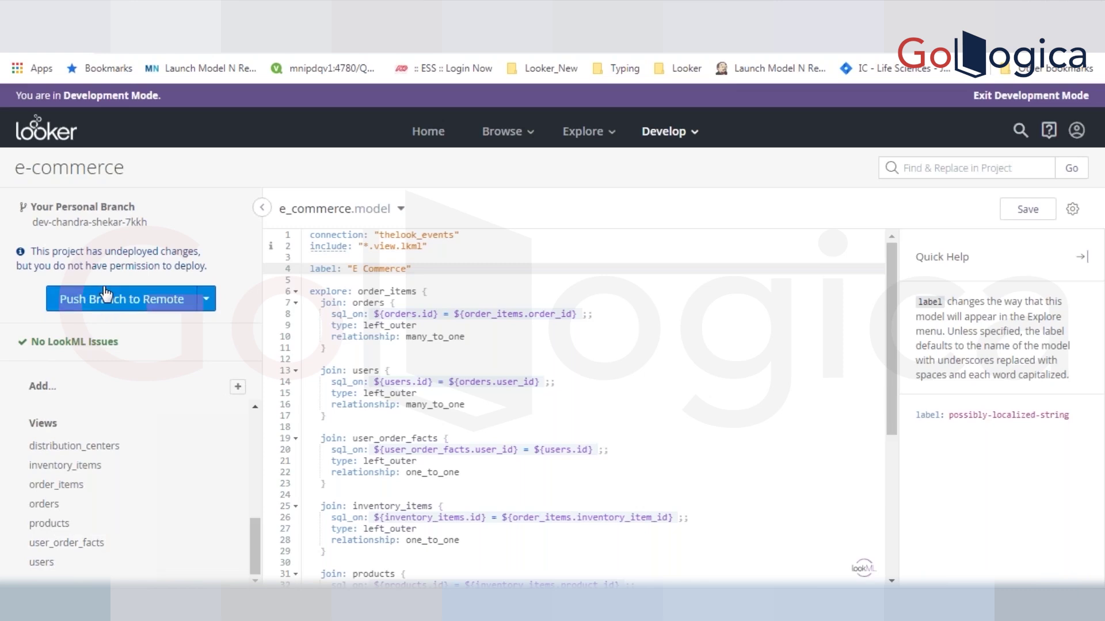
double_click(134, 266)
- Go to github.com in the other browser tab
left_click(411, 14)
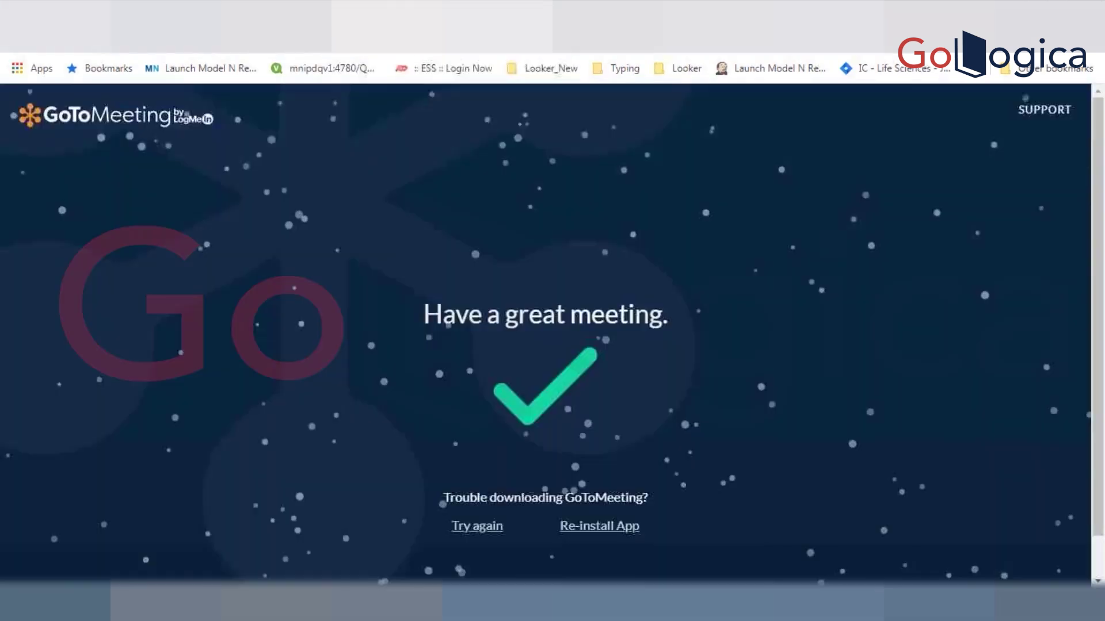
left_click(288, 36)
type("git")
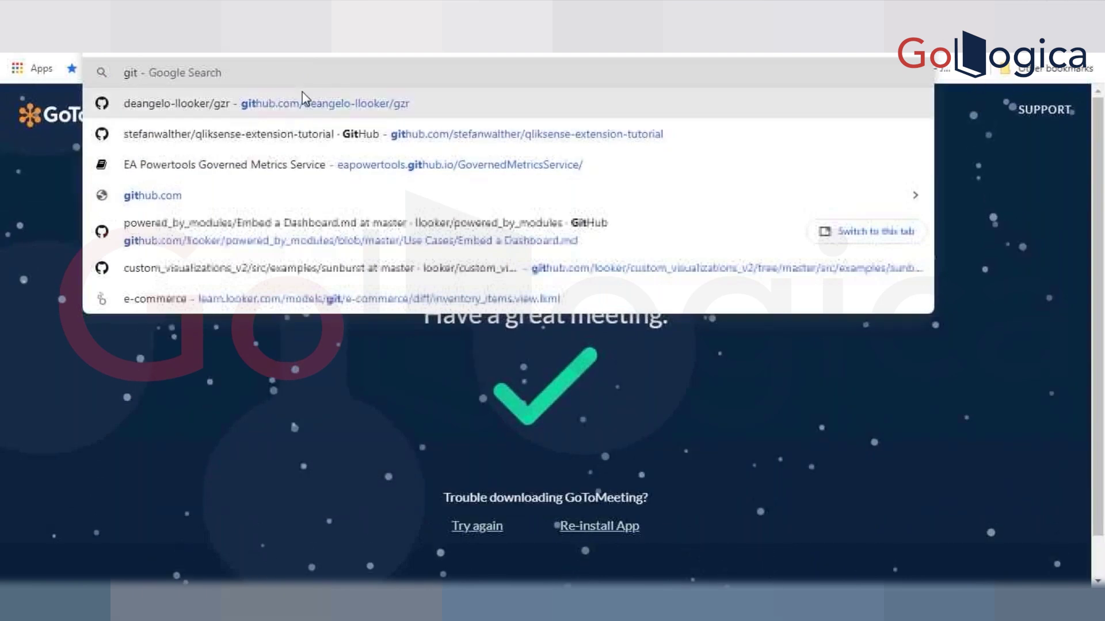
left_click(254, 195)
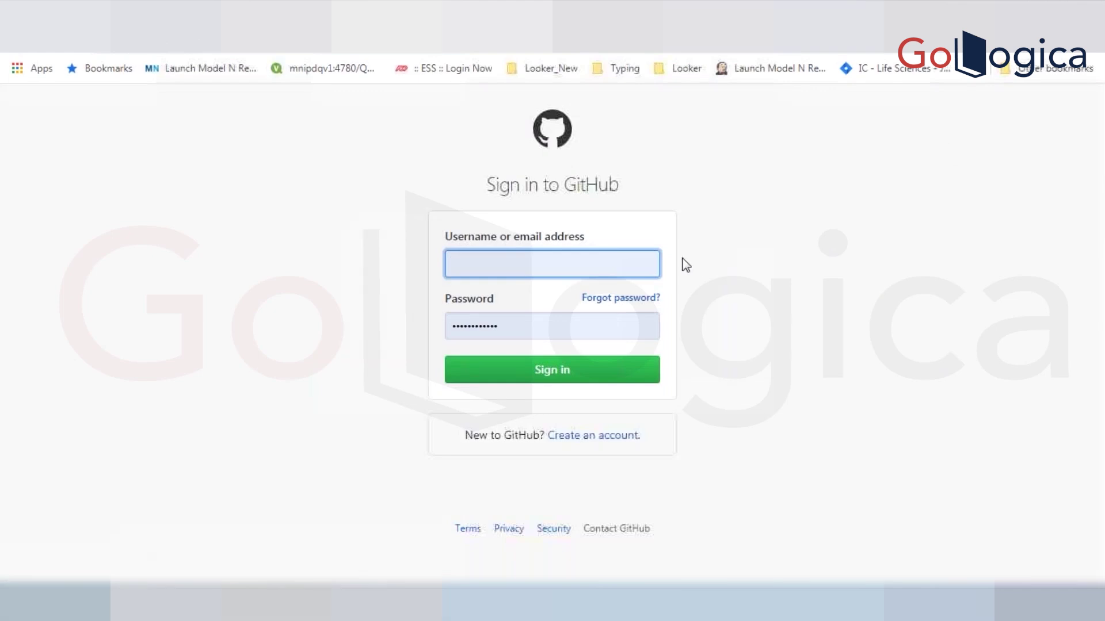
left_click(603, 260)
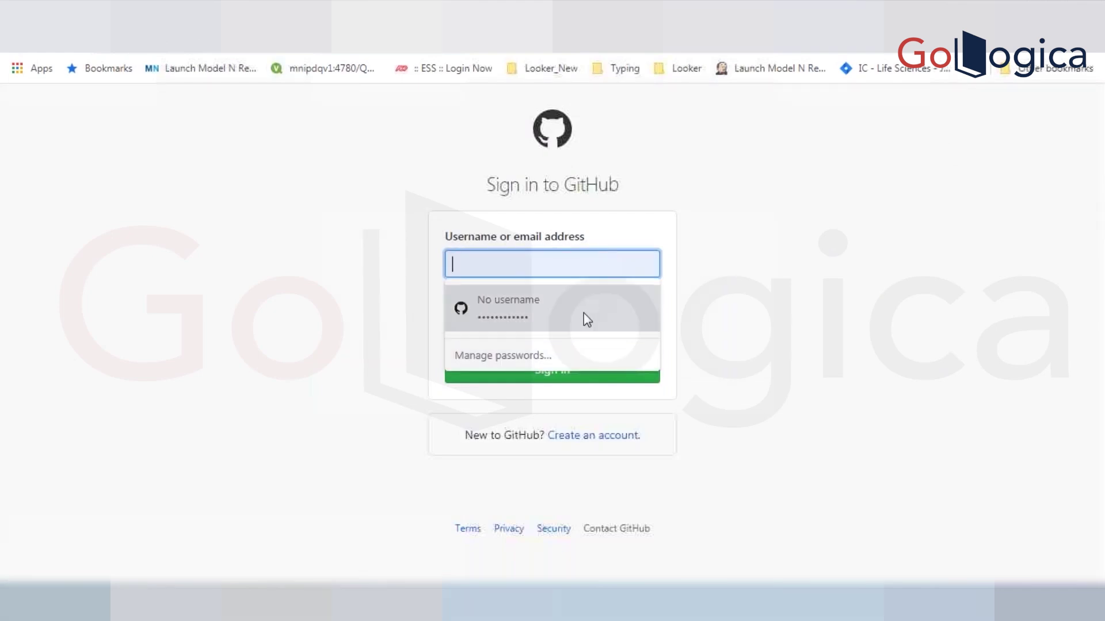
left_click(570, 264)
left_click(578, 261)
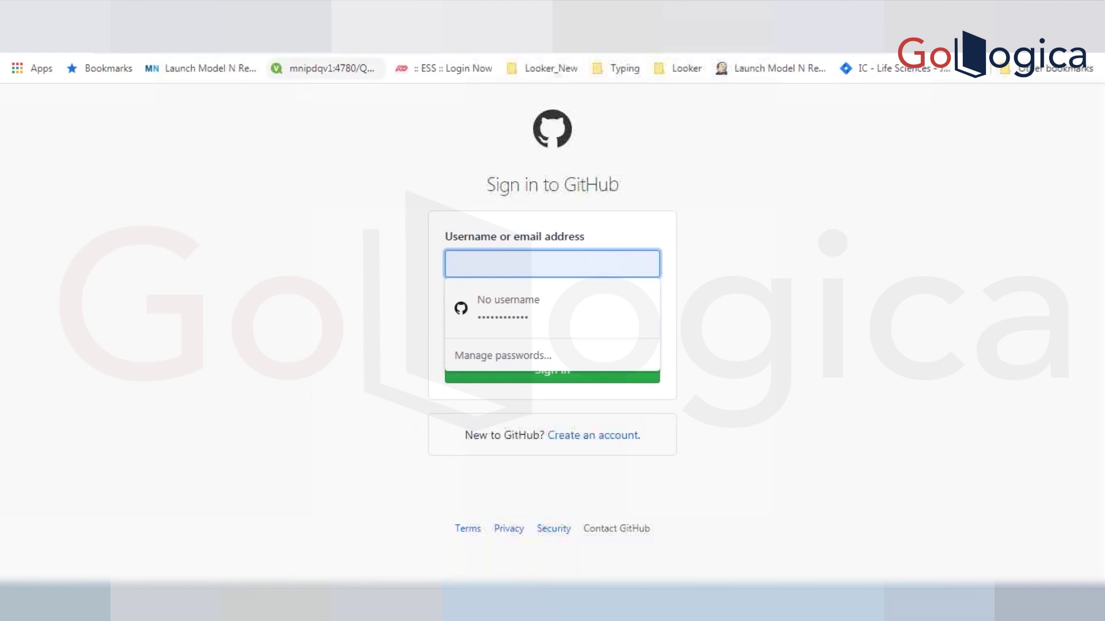
- Sign in to GitHub with the saved account and reach the device verification code field
left_click(267, 53)
type("git")
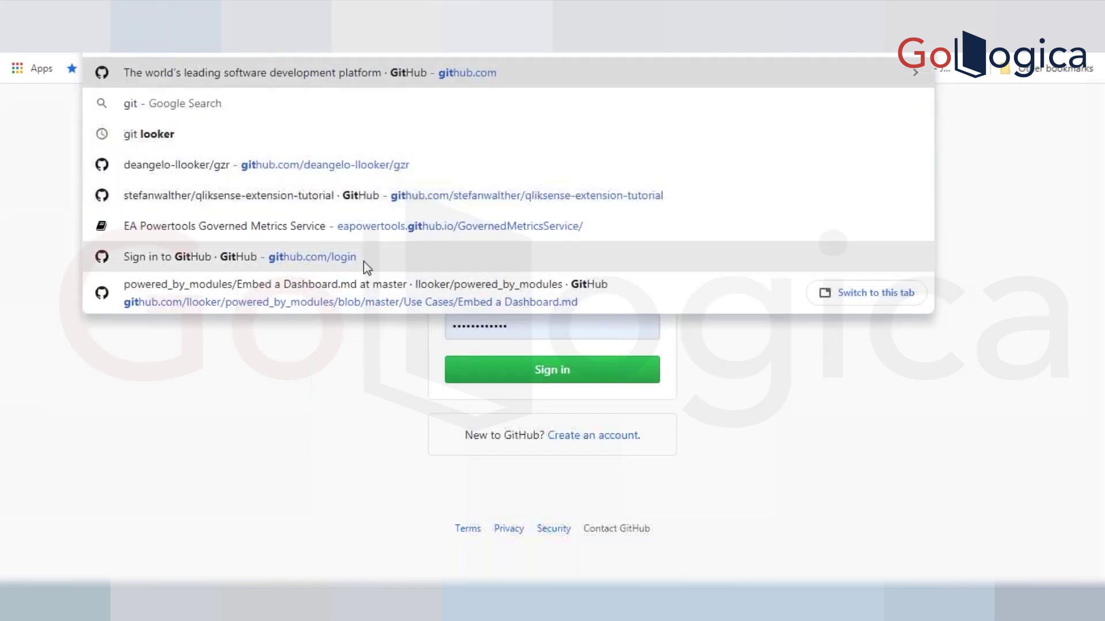
left_click(364, 263)
left_click(600, 274)
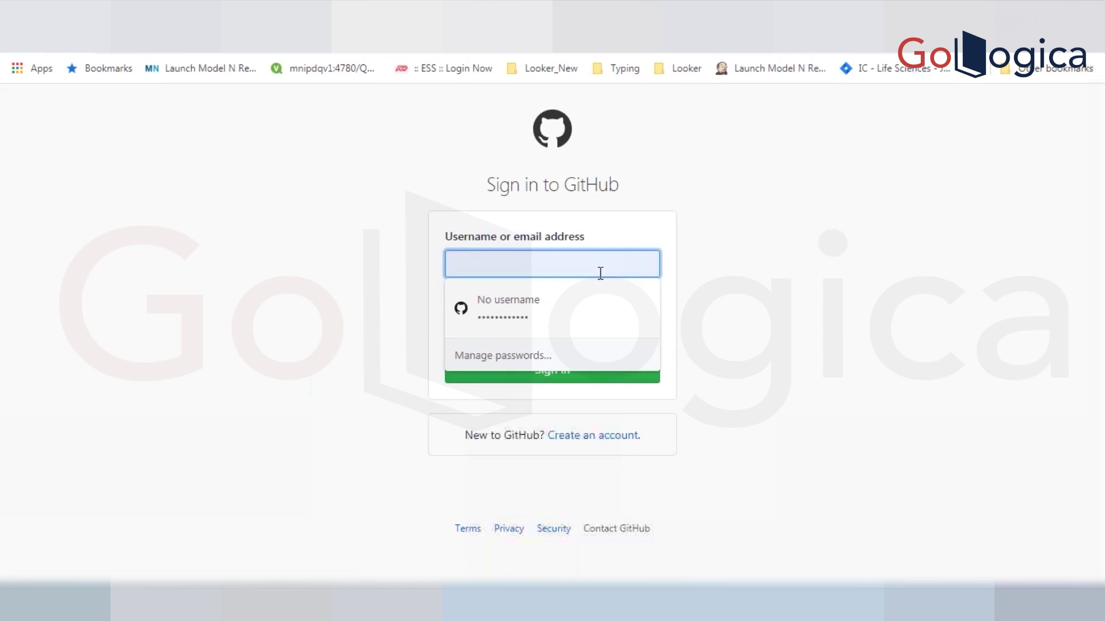
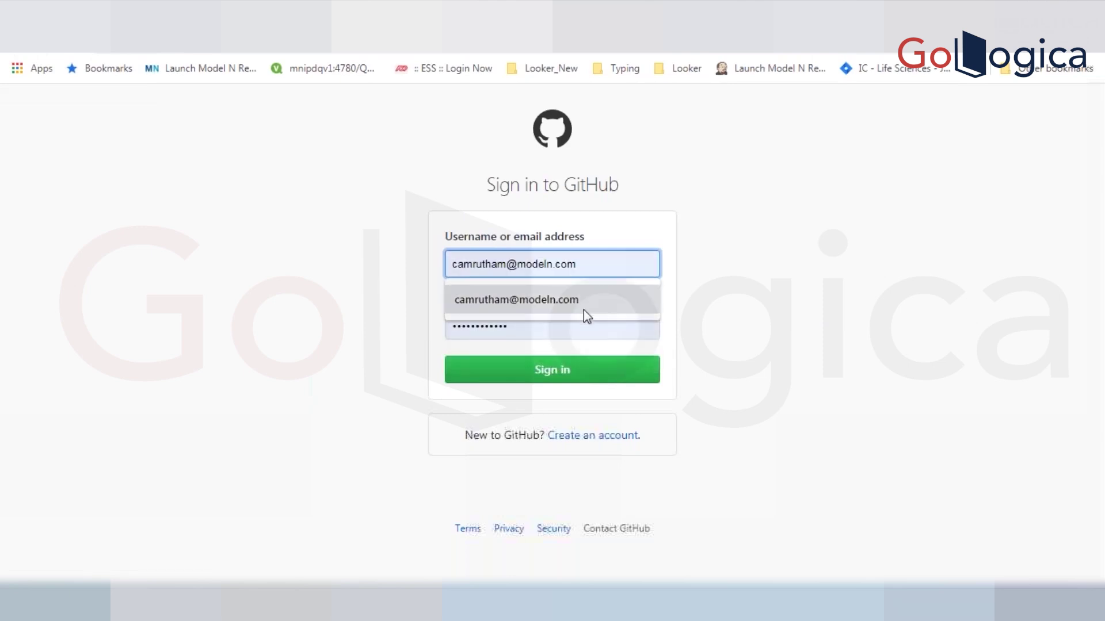
left_click(583, 309)
left_click(564, 368)
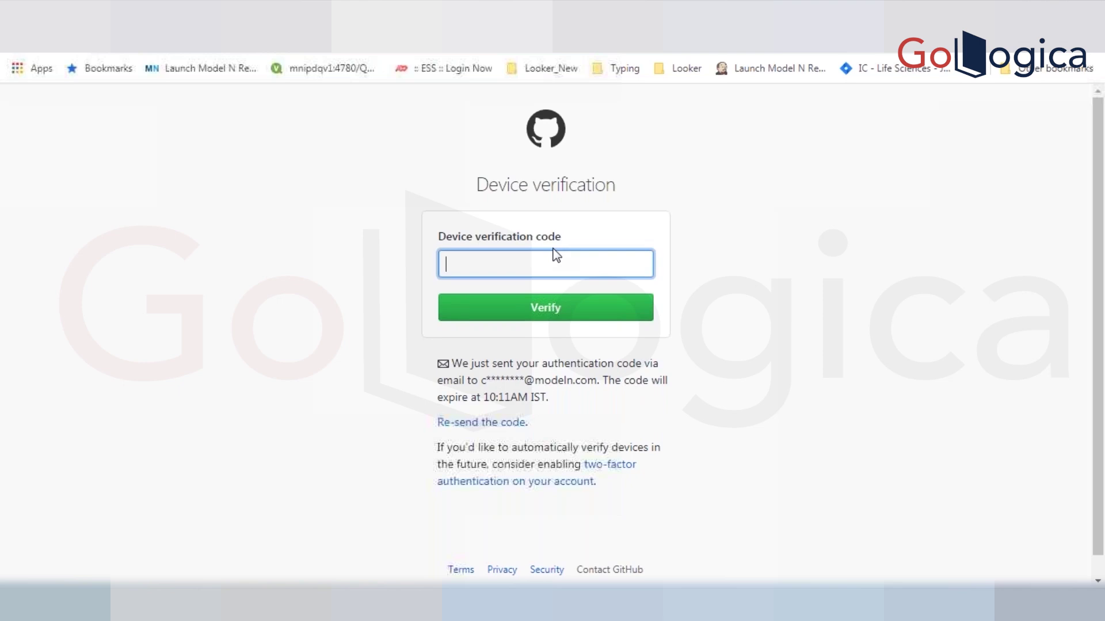
double_click(530, 240)
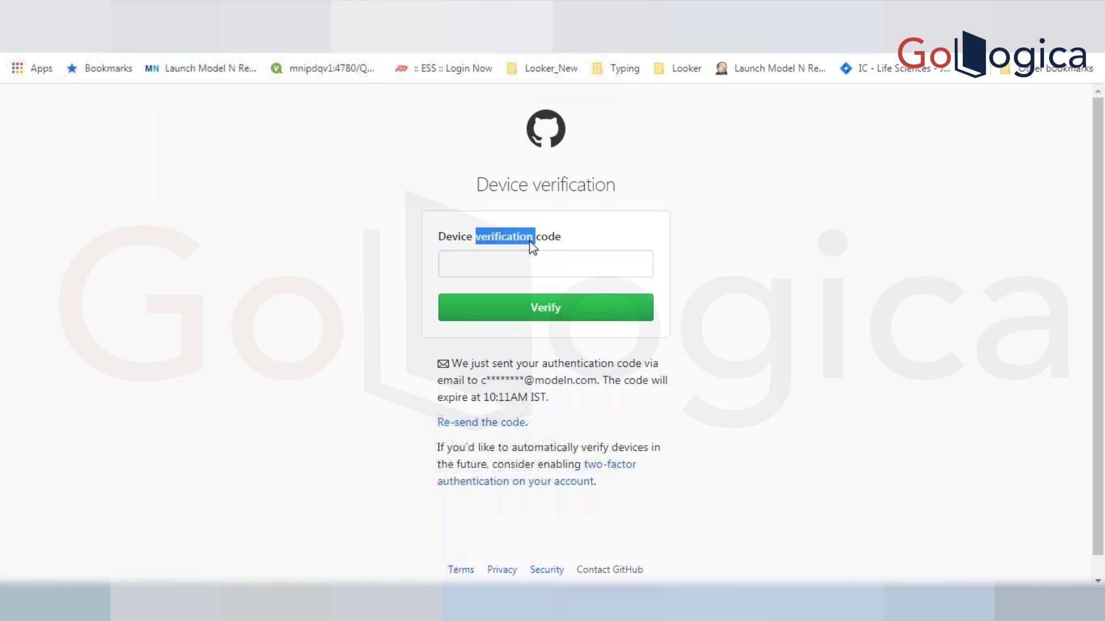
left_click(507, 241)
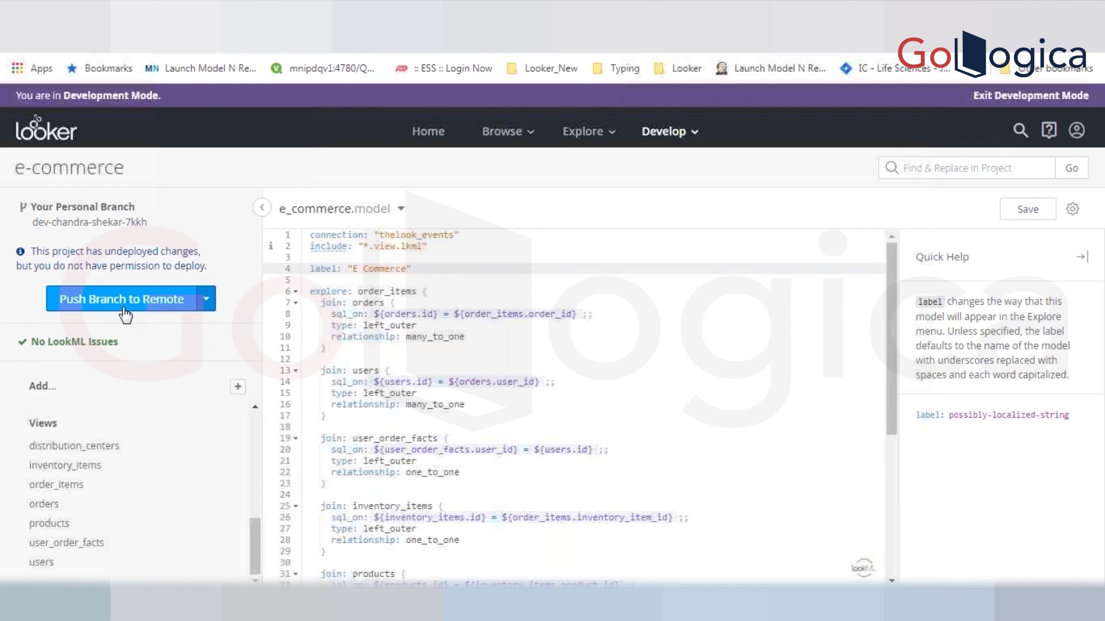
- Revert the uncommitted edits so e_commerce.model returns to its committed "E Commerce" version
left_click(206, 300)
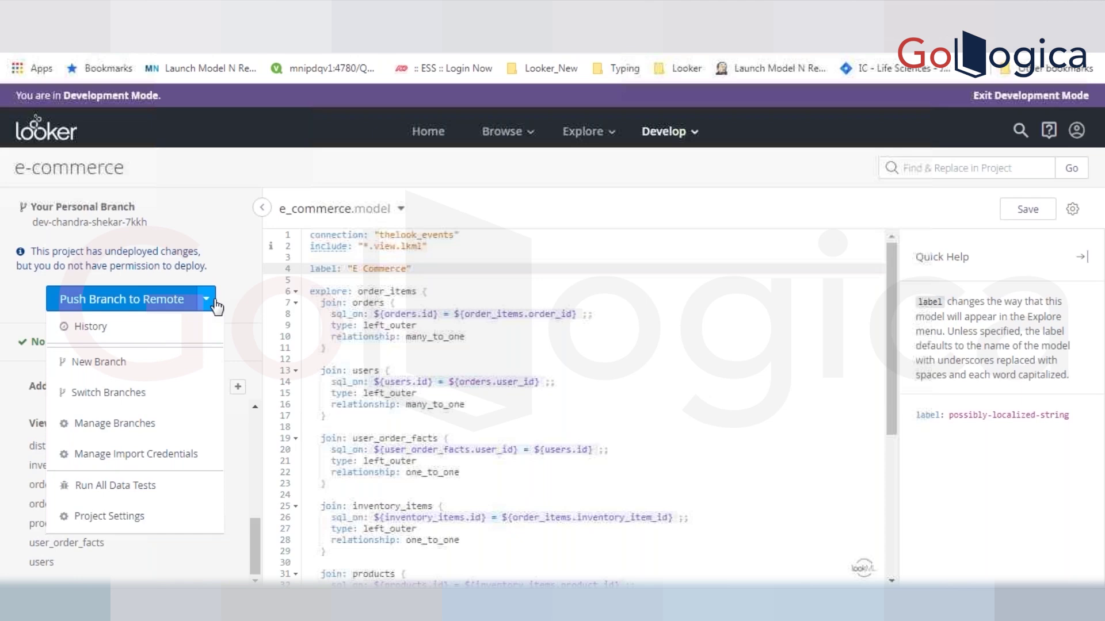
left_click(353, 271)
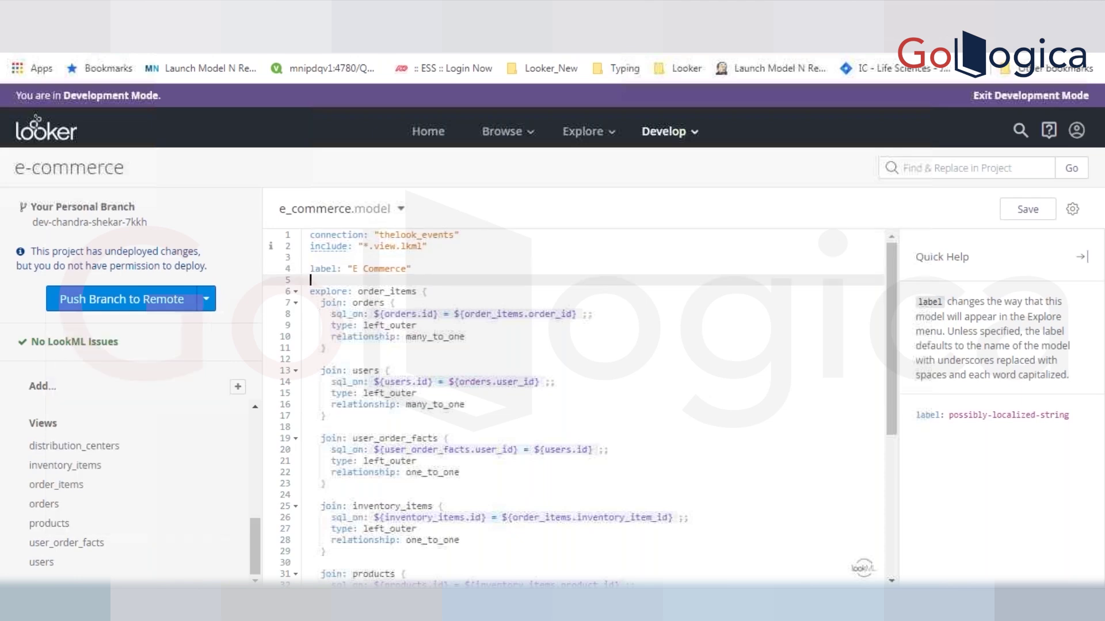
left_click(206, 300)
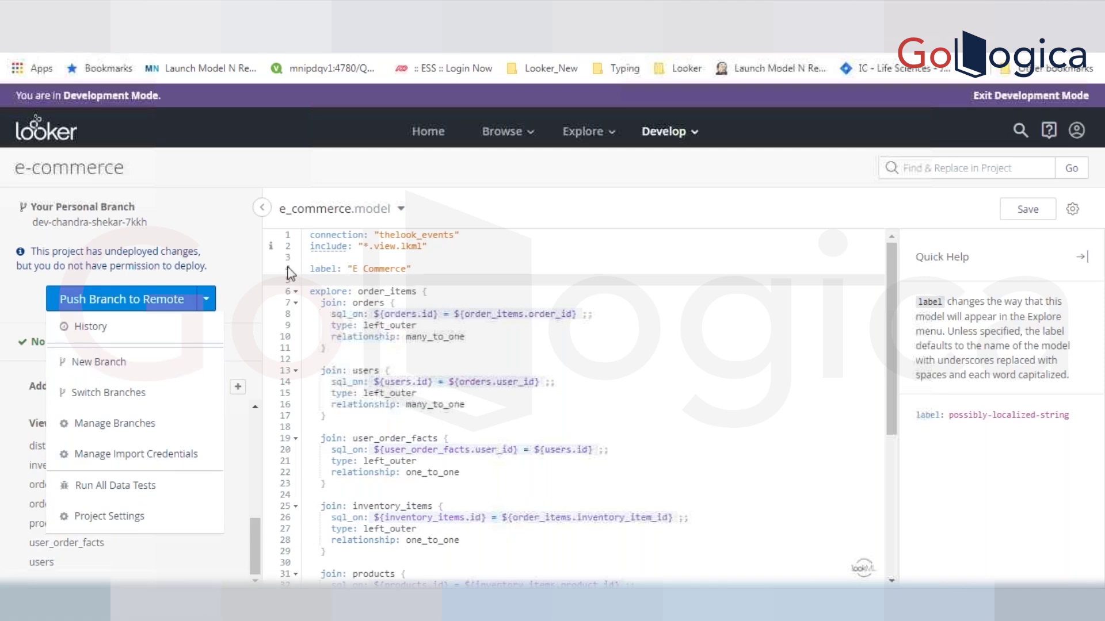
left_click(323, 303)
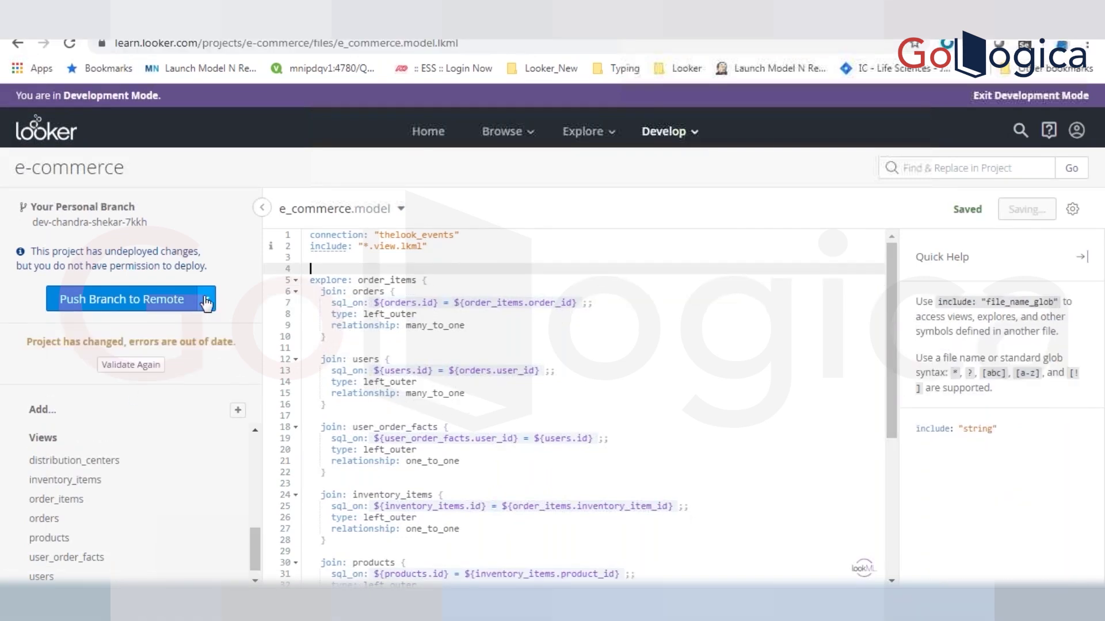
left_click(206, 300)
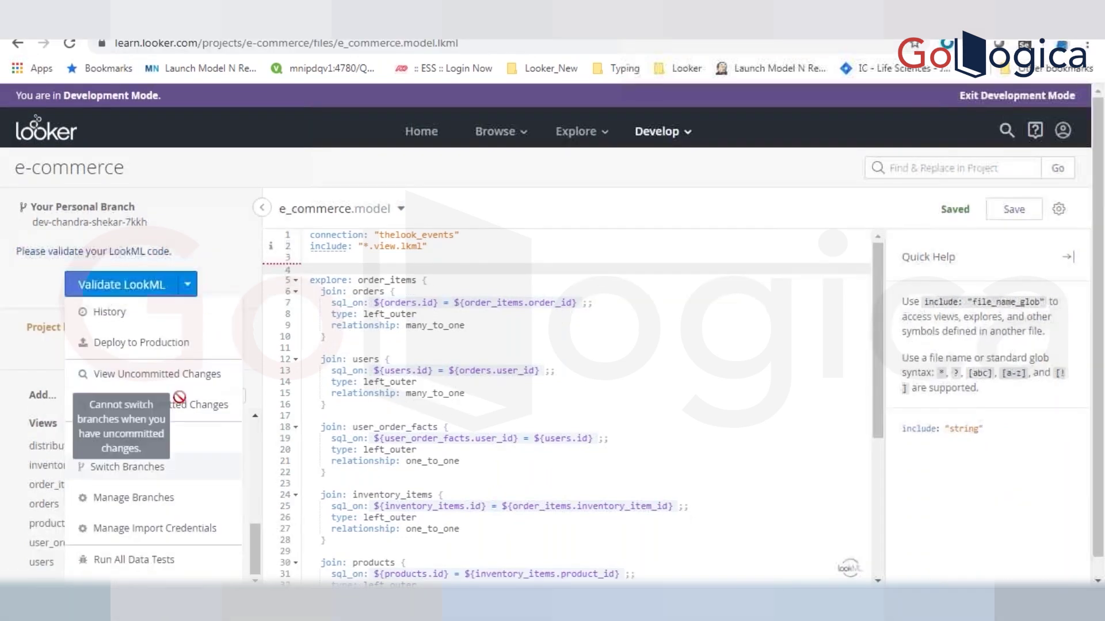
left_click(462, 447)
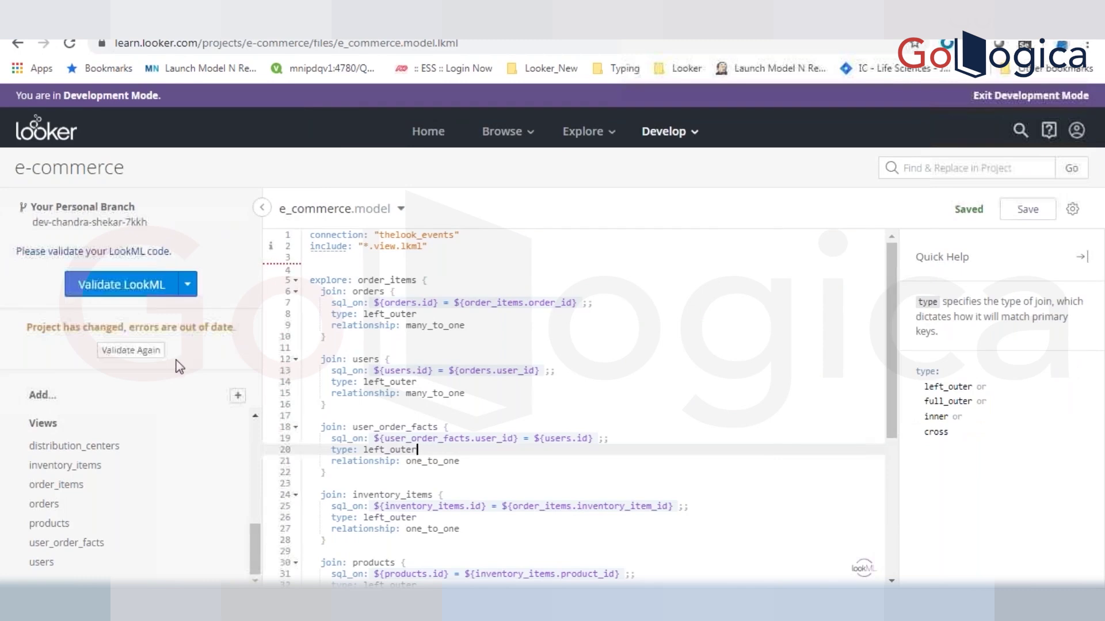
left_click(189, 286)
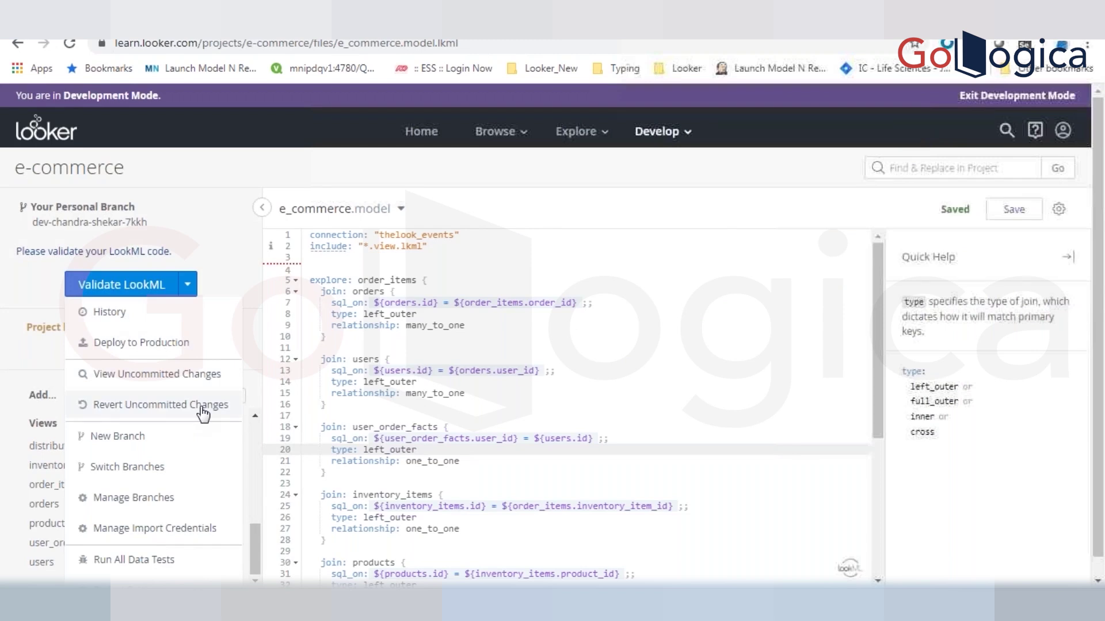
left_click(162, 410)
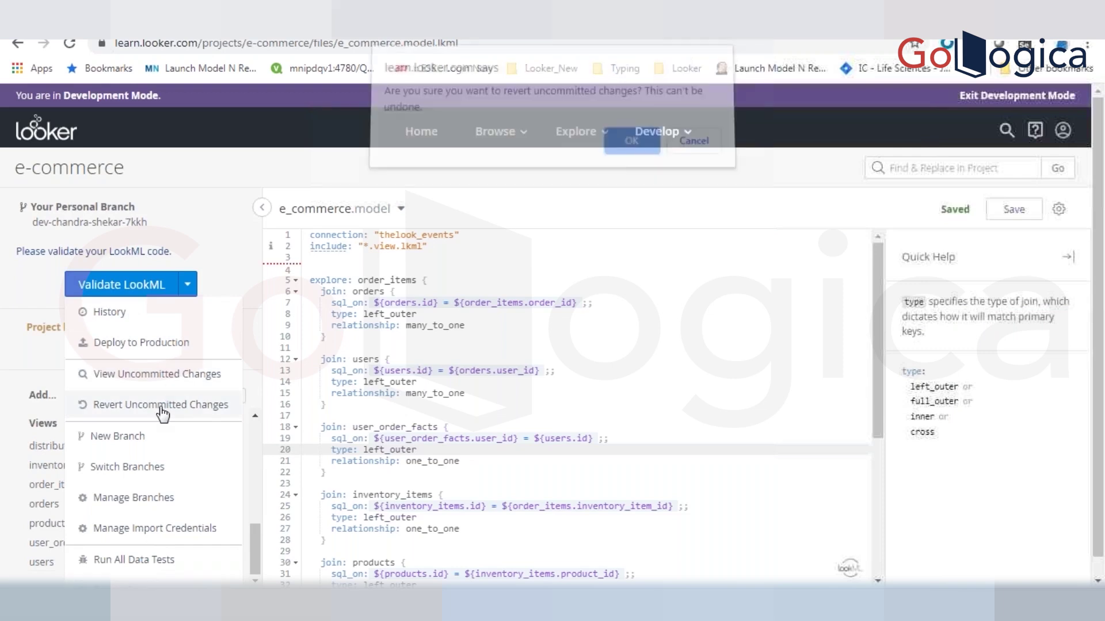
key("Return")
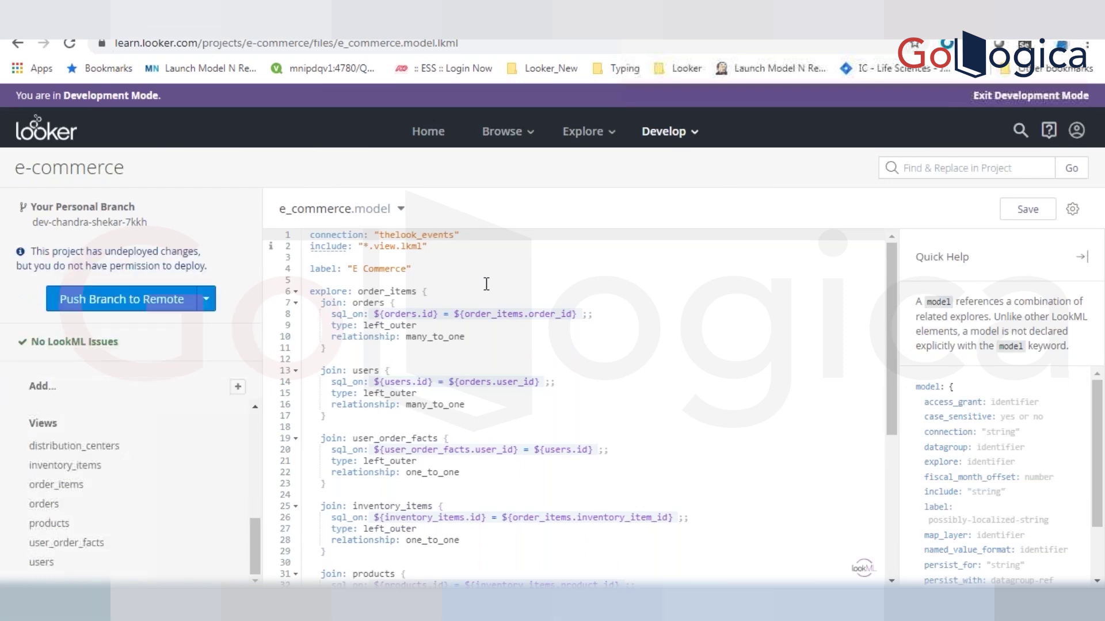
- Save the model file and review the drill_fields notes in Word
left_click(445, 266)
key("ctrl+s")
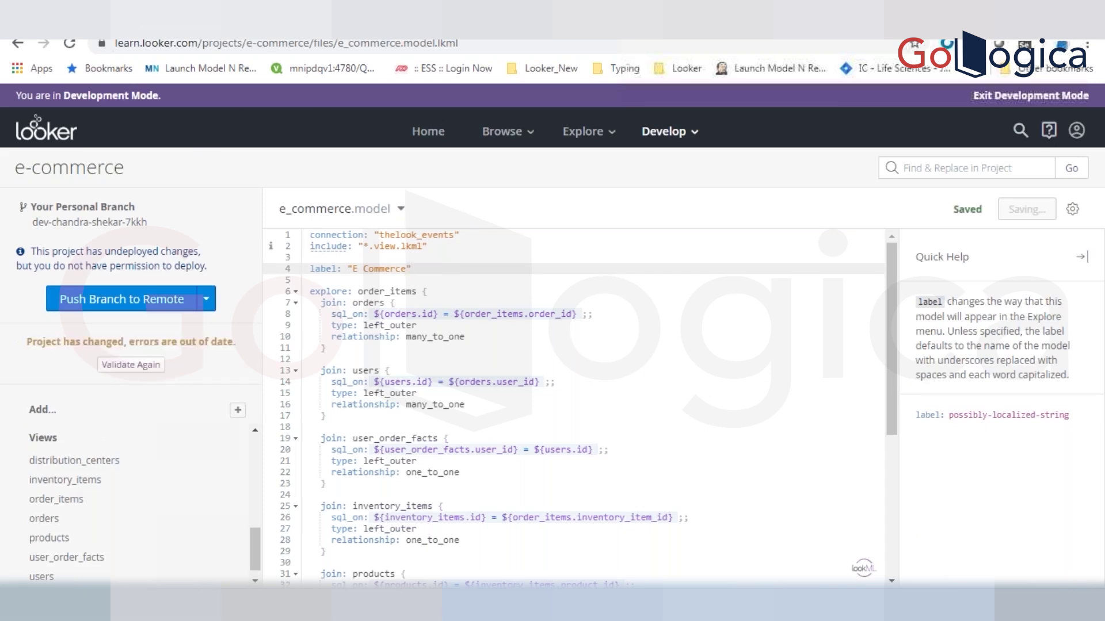
key("alt+Tab")
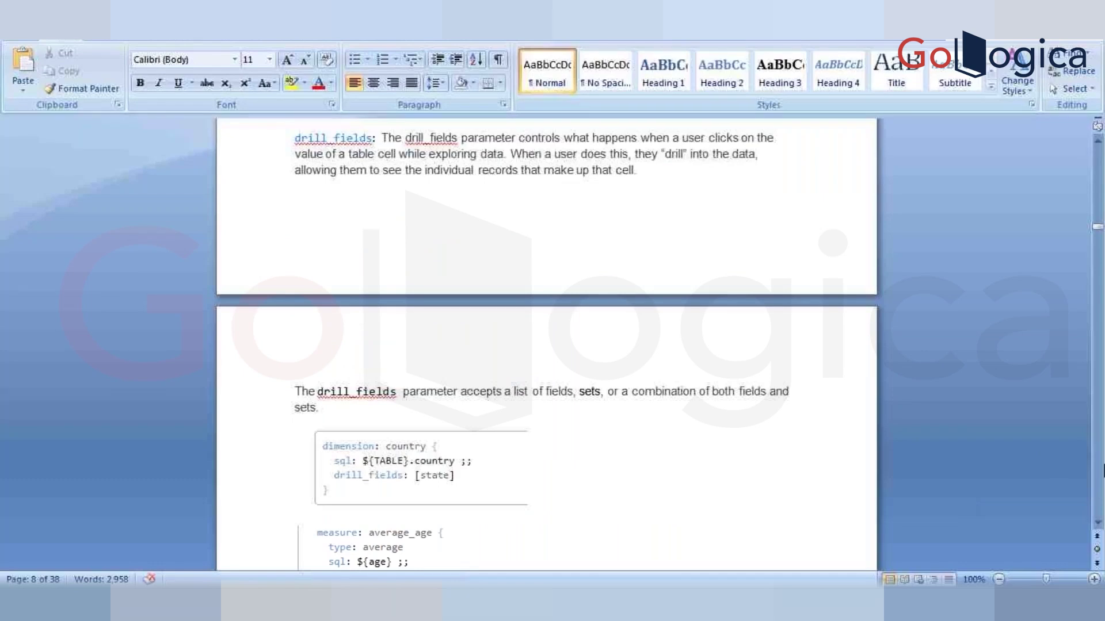
scroll(547, 346, "down", 2)
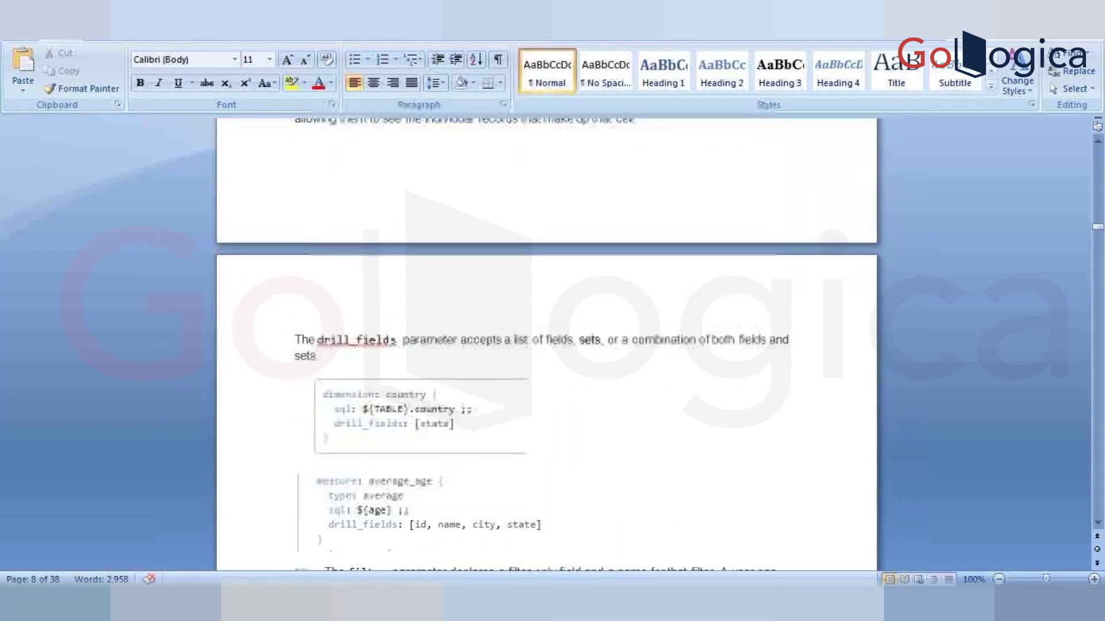
key("alt+Tab")
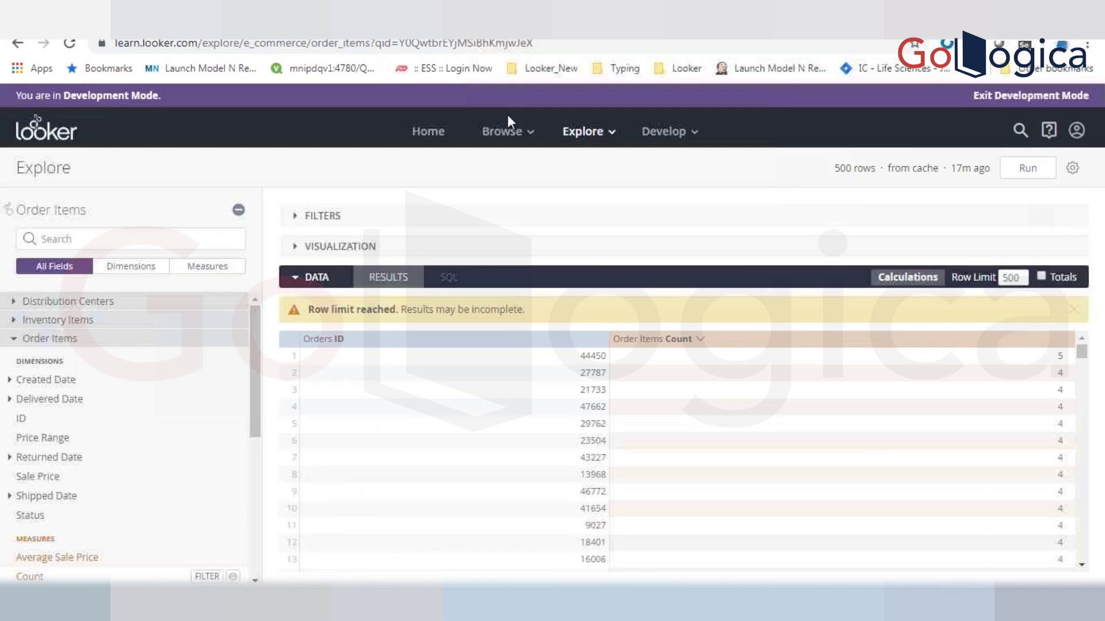
- Open the order_items view file from the e_commerce project's Views list
left_click(190, 26)
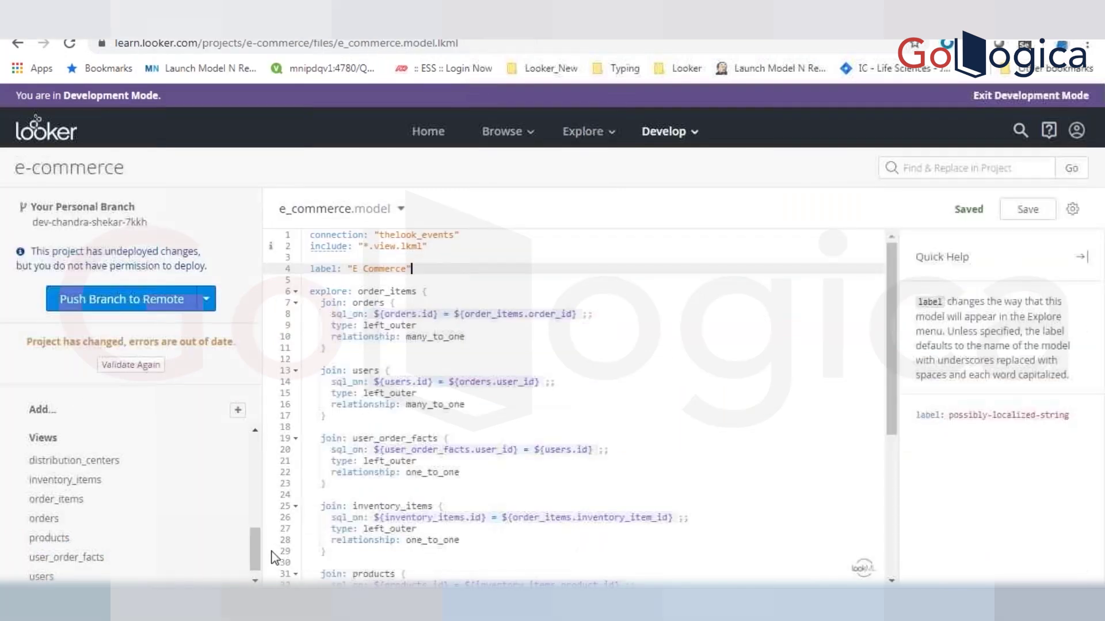
scroll(254, 548, "down", 1)
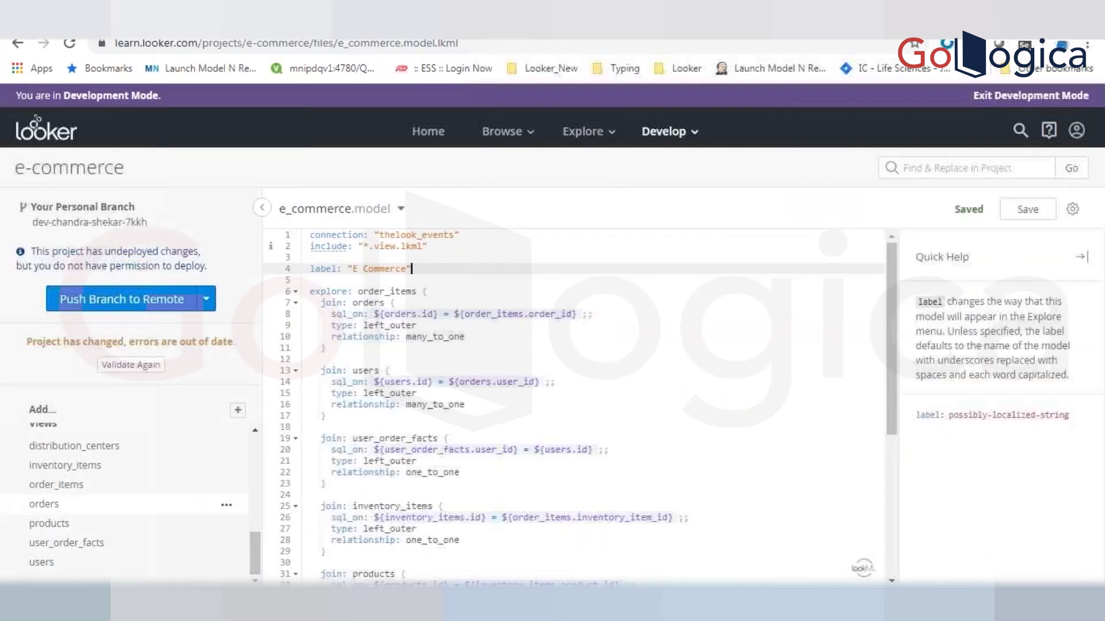
left_click(56, 484)
scroll(886, 524, "down", 15)
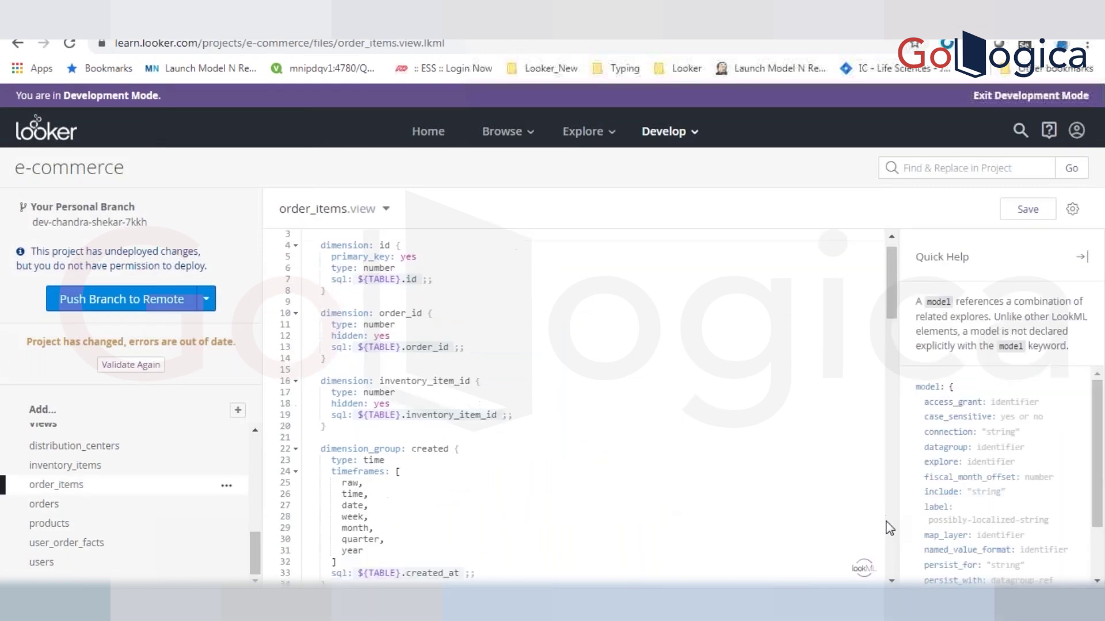
- Inspect count's drill_fields list and test its drill-down for order 44450 in Explore
scroll(886, 523, "down", 7)
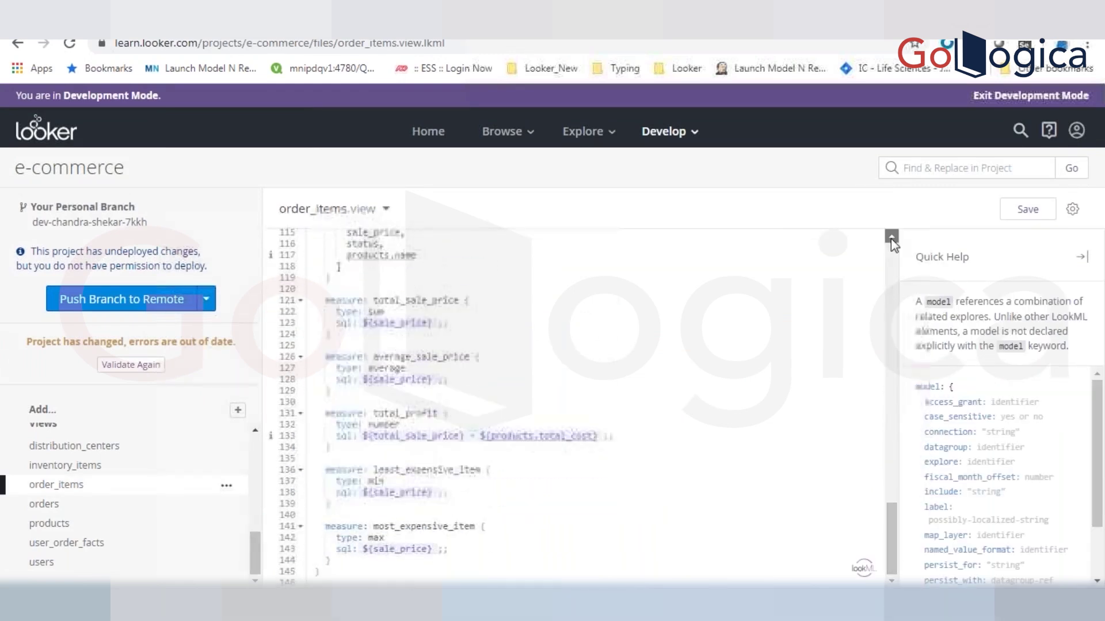
scroll(891, 238, "up", 3)
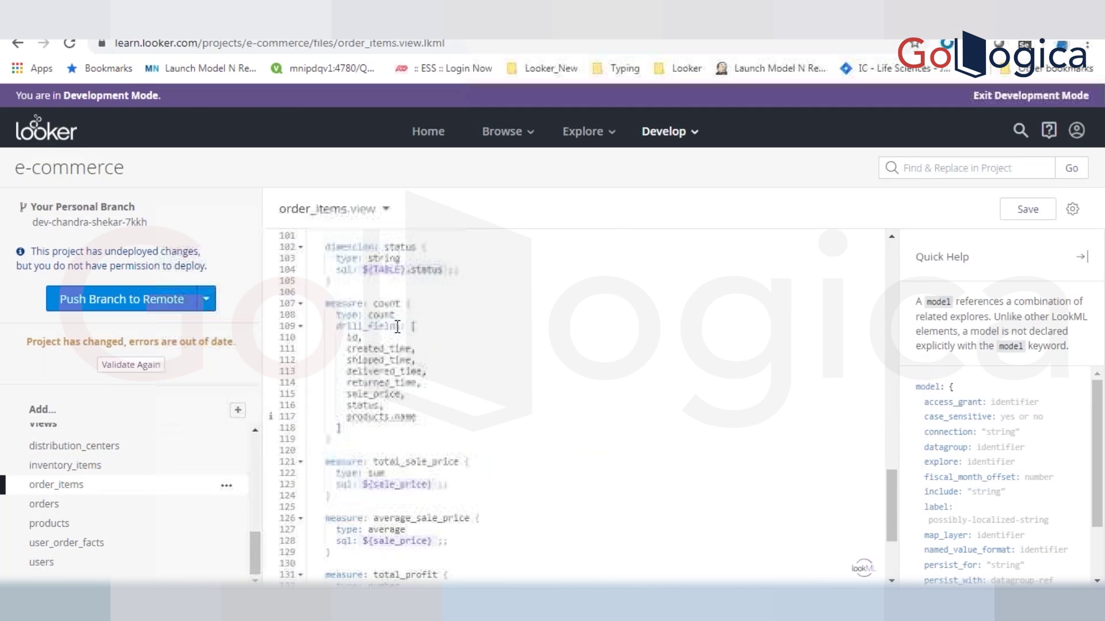
left_click(398, 416)
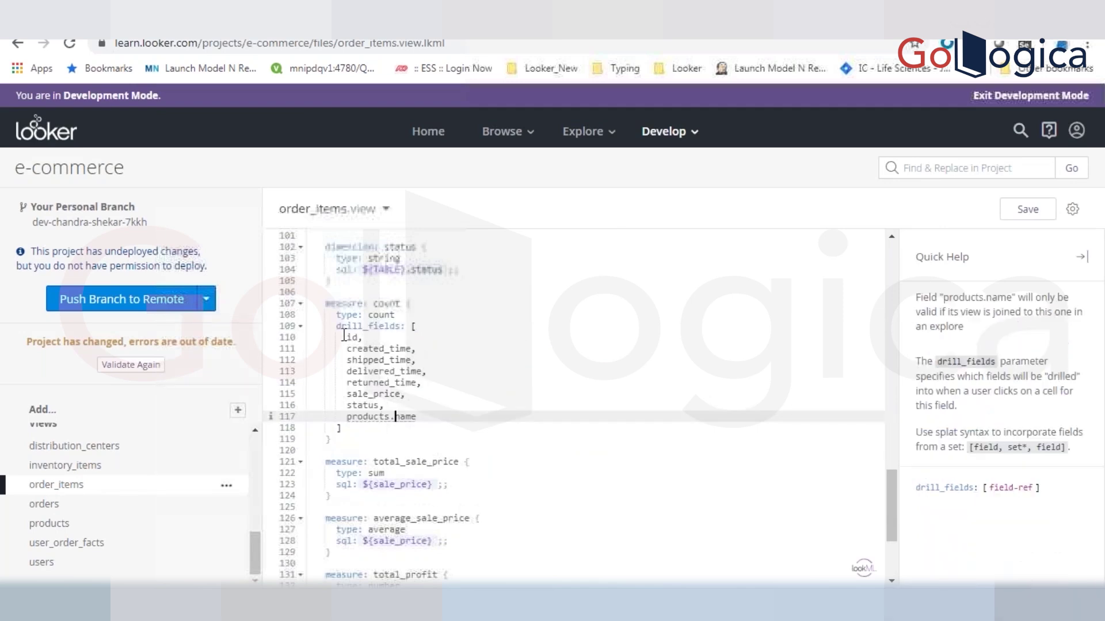
left_click_drag(344, 335, 343, 429)
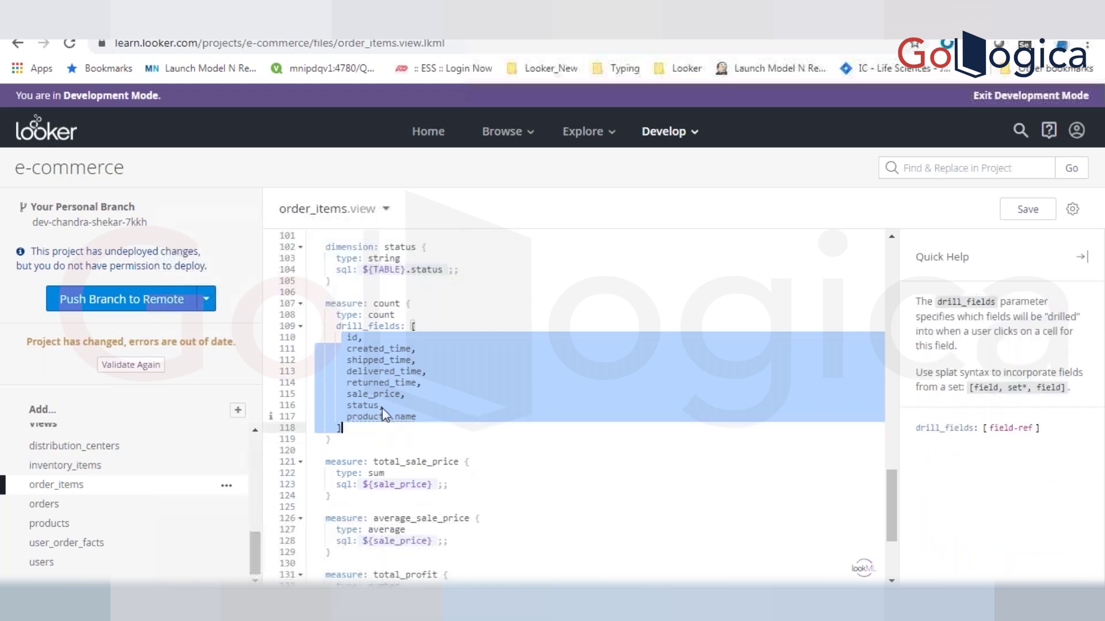
left_click(382, 406)
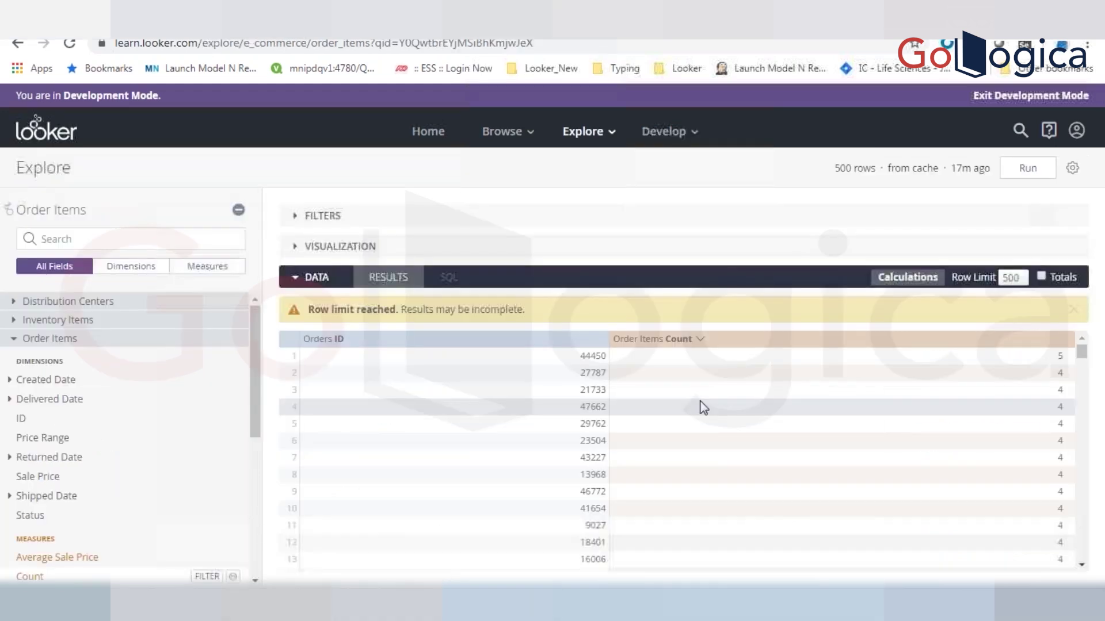
left_click(1063, 362)
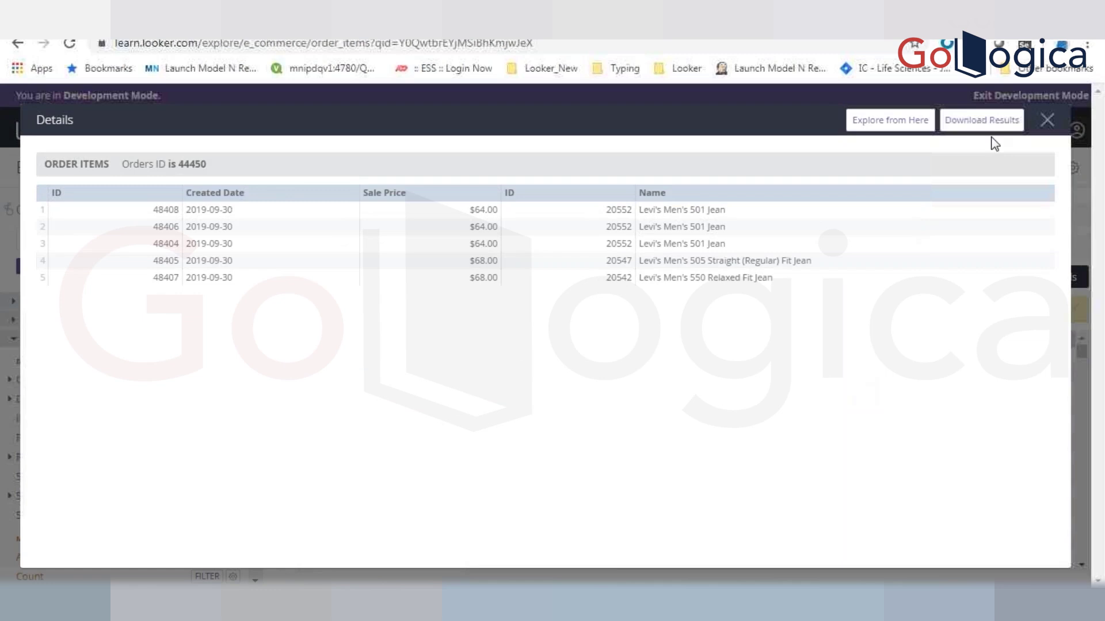
double_click(1045, 126)
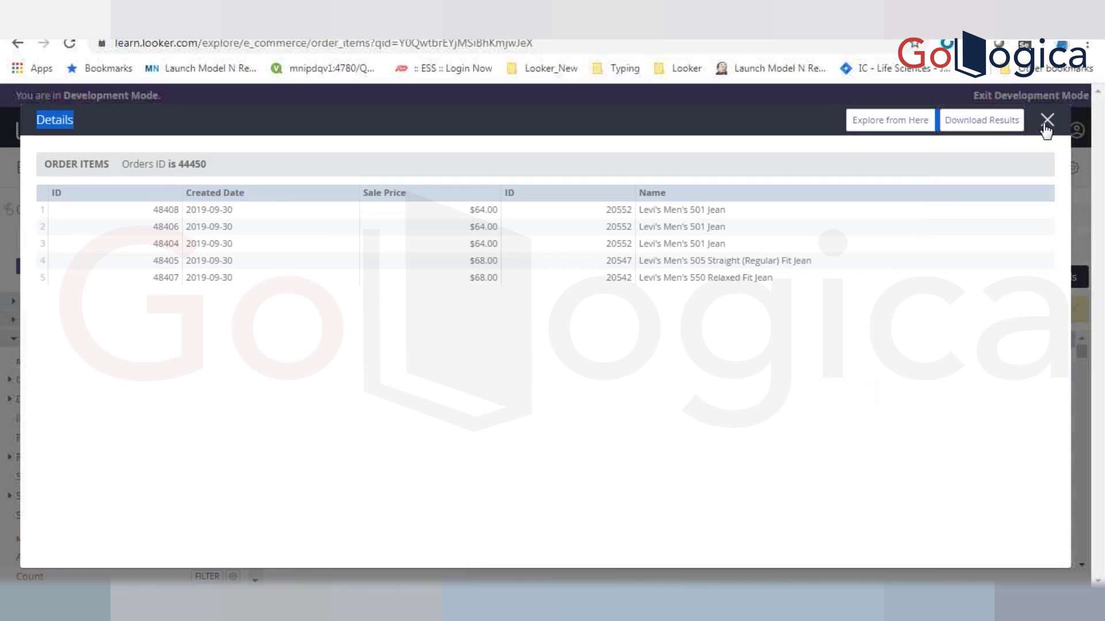
left_click(1046, 128)
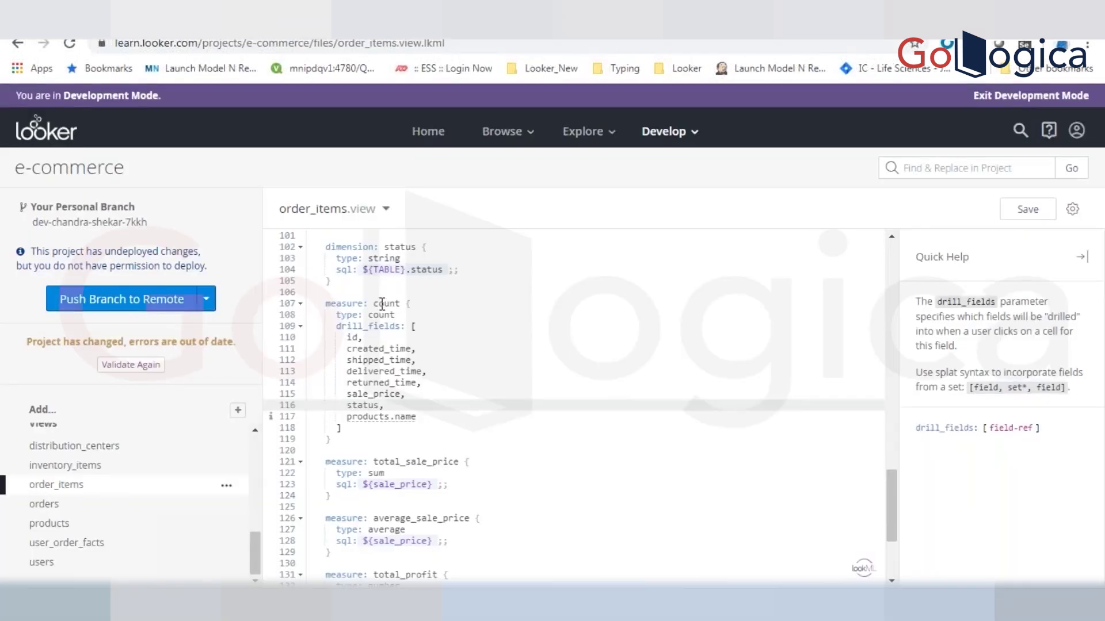
- Paste count's drill_fields block under type: sum in total_sale_price and save the view
left_click(381, 303)
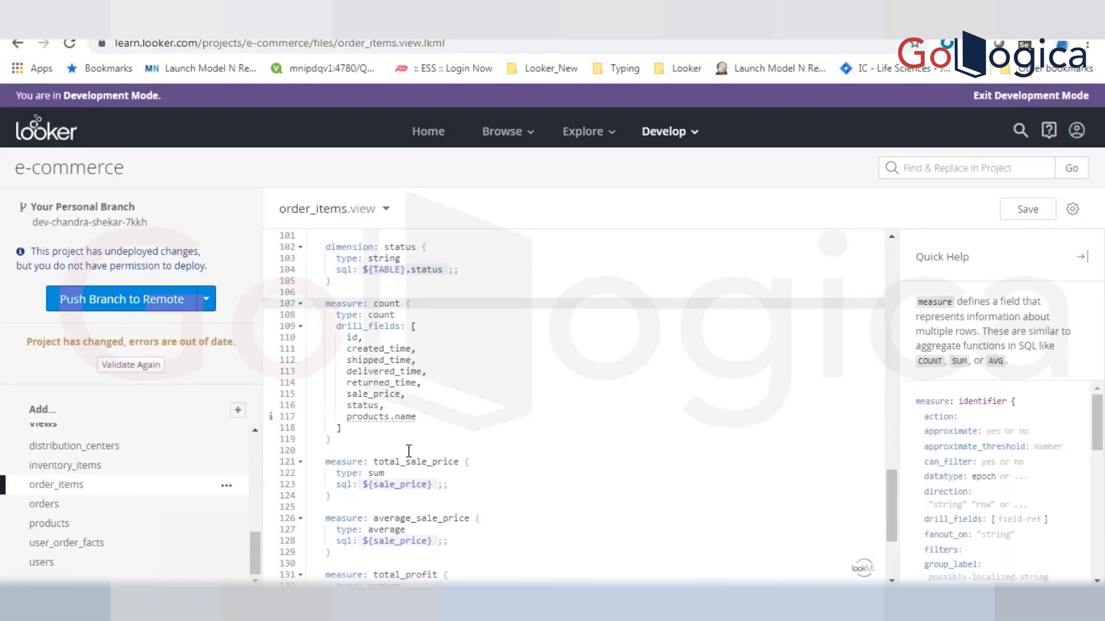
left_click(336, 325)
left_click_drag(337, 326, 370, 429)
key("ctrl+c")
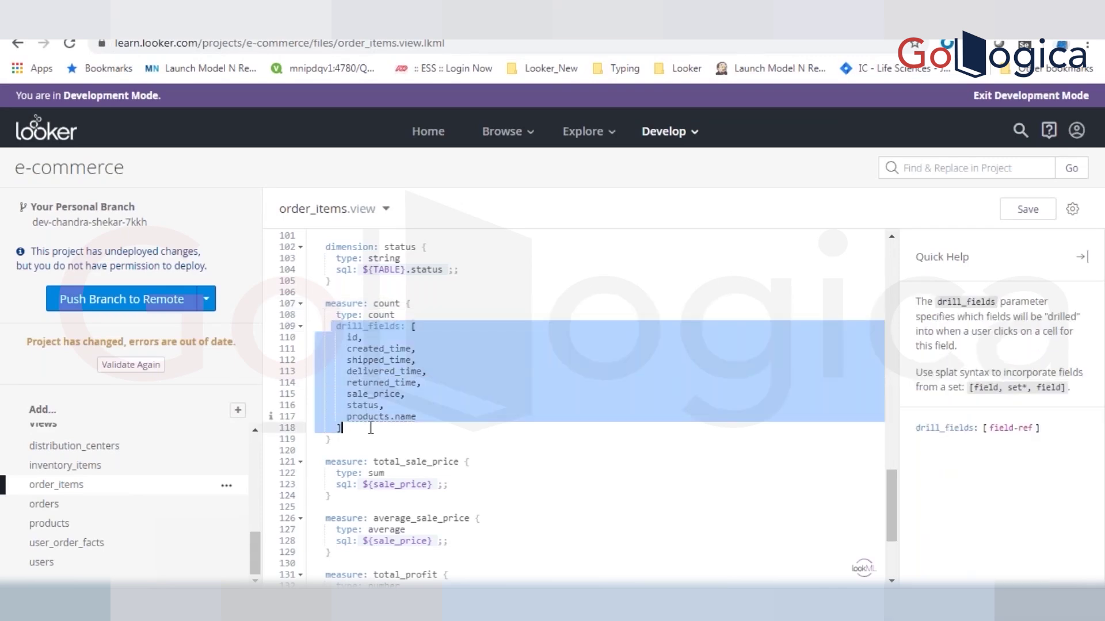
left_click(391, 473)
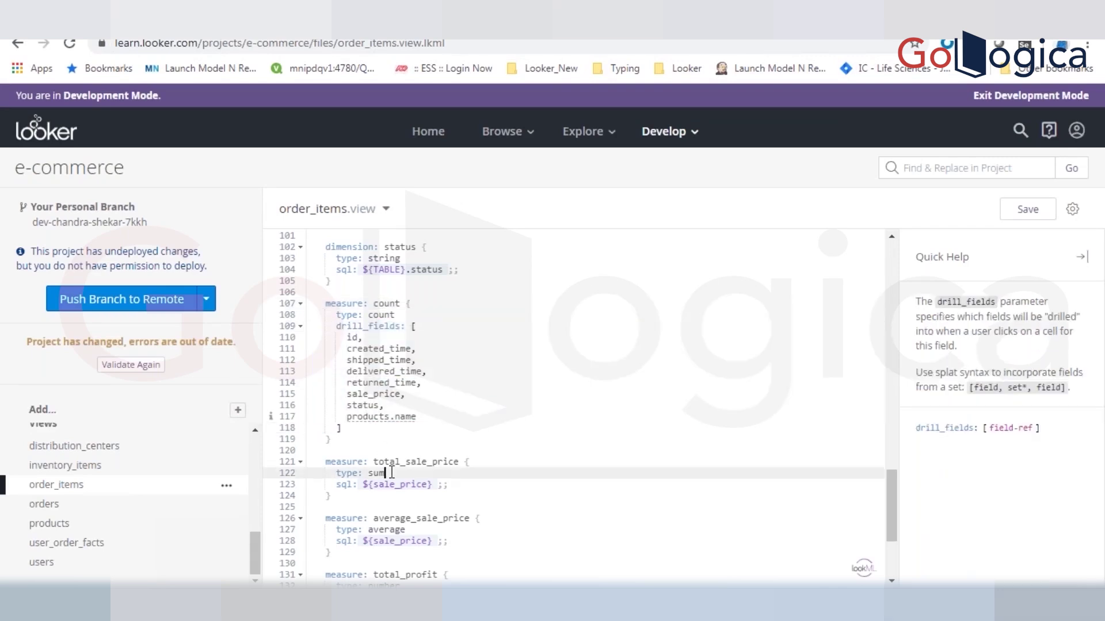
key("Return")
key("ctrl+v")
key("ctrl+s")
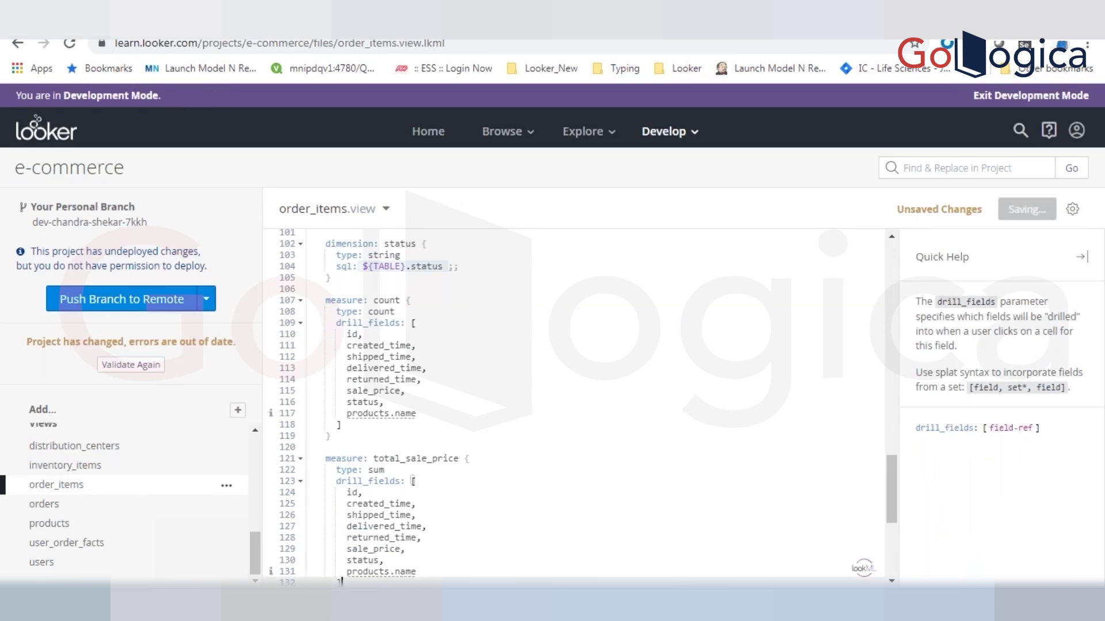
left_click(86, 23)
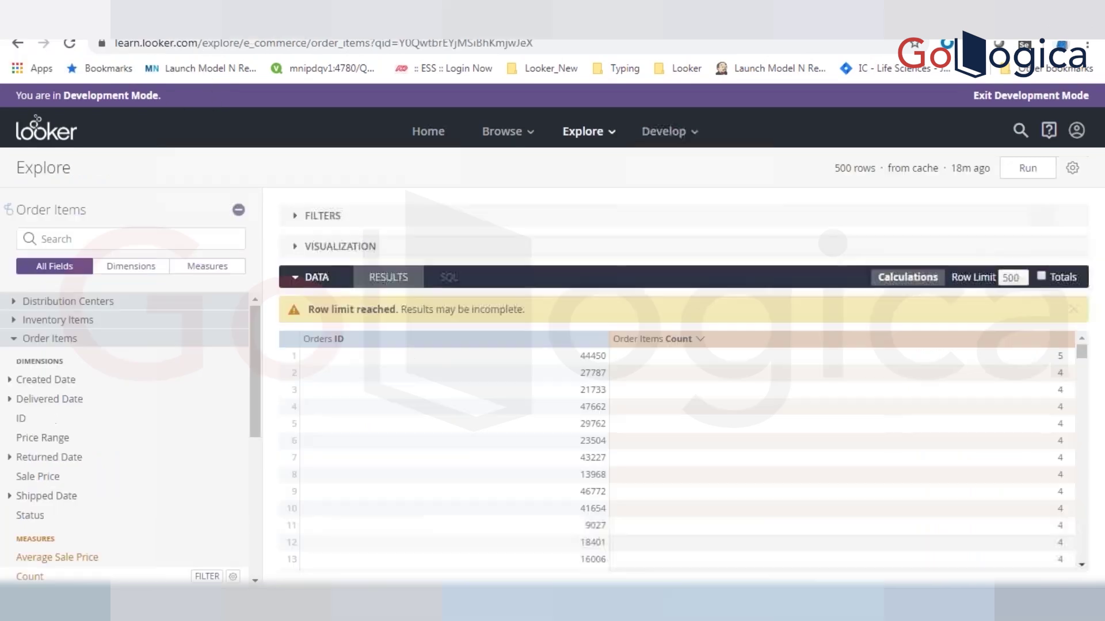
- Add Total Sale Price to the results and drill into order 47662's total to see its line items
scroll(230, 477, "down", 5)
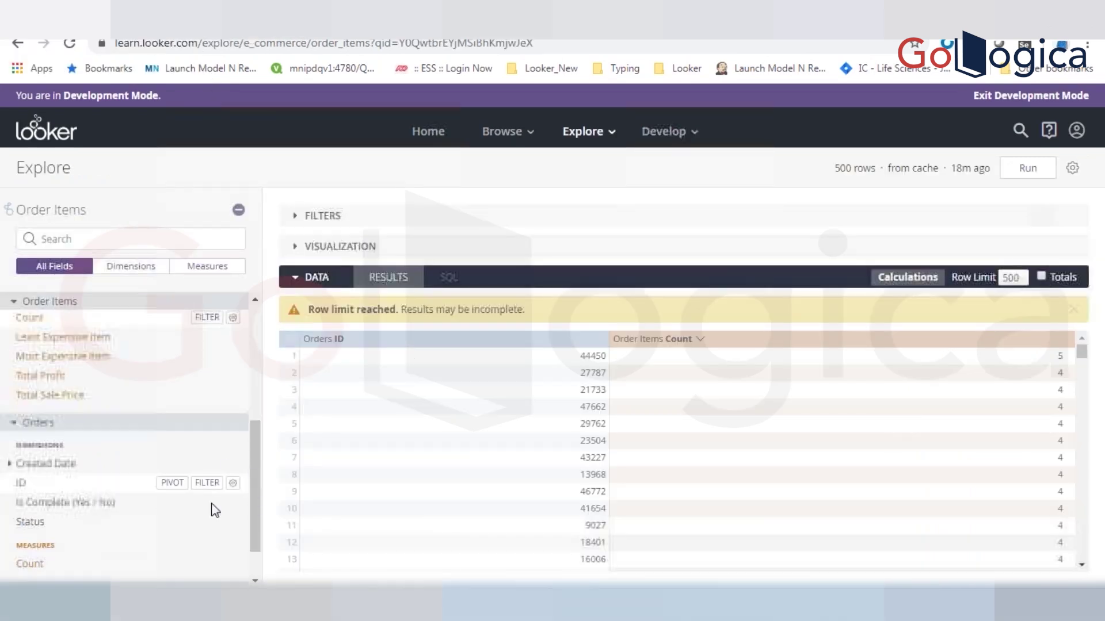
left_click(51, 395)
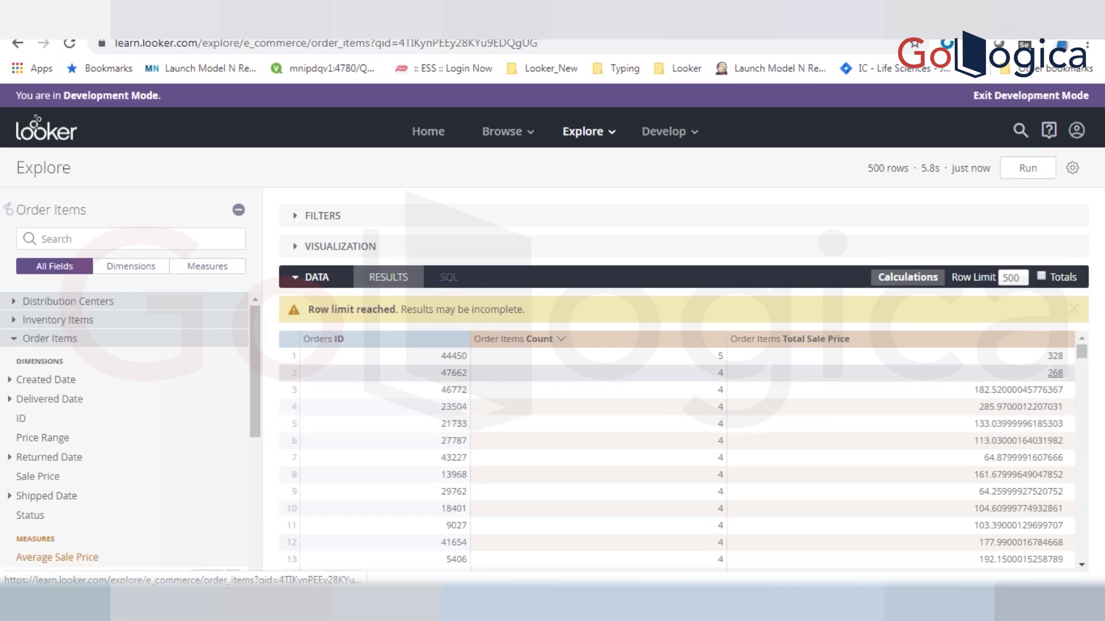
left_click(1055, 372)
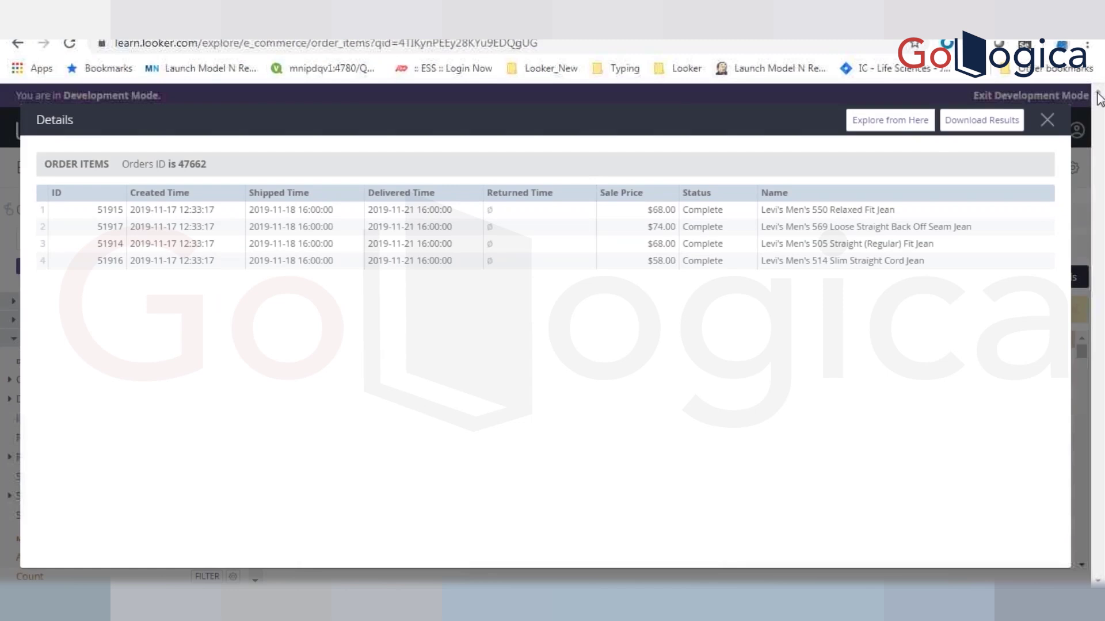
left_click(1048, 121)
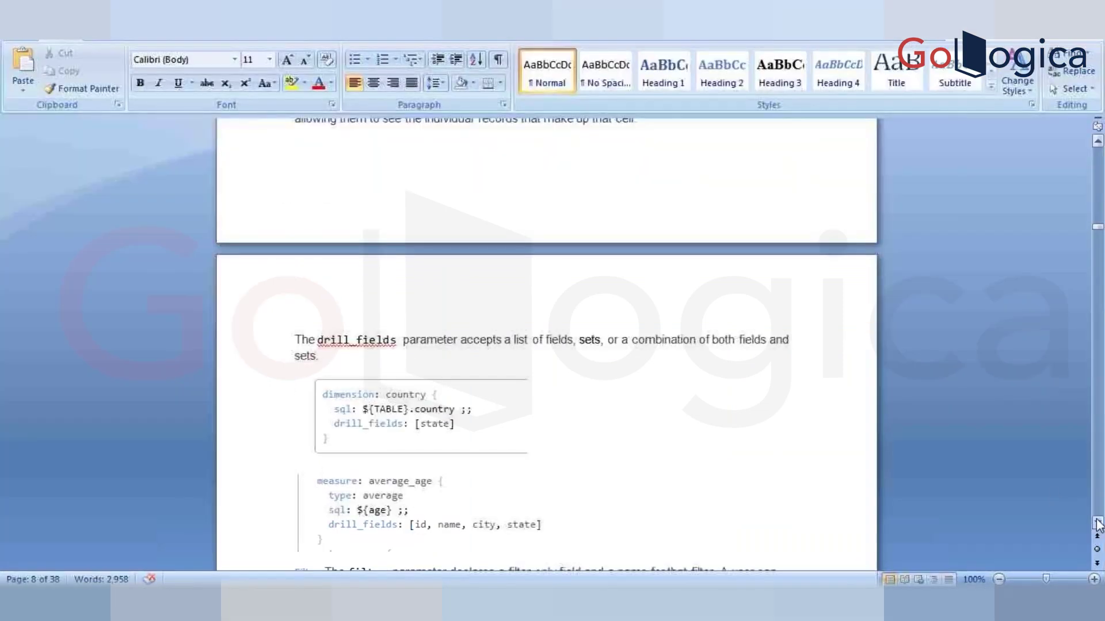
- Scroll the Word notes past drill_fields to the filter and default_value examples
scroll(1098, 525, "down", 8)
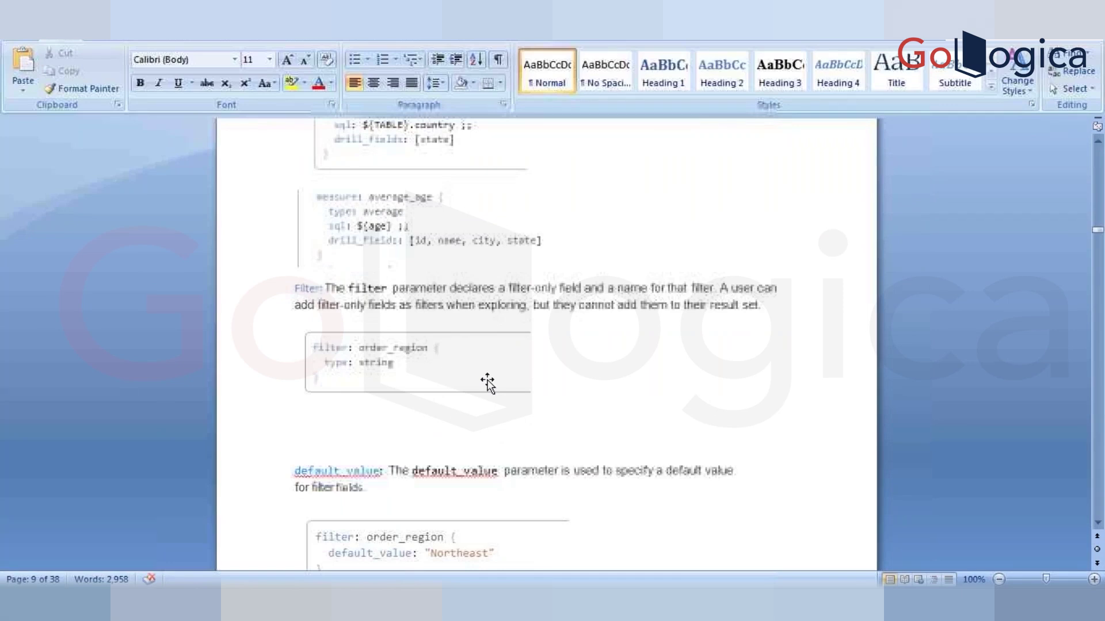
left_click(561, 262)
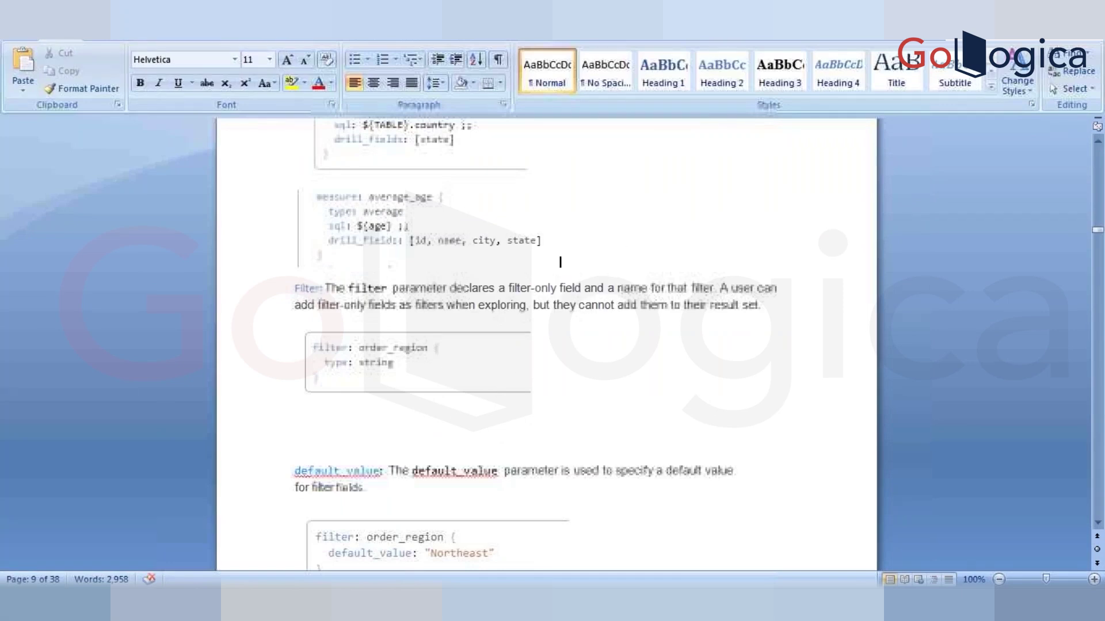